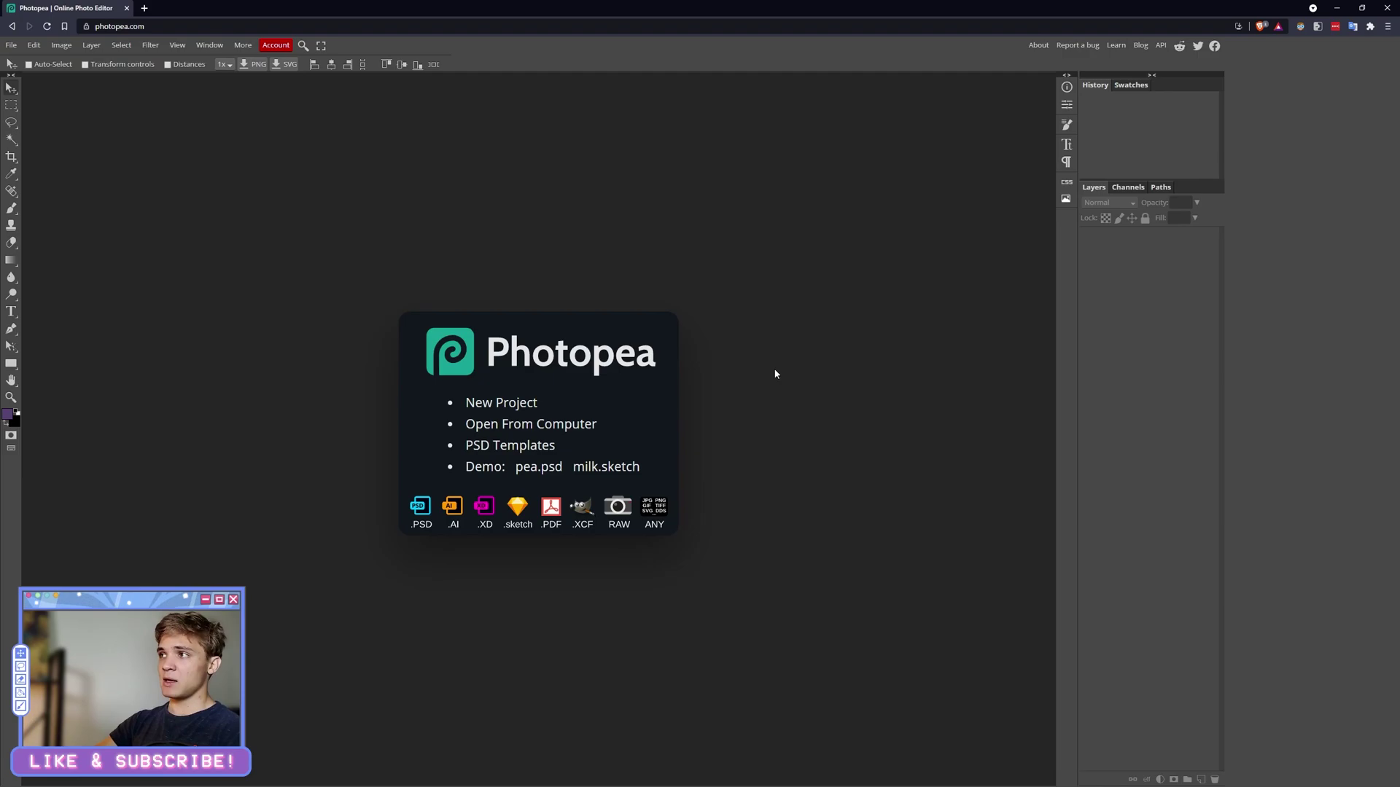
# Step: Create a new transparent document, 940 px wide by 240 px tall
pyautogui.hotkey('alt', 'Tab')
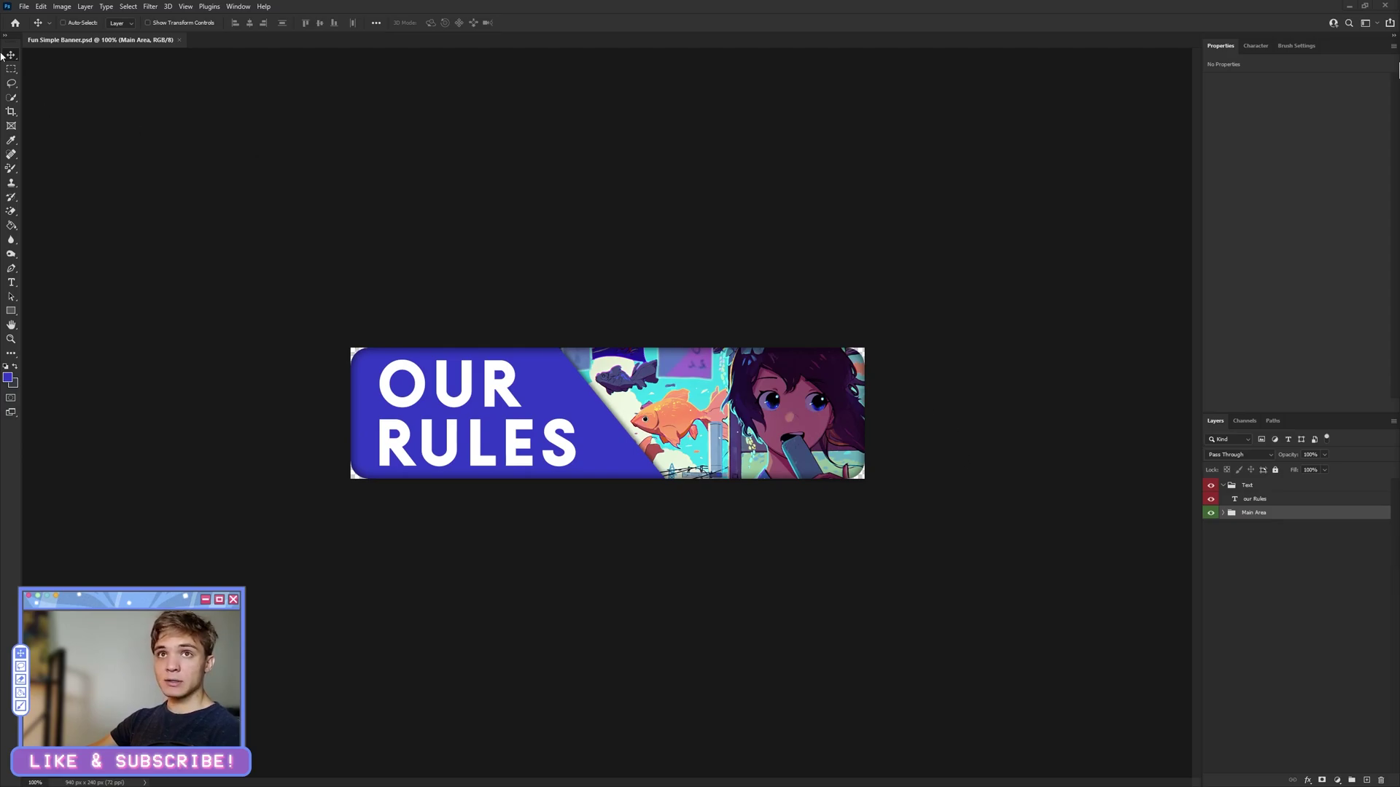
pyautogui.click(24, 6)
pyautogui.click(32, 17)
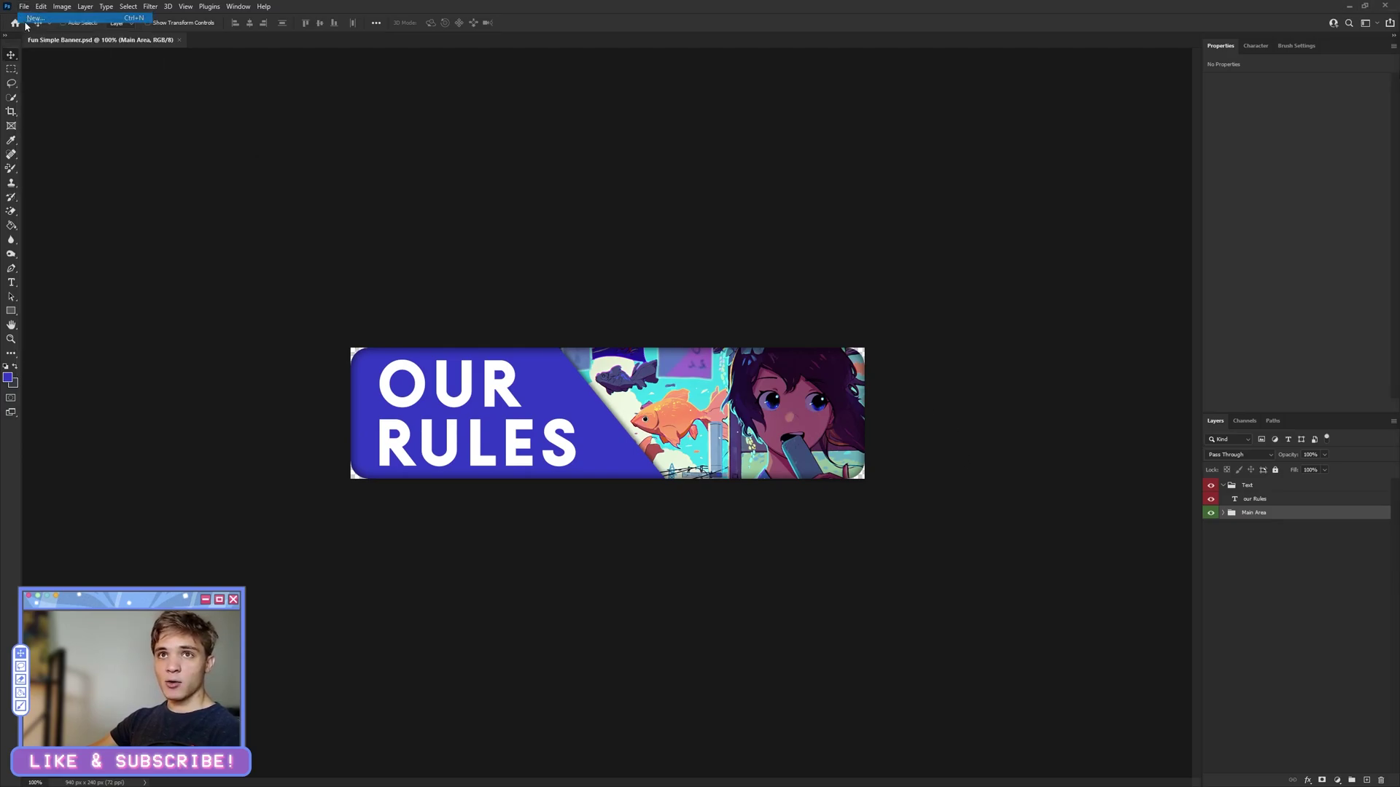
pyautogui.click(1015, 242)
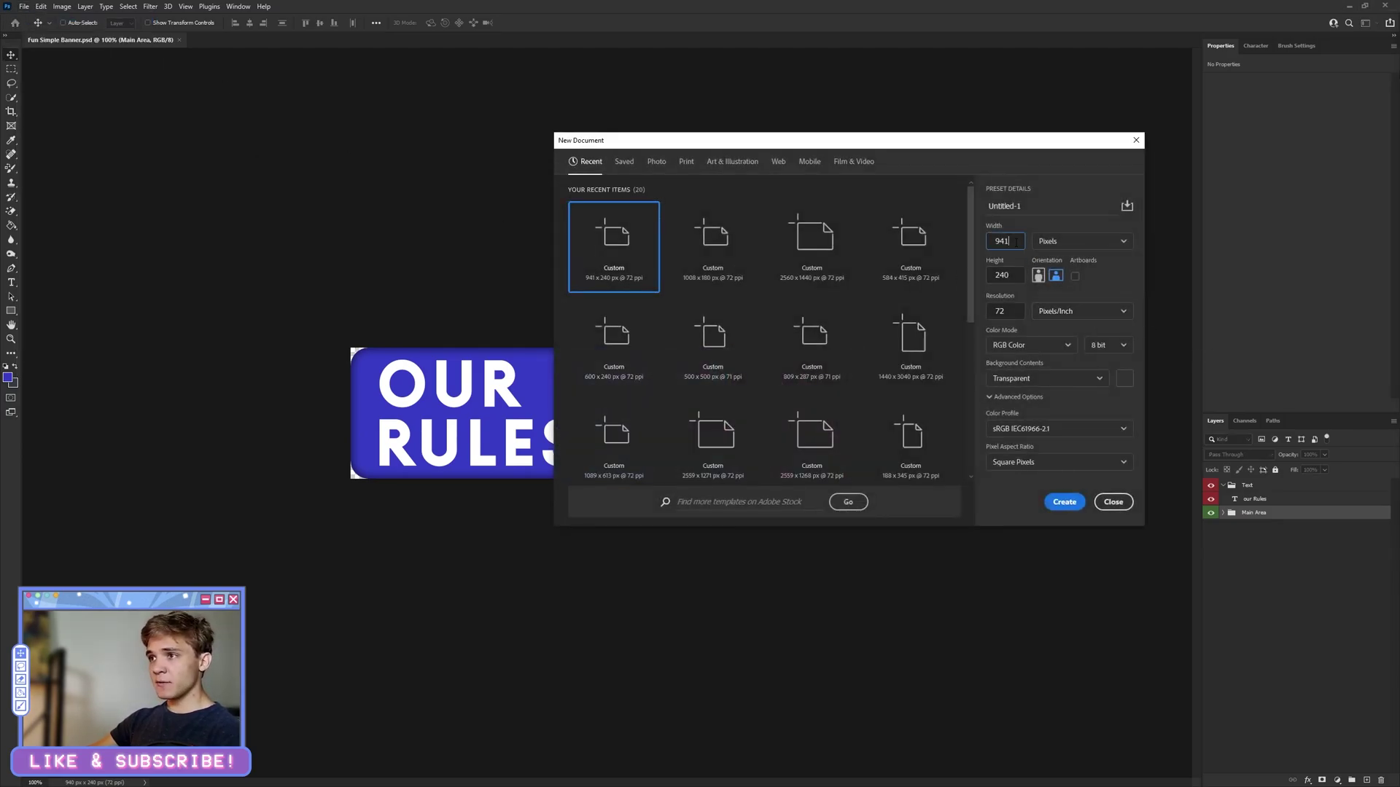
pyautogui.press('BackSpace')
pyautogui.write('0')
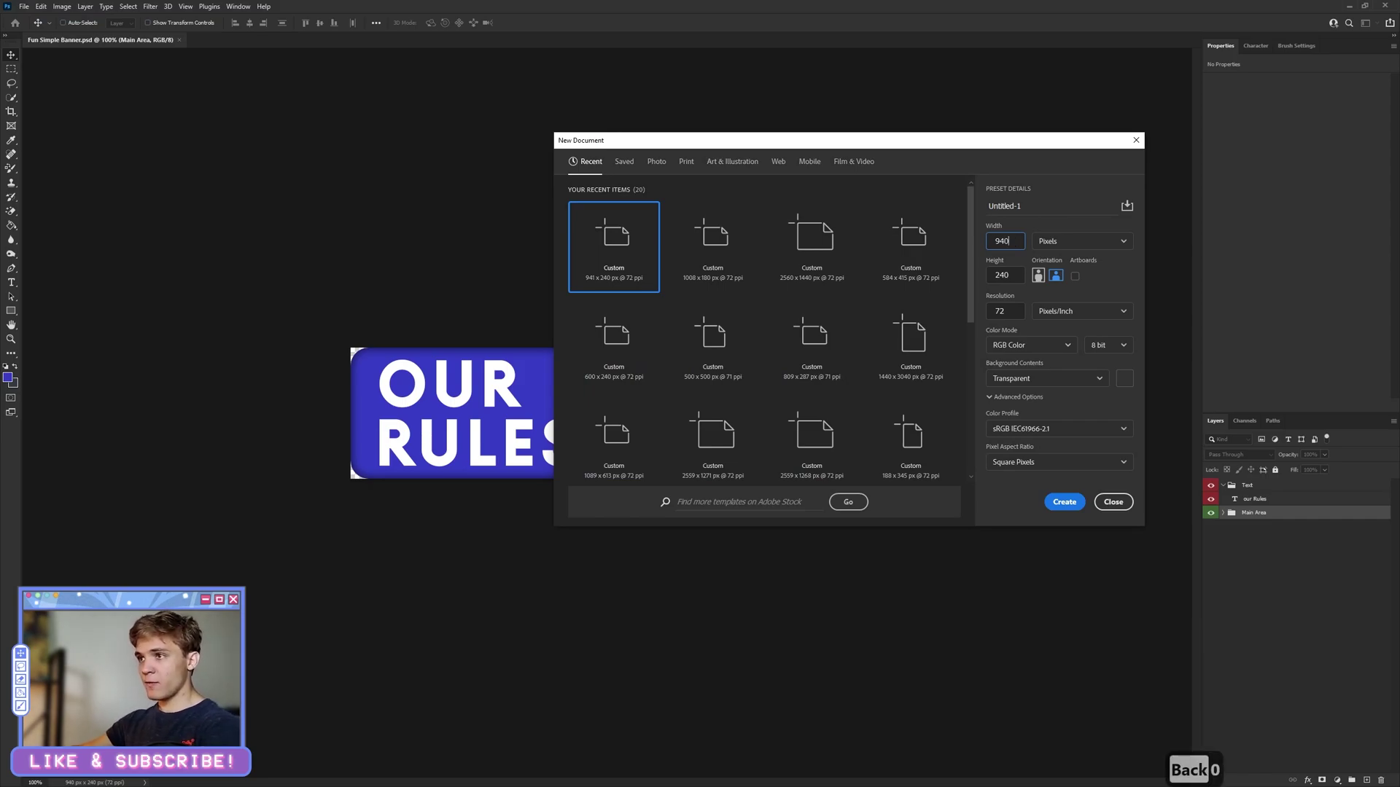
pyautogui.click(1050, 503)
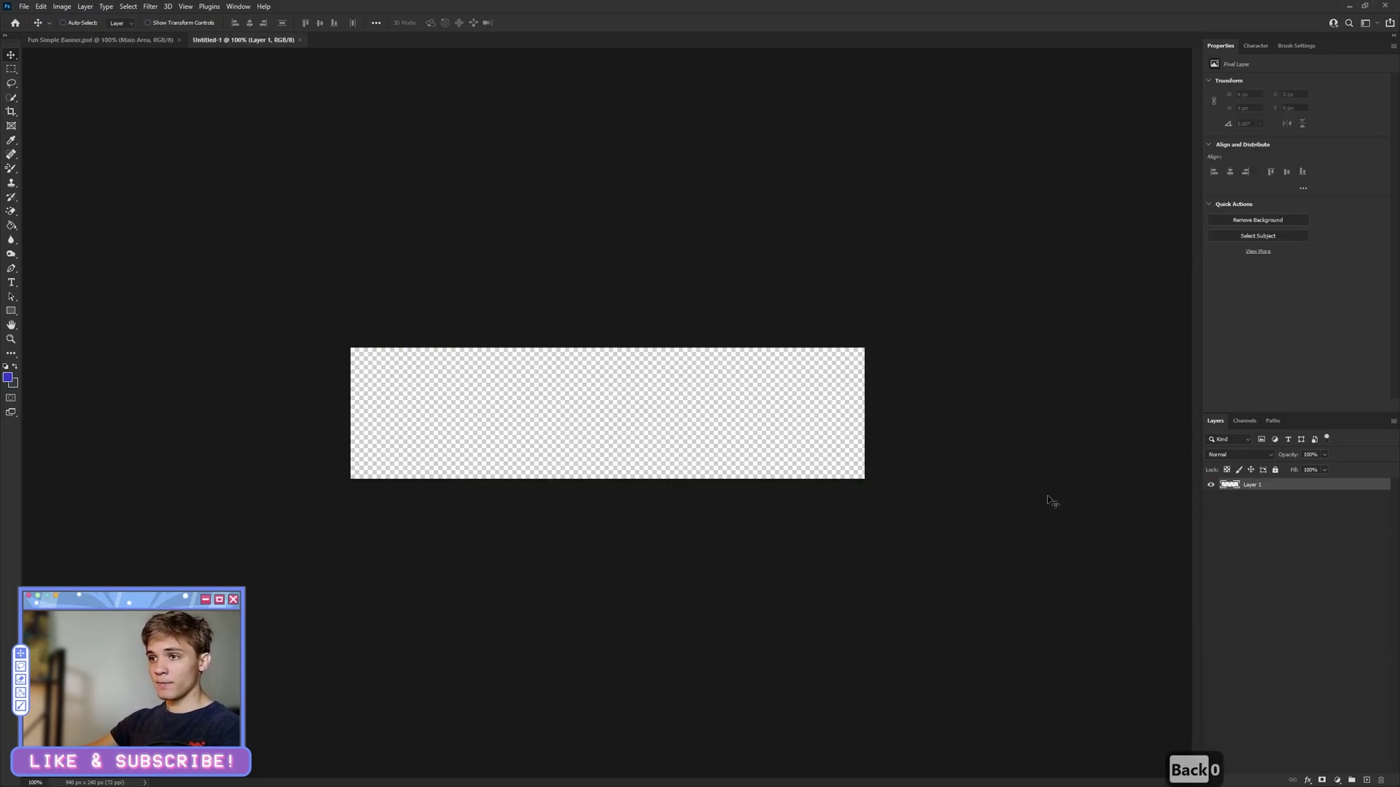
# Step: Draw a blue rectangle across the canvas with the Rectangle tool
pyautogui.click(10, 313)
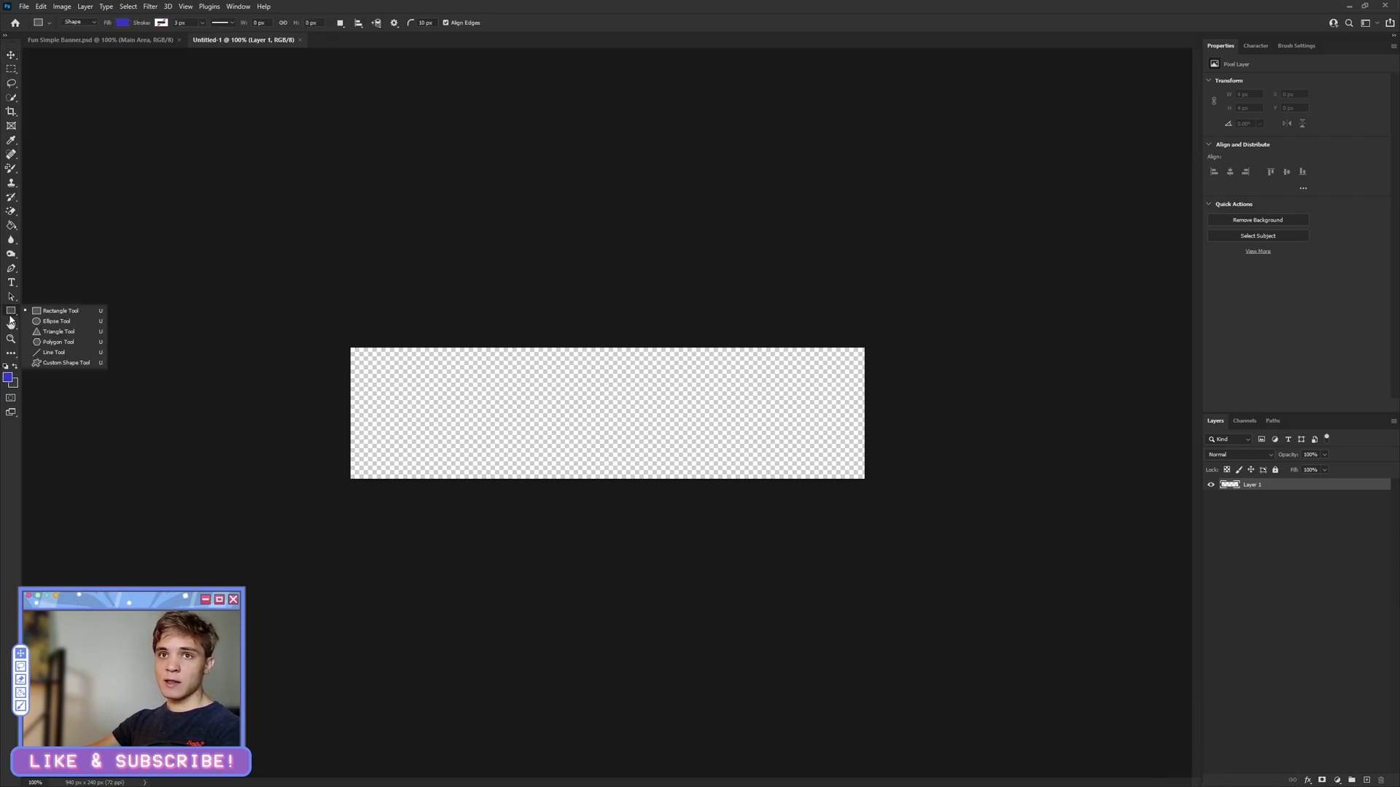
pyautogui.click(14, 313)
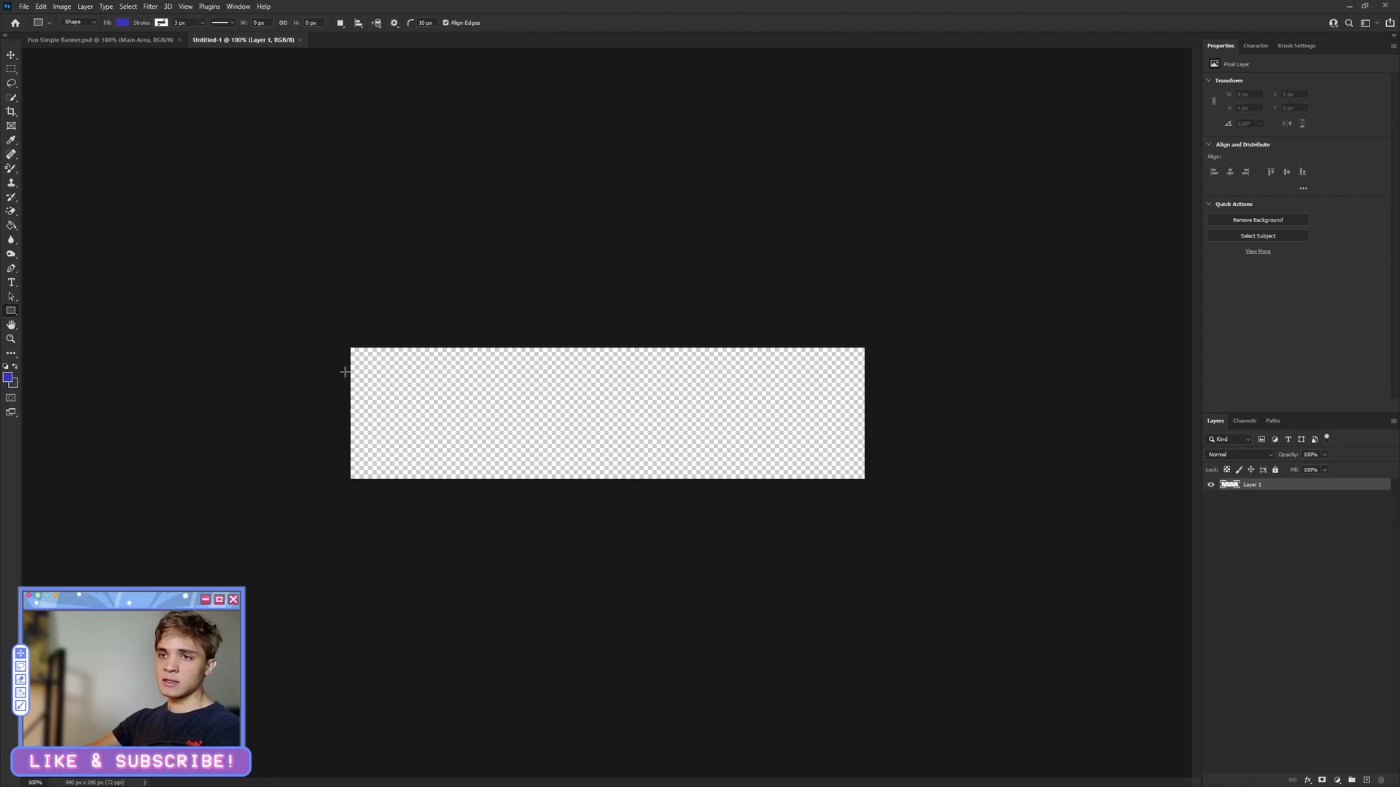
pyautogui.moveTo(379, 364)
pyautogui.mouseDown()
pyautogui.moveTo(875, 460)
pyautogui.moveTo(825, 459)
pyautogui.mouseUp()
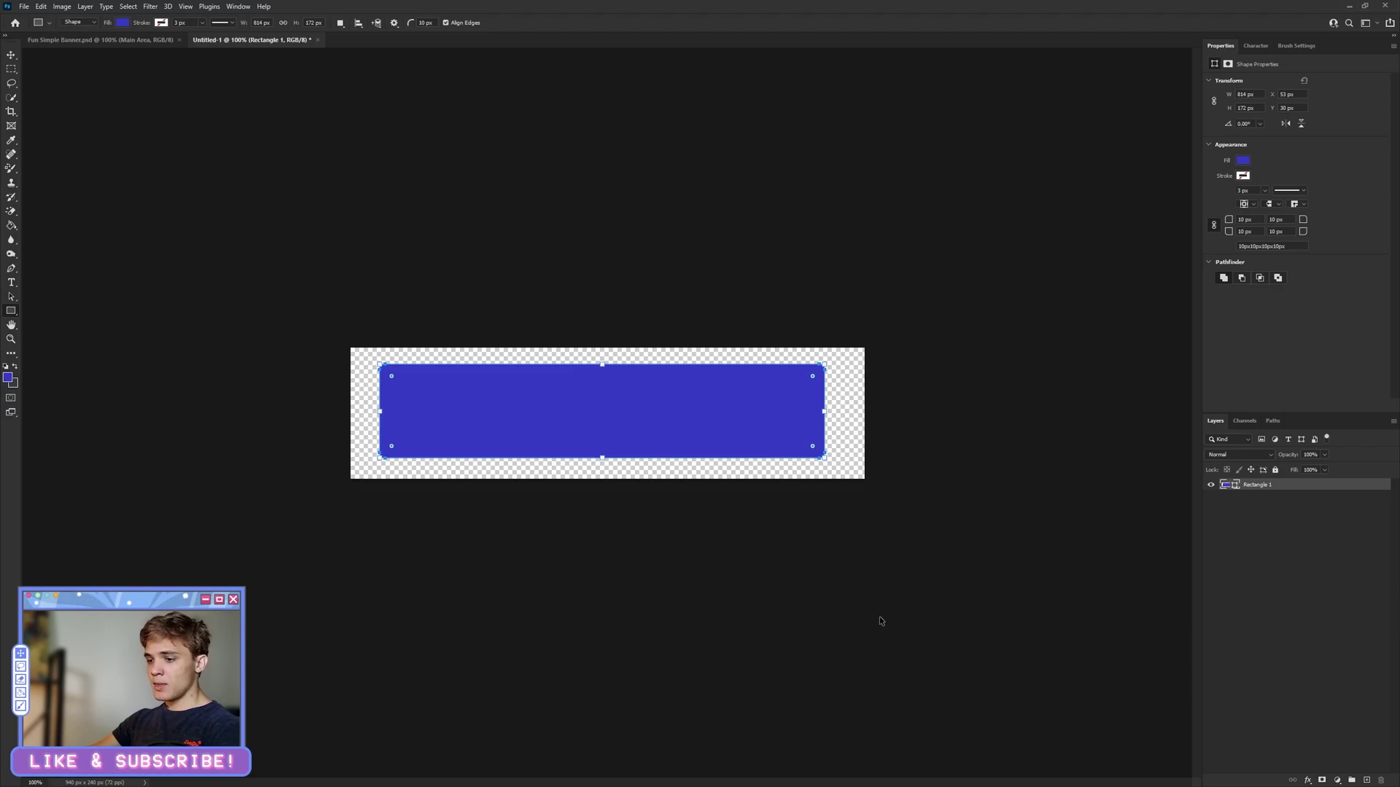
# Step: Stretch the rectangle with Free Transform Path to the canvas edges
pyautogui.hotkey('ctrl', 't')
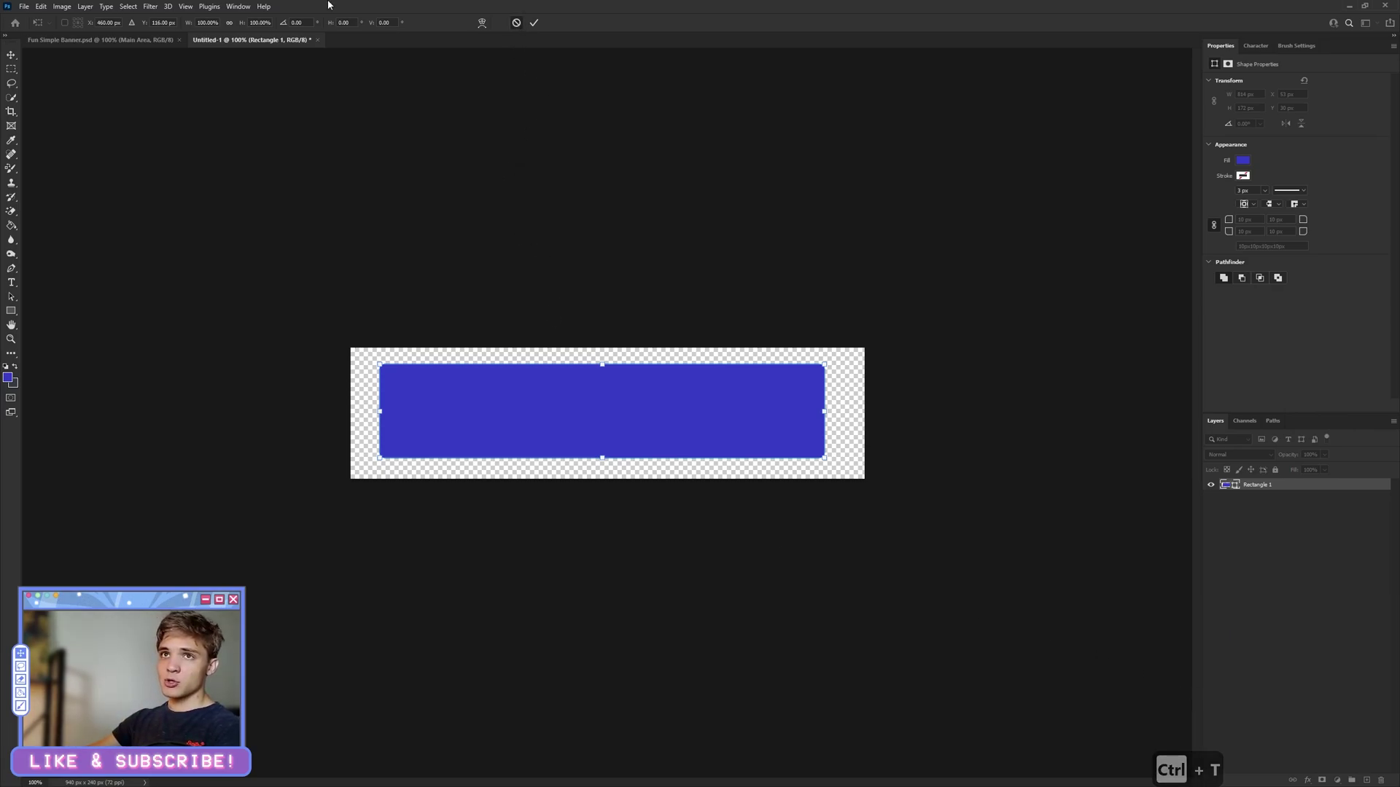
pyautogui.click(516, 23)
pyautogui.click(41, 7)
pyautogui.click(93, 245)
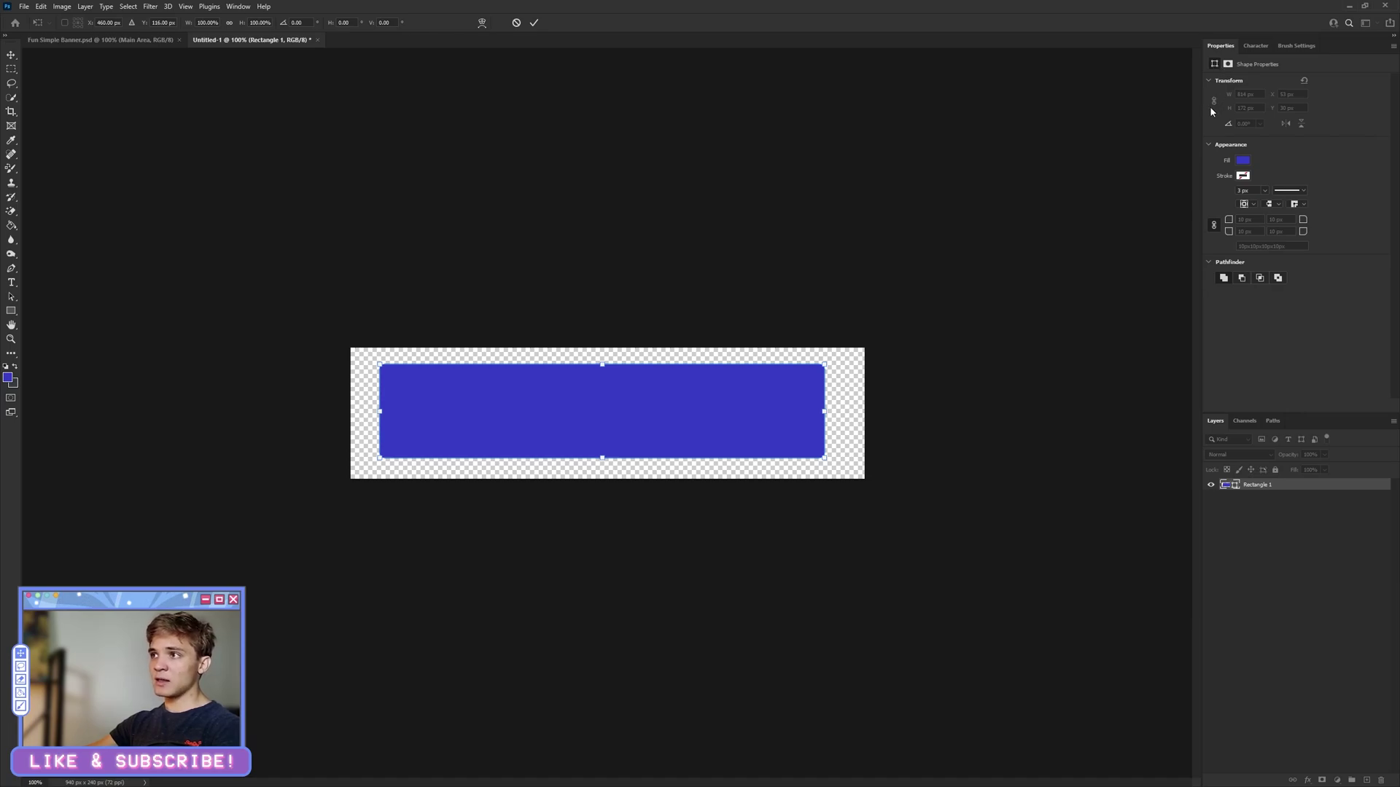
pyautogui.moveTo(828, 455); pyautogui.dragTo(867, 479)
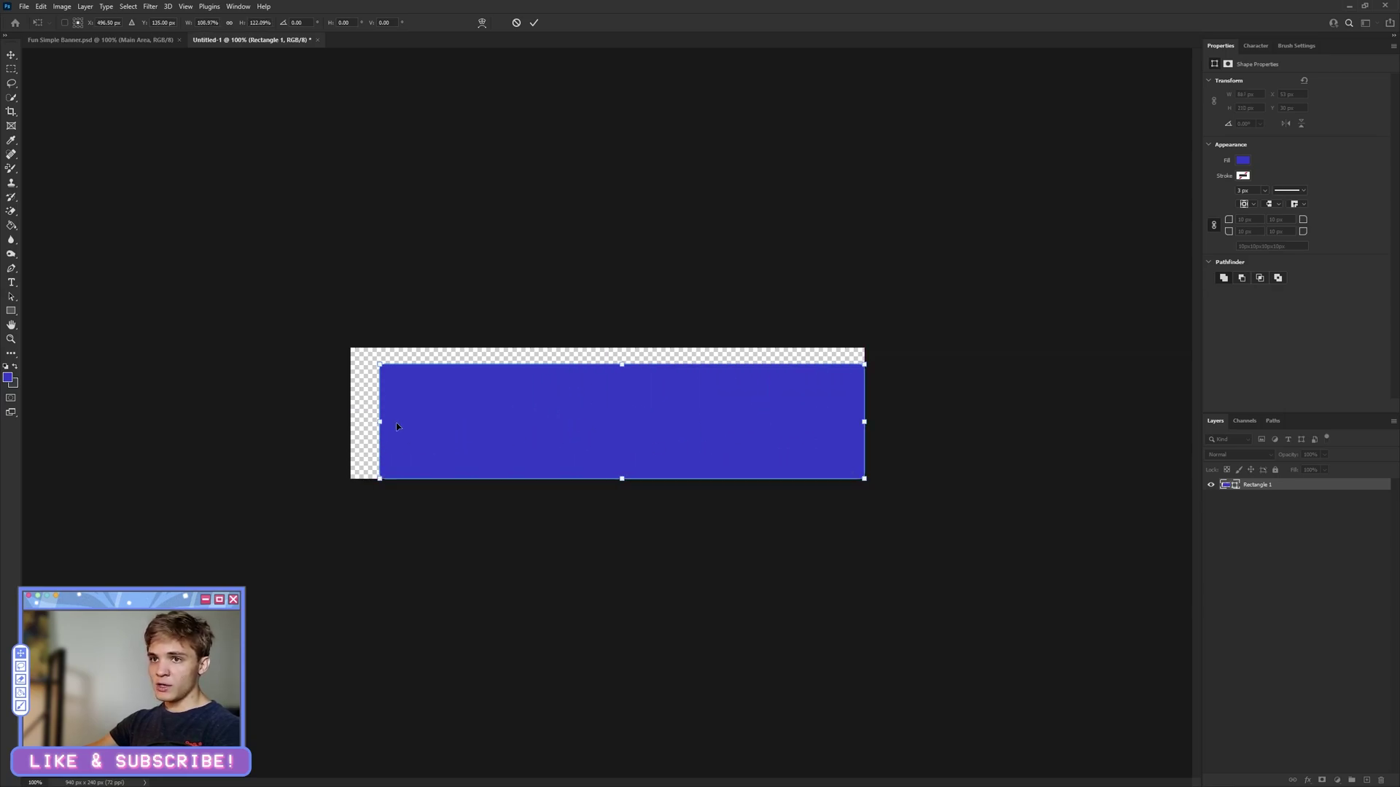
pyautogui.moveTo(379, 422); pyautogui.dragTo(351, 421)
pyautogui.moveTo(614, 369); pyautogui.dragTo(608, 348)
pyautogui.click(533, 24)
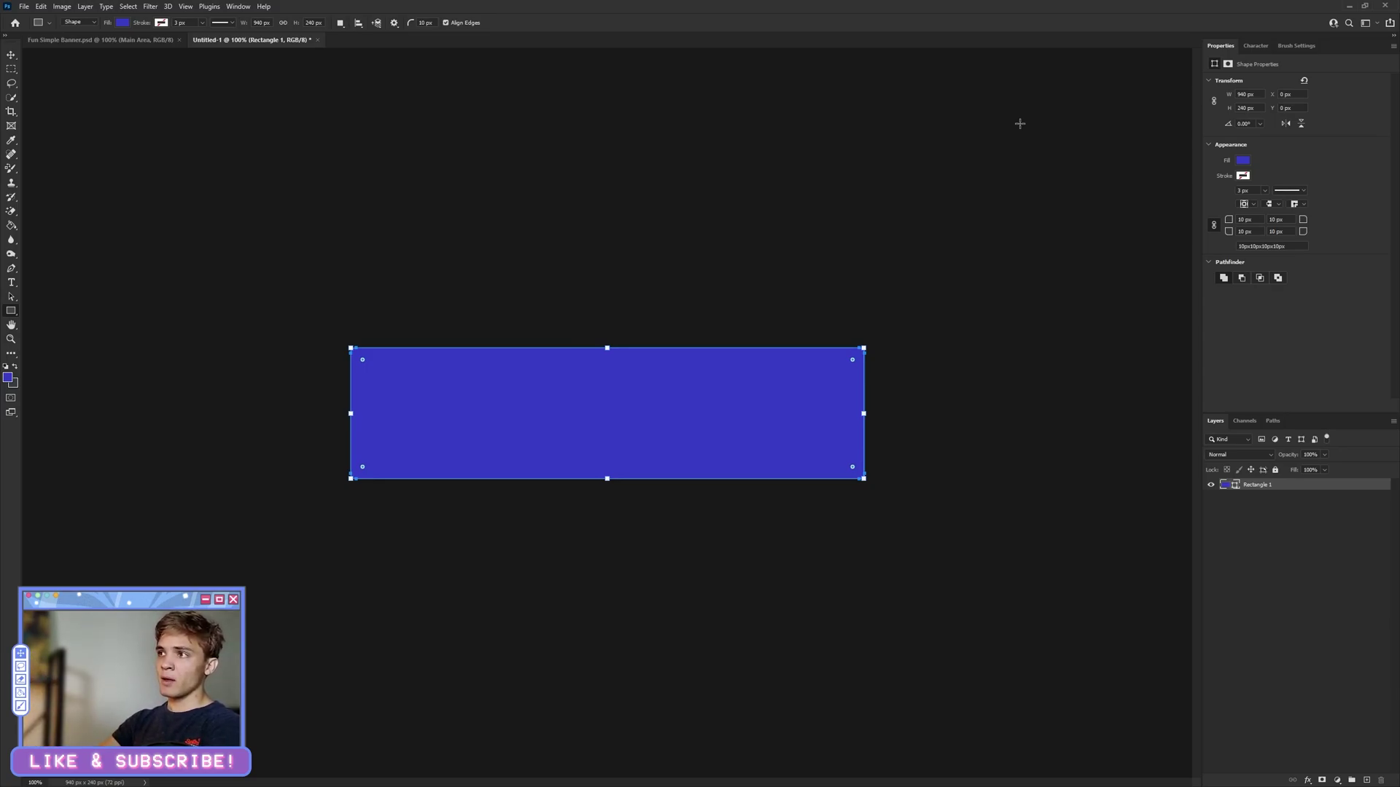
# Step: Set Rectangle 1's linked corner radius to 29 px, then bring up 783245.png
pyautogui.click(194, 7)
pyautogui.click(193, 7)
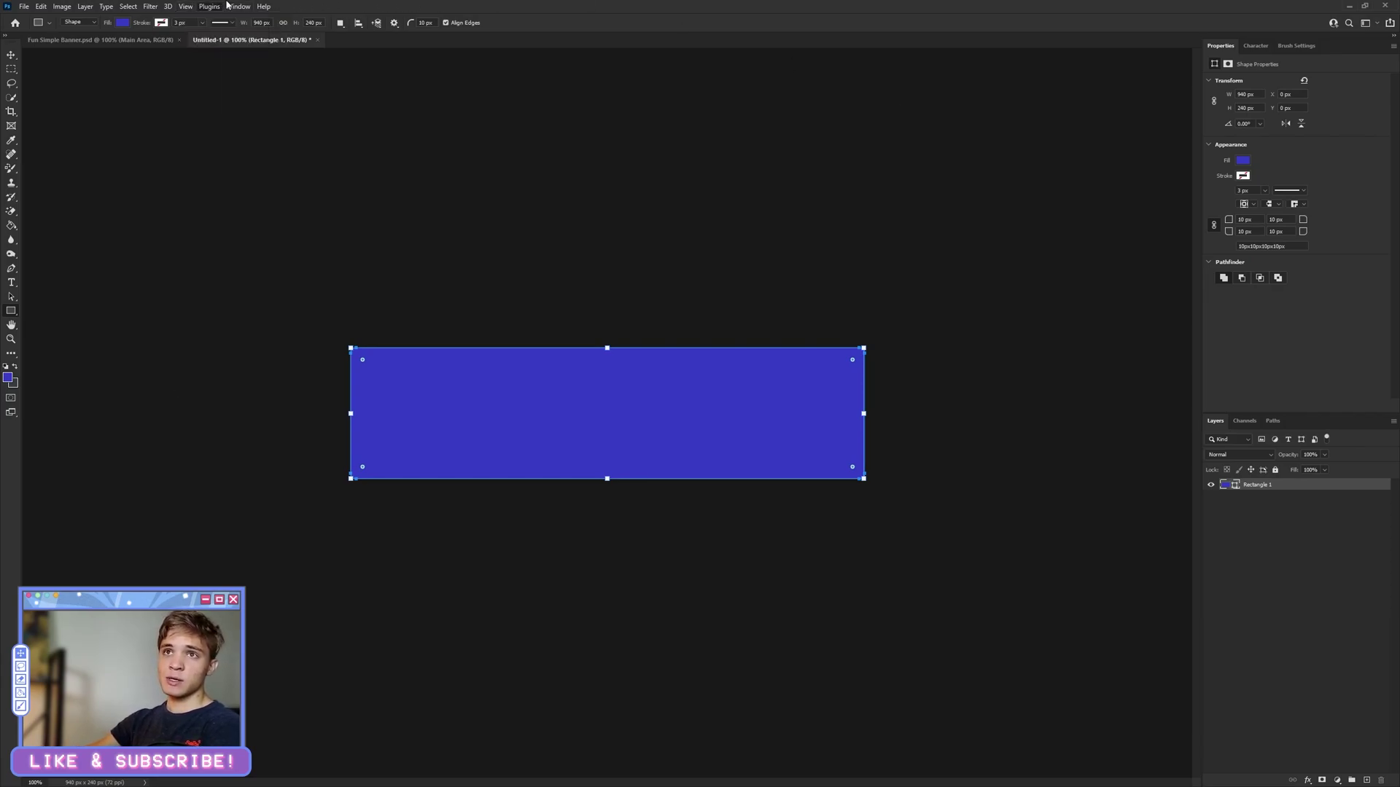
pyautogui.click(229, 6)
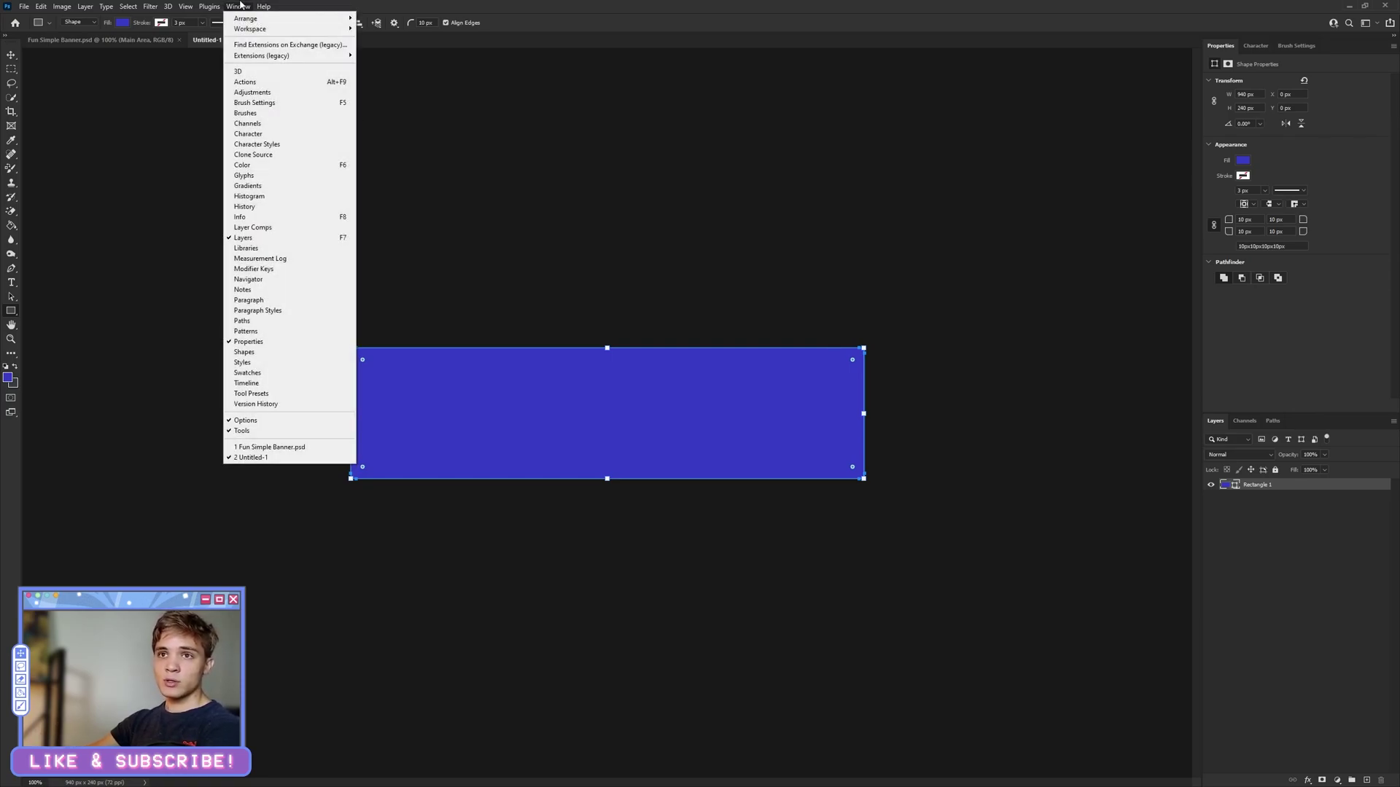
pyautogui.click(268, 343)
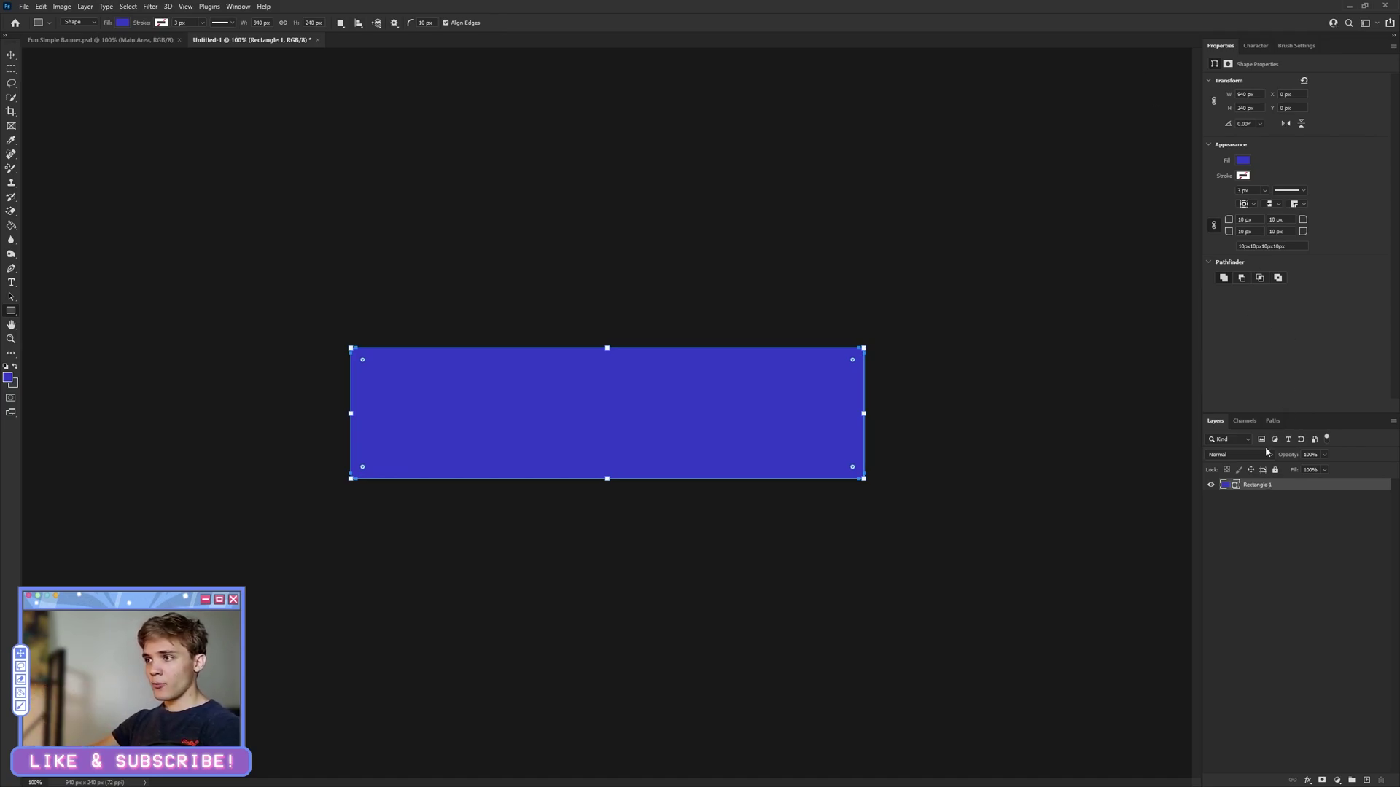
pyautogui.click(1246, 219)
pyautogui.press('Up')
pyautogui.press('Up')
pyautogui.press('Up')
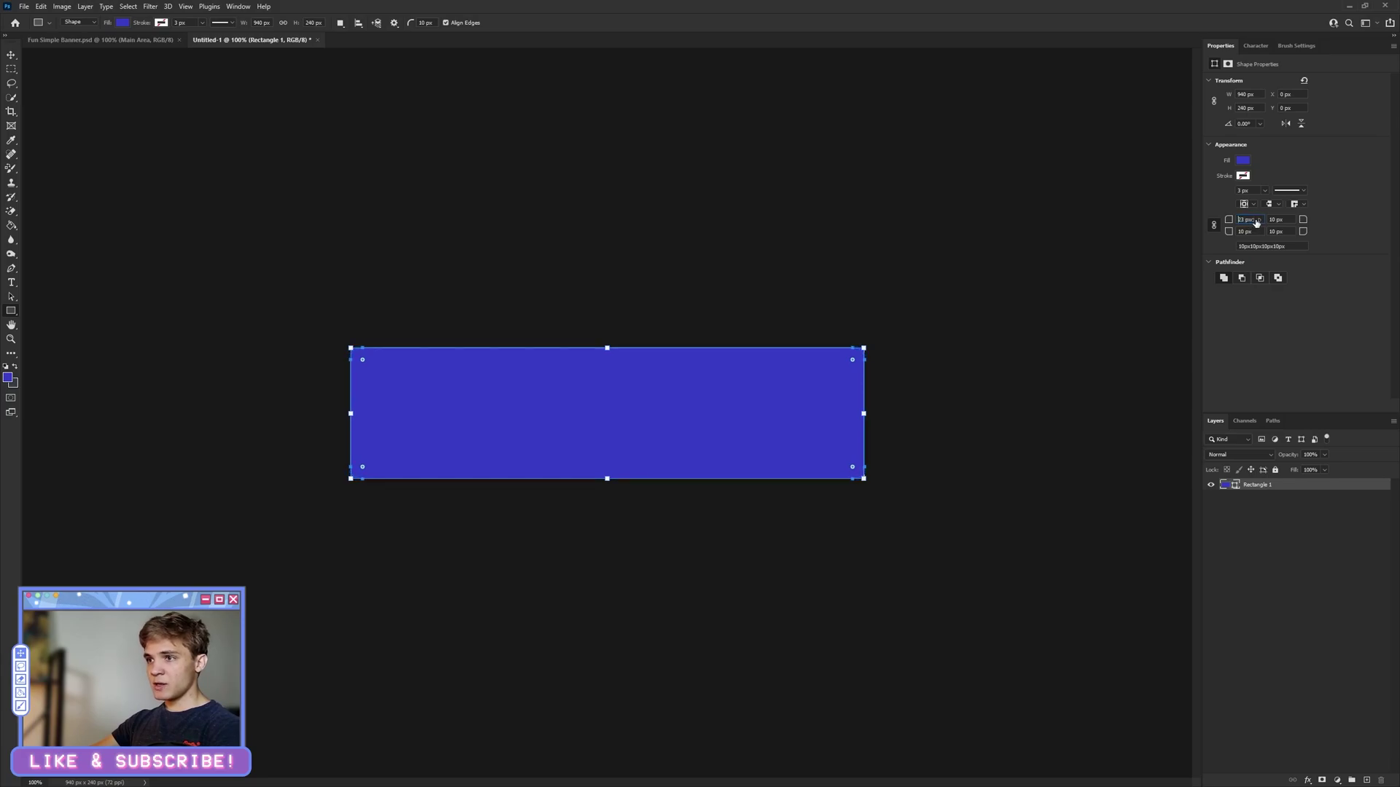
pyautogui.press('Up')
pyautogui.press('Up')
pyautogui.press('Up')
pyautogui.press('Up')
pyautogui.press('Up')
pyautogui.press('Up')
pyautogui.press('Up')
pyautogui.press('Up')
pyautogui.press('Up')
pyautogui.press('Up')
pyautogui.press('Up')
pyautogui.press('Up')
pyautogui.press('Up')
pyautogui.press('Up')
pyautogui.press('Up')
pyautogui.press('Up')
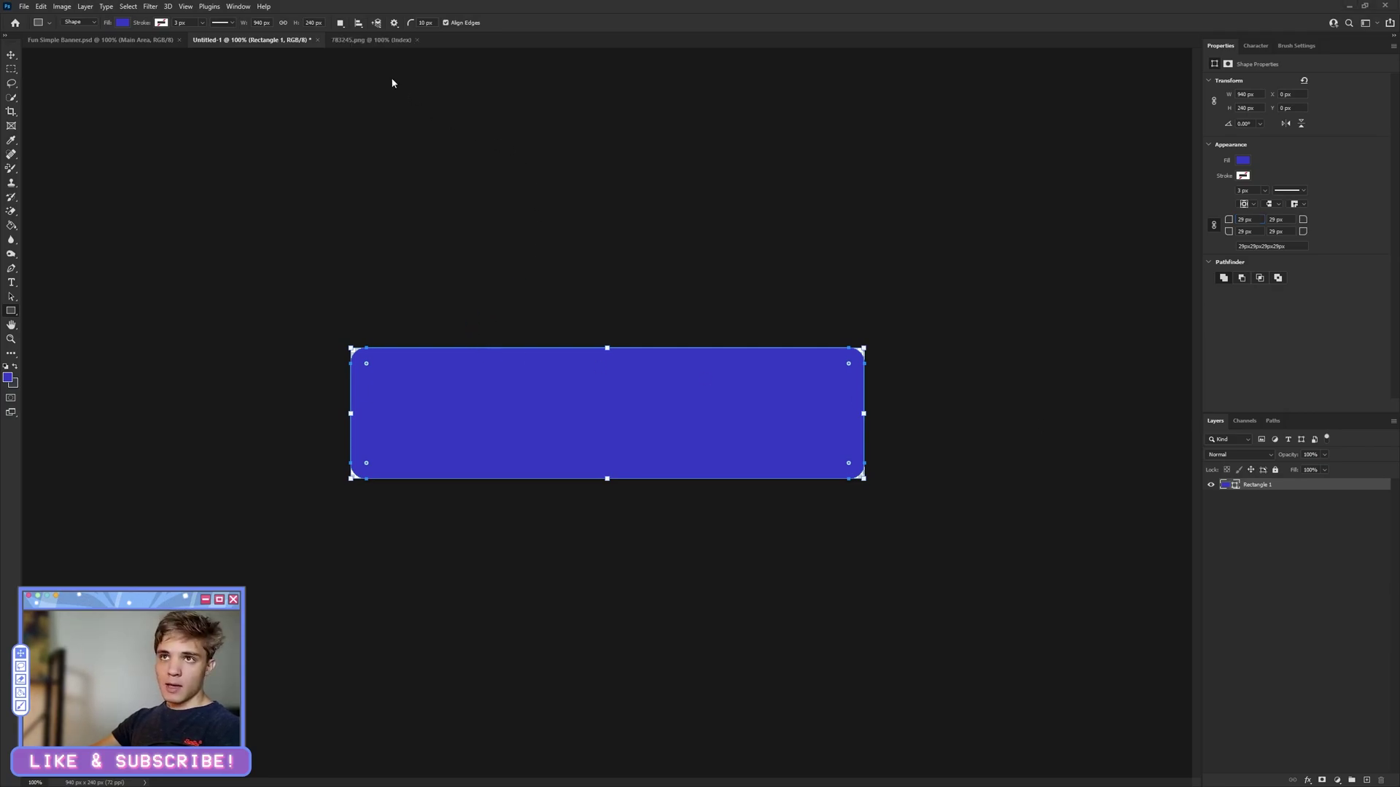
pyautogui.click(371, 40)
# Step: Move the goldfish artwork layer up and to the left in 783245.png
pyautogui.click(10, 70)
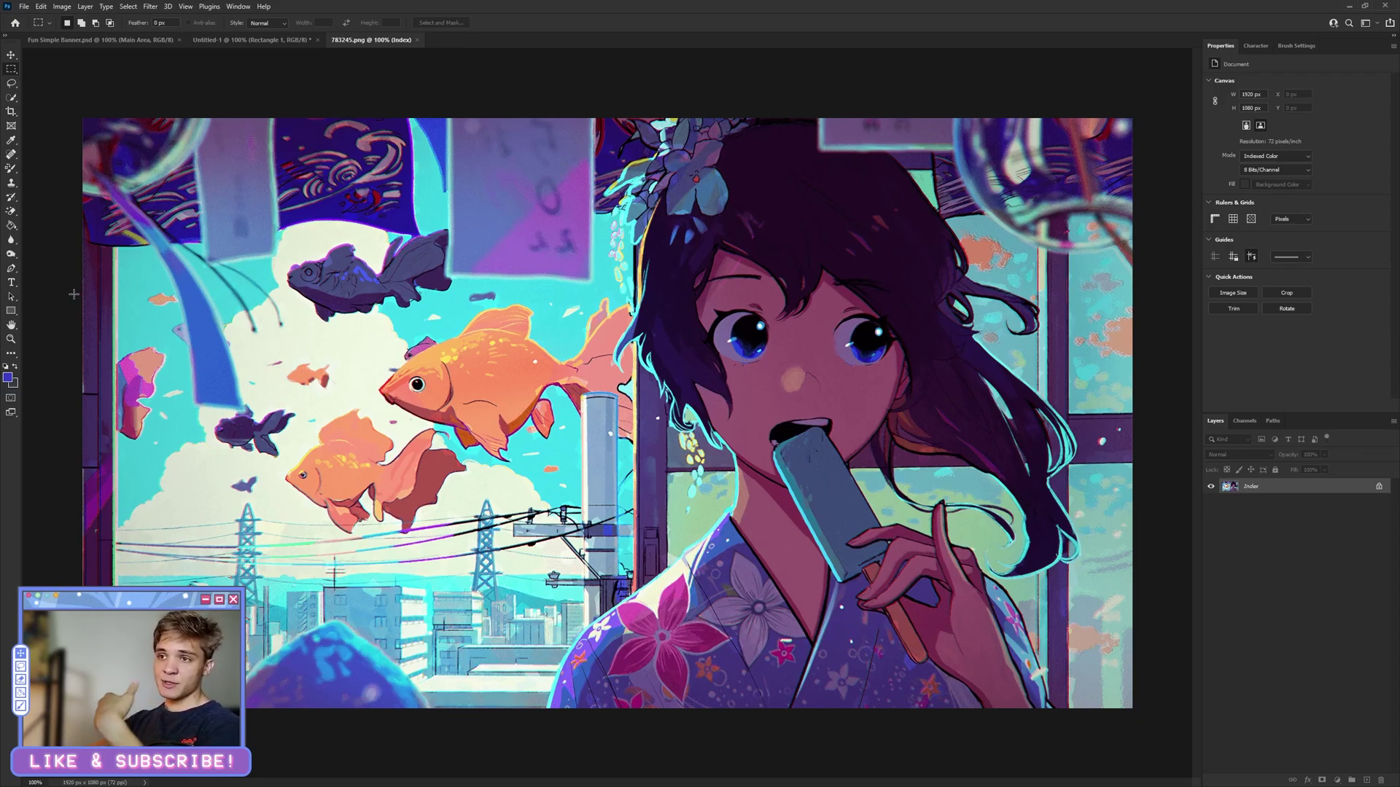
pyautogui.click(11, 55)
pyautogui.moveTo(323, 246); pyautogui.dragTo(166, 46)
pyautogui.click(284, 40)
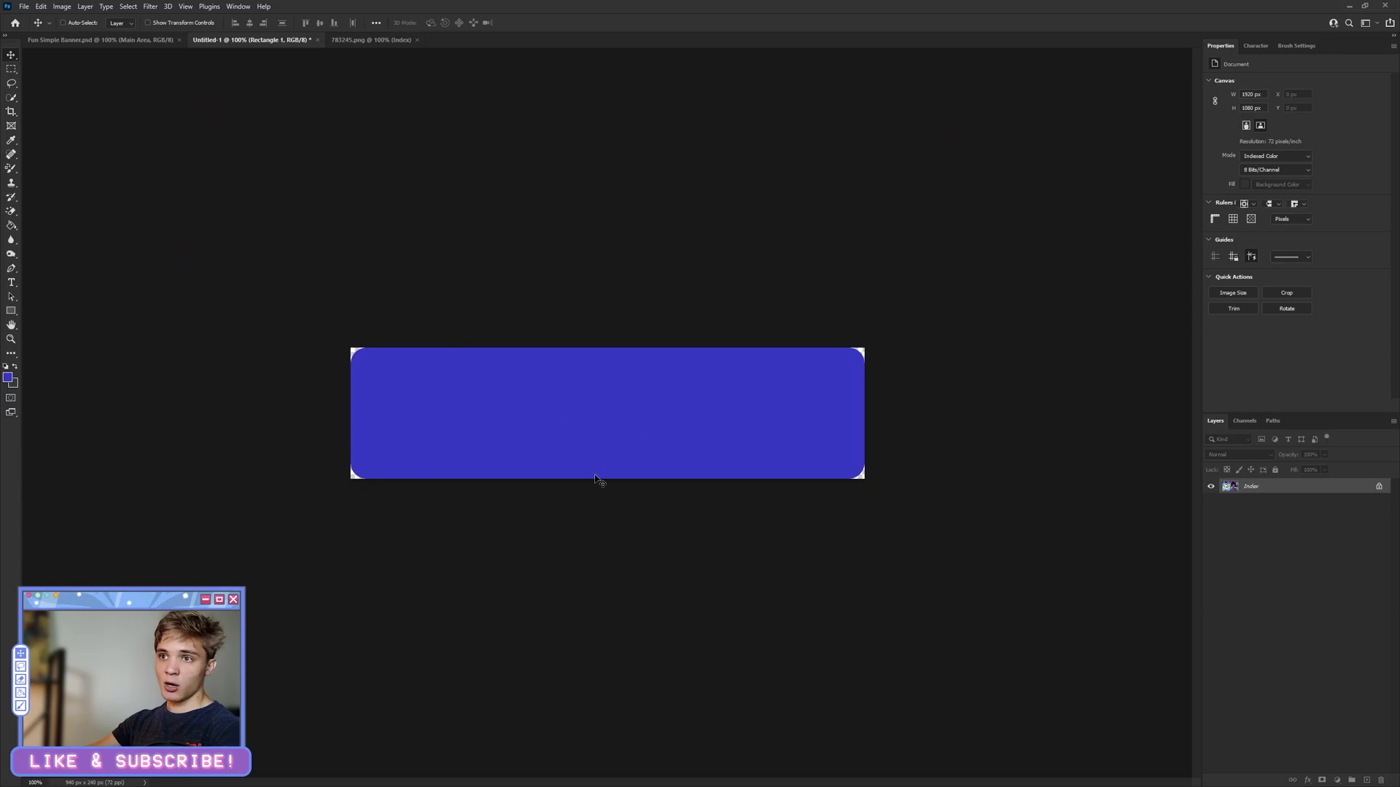
pyautogui.click(364, 39)
# Step: Select all of the artwork, copy it, and return to Untitled-1
pyautogui.click(15, 69)
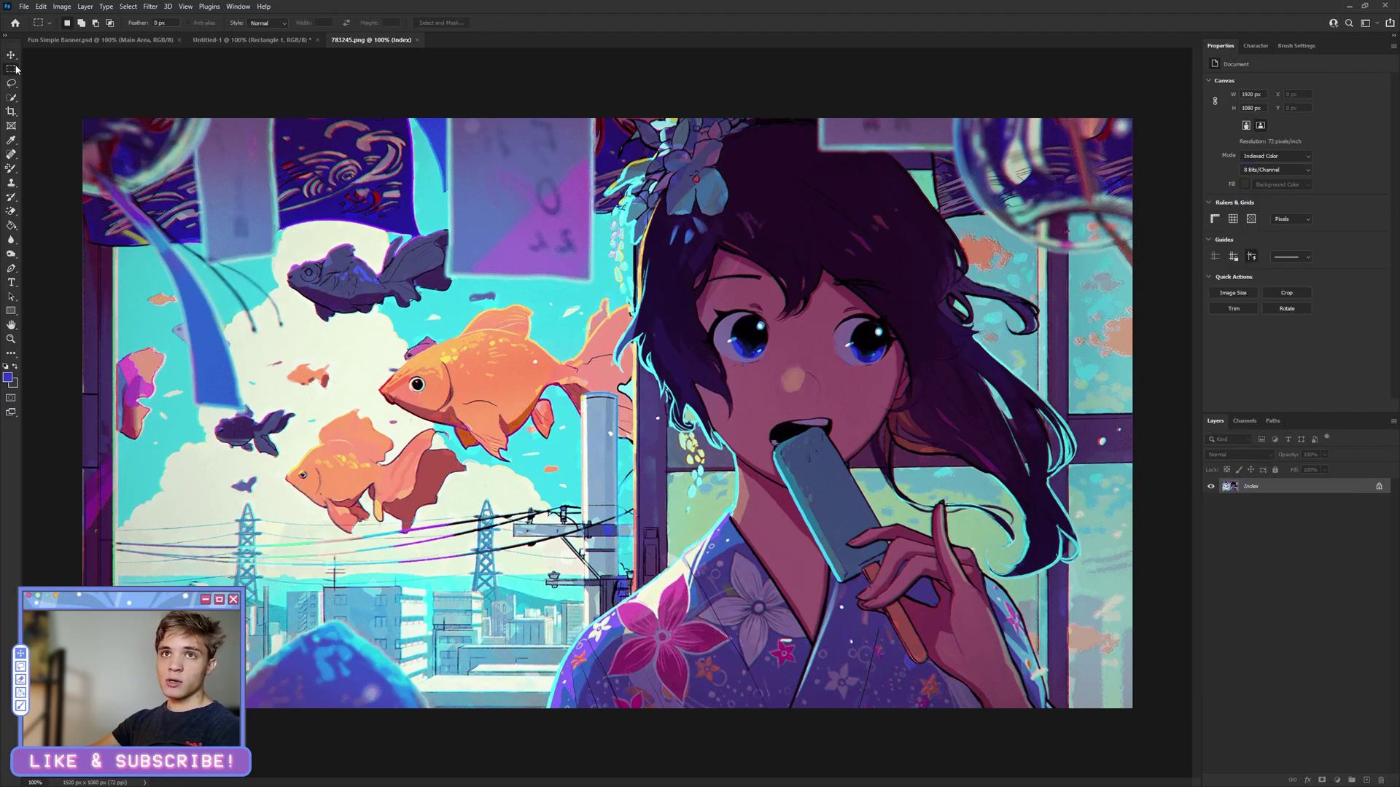
pyautogui.click(16, 69)
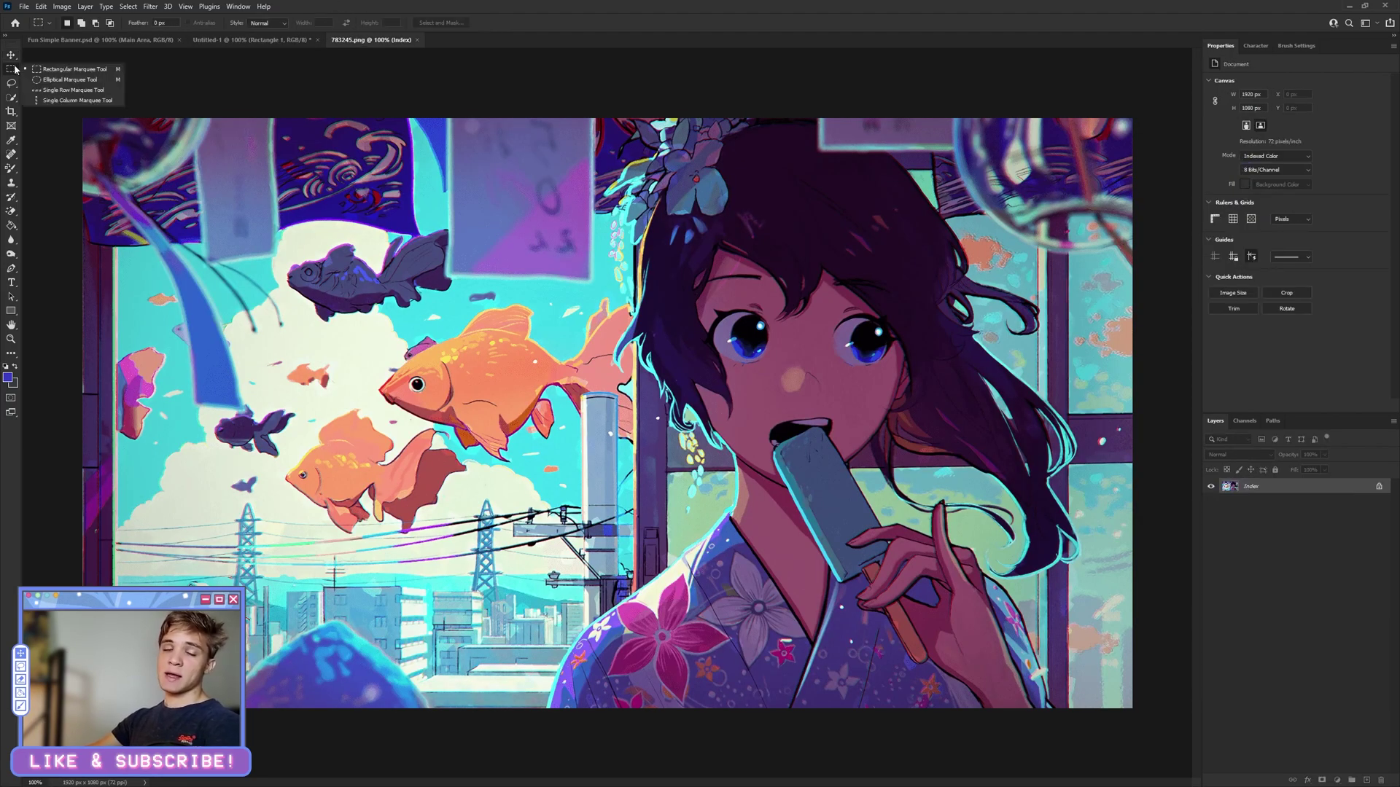
pyautogui.hotkey('ctrl', 'a')
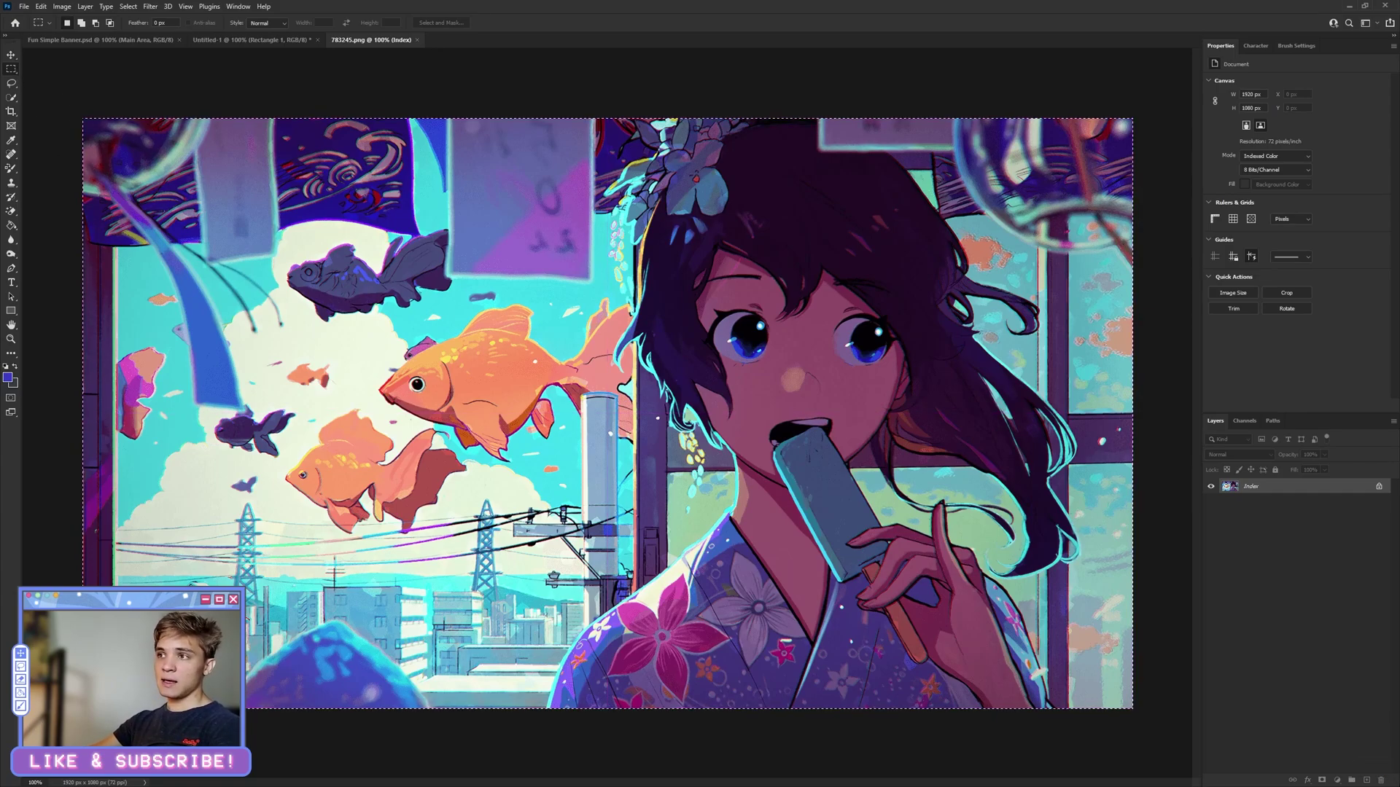
pyautogui.hotkey('ctrl', 'c')
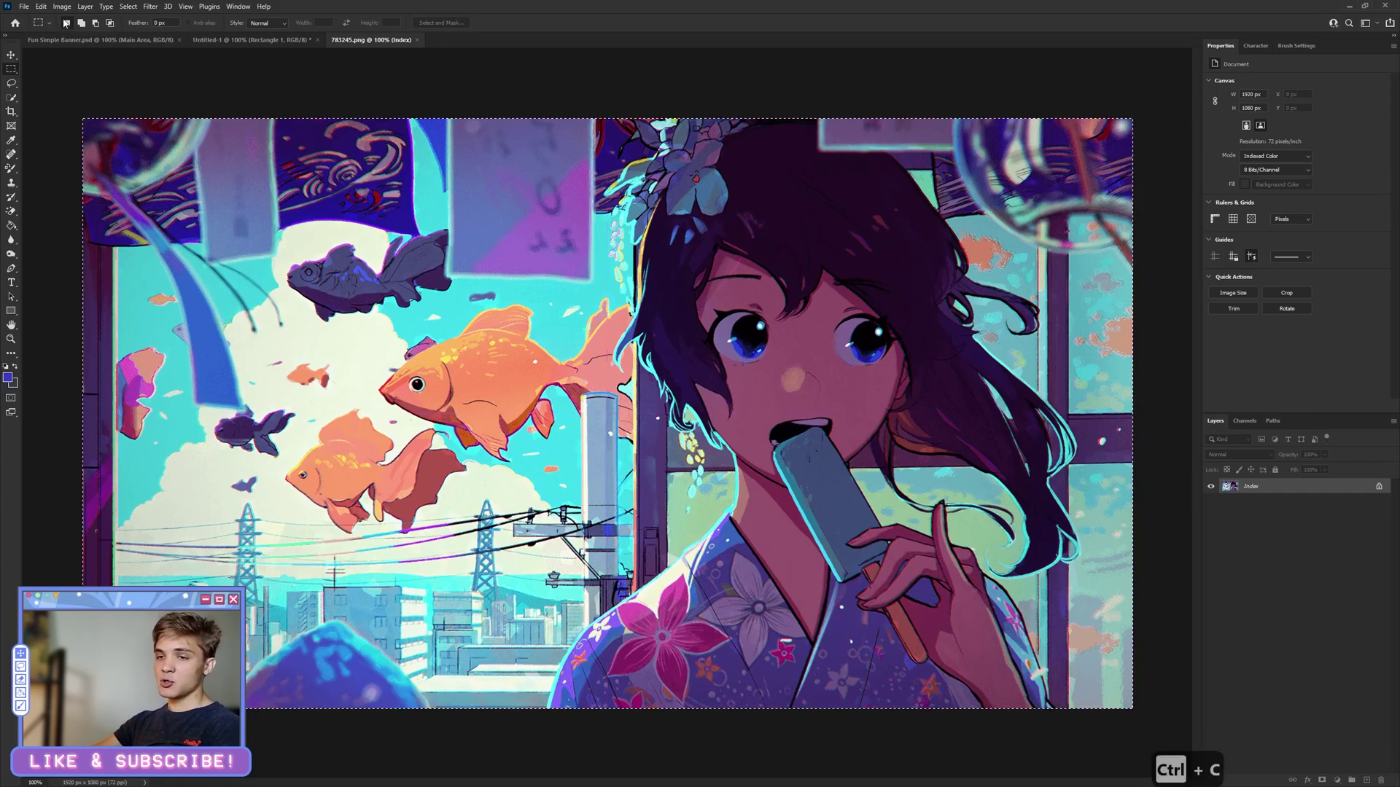
pyautogui.click(41, 6)
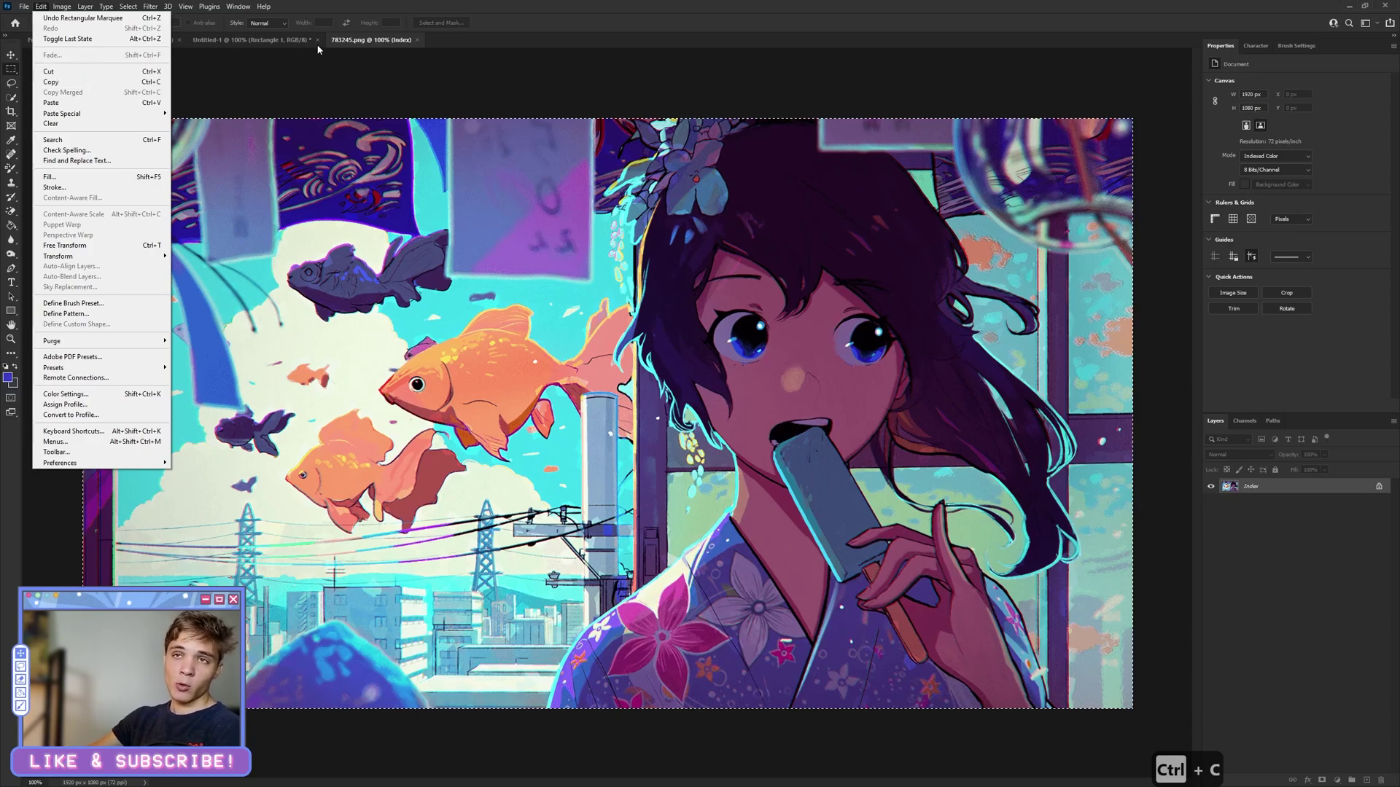
pyautogui.click(279, 41)
# Step: Paste the artwork, naming its layer 'Image Clipped' and the rectangle layer 'Base'
pyautogui.hotkey('ctrl', 'v')
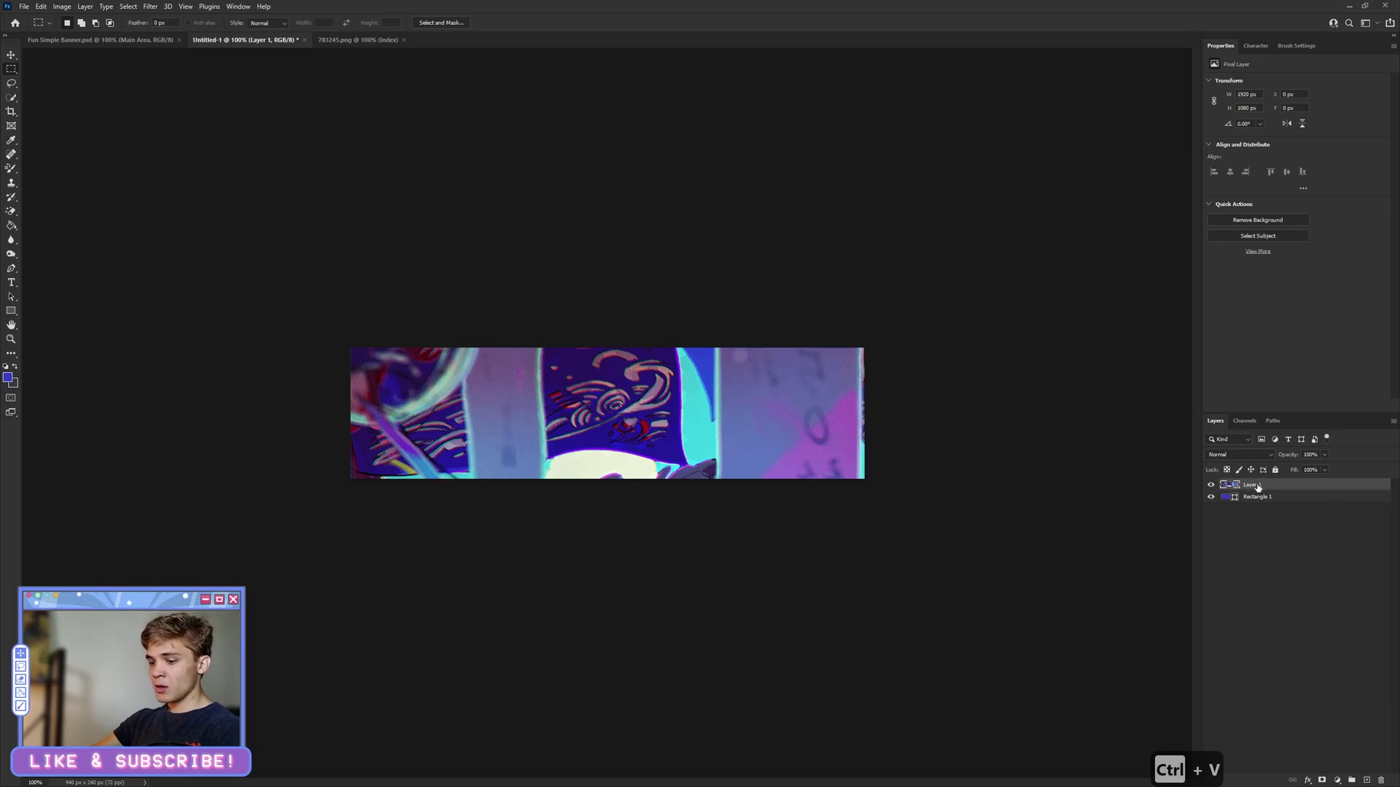
pyautogui.moveTo(1257, 487); pyautogui.dragTo(1253, 488)
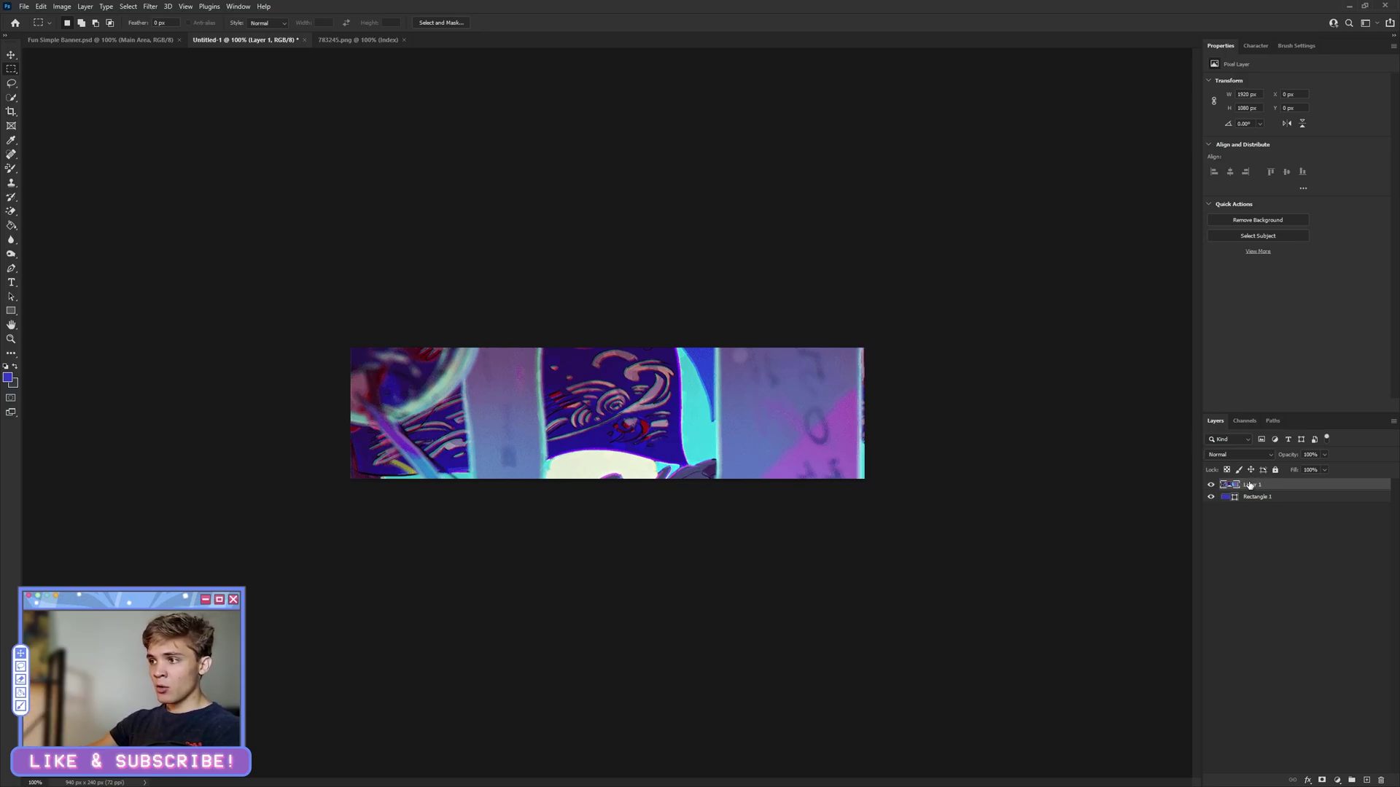
pyautogui.rightClick(1250, 485)
pyautogui.press('Escape')
pyautogui.doubleClick(1260, 484)
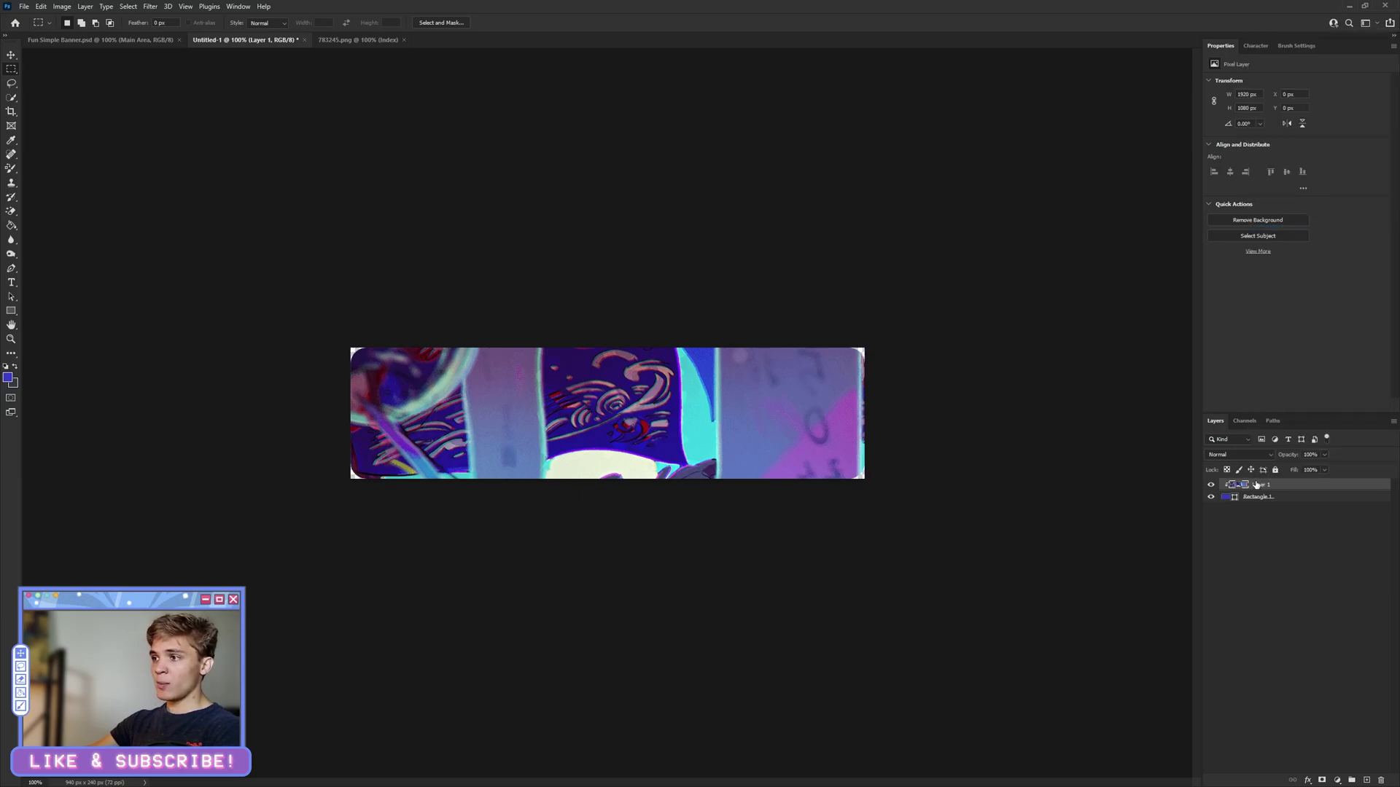
pyautogui.write('Ima')
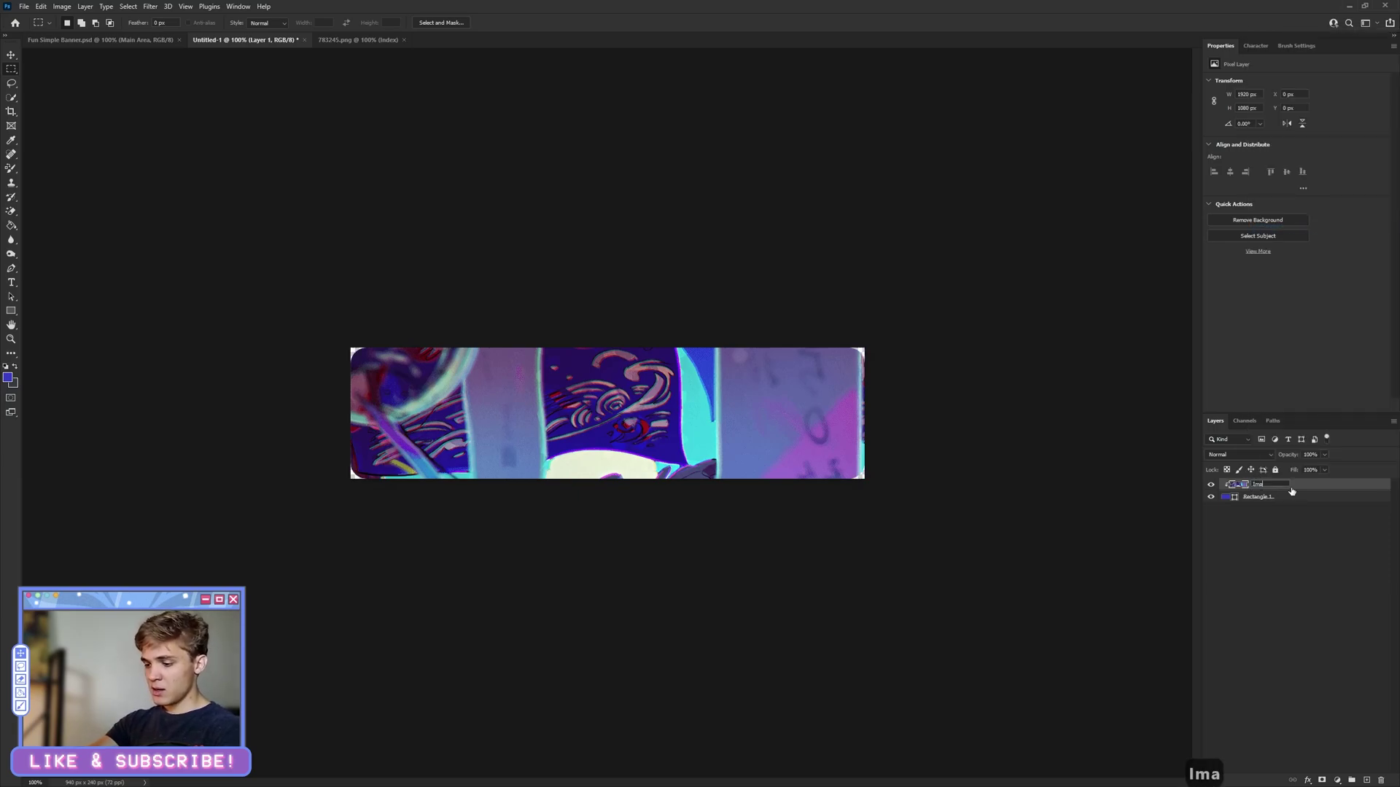
pyautogui.write('ge Clipped')
pyautogui.press('Return')
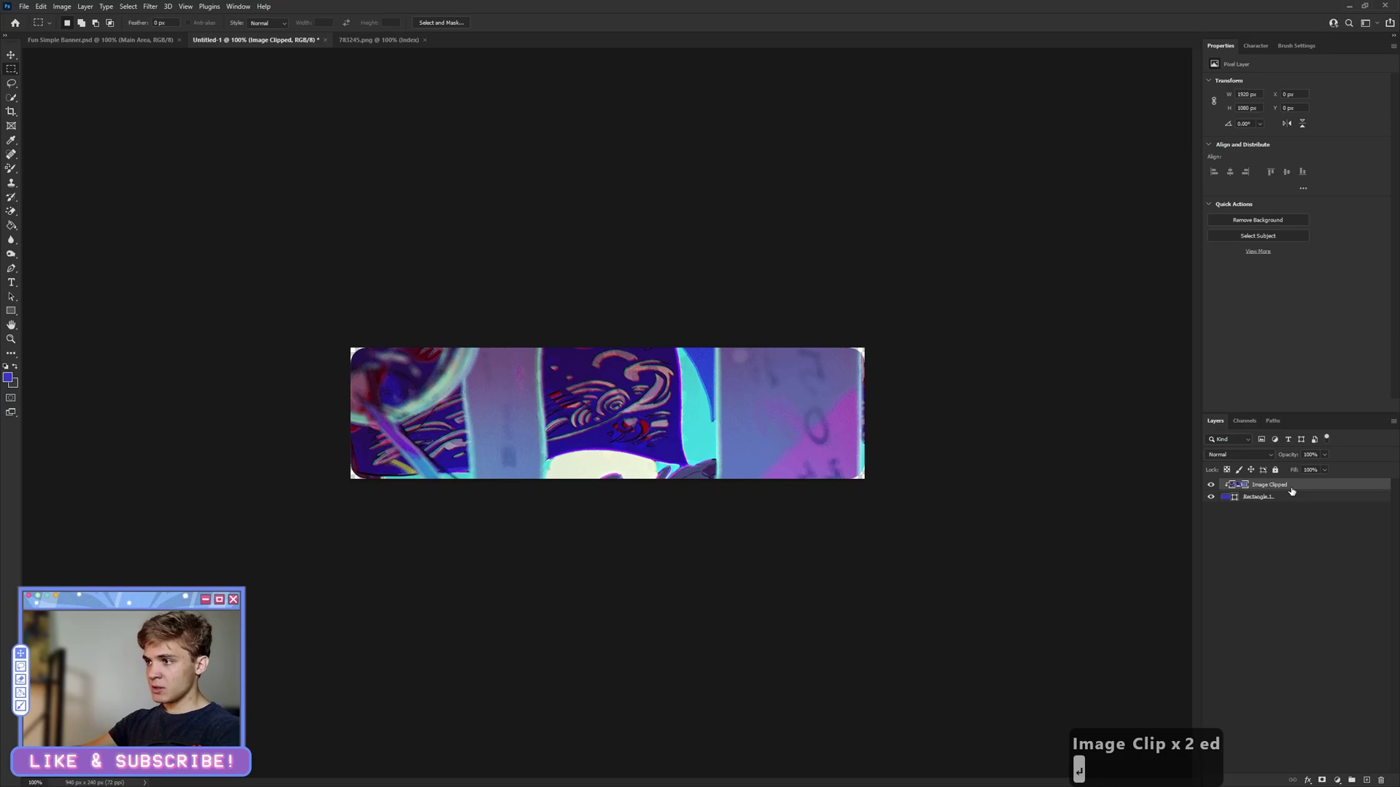
pyautogui.doubleClick(1267, 502)
pyautogui.write('Base')
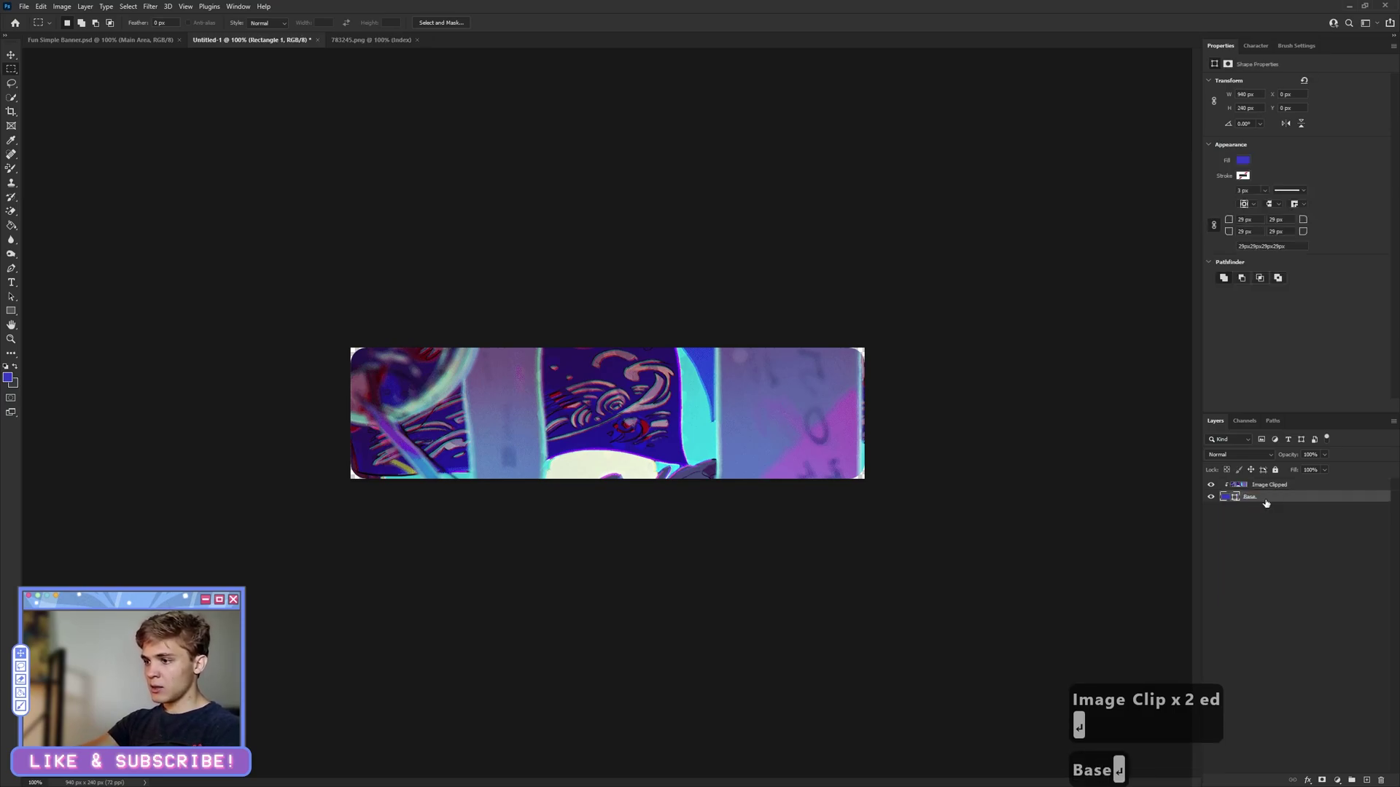
pyautogui.press('Return')
# Step: Scale and position Image Clipped over the right side of the blue panel
pyautogui.click(1266, 488)
pyautogui.hotkey('ctrl', 't')
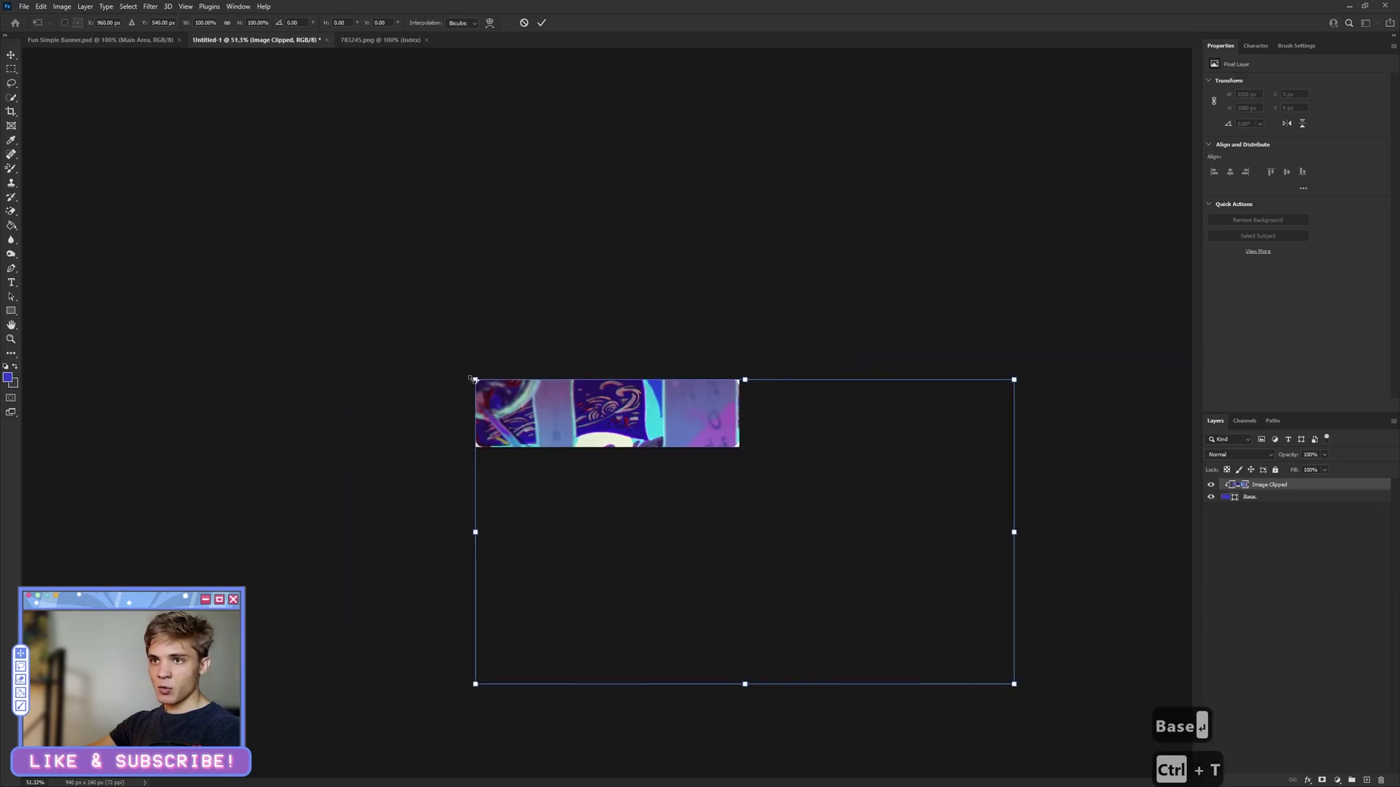
pyautogui.moveTo(471, 388); pyautogui.dragTo(797, 563)
pyautogui.moveTo(900, 607); pyautogui.dragTo(639, 386)
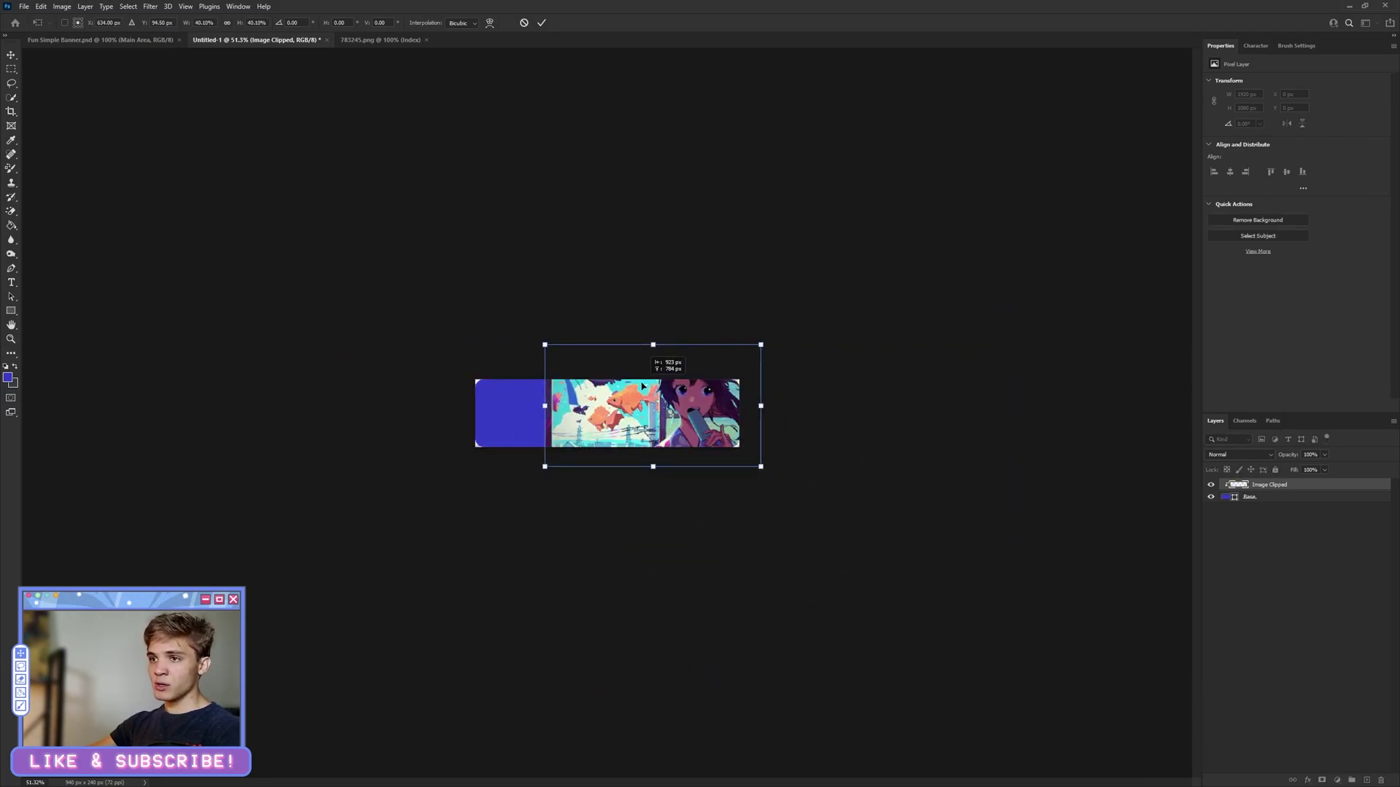
pyautogui.scroll(3, 625, 401)
pyautogui.moveTo(683, 509); pyautogui.dragTo(668, 777)
pyautogui.moveTo(796, 658); pyautogui.dragTo(797, 503)
pyautogui.hotkey('ctrl', 'z')
pyautogui.hotkey('ctrl', 'z')
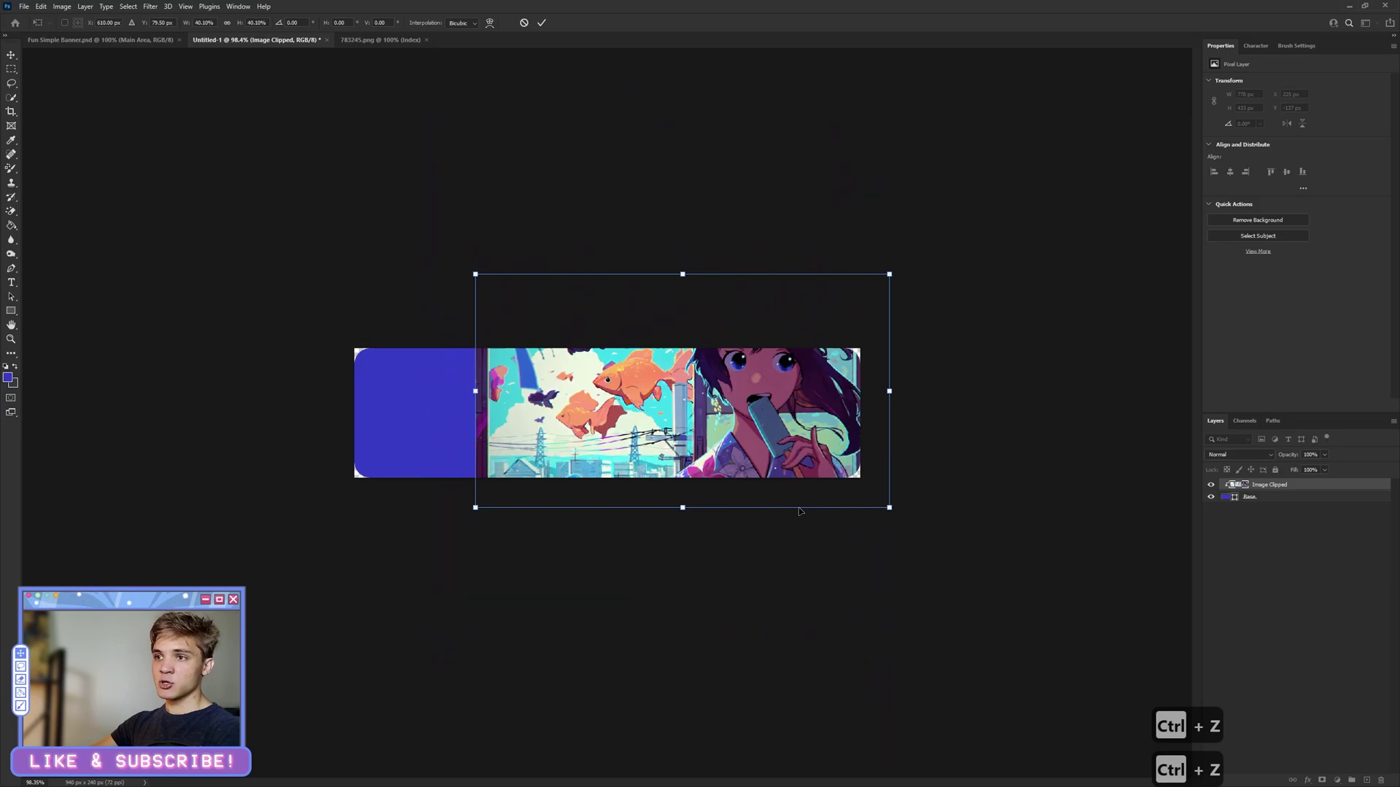
pyautogui.moveTo(755, 436); pyautogui.dragTo(784, 463)
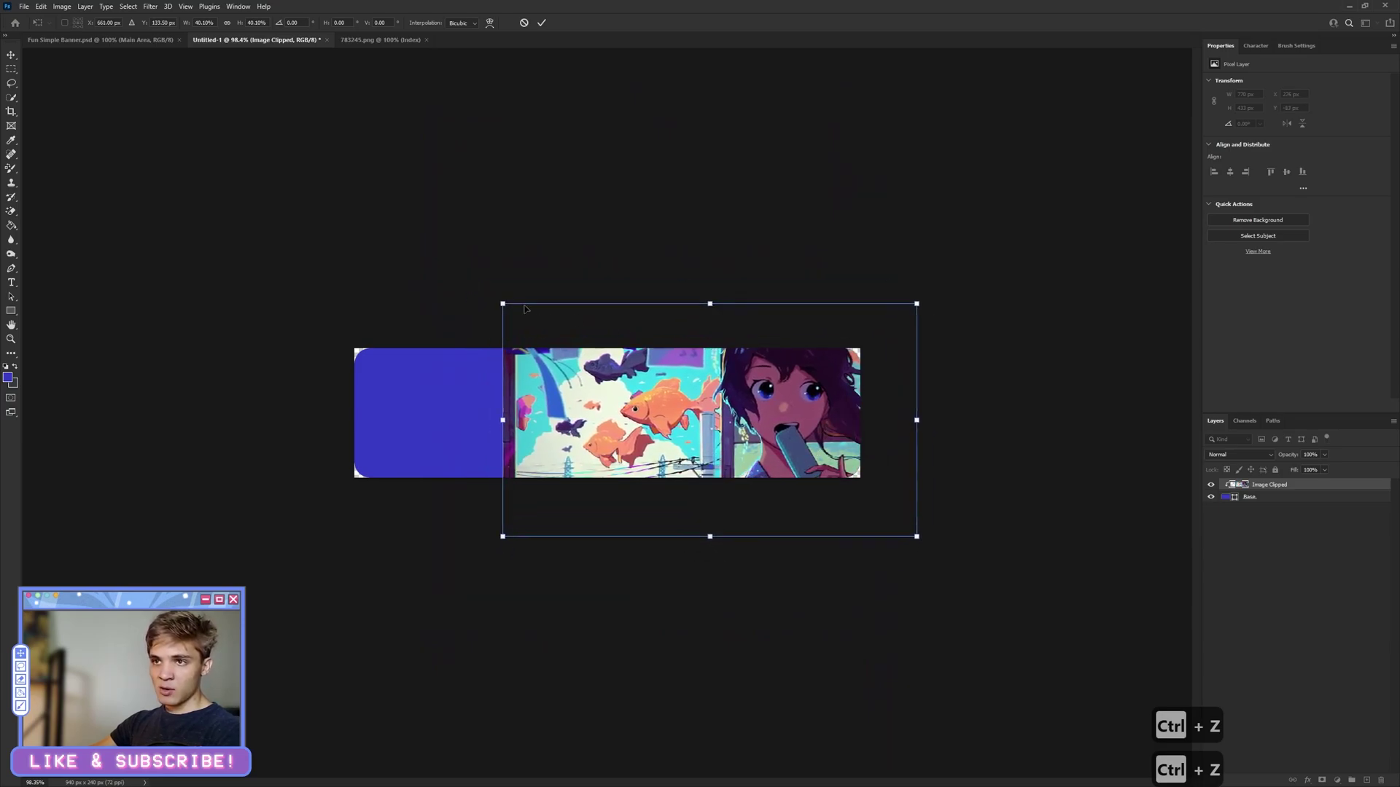
pyautogui.moveTo(503, 302); pyautogui.dragTo(546, 328)
pyautogui.moveTo(783, 390)
pyautogui.mouseDown()
pyautogui.moveTo(736, 374)
pyautogui.moveTo(764, 386)
pyautogui.mouseUp()
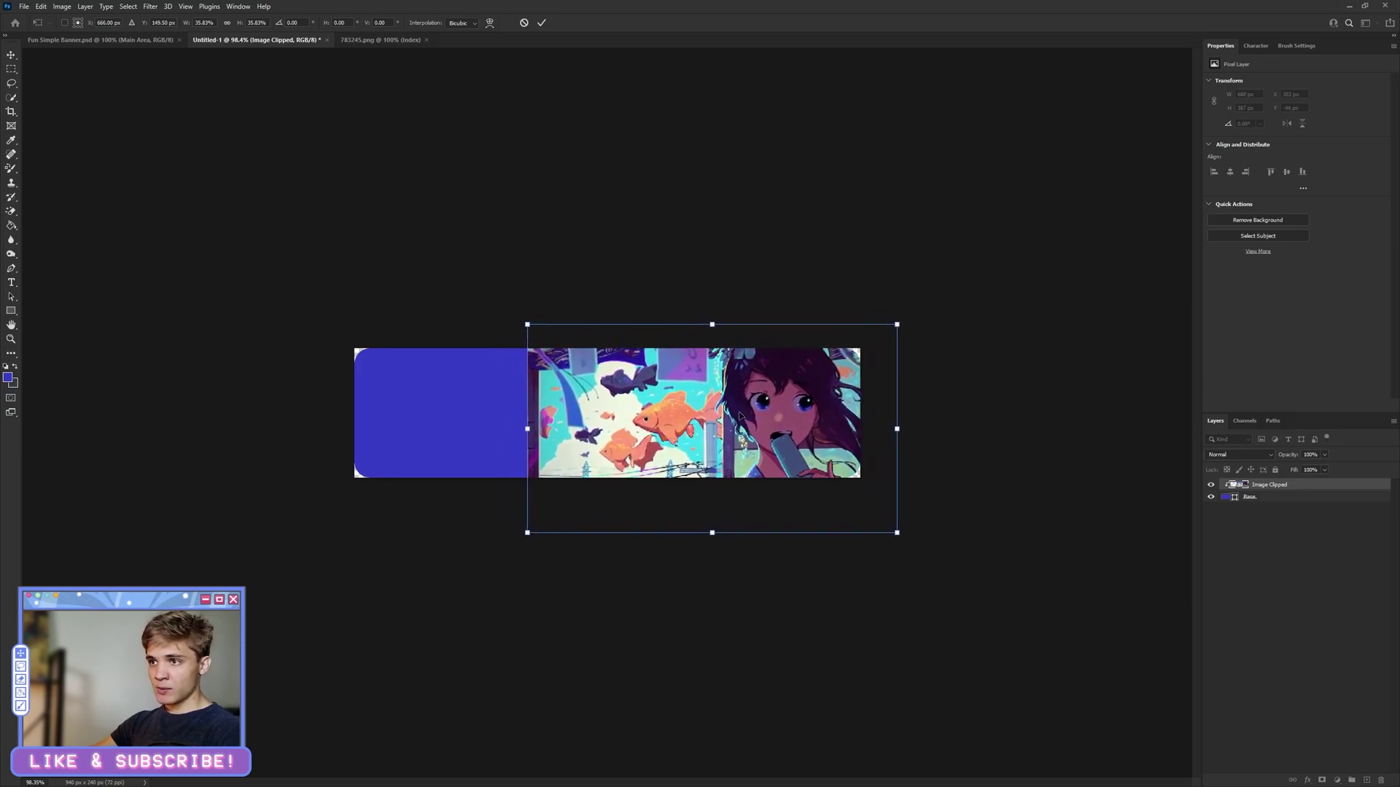
# Step: Add a new layer clipped to the image and name it 'Left Banner'
pyautogui.click(541, 23)
pyautogui.hotkey('ctrl', '0')
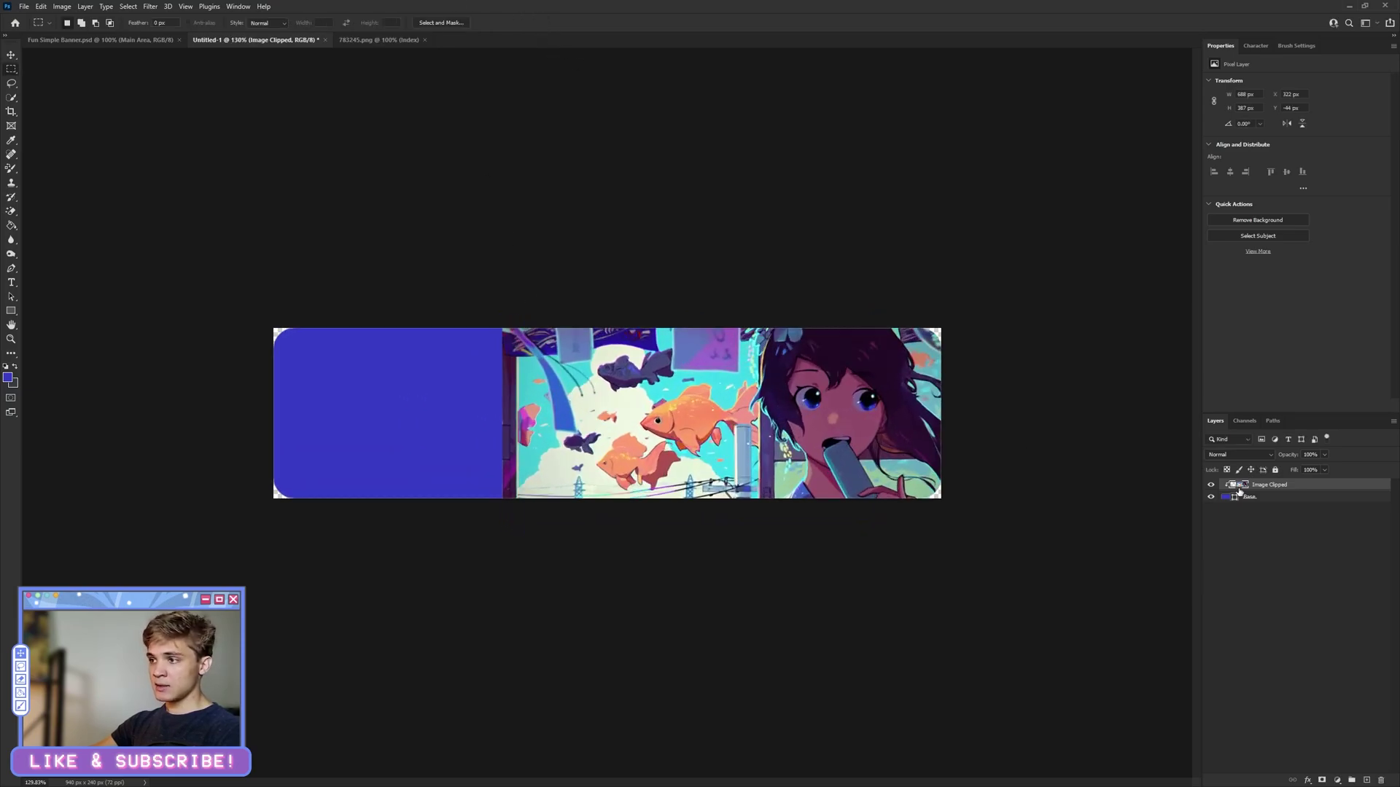
pyautogui.click(1363, 779)
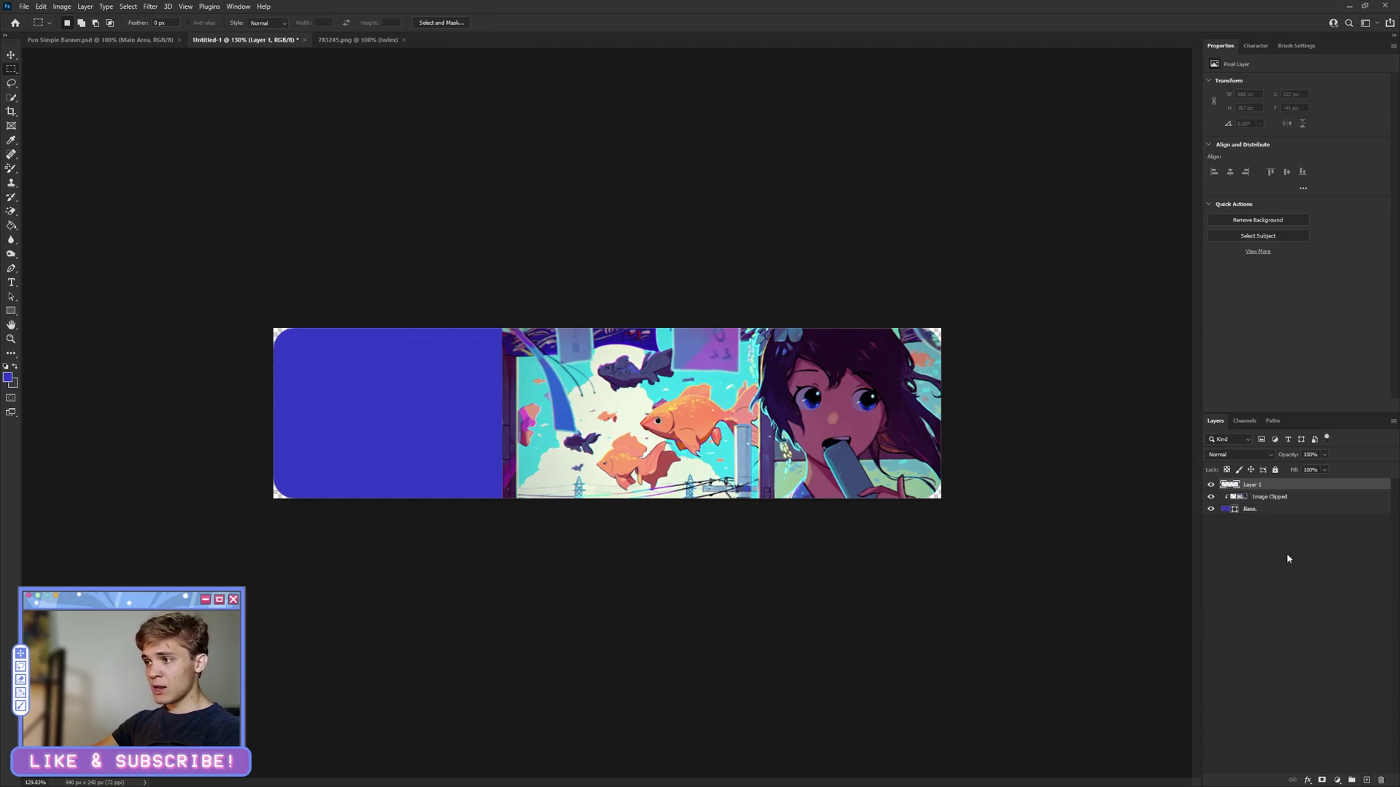
pyautogui.keyDown('alt'); pyautogui.click(1248, 487); pyautogui.keyUp('alt')
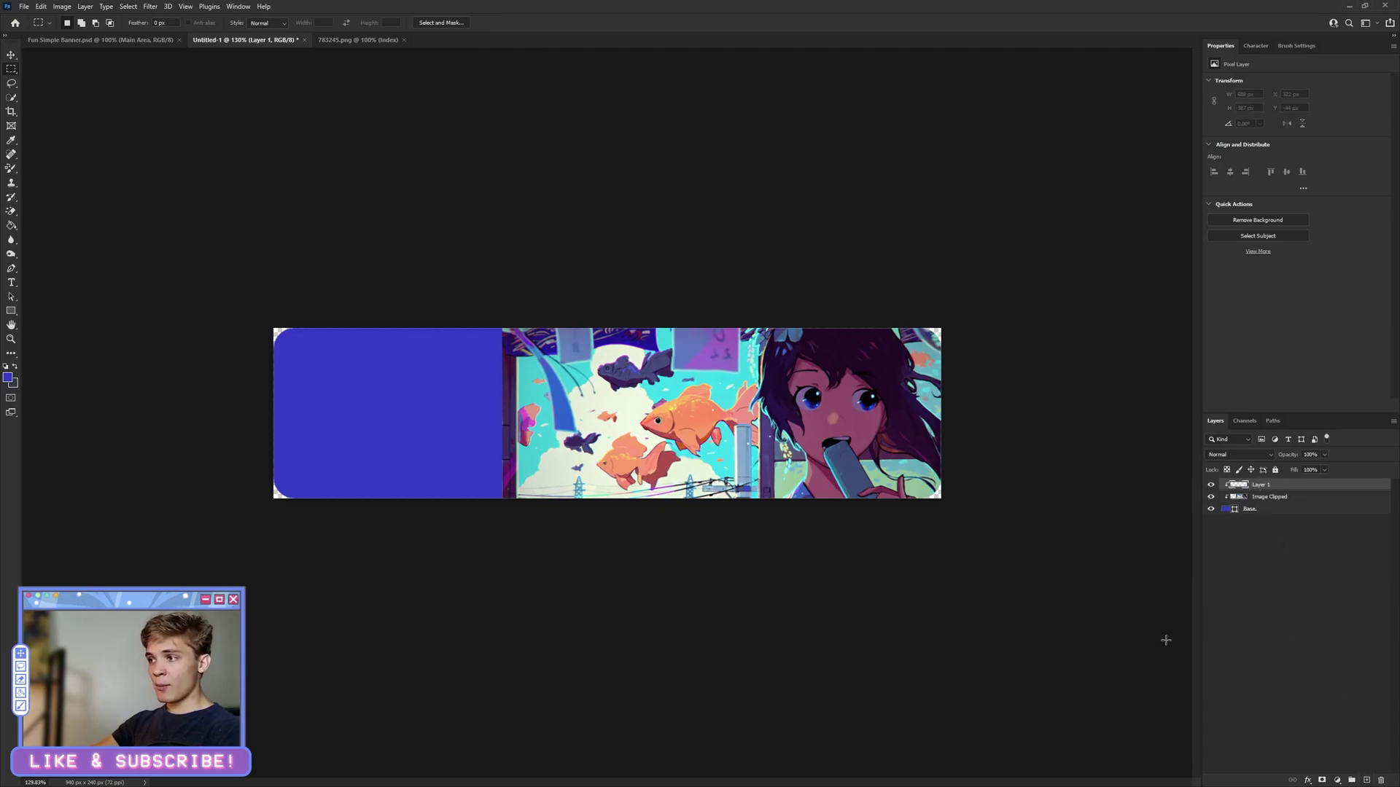
pyautogui.doubleClick(1261, 485)
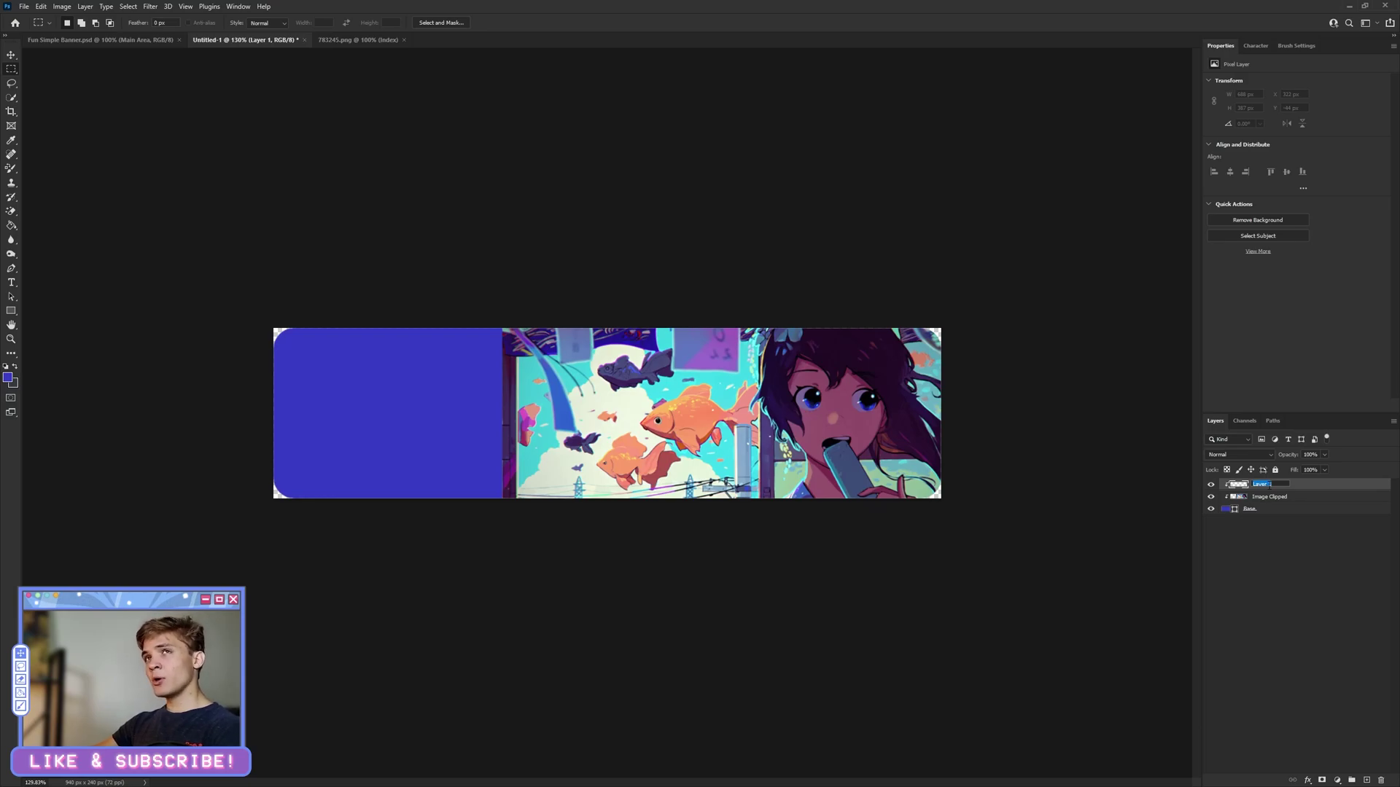
pyautogui.write('Left Banner')
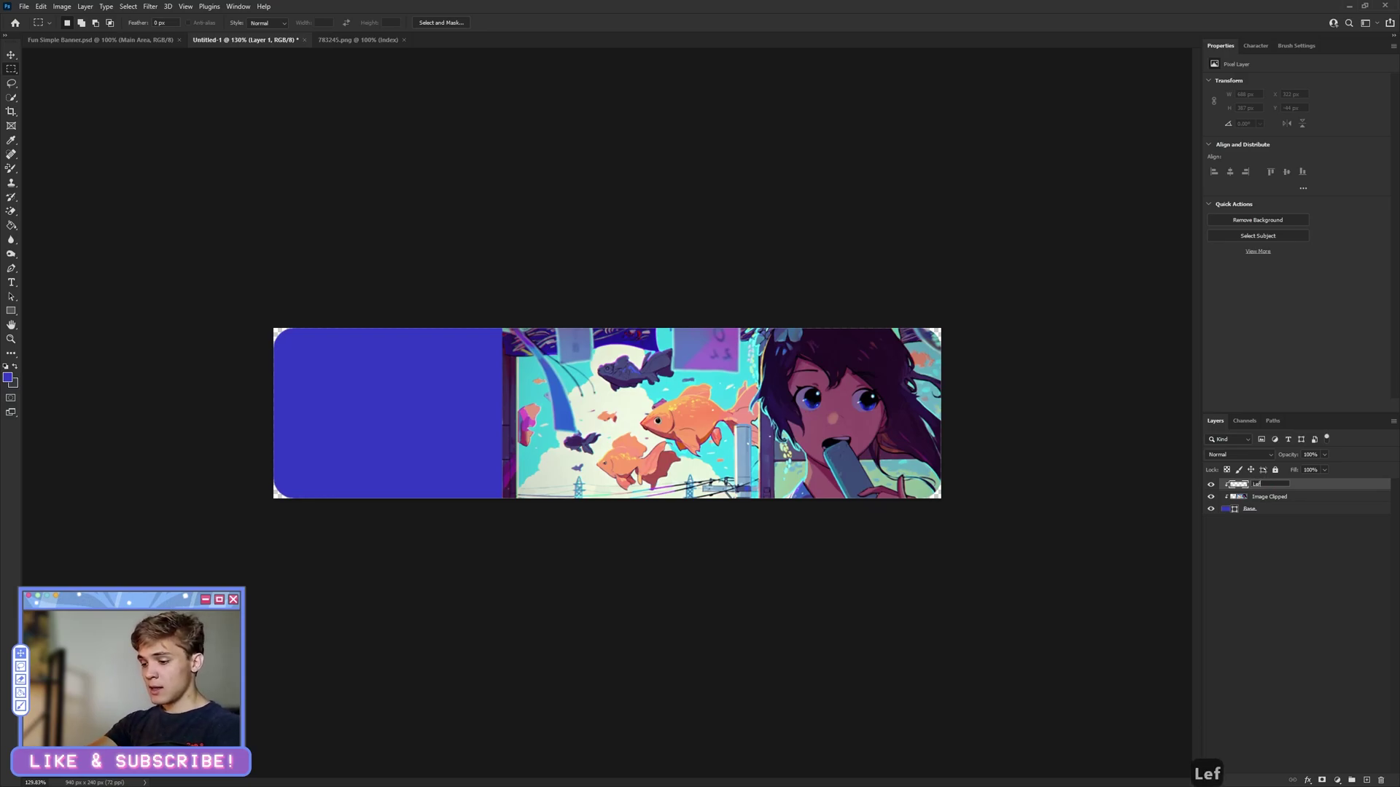
pyautogui.press('Return')
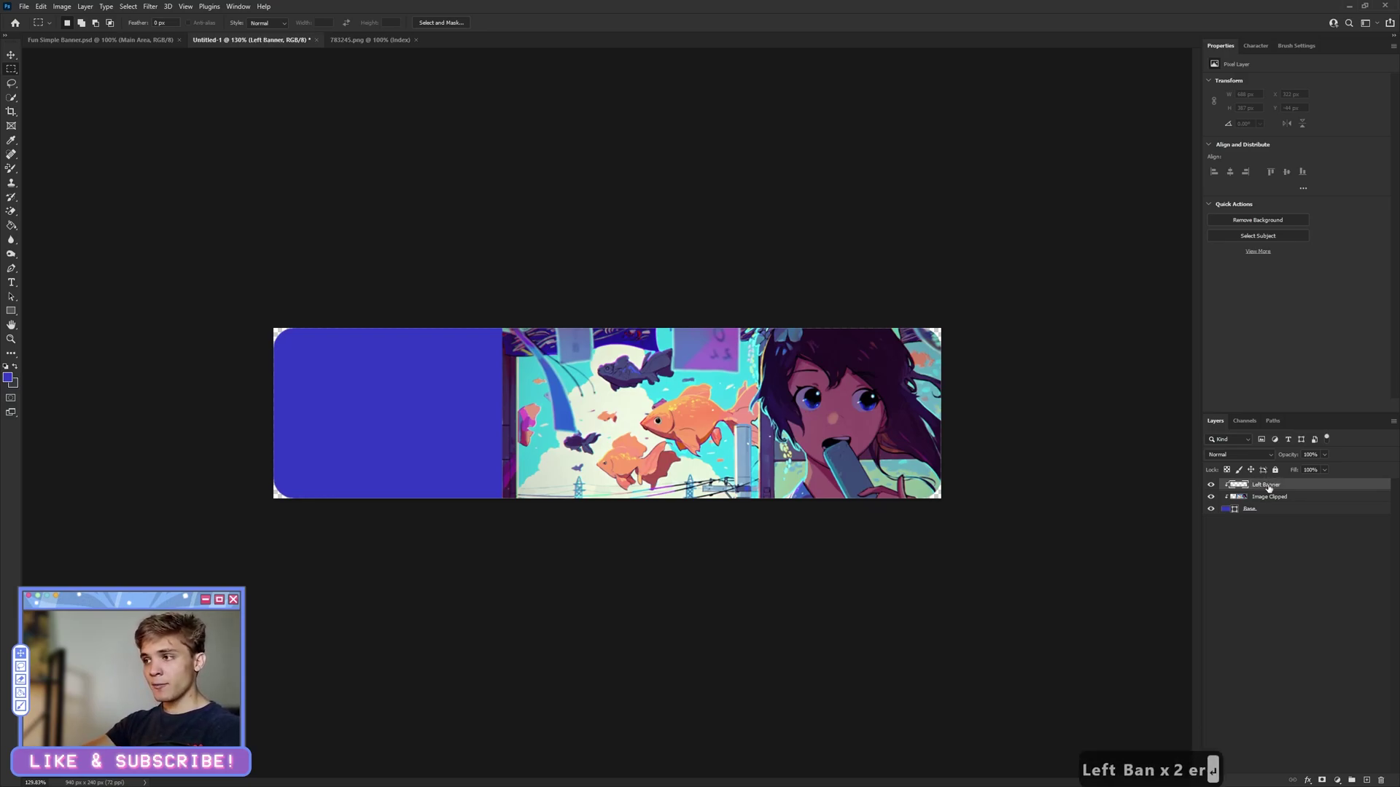
# Step: Draw a closed four-point slanted path over the banner's left part
pyautogui.click(9, 271)
pyautogui.click(43, 270)
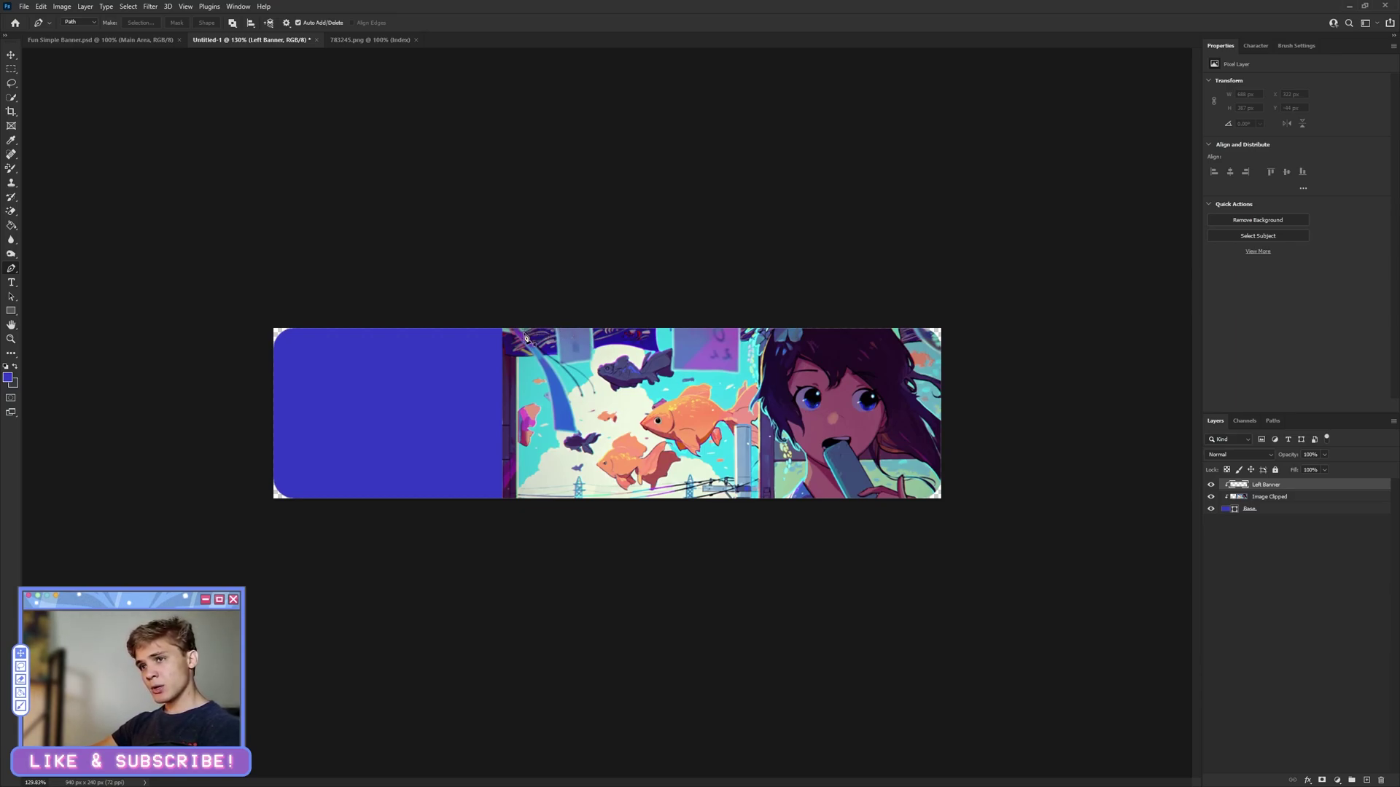
pyautogui.click(549, 324)
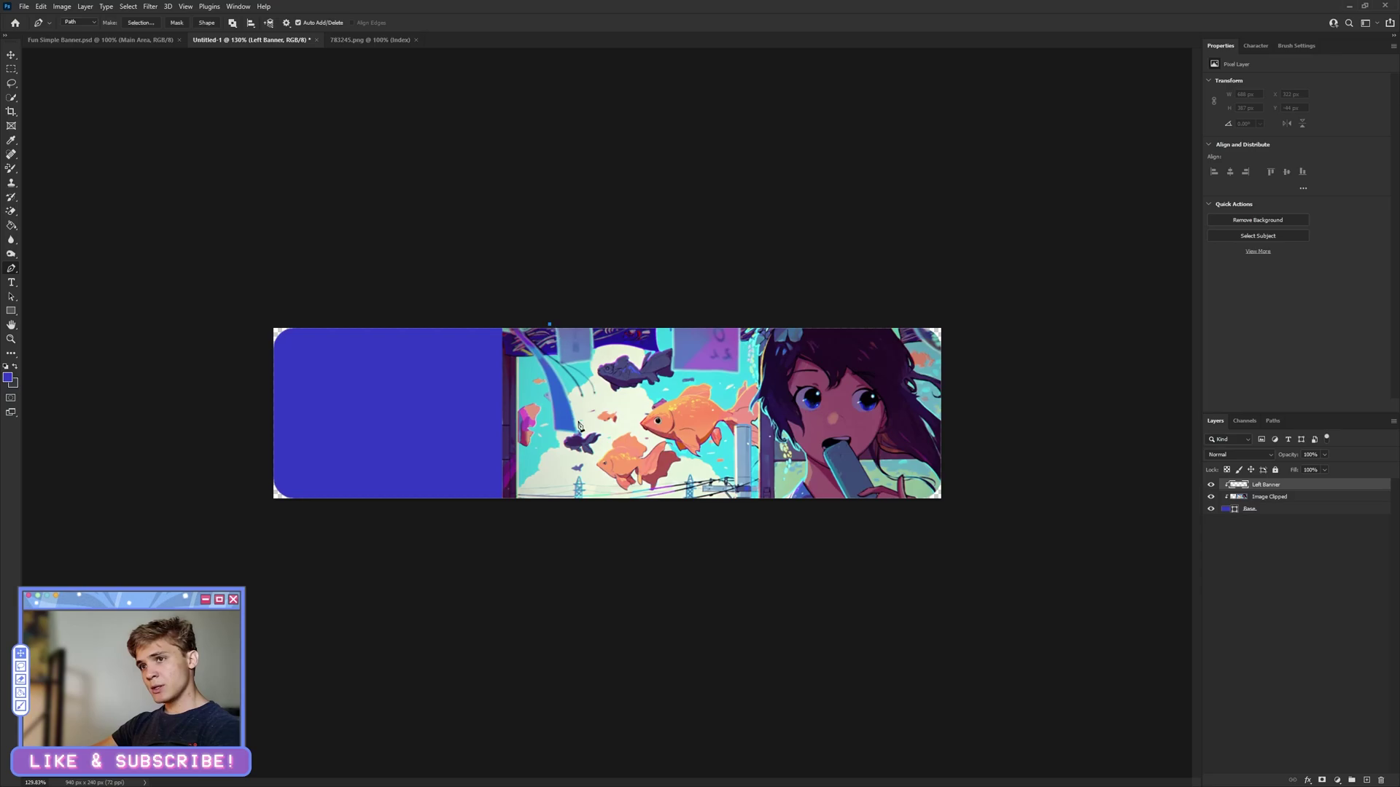
pyautogui.click(693, 509)
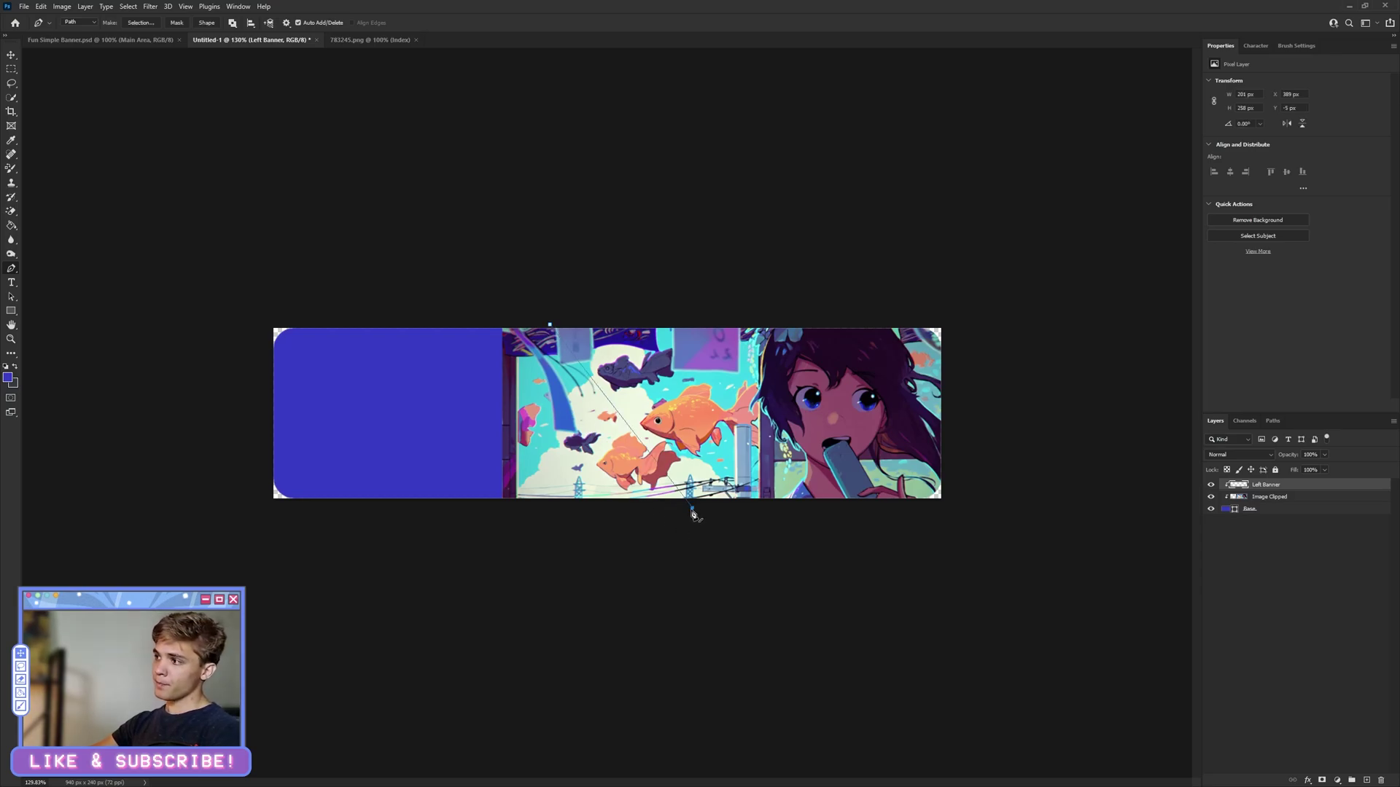
pyautogui.click(257, 508)
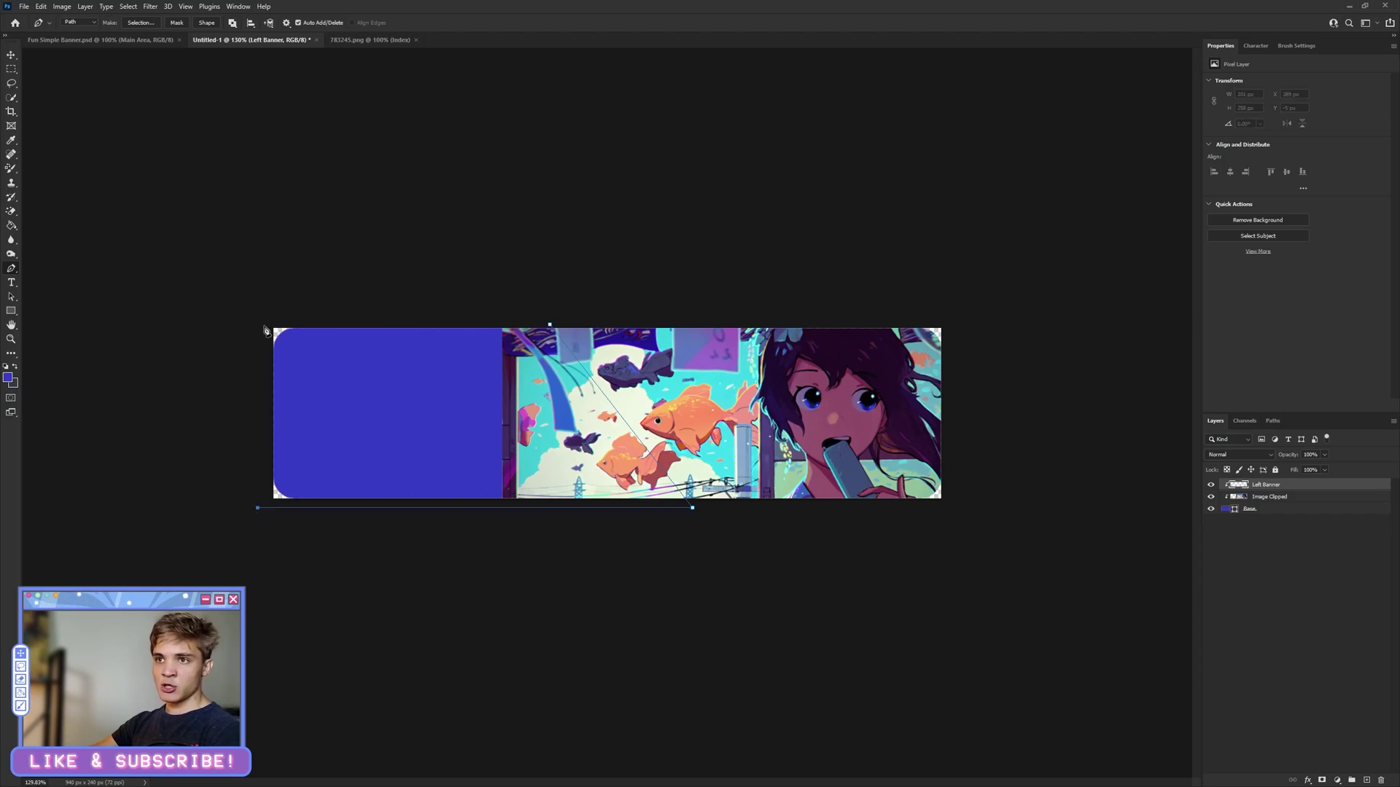
pyautogui.click(258, 321)
pyautogui.click(549, 324)
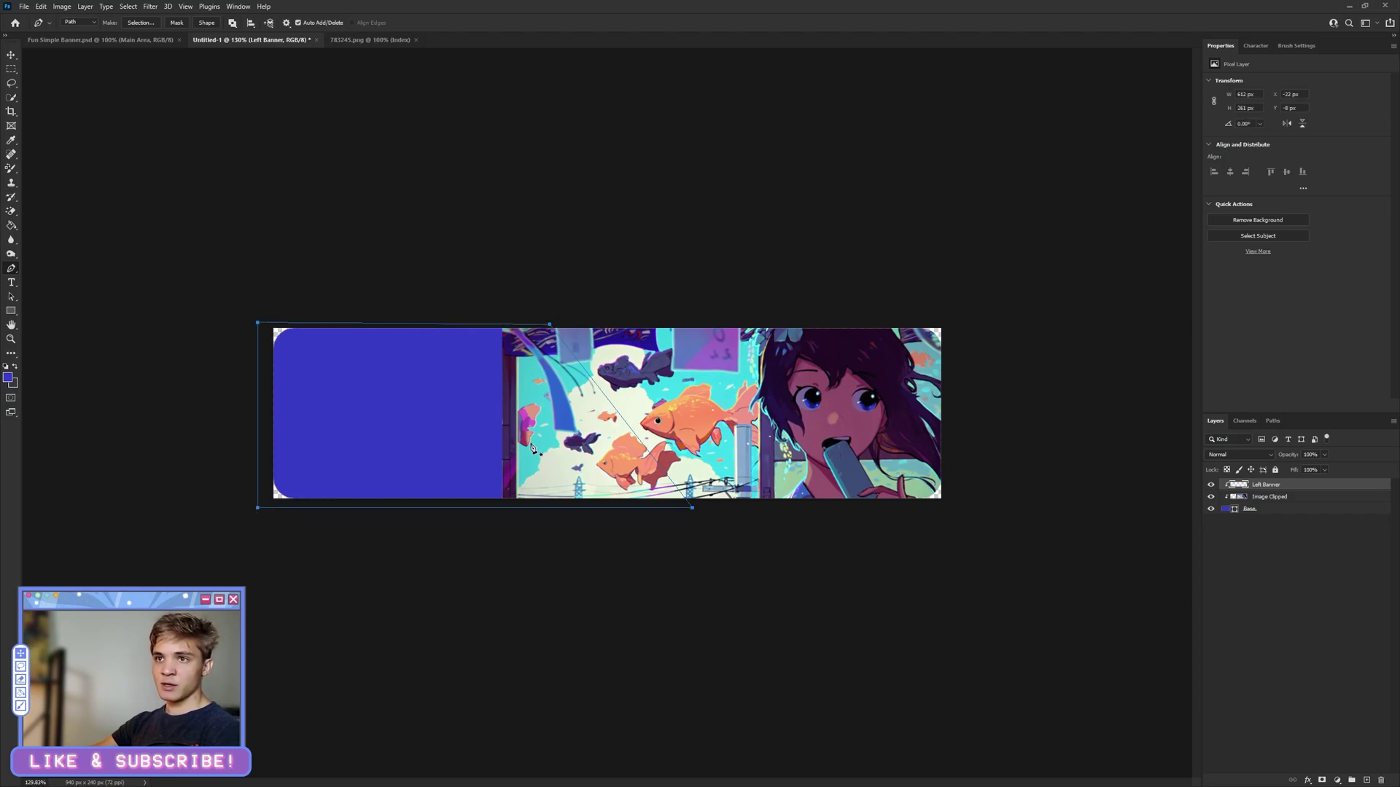
pyautogui.hotkey('ctrl', '+')
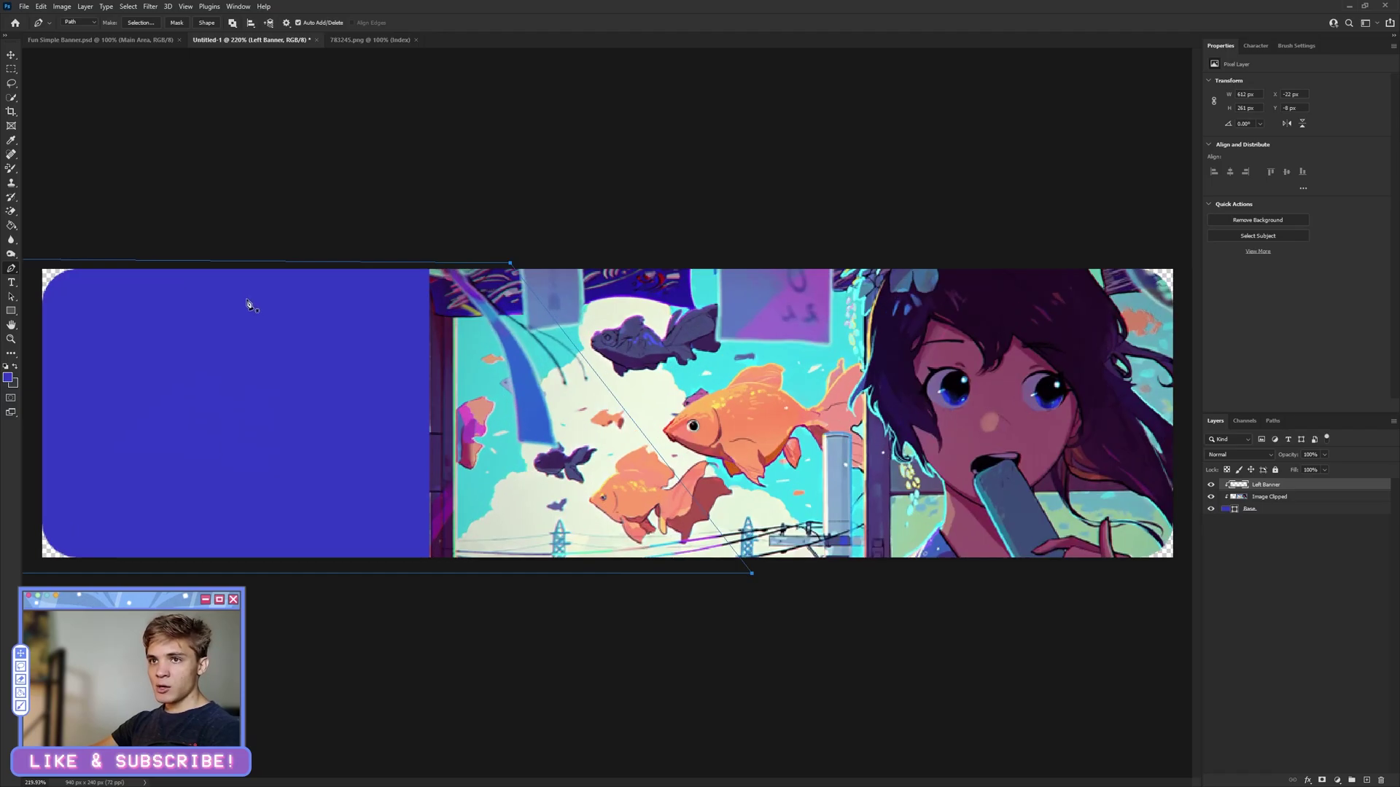
pyautogui.scroll(-3, 382, 275)
pyautogui.scroll(6, 478, 228)
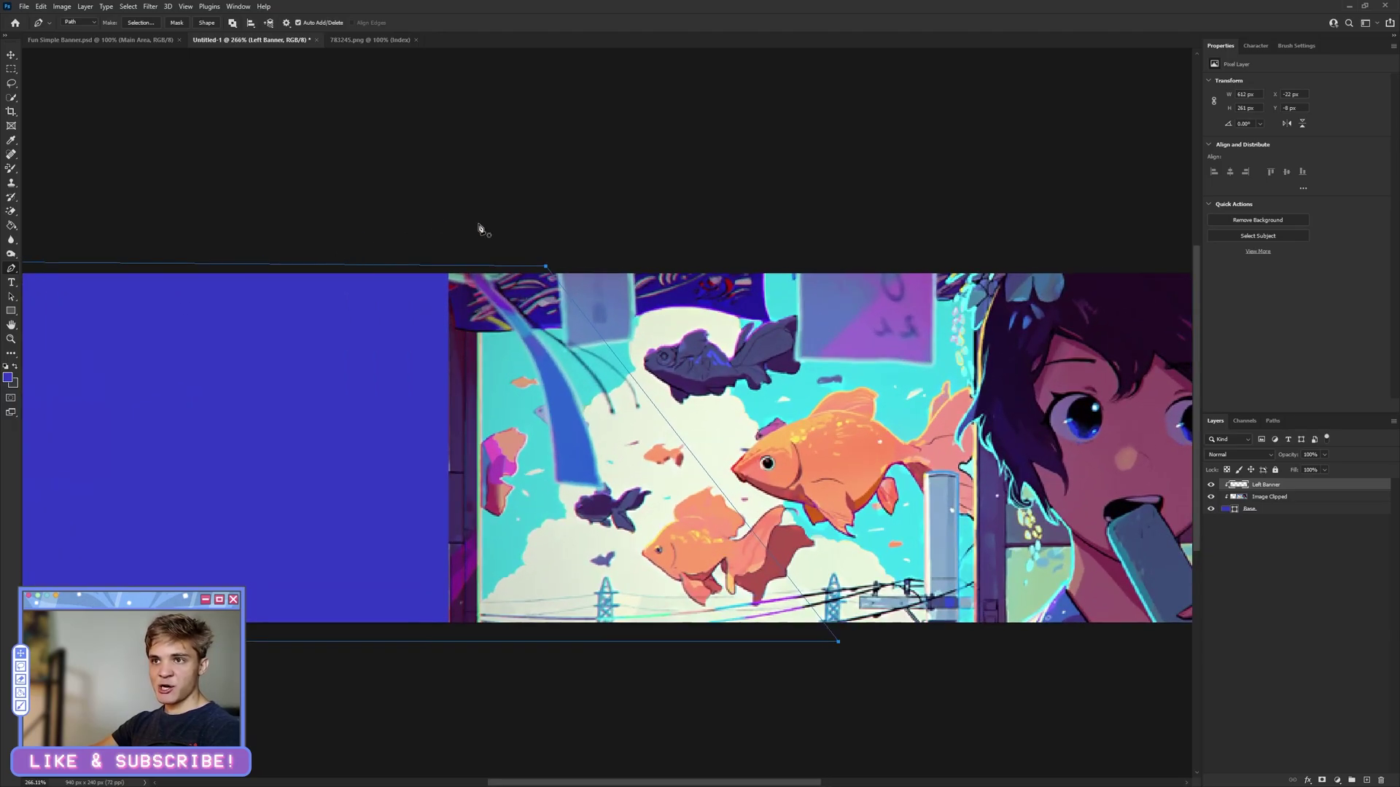
pyautogui.scroll(6, 482, 230)
pyautogui.scroll(-5, 604, 305)
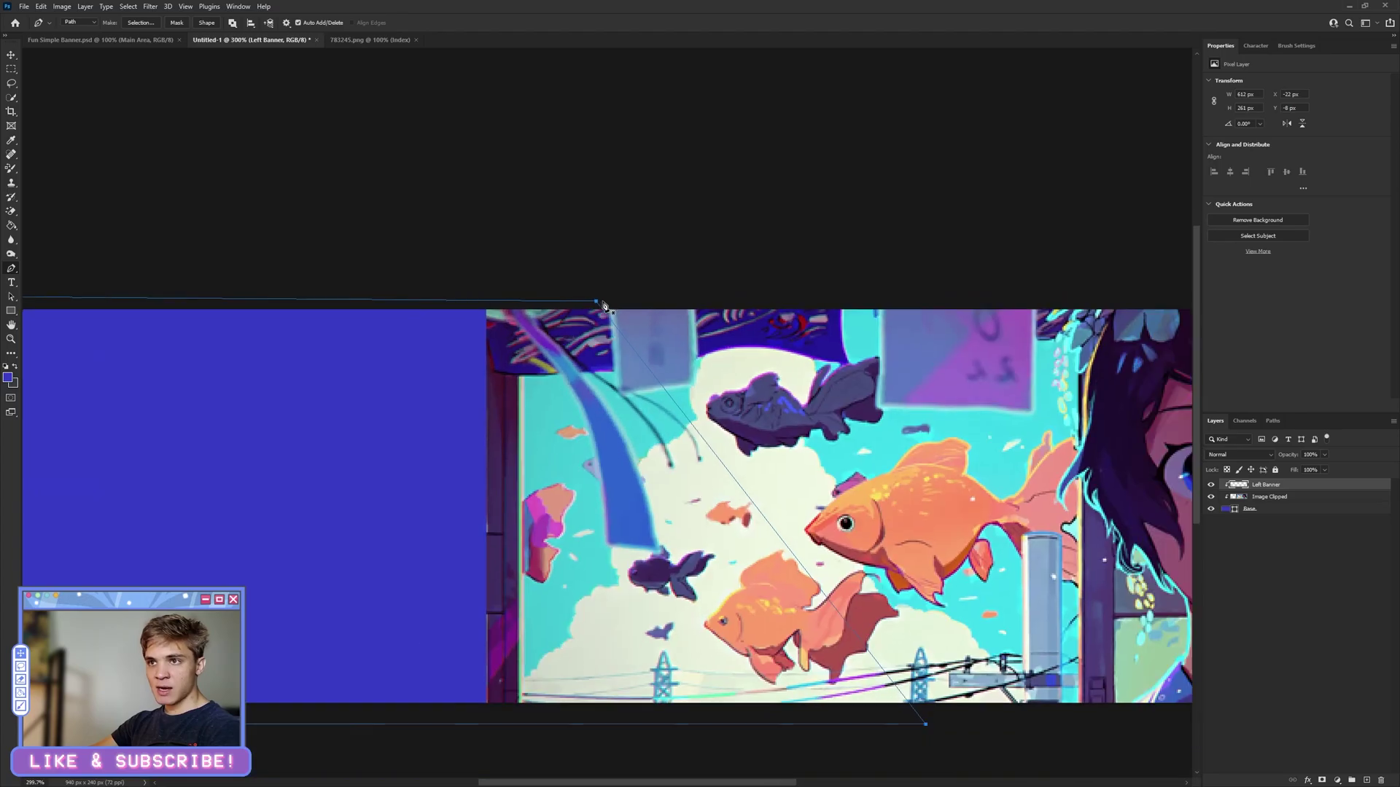
pyautogui.hotkey('ctrl', '0')
pyautogui.hotkey('ctrl', '-')
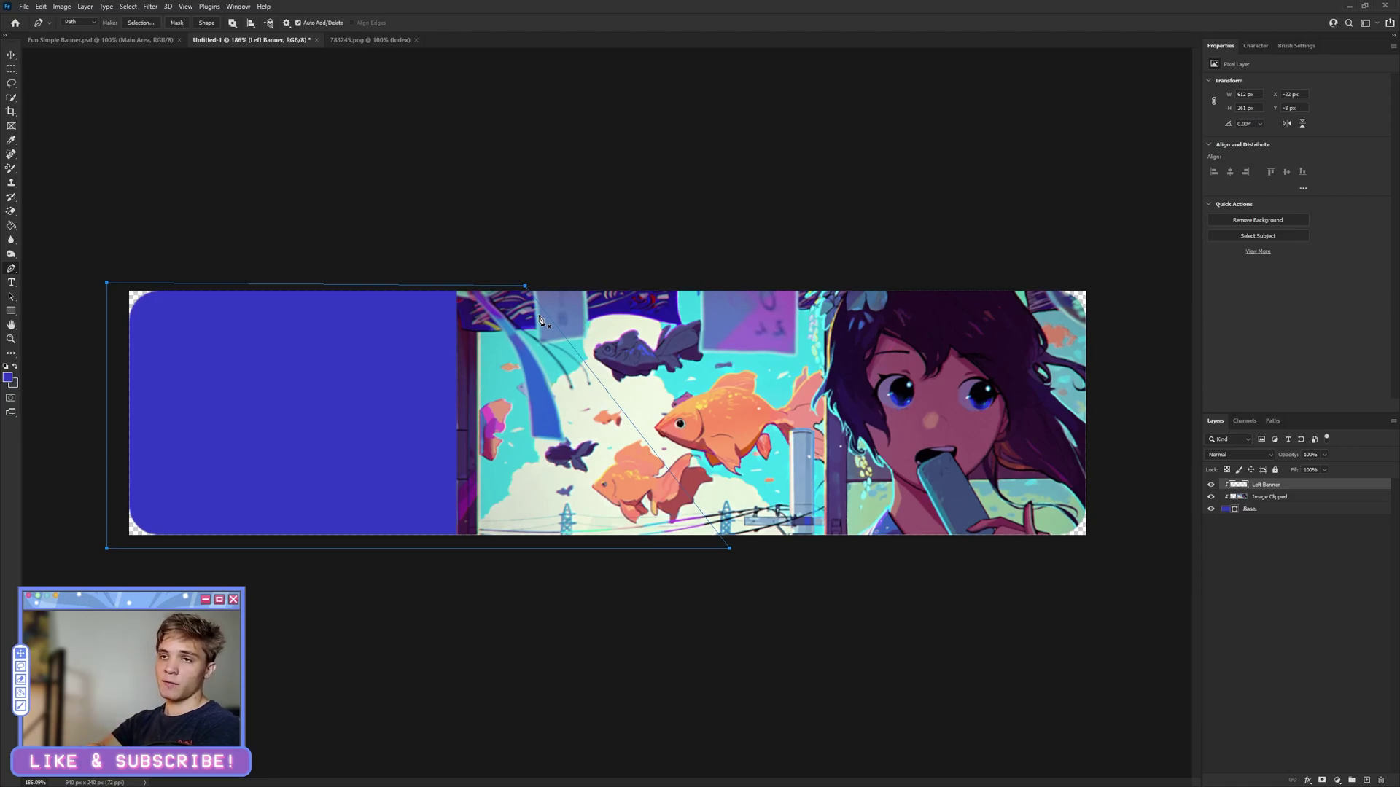
# Step: Convert the slanted path into a selection
pyautogui.rightClick(459, 315)
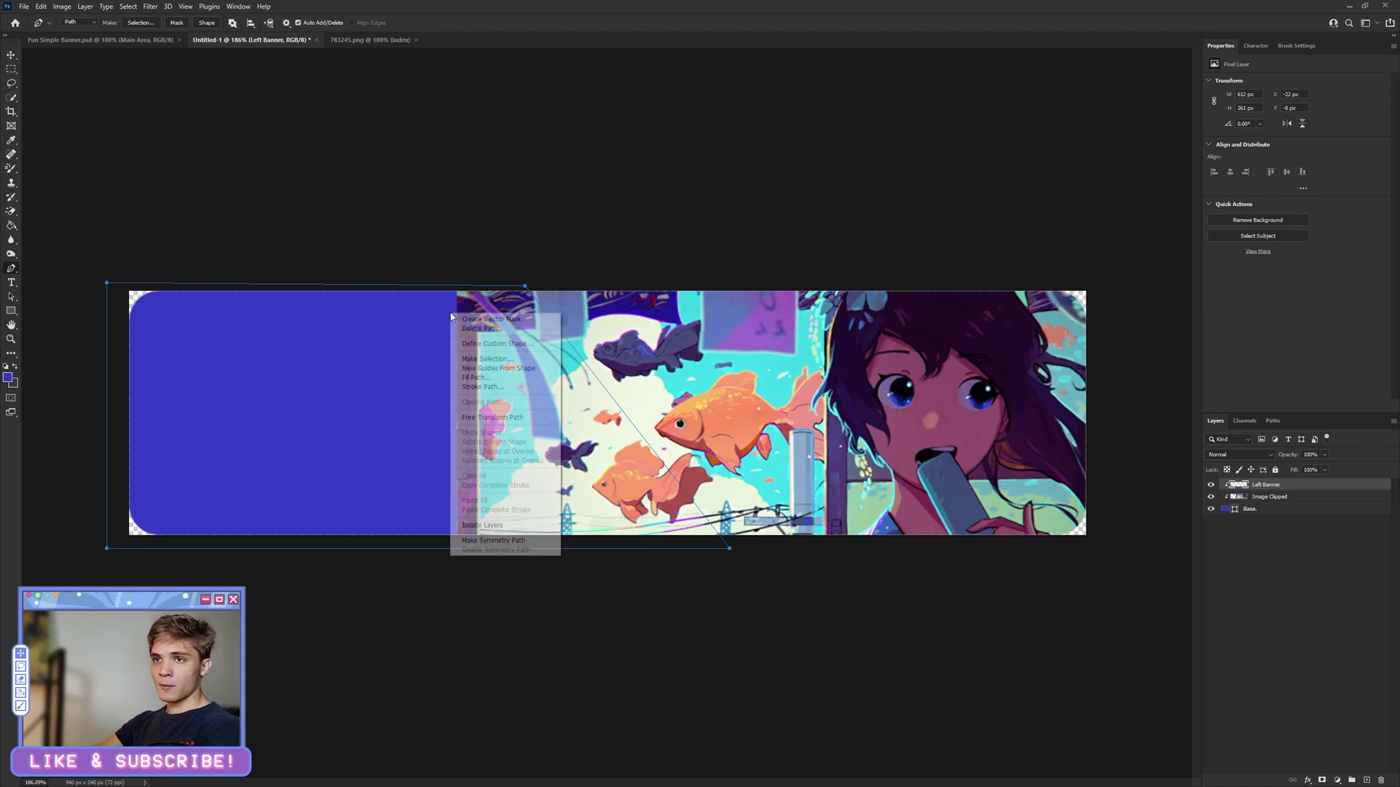
pyautogui.click(485, 359)
pyautogui.click(968, 243)
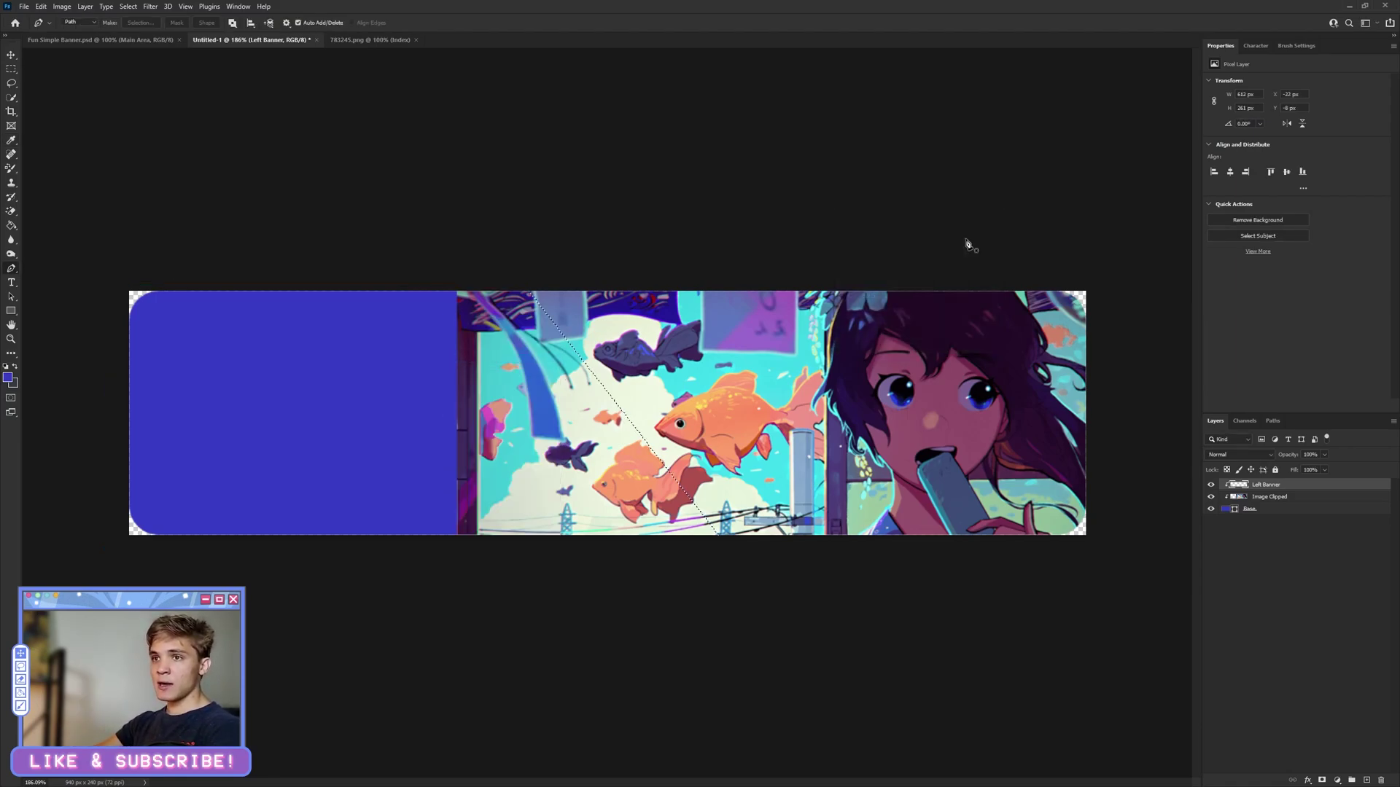
# Step: Fill the selection with a custom blue sampled from the girl's eye
pyautogui.hotkey('shift', 'F5')
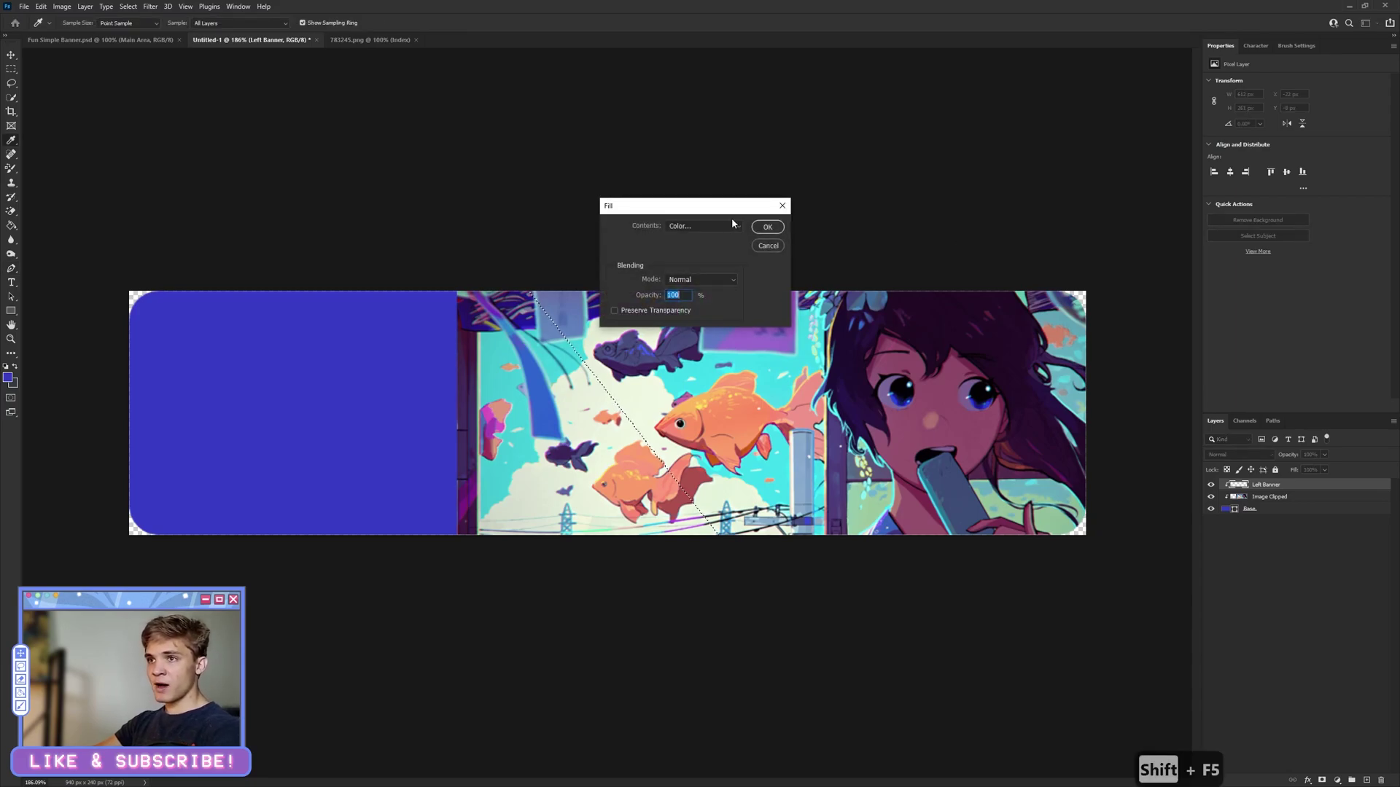
pyautogui.click(718, 226)
pyautogui.click(697, 257)
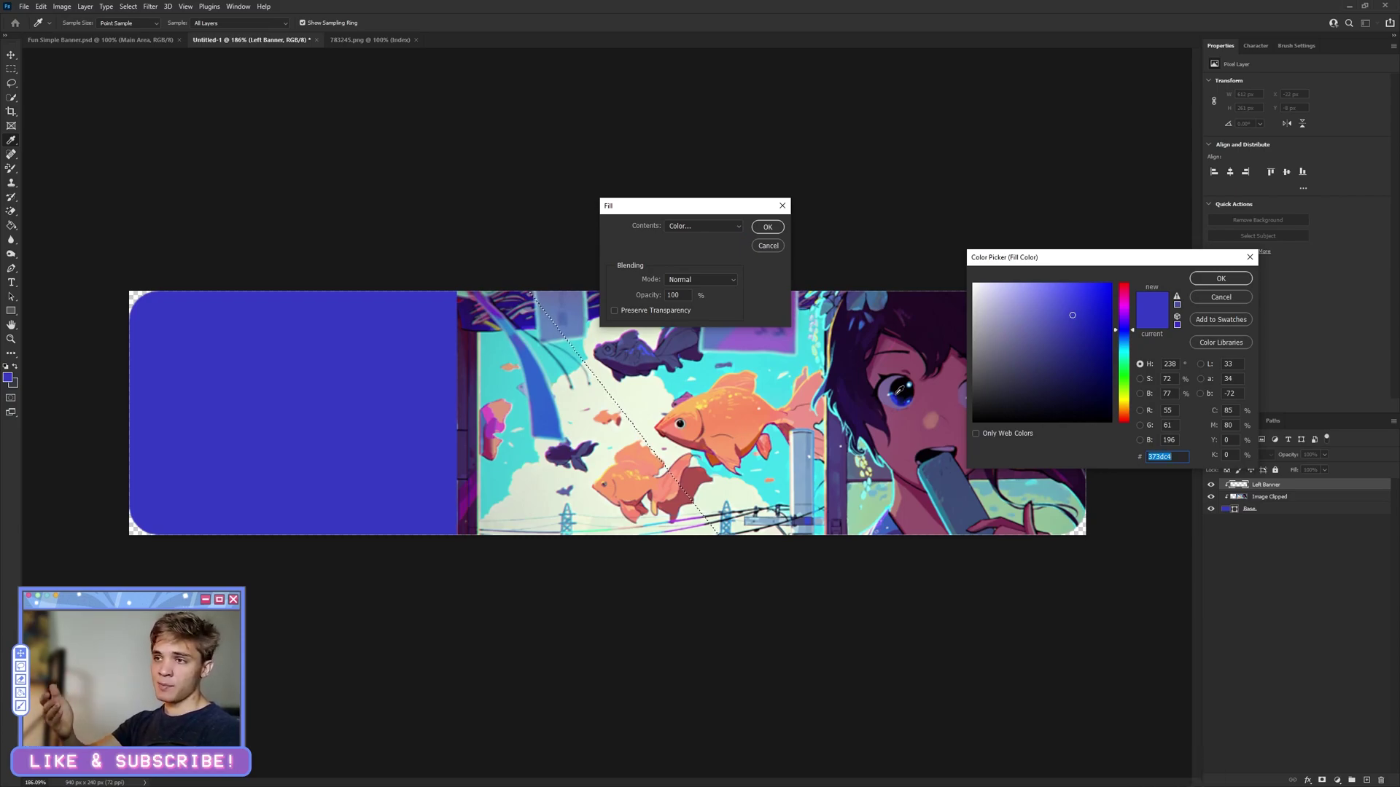
pyautogui.click(898, 395)
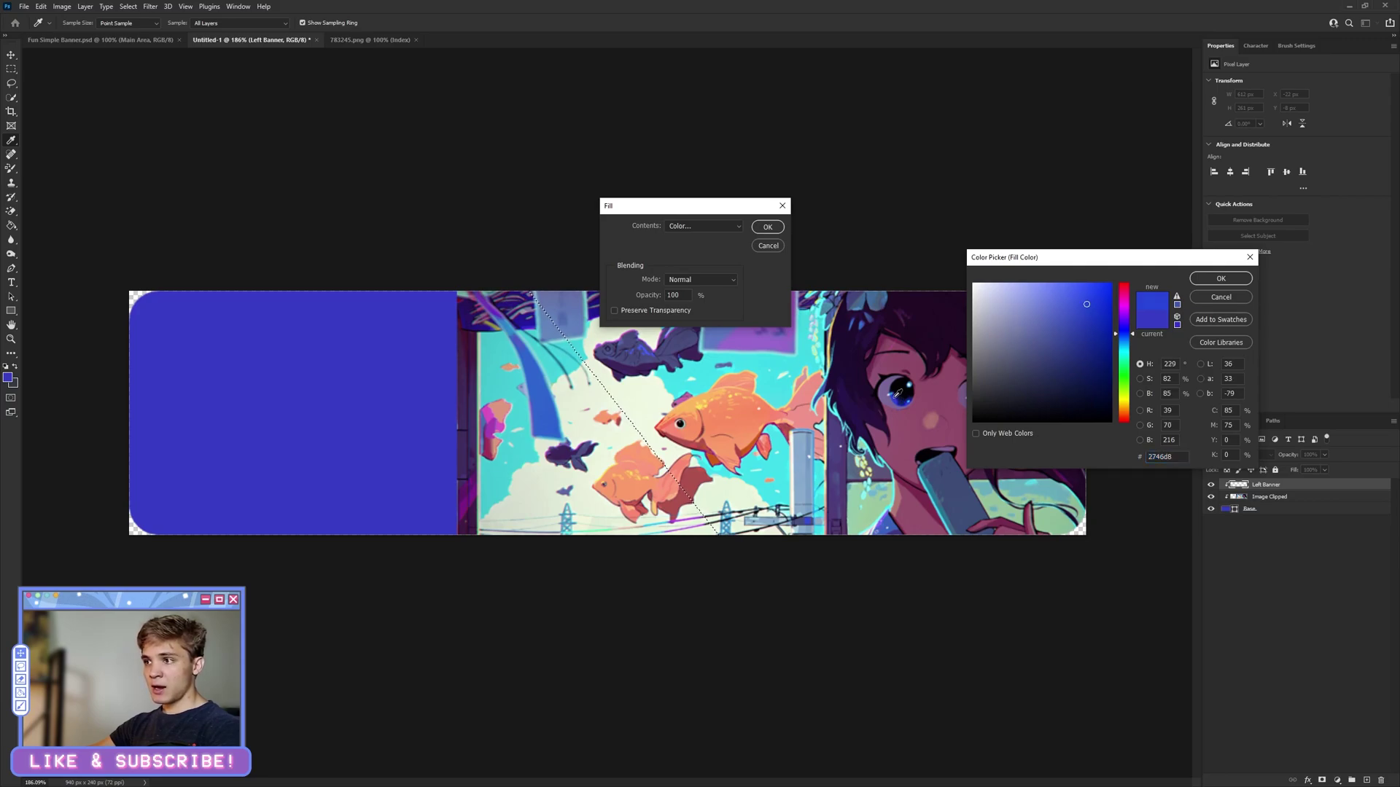
pyautogui.click(897, 392)
pyautogui.click(898, 396)
pyautogui.click(898, 395)
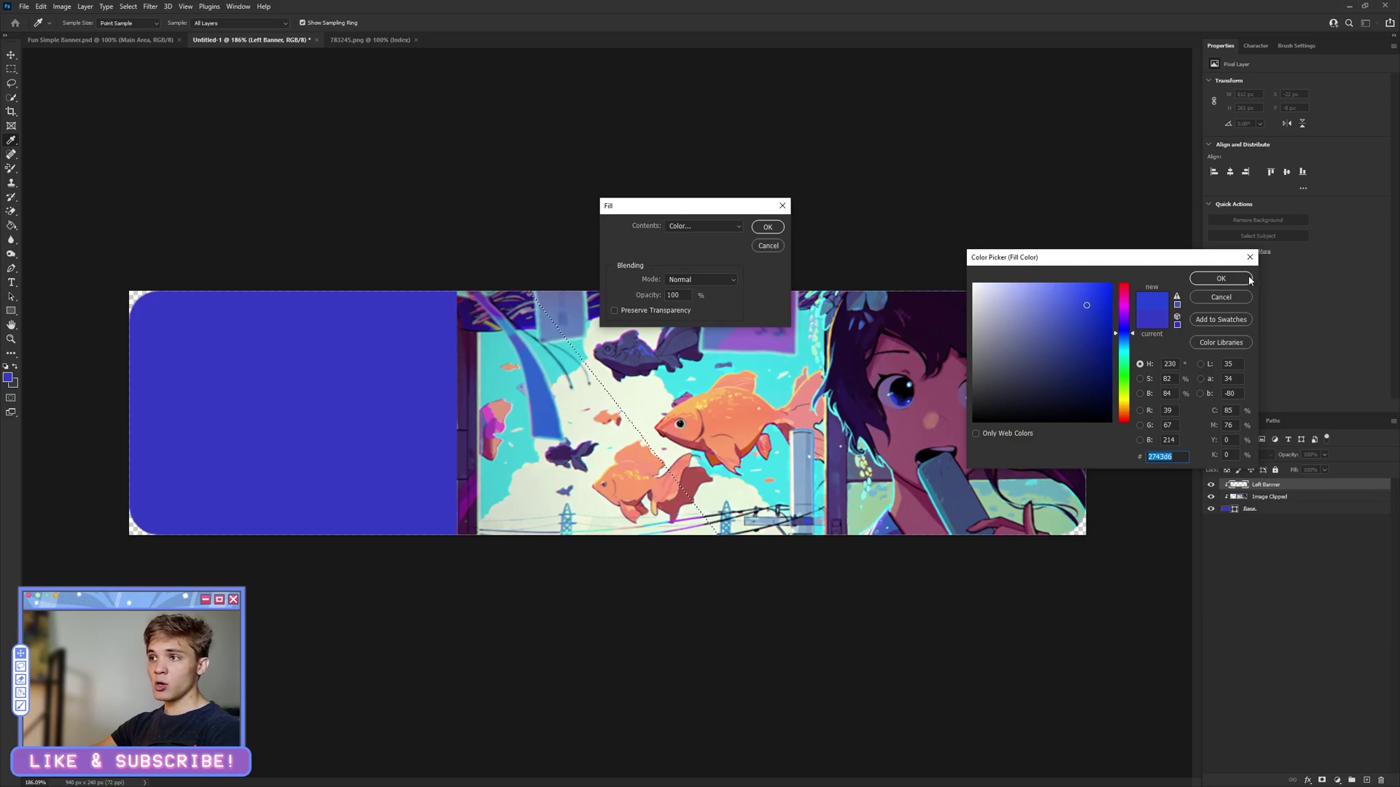
pyautogui.click(1227, 280)
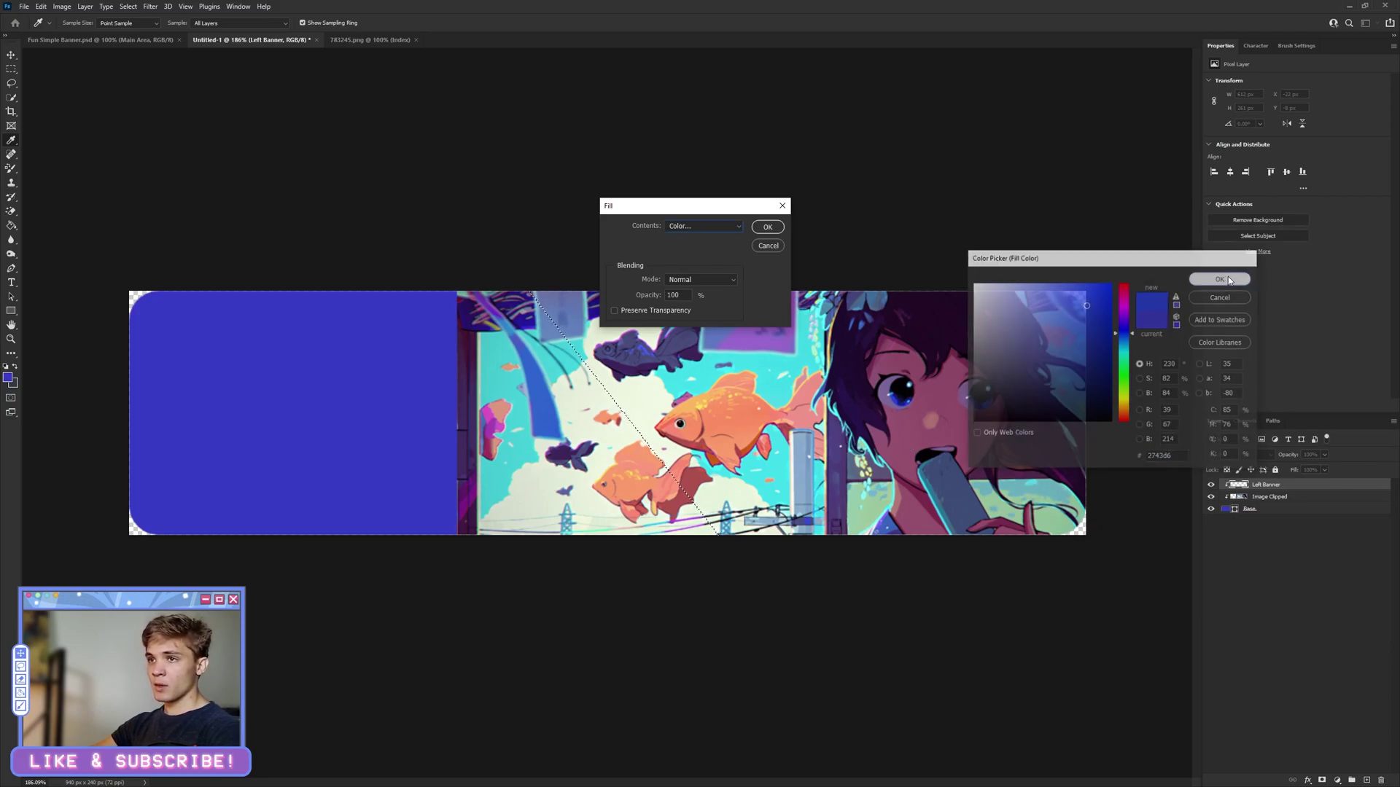
pyautogui.click(768, 226)
# Step: Deselect the filled left-banner selection
pyautogui.press('m')
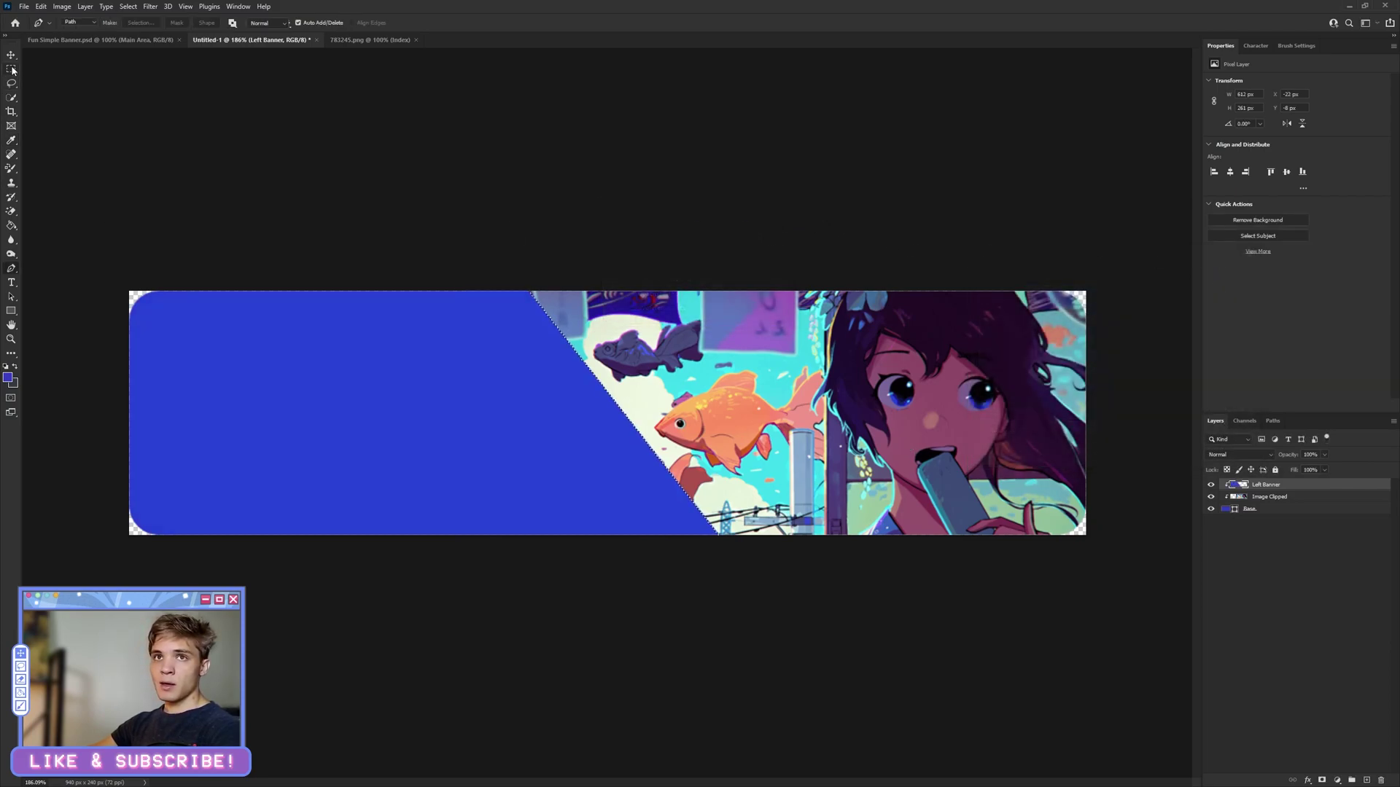
pyautogui.rightClick(517, 417)
pyautogui.click(539, 418)
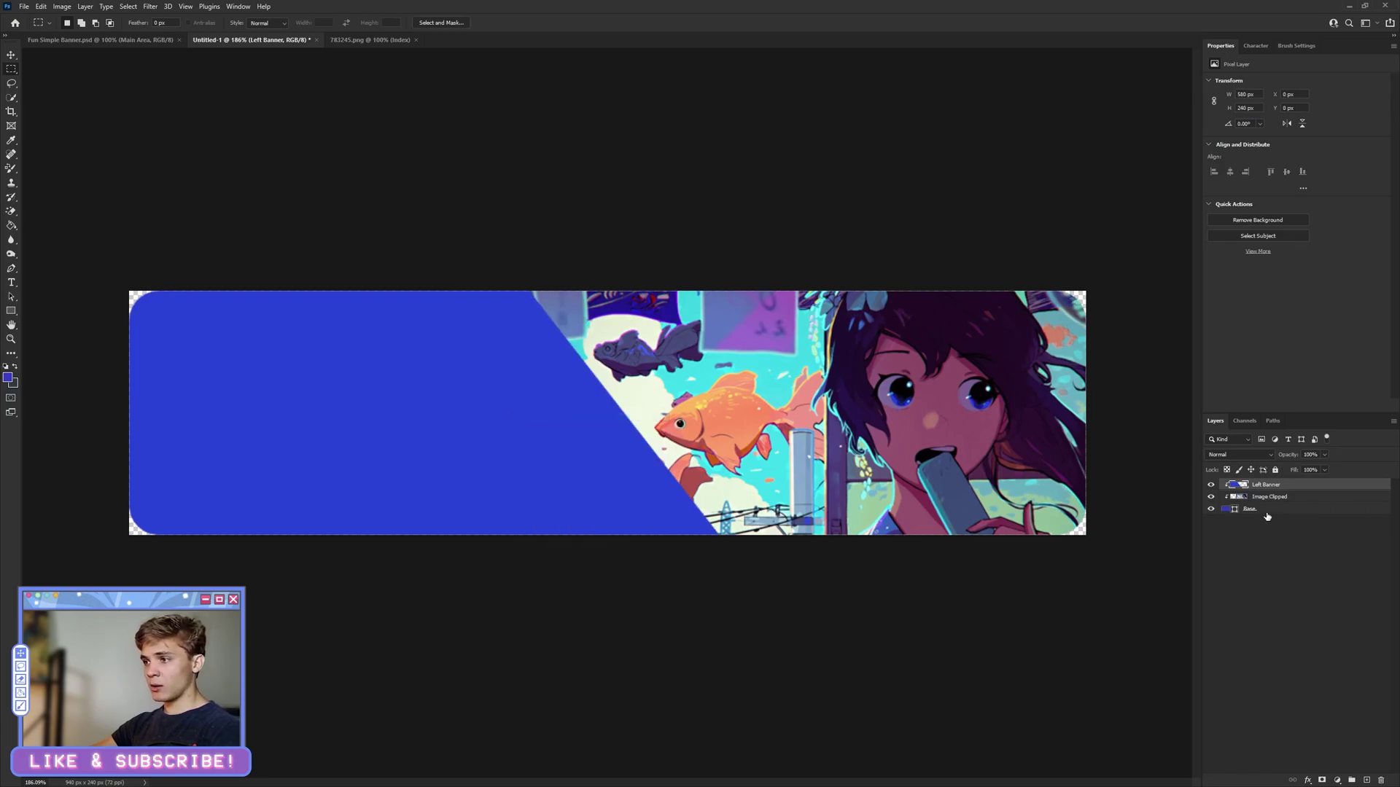
pyautogui.scroll(-3, 522, 505)
pyautogui.scroll(1, 429, 482)
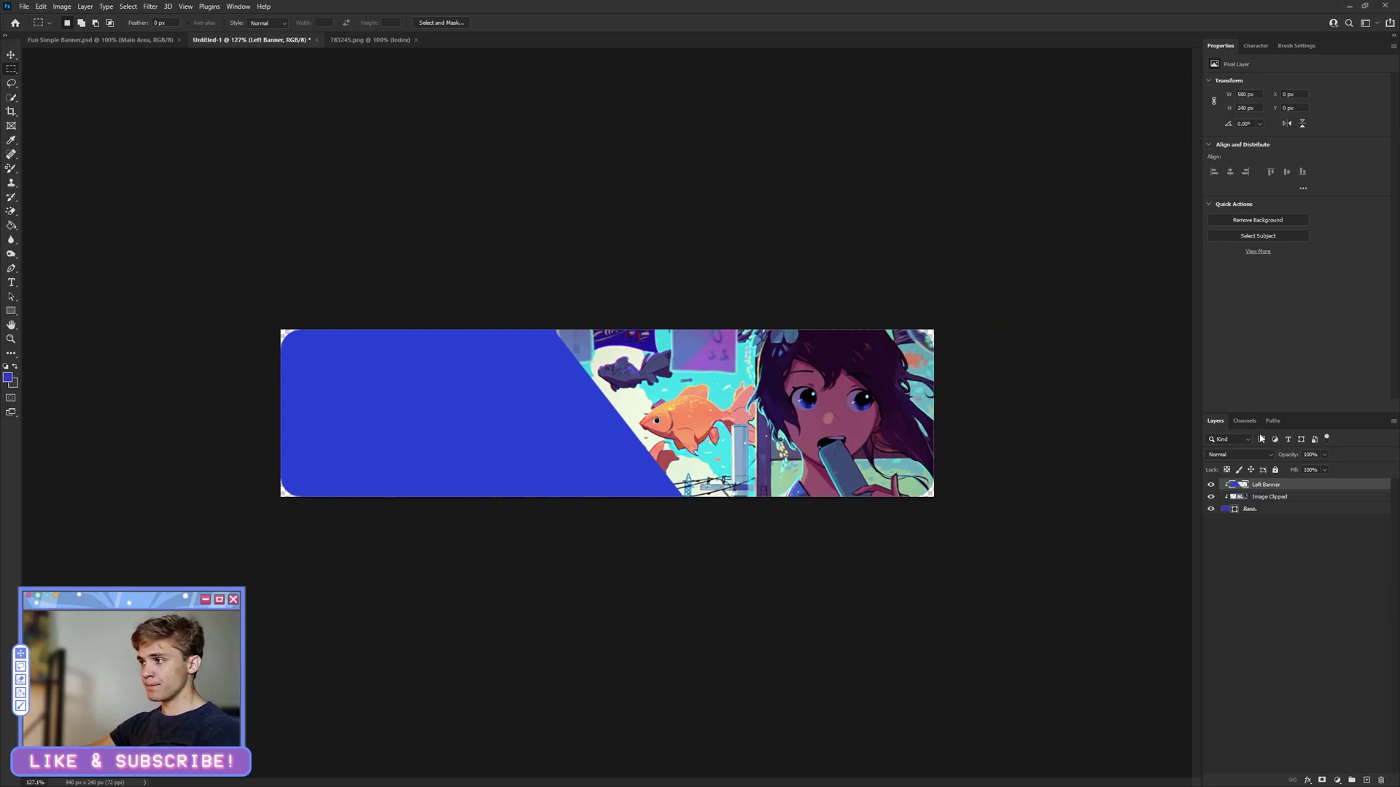
# Step: Enable Drop Shadow in the Left Banner layer's Blending Options
pyautogui.rightClick(1249, 485)
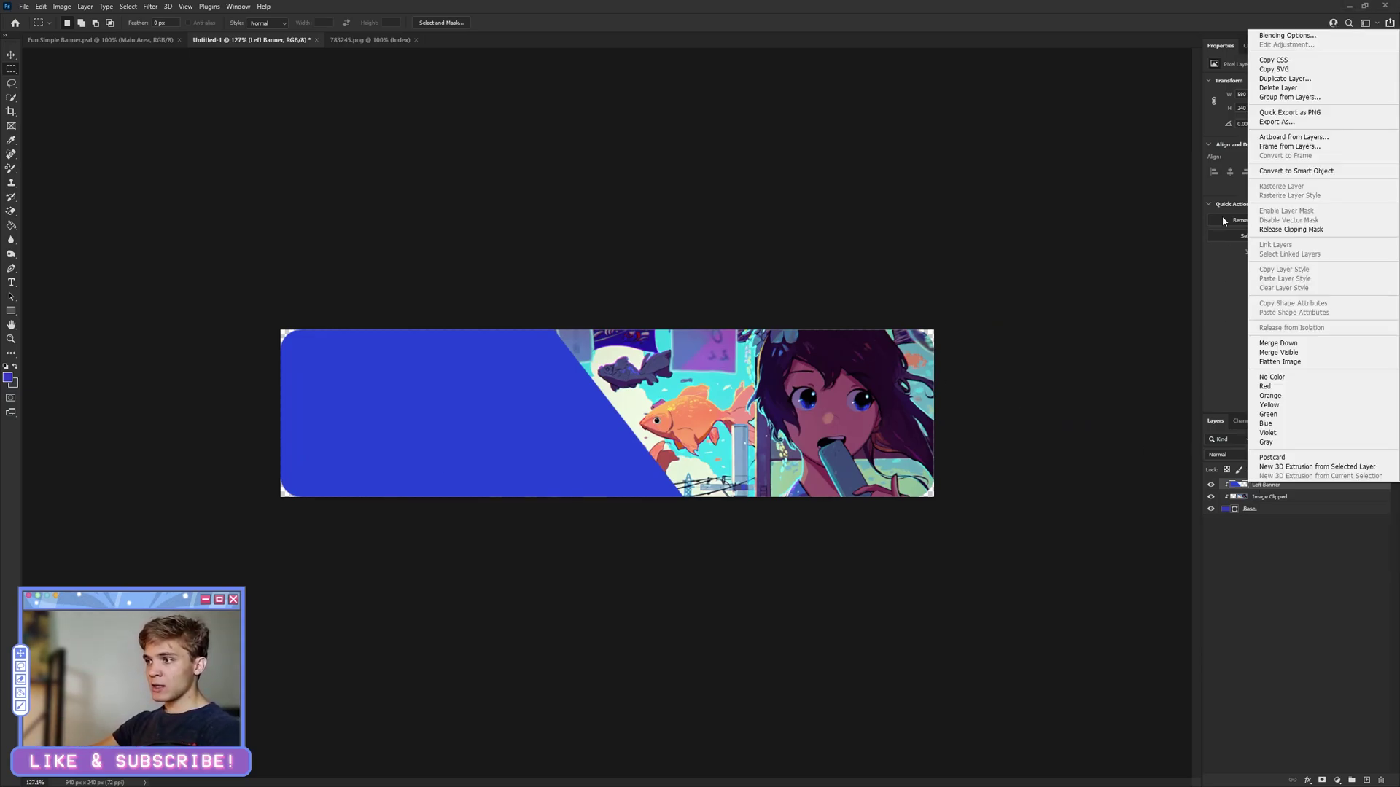
pyautogui.click(1278, 34)
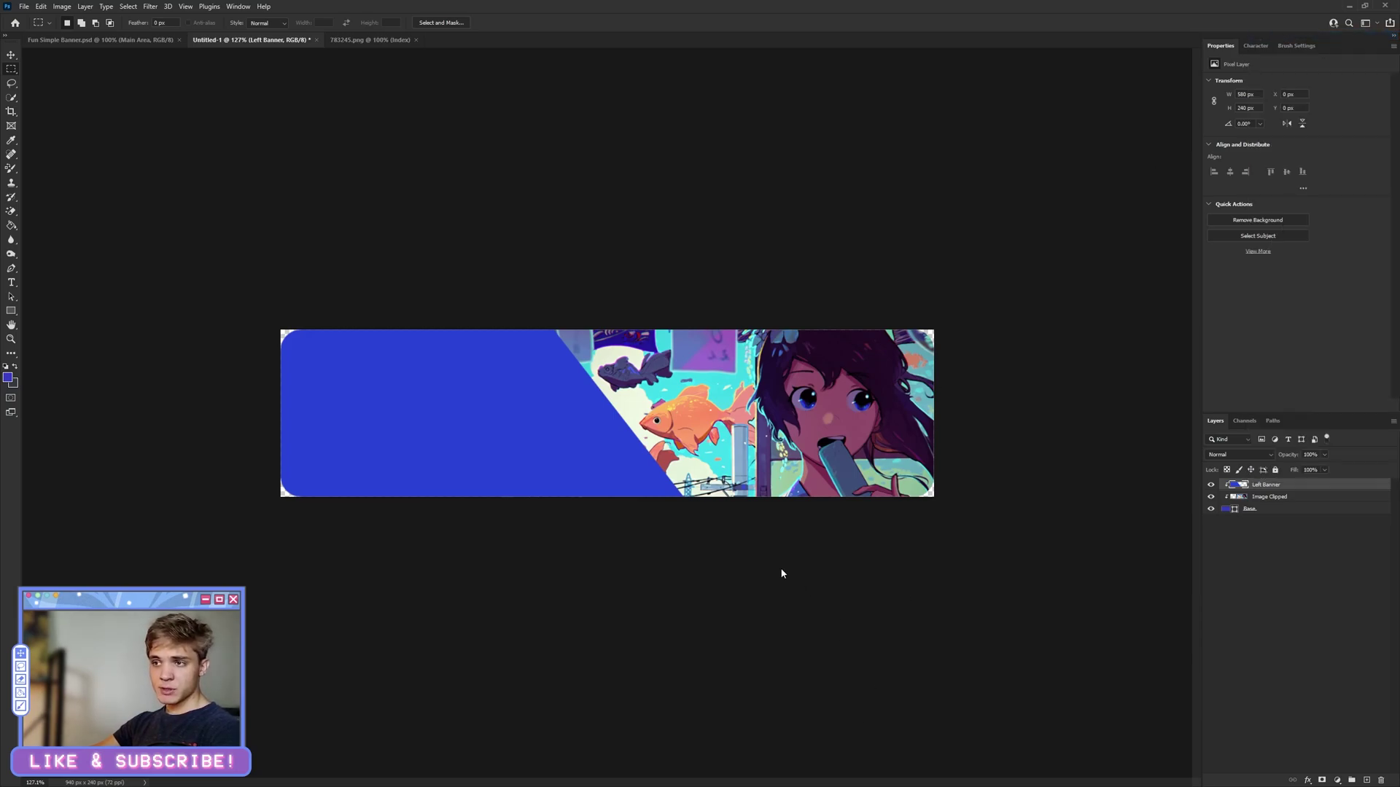
pyautogui.click(867, 632)
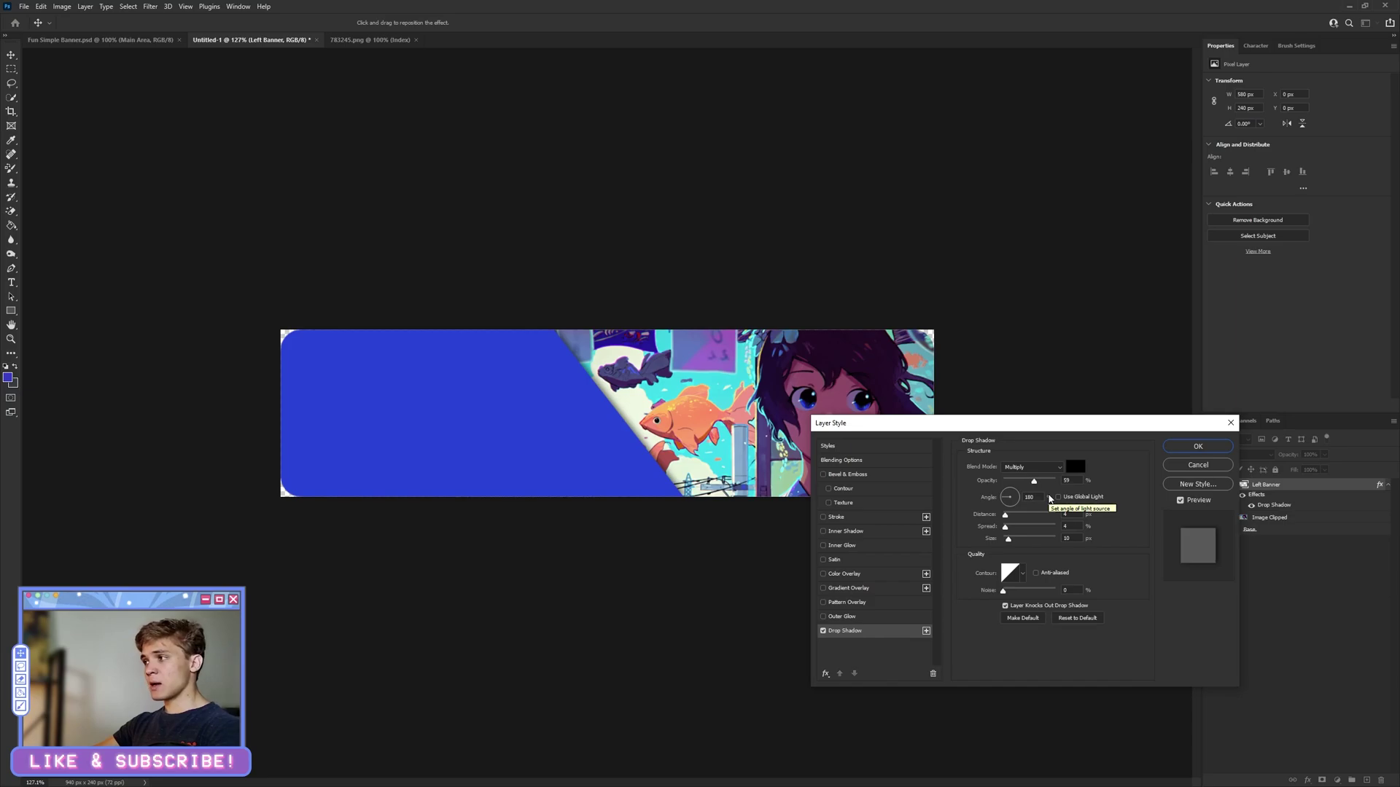
pyautogui.click(1181, 448)
# Step: Enable an Inner Shadow effect on the Base layer in Layer Style
pyautogui.click(1388, 485)
pyautogui.rightClick(1257, 510)
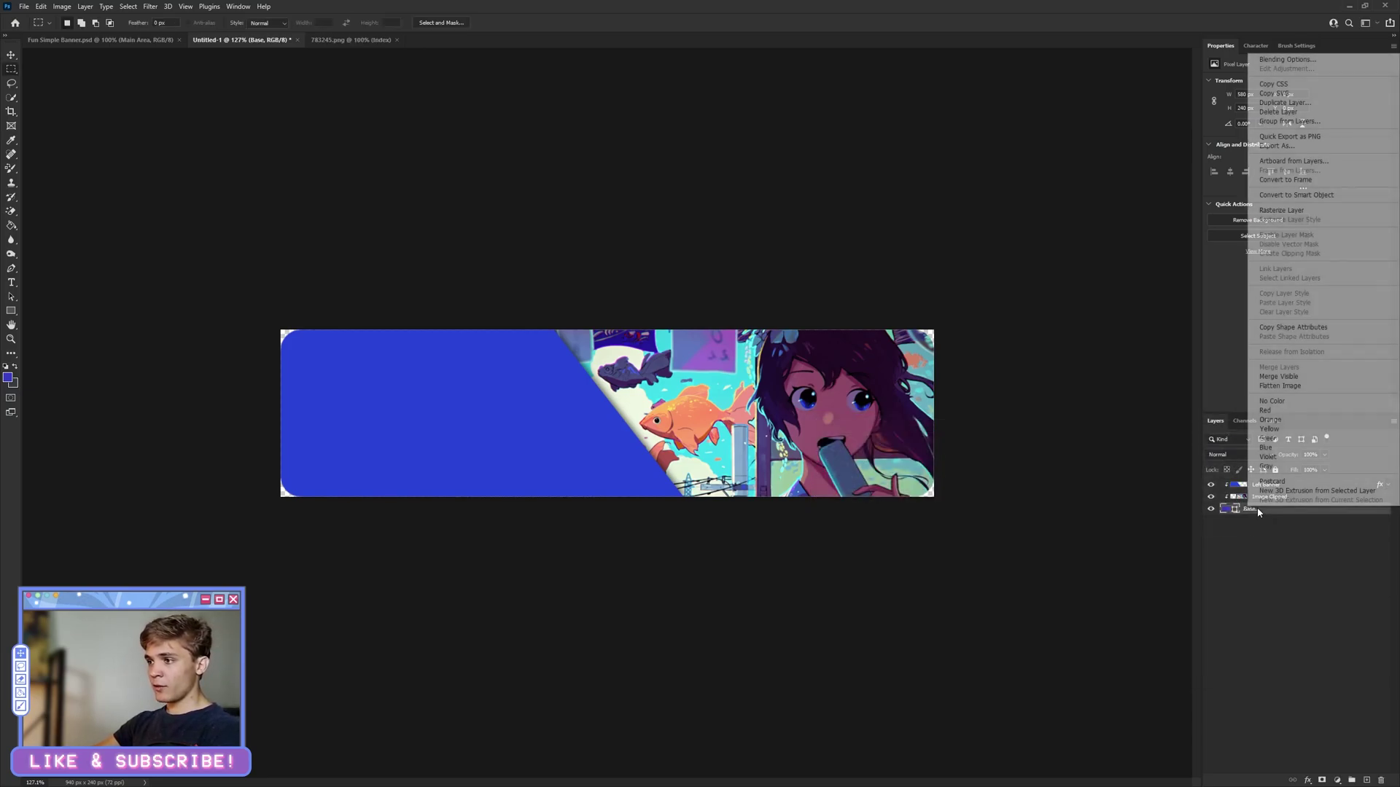
pyautogui.press('Escape')
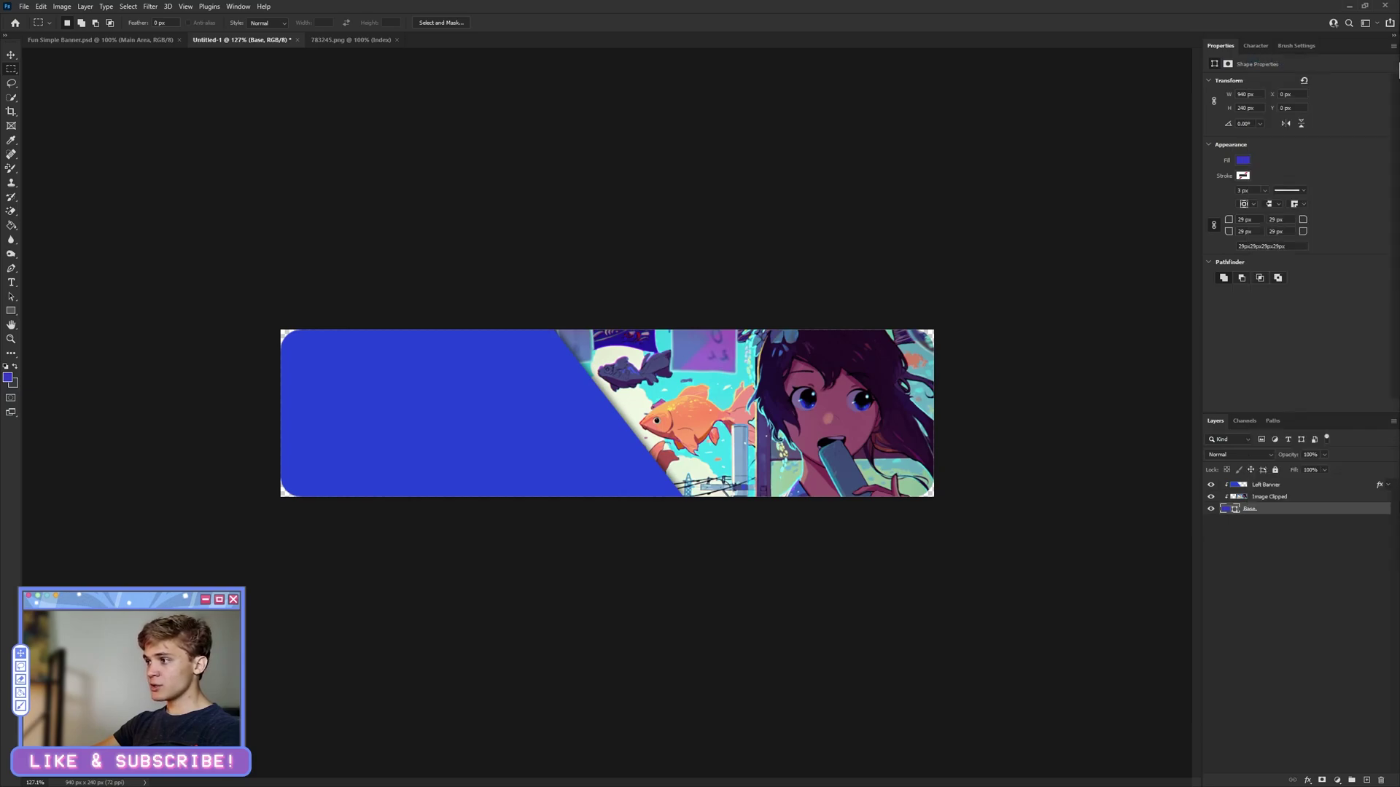
pyautogui.doubleClick(1305, 509)
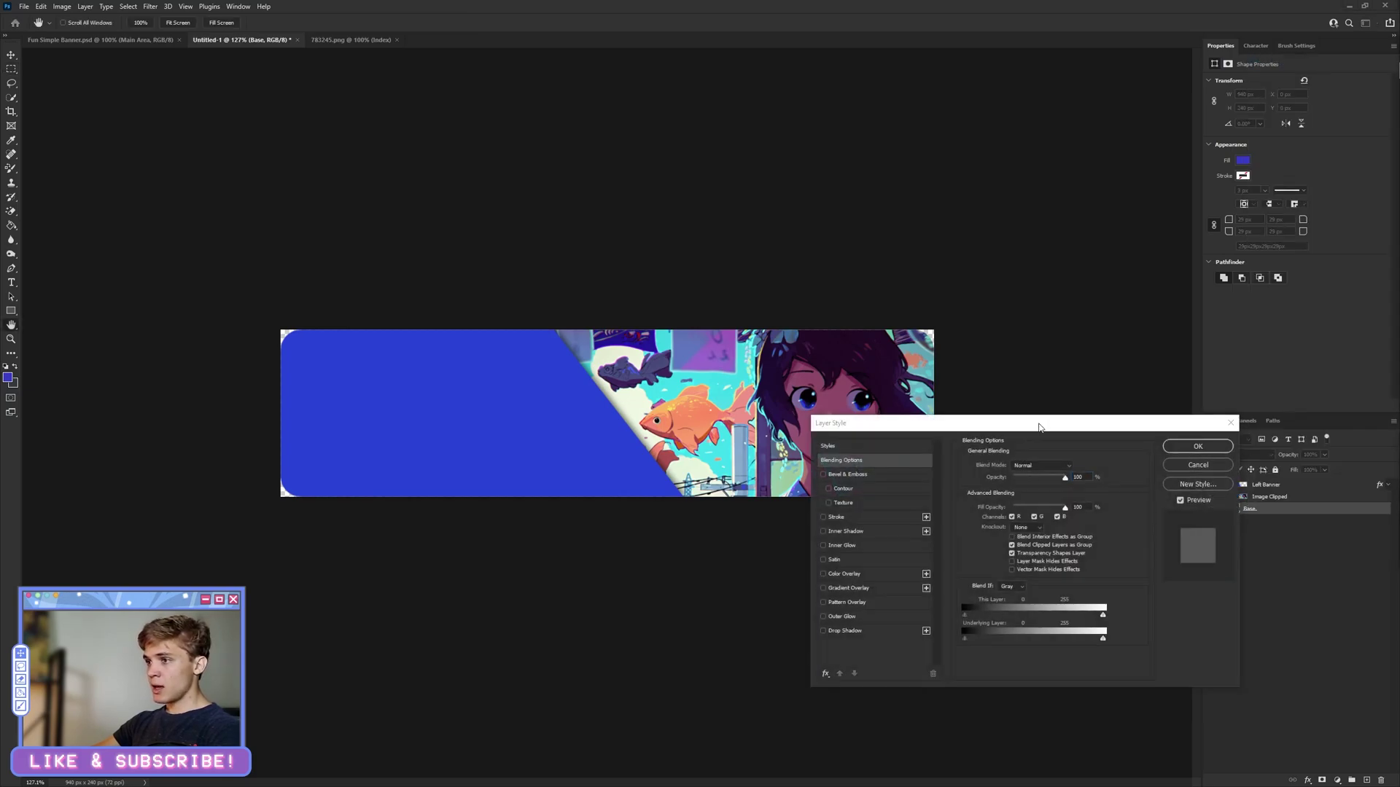
pyautogui.click(823, 530)
pyautogui.click(855, 532)
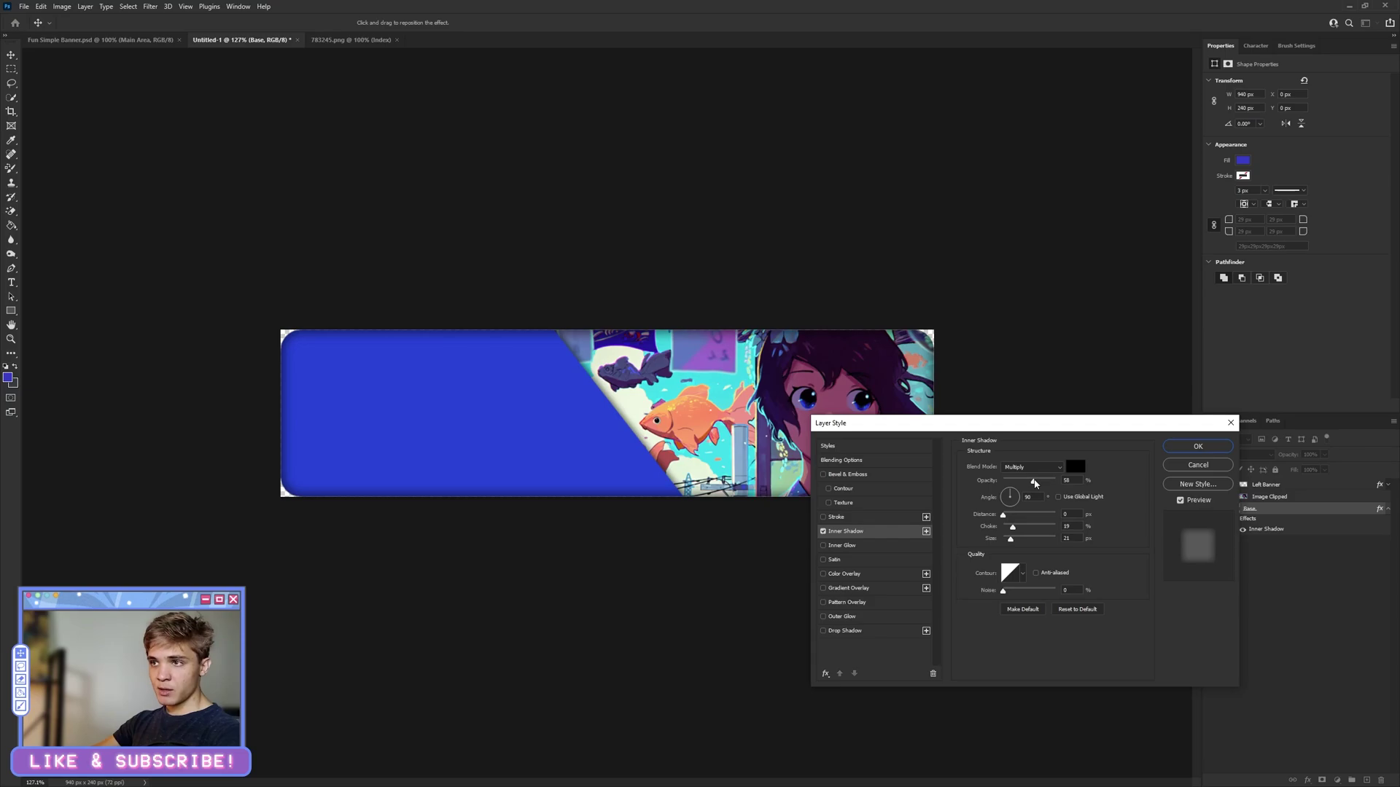
pyautogui.click(1197, 446)
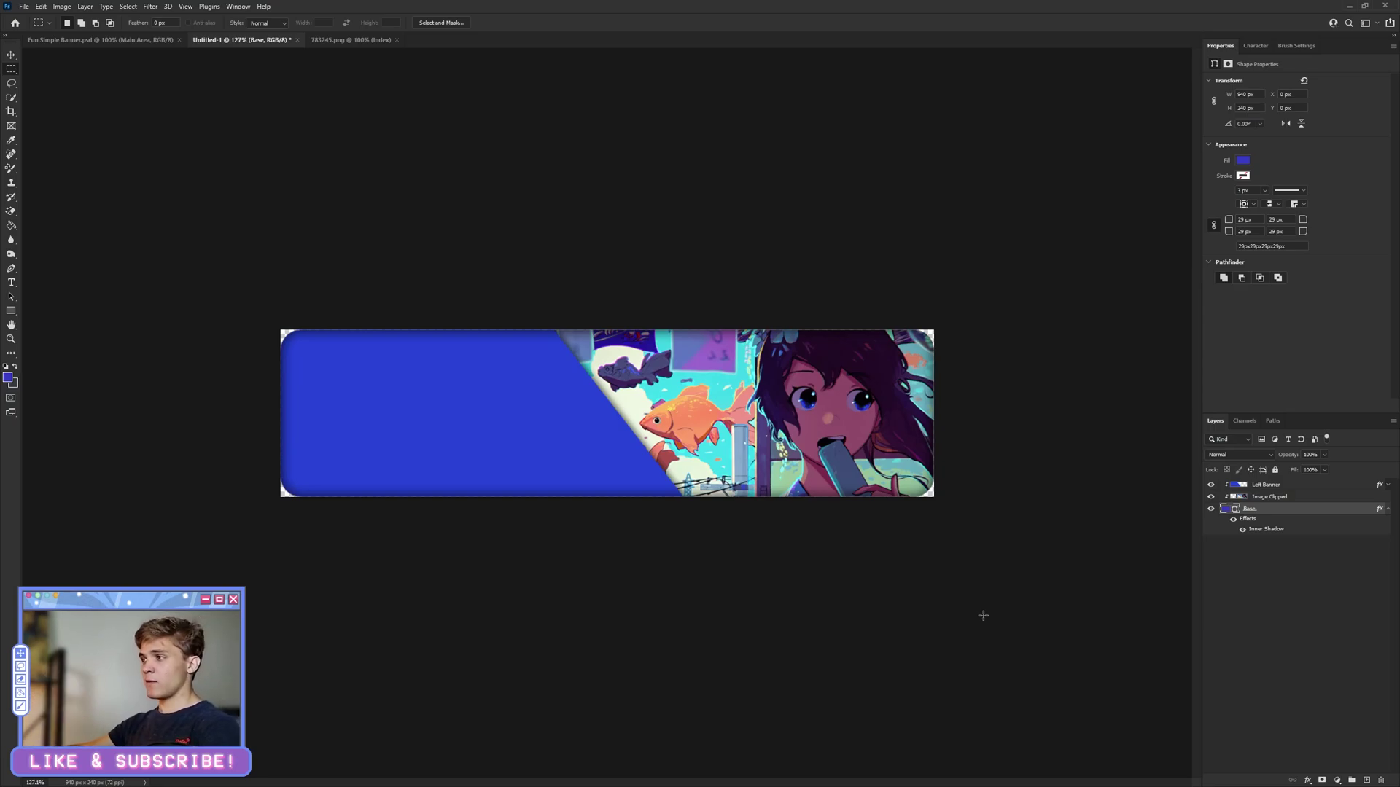
# Step: Group Base, Image Clipped and Left Banner as 'Base Area' with a red label
pyautogui.click(1275, 575)
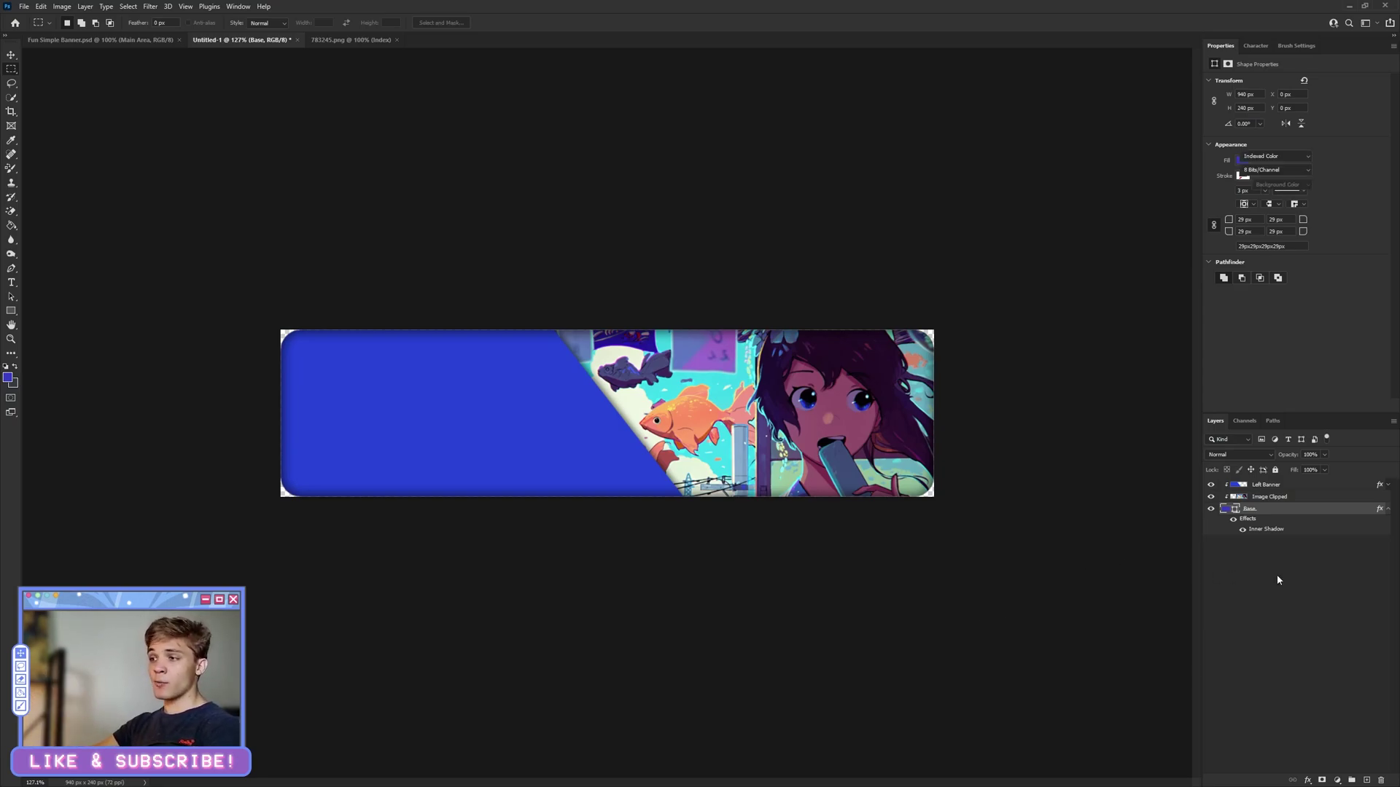
pyautogui.click(1387, 511)
pyautogui.click(1266, 509)
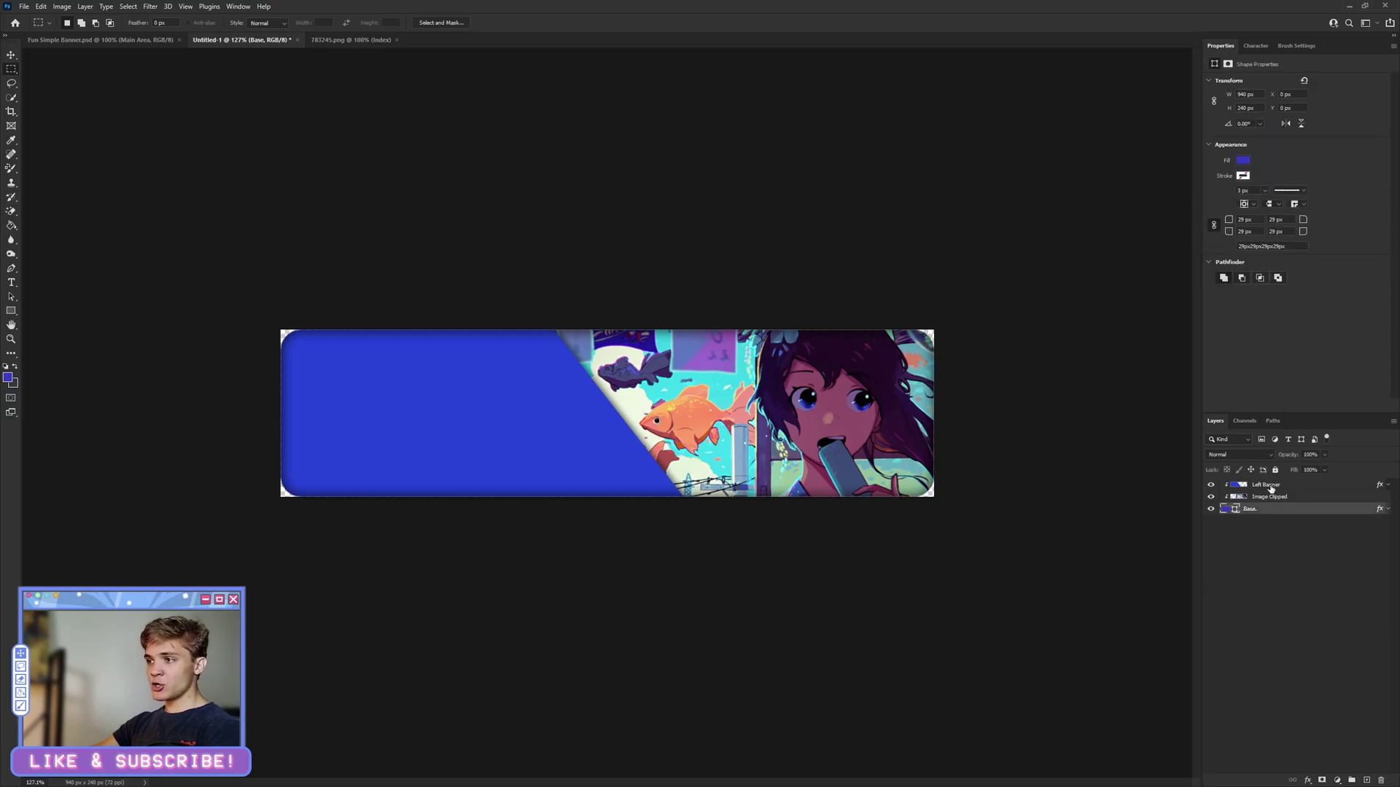
pyautogui.keyDown('shift'); pyautogui.click(1271, 486); pyautogui.keyUp('shift')
pyautogui.hotkey('ctrl', 'g')
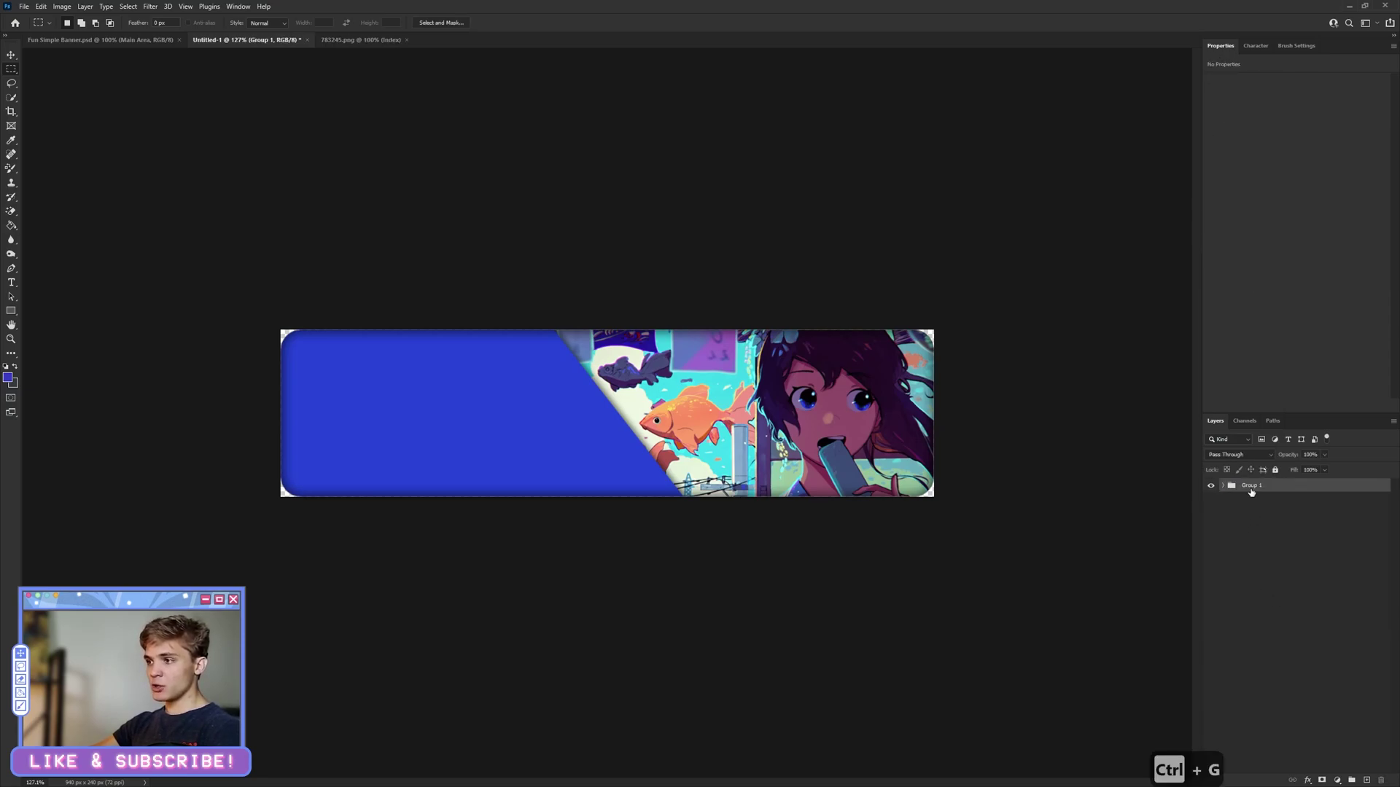
pyautogui.doubleClick(1251, 487)
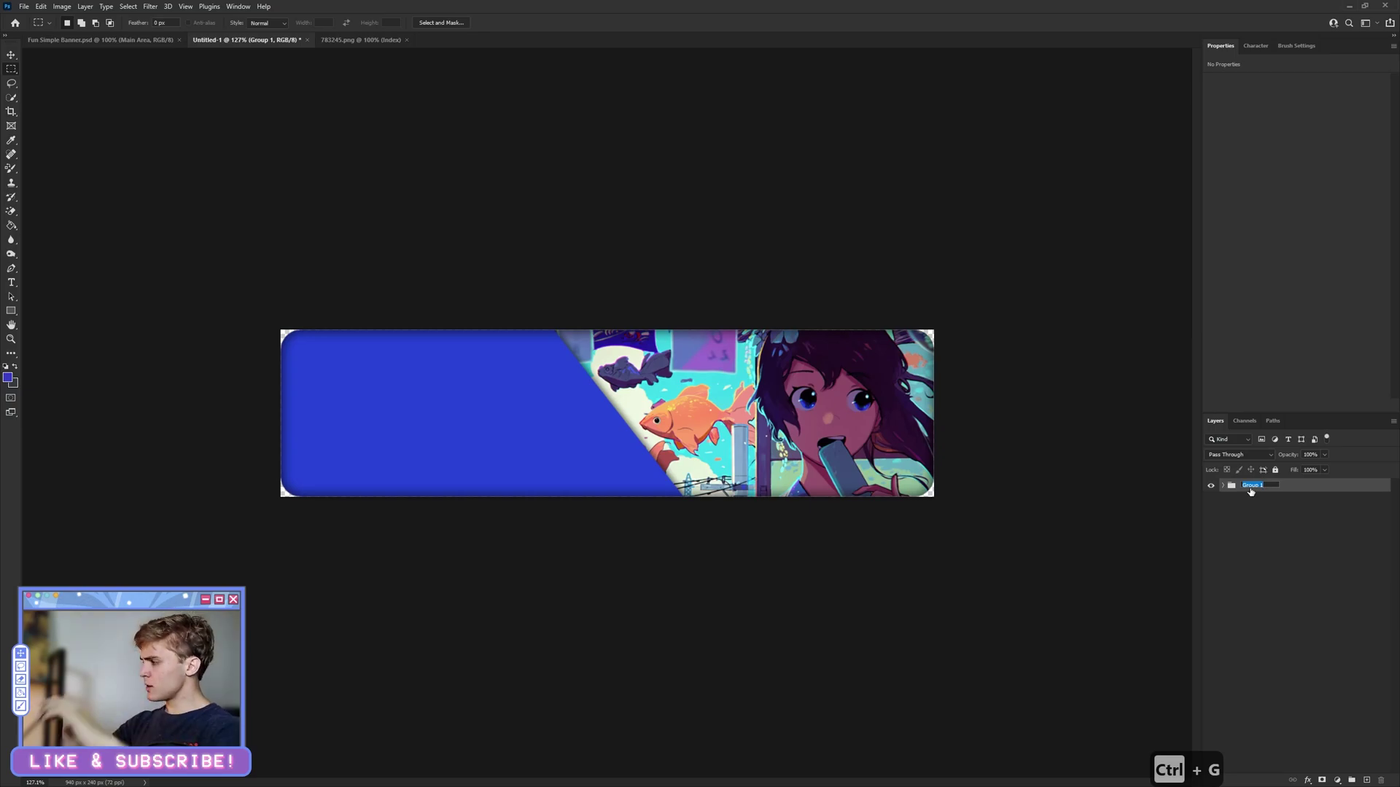
pyautogui.write('Base Area')
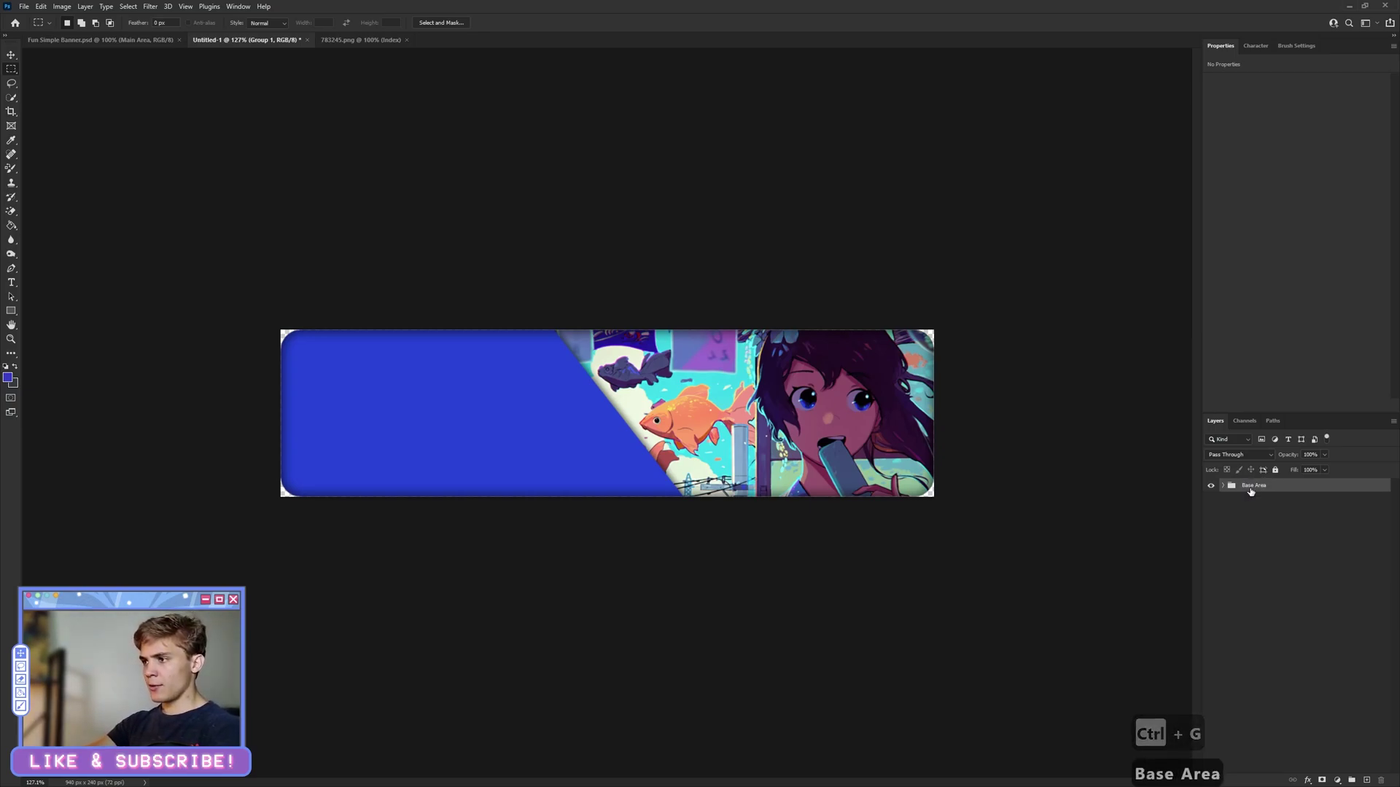
pyautogui.press('Return')
pyautogui.rightClick(1210, 487)
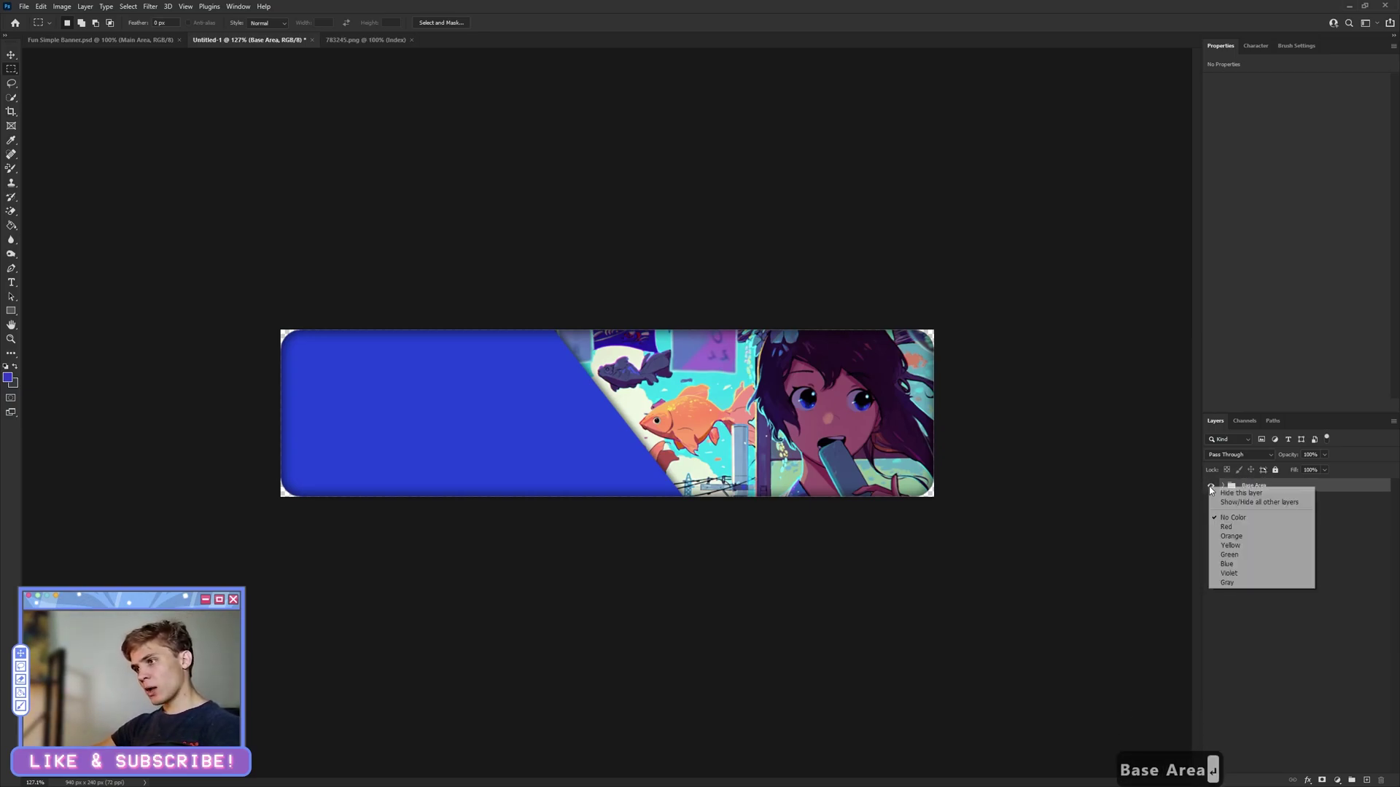
pyautogui.click(1236, 525)
# Step: Wrap a new empty layer in a green-labelled group named 'Text'
pyautogui.click(1364, 780)
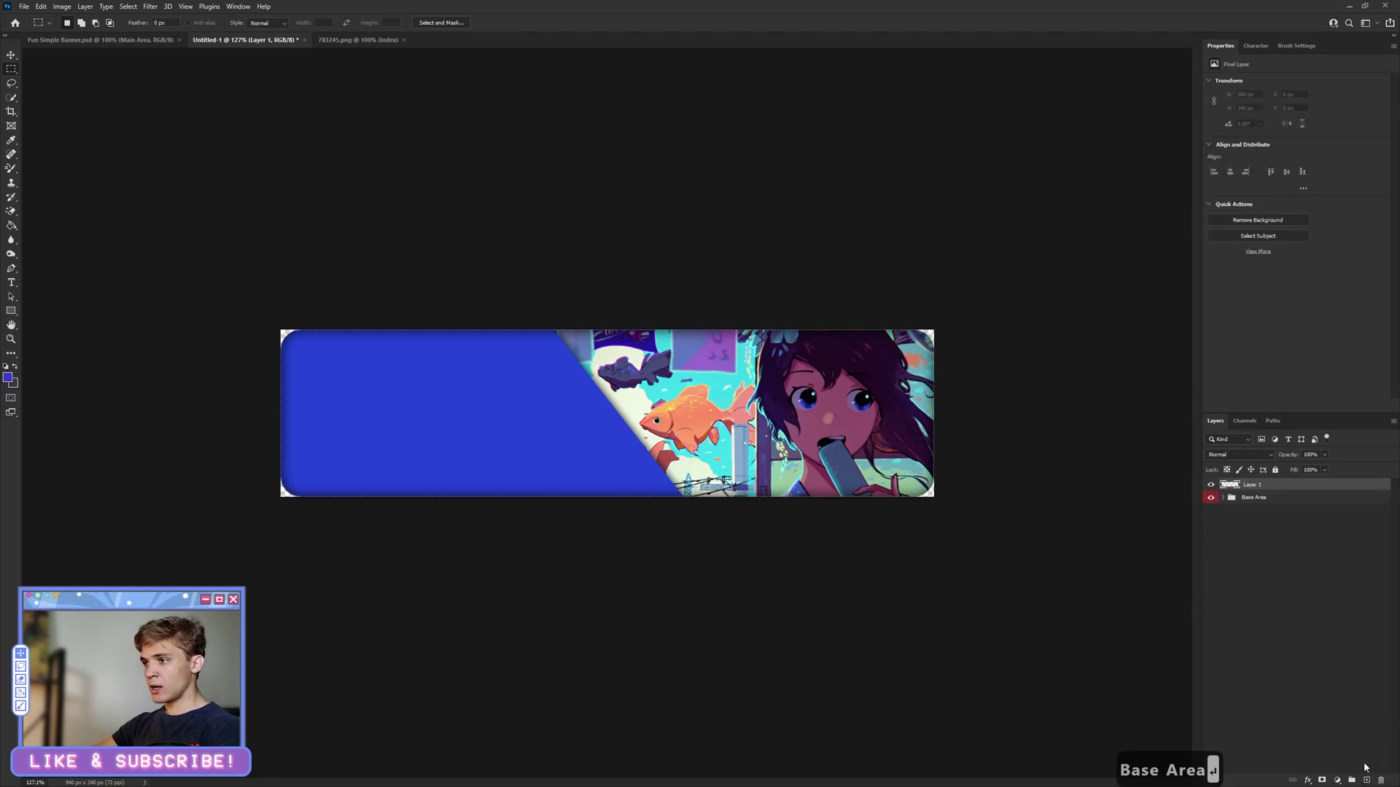
pyautogui.hotkey('ctrl', 'g')
pyautogui.doubleClick(1248, 485)
pyautogui.write('RTe')
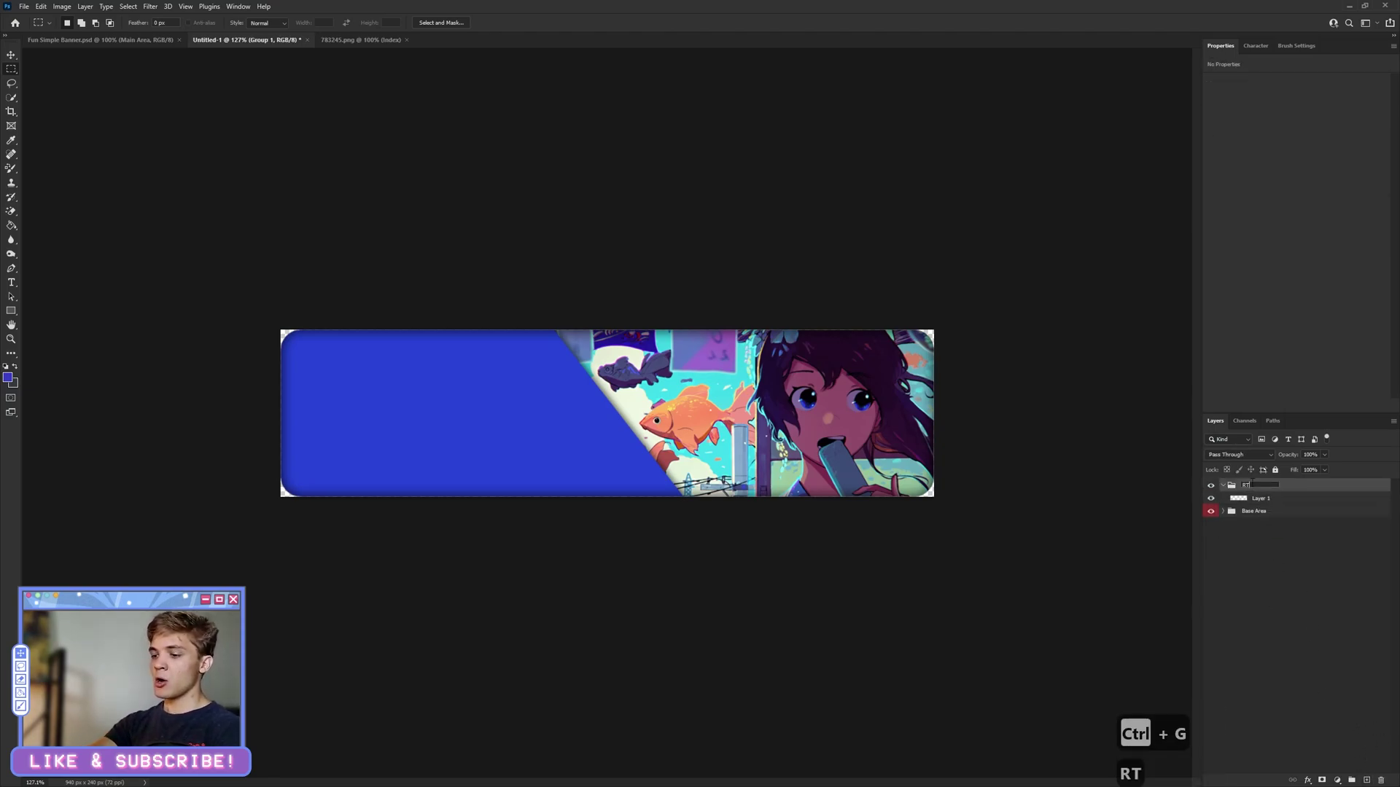
pyautogui.press('BackSpace')
pyautogui.press('BackSpace')
pyautogui.press('BackSpace')
pyautogui.write('Text')
pyautogui.press('Return')
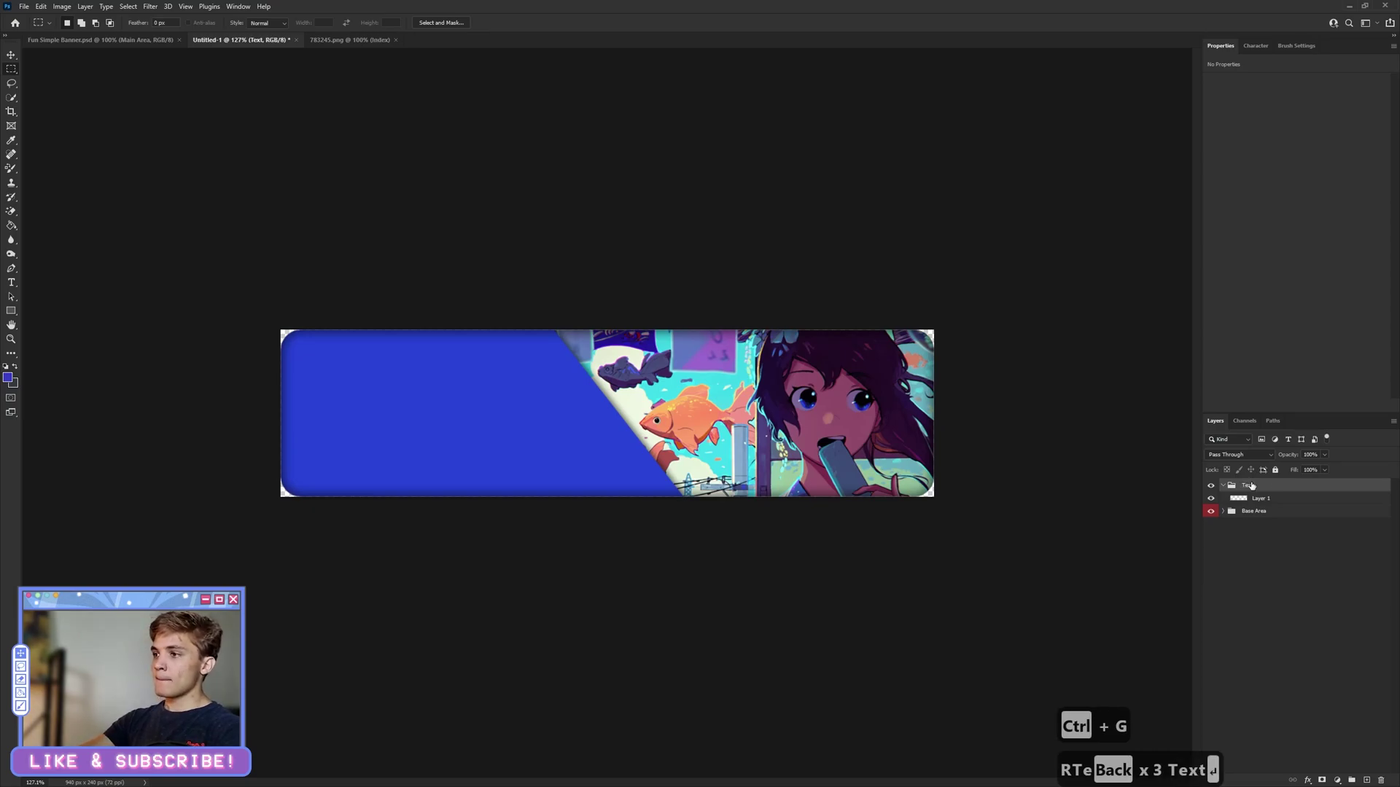
pyautogui.rightClick(1210, 486)
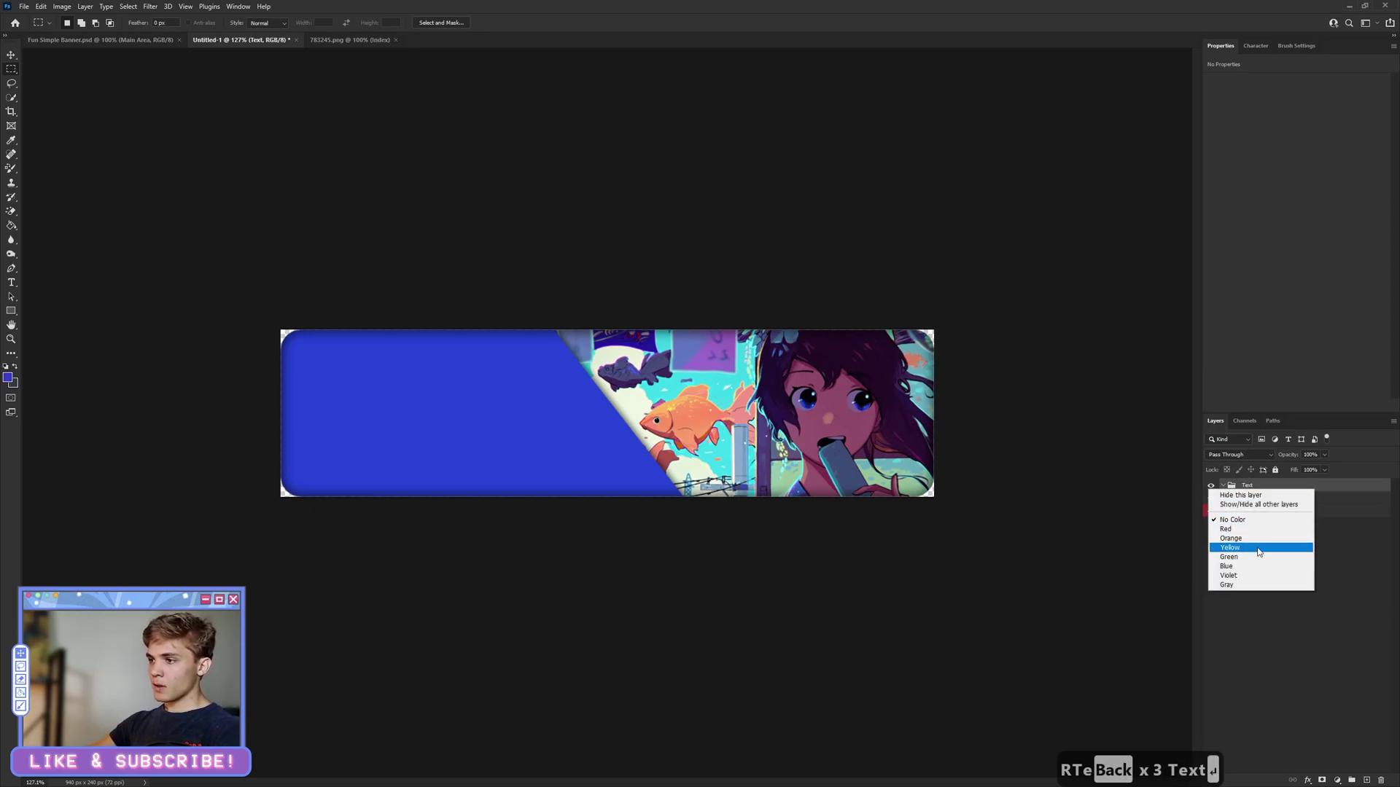
pyautogui.click(1253, 558)
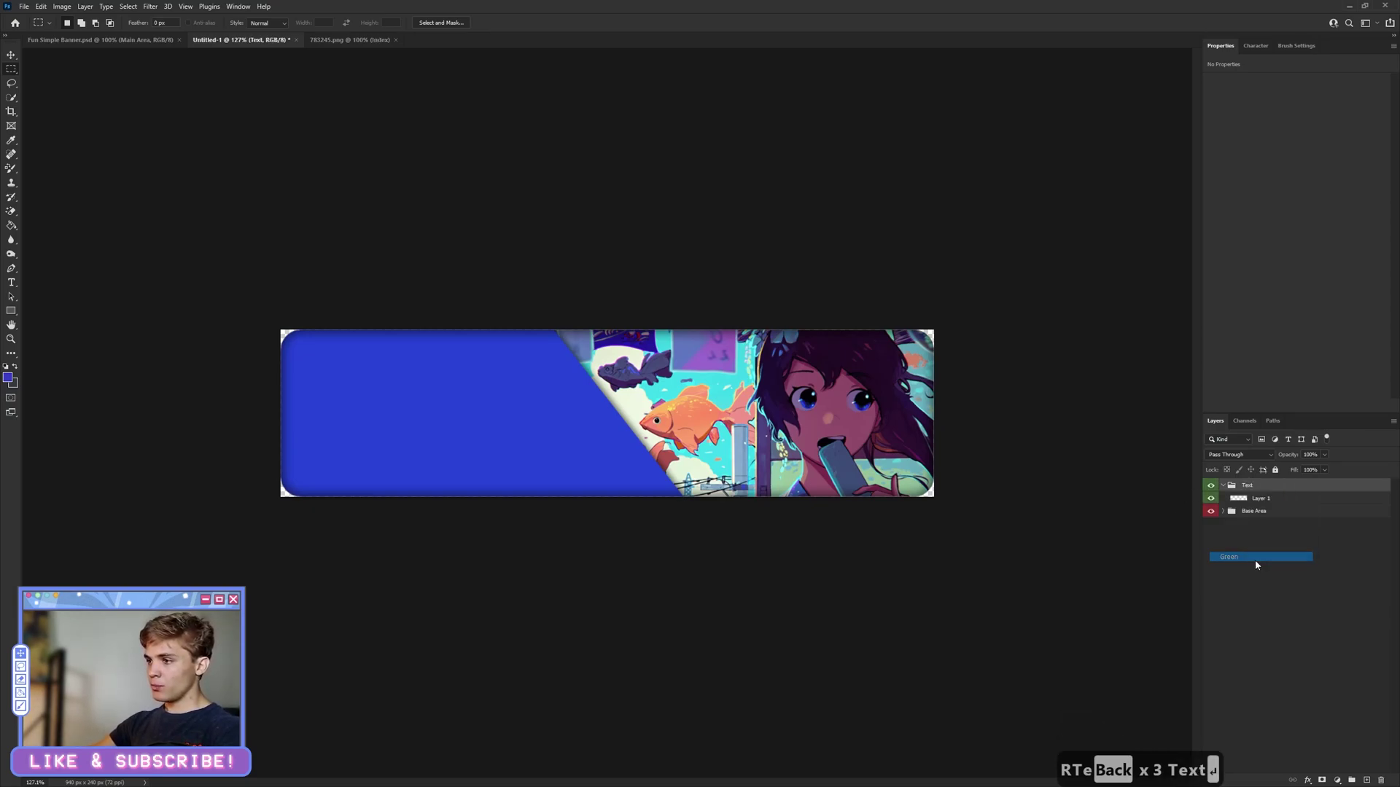
pyautogui.click(1263, 498)
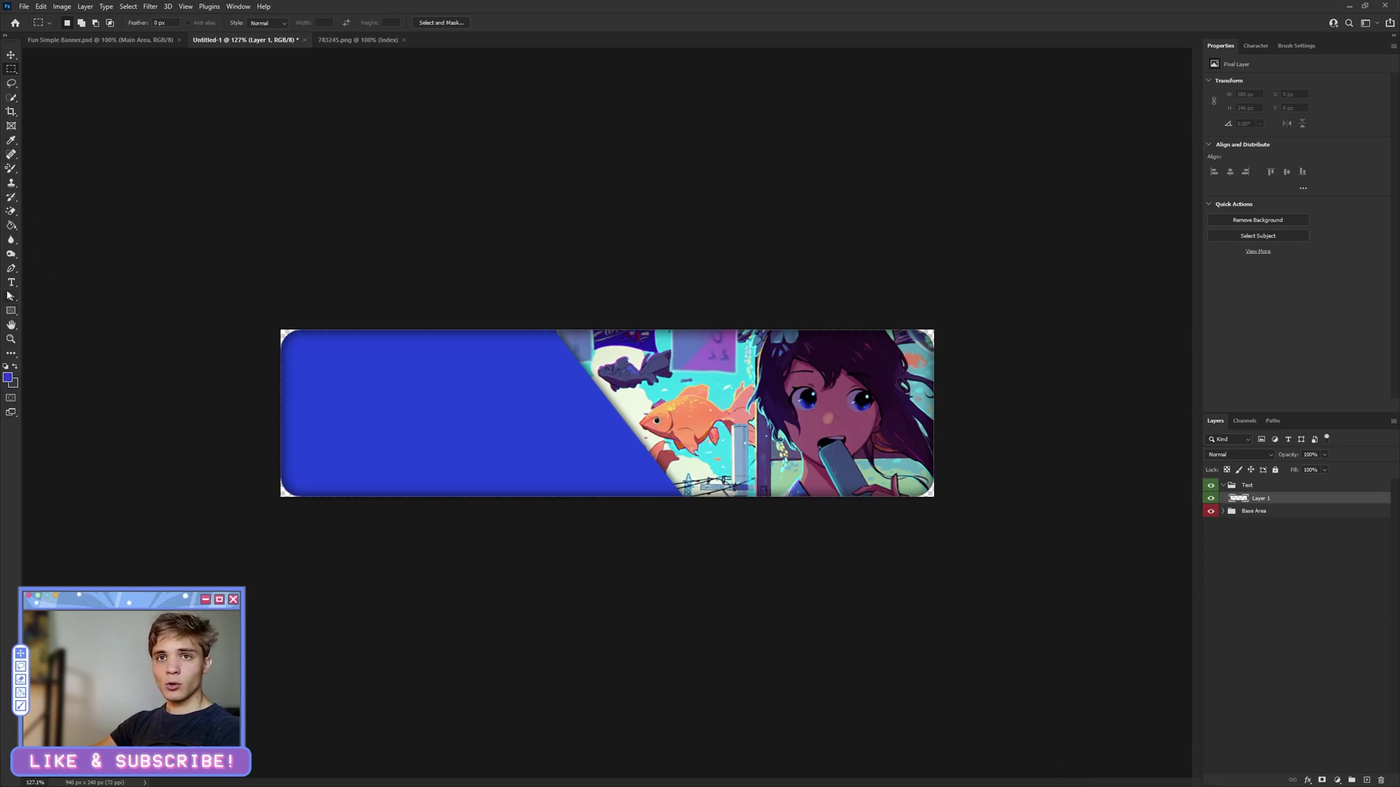
# Step: Type 'Our' and 'Rules' on two lines as a new text layer on the banner
pyautogui.click(11, 283)
pyautogui.click(343, 387)
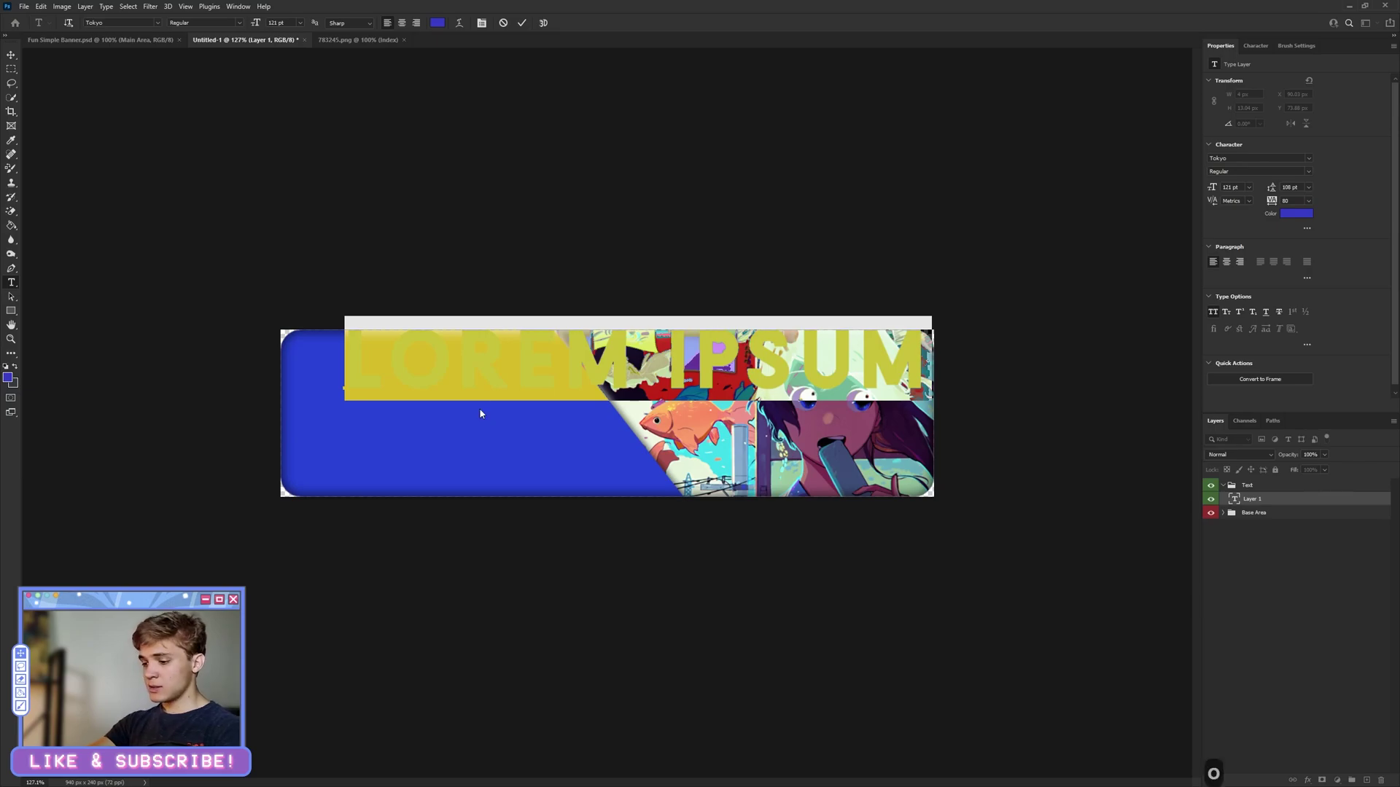
pyautogui.write('Our')
pyautogui.press('BackSpace')
pyautogui.press('Return')
pyautogui.write('\\')
pyautogui.press('BackSpace')
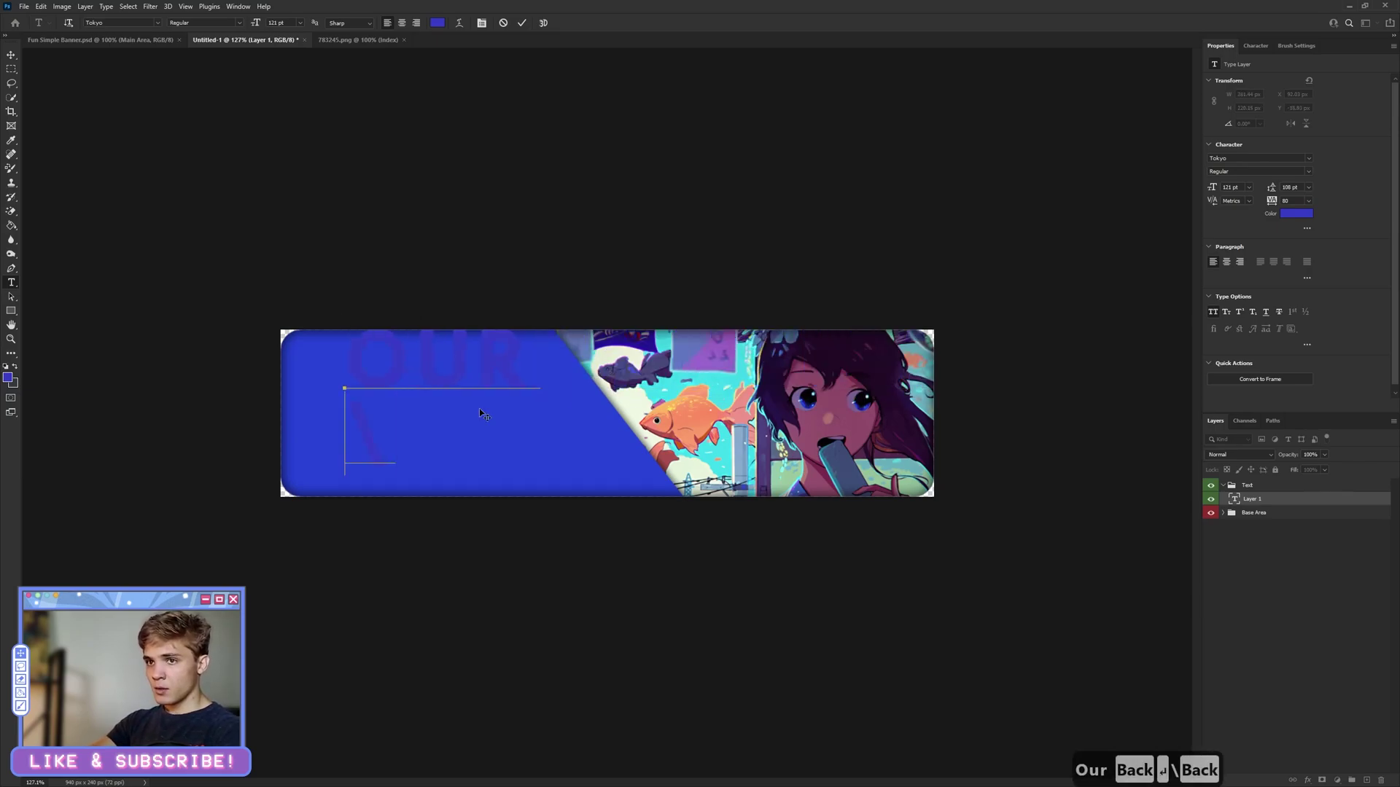
pyautogui.write('Rules')
# Step: Colour all the OUR RULES text white (#ffffff) and commit it
pyautogui.hotkey('ctrl', 'a')
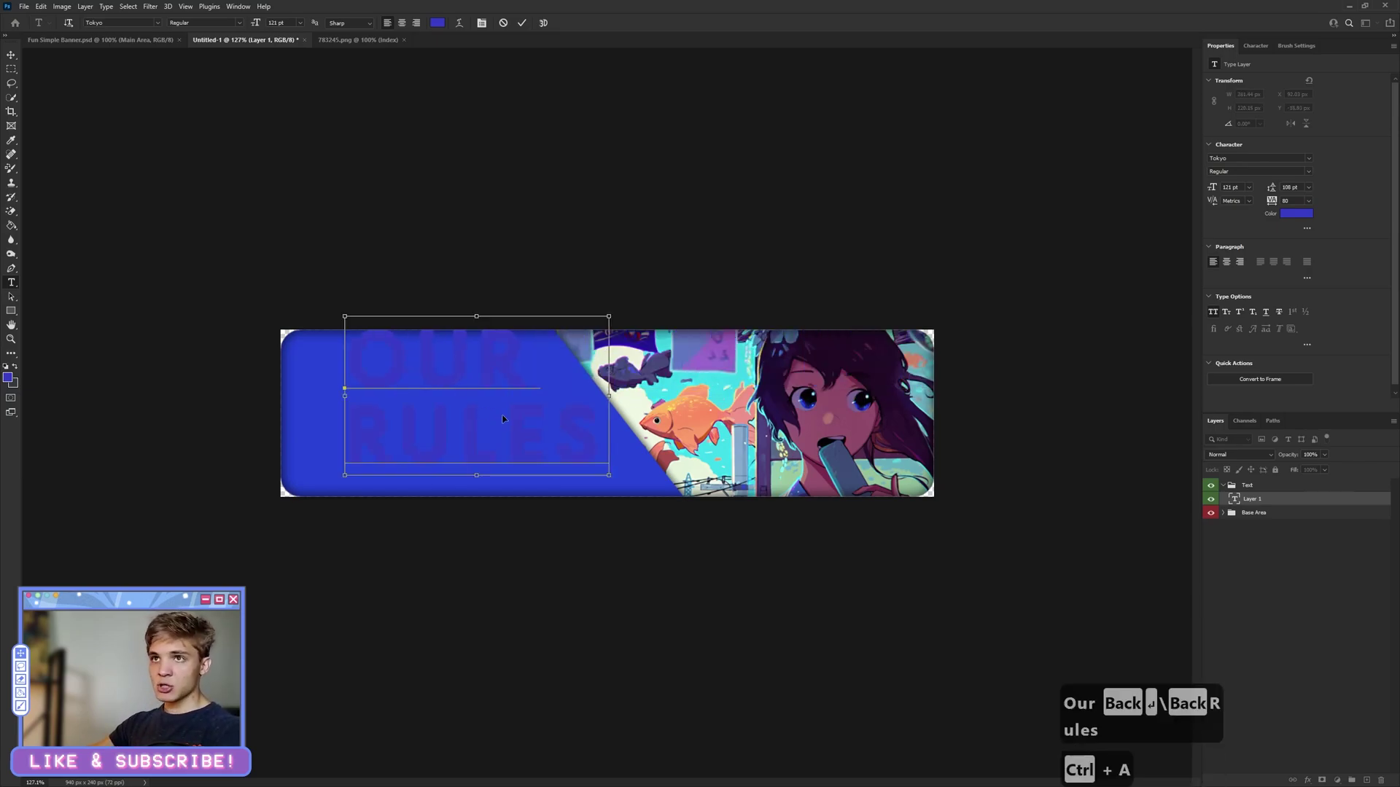
pyautogui.click(437, 23)
pyautogui.write('ffffff')
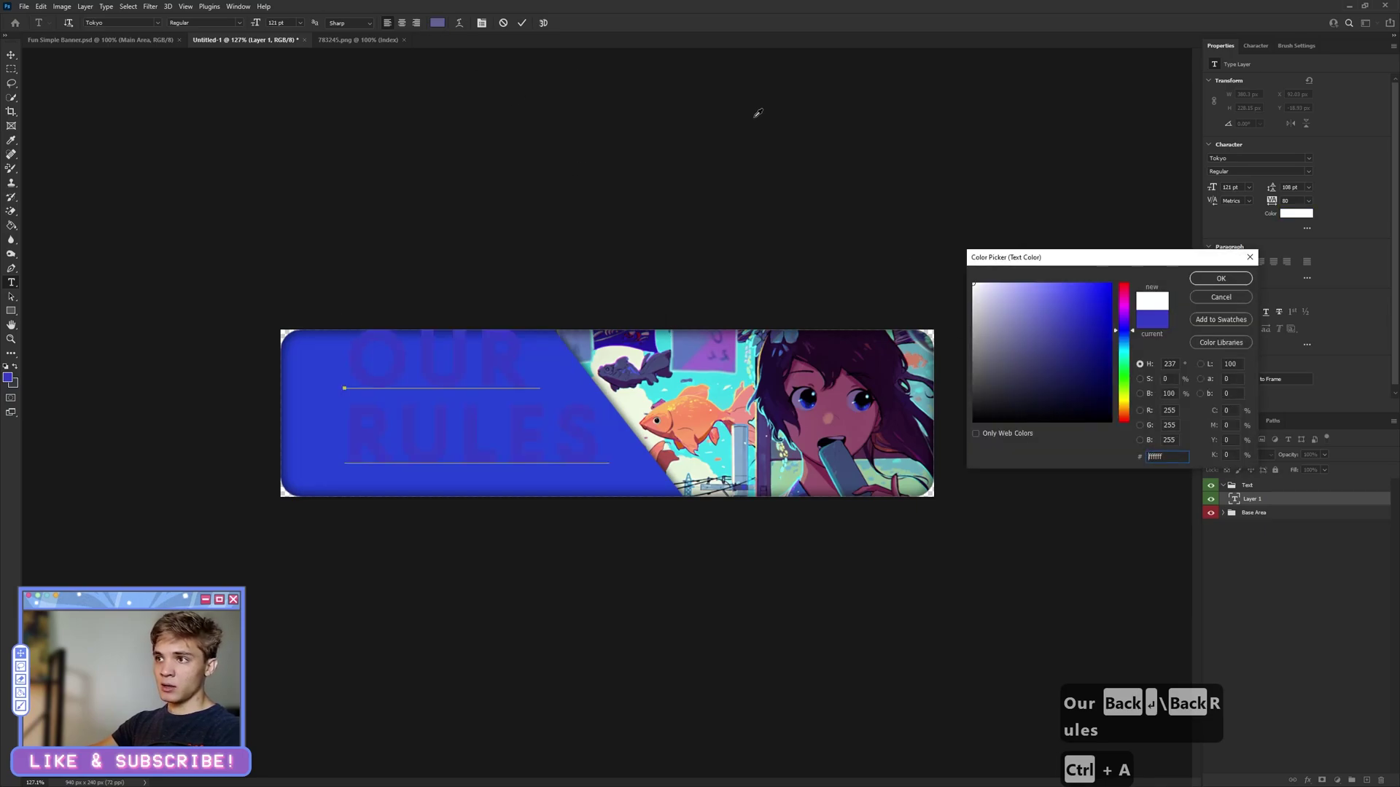
pyautogui.click(1220, 278)
pyautogui.click(522, 23)
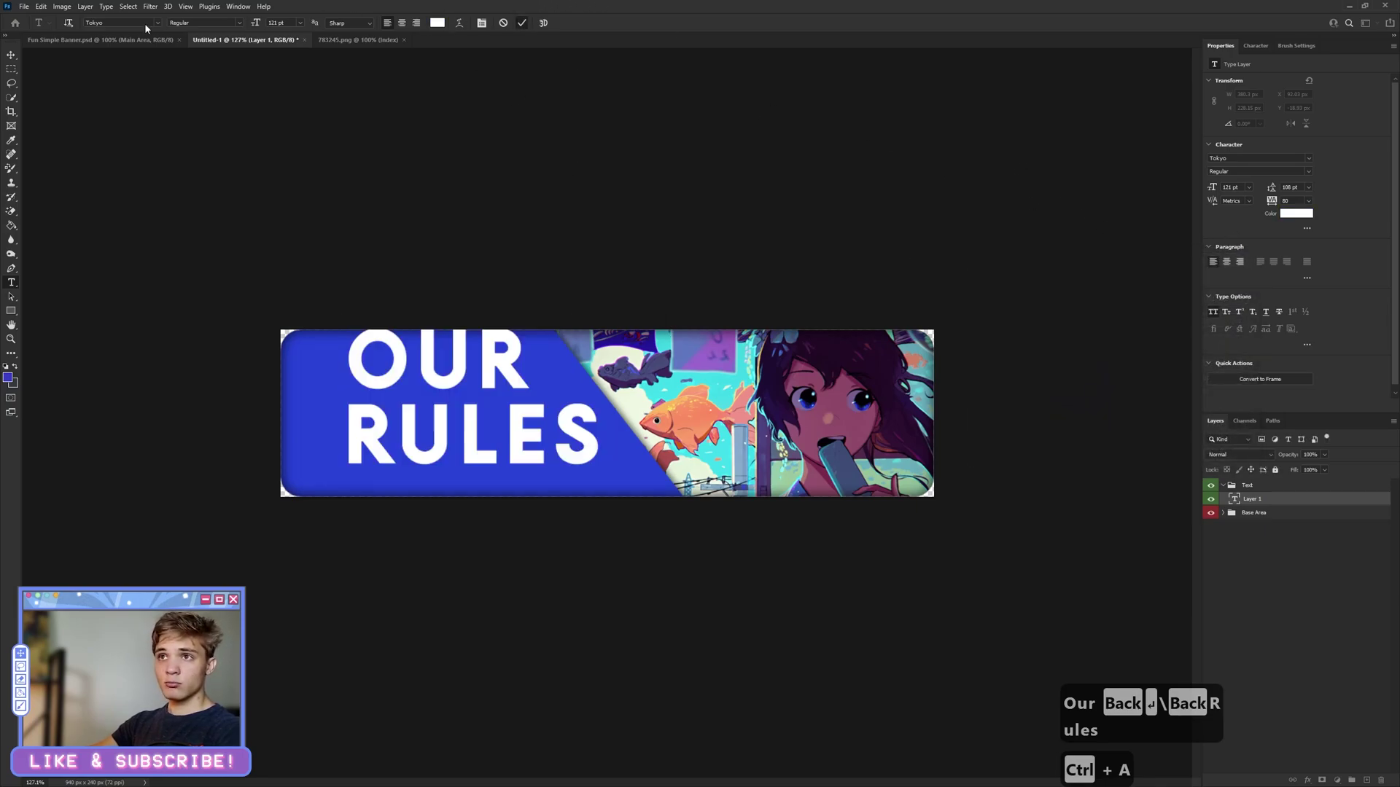
# Step: Move OUR RULES left and down onto the blue banner, then reselect its text for editing
pyautogui.press('v')
pyautogui.moveTo(455, 395); pyautogui.dragTo(433, 408)
pyautogui.click(10, 283)
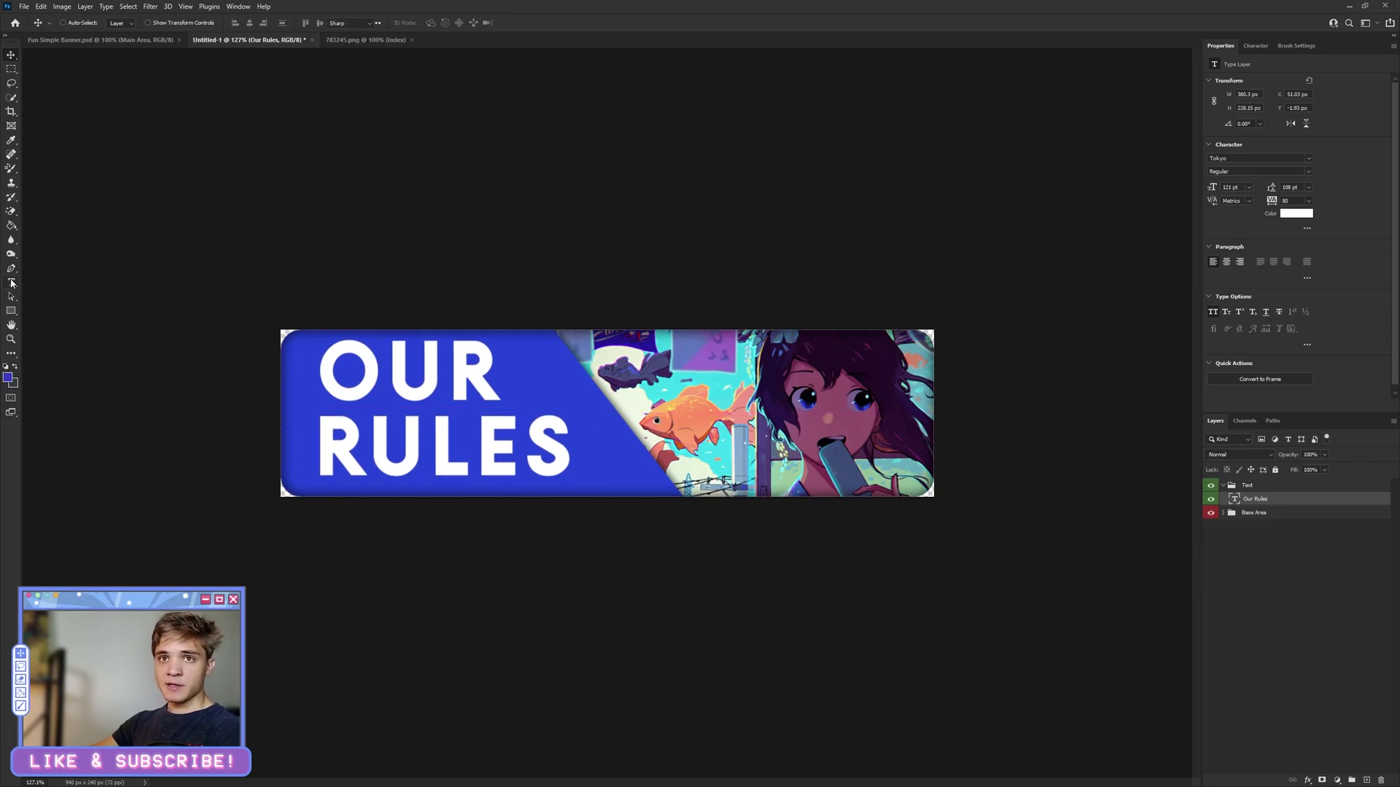
pyautogui.click(387, 375)
pyautogui.hotkey('ctrl', 'a')
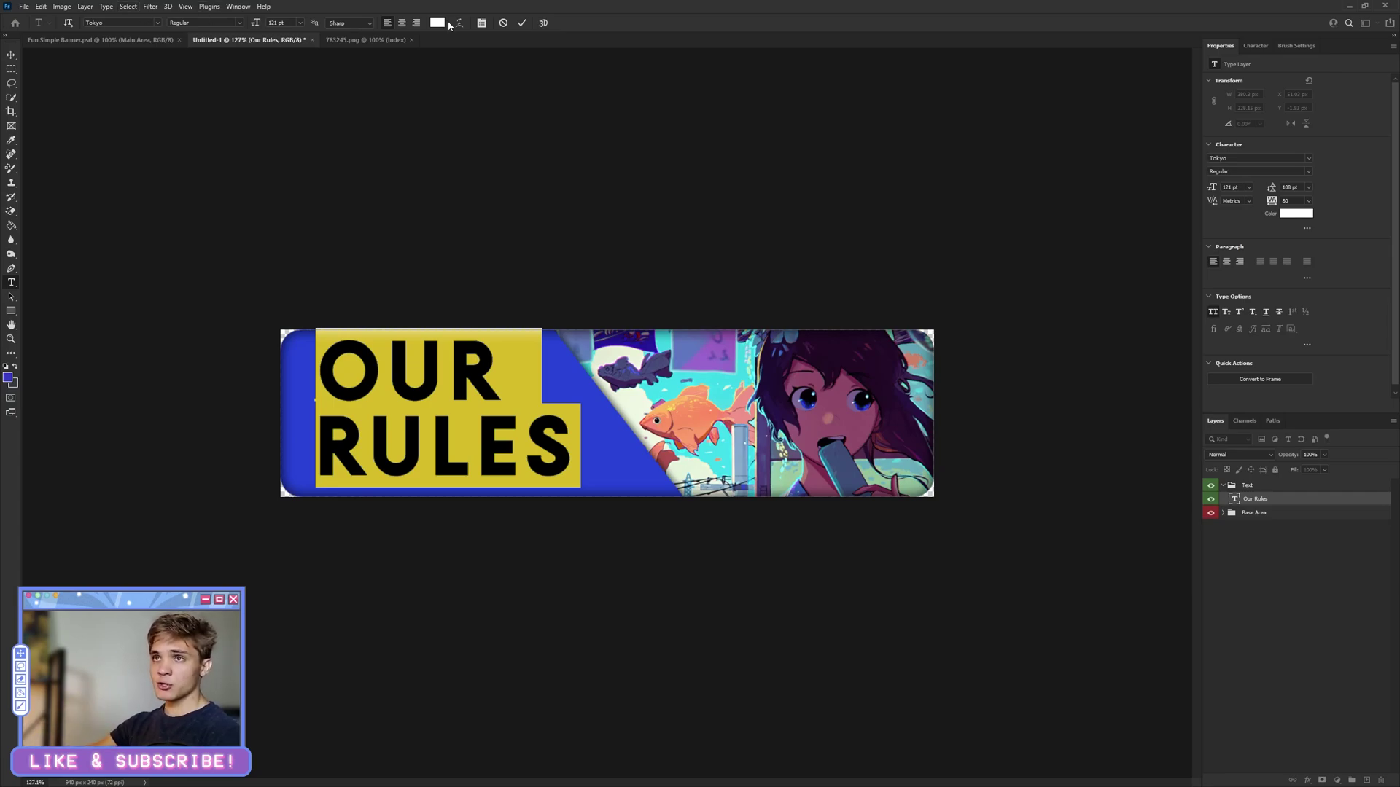
# Step: Commit the text edit and nudge OUR RULES a few pixels lower
pyautogui.click(521, 25)
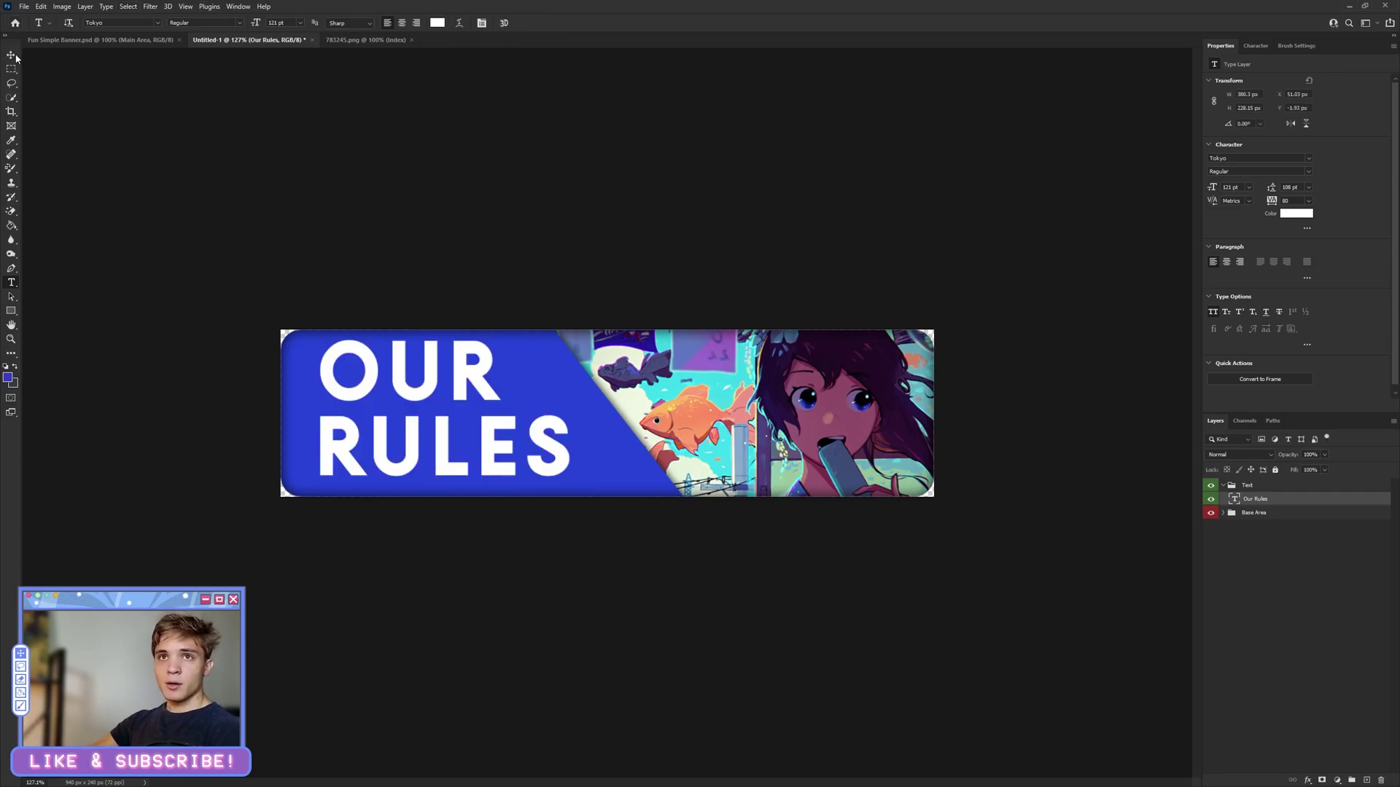
pyautogui.press('v')
pyautogui.moveTo(411, 401)
pyautogui.mouseDown()
pyautogui.moveTo(431, 353)
pyautogui.moveTo(410, 401)
pyautogui.mouseUp()
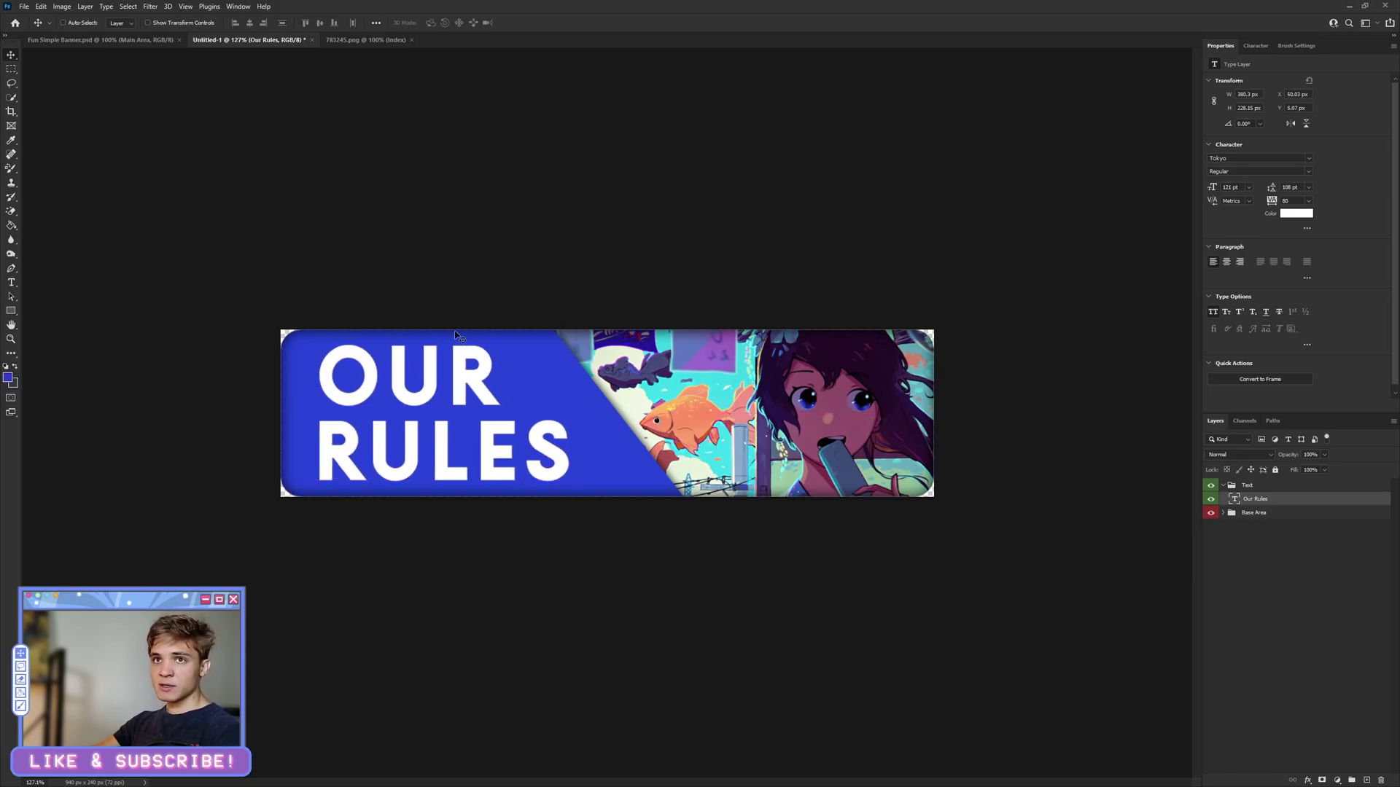
# Step: Preview the banner in the Save for Web export window, then close it without saving
pyautogui.click(24, 6)
pyautogui.moveTo(113, 176)
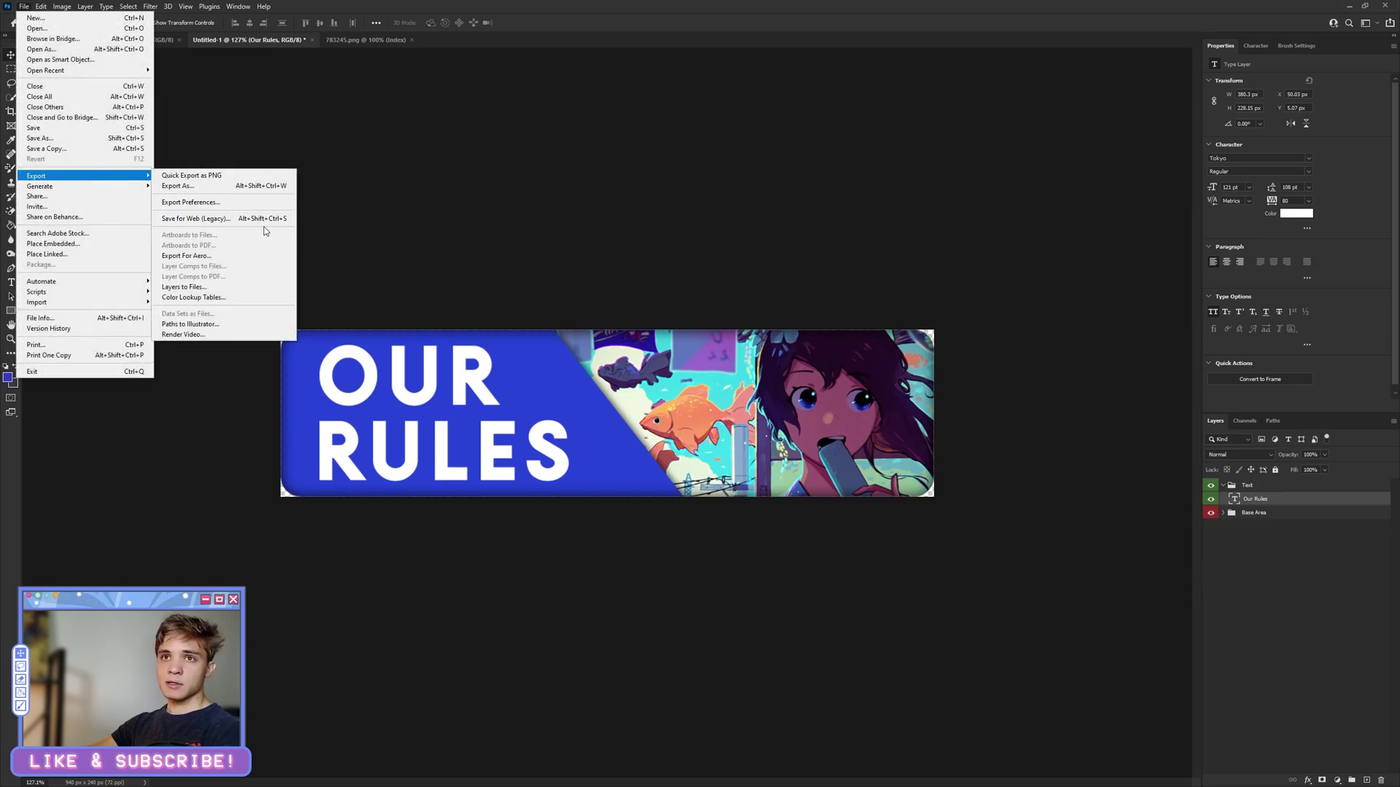
pyautogui.click(219, 219)
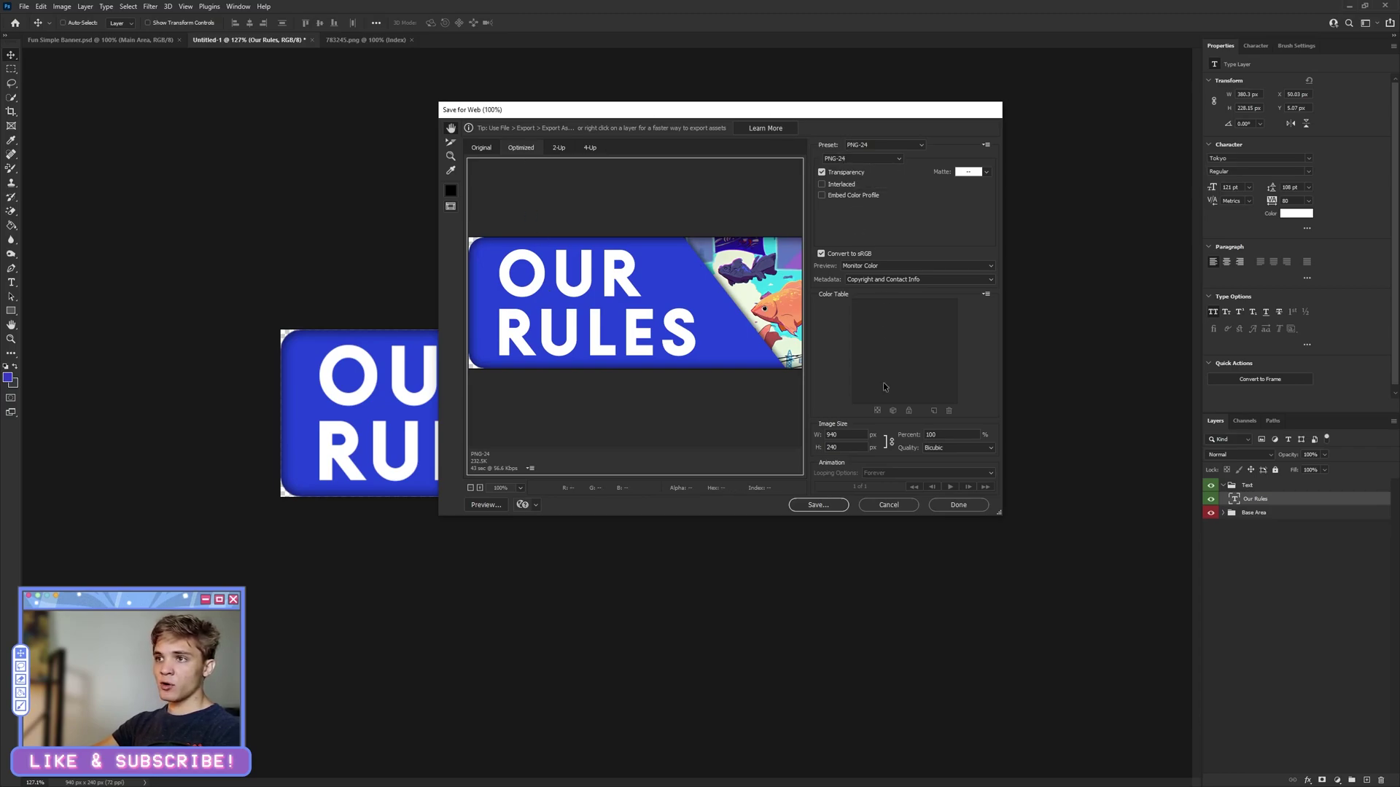
pyautogui.click(889, 505)
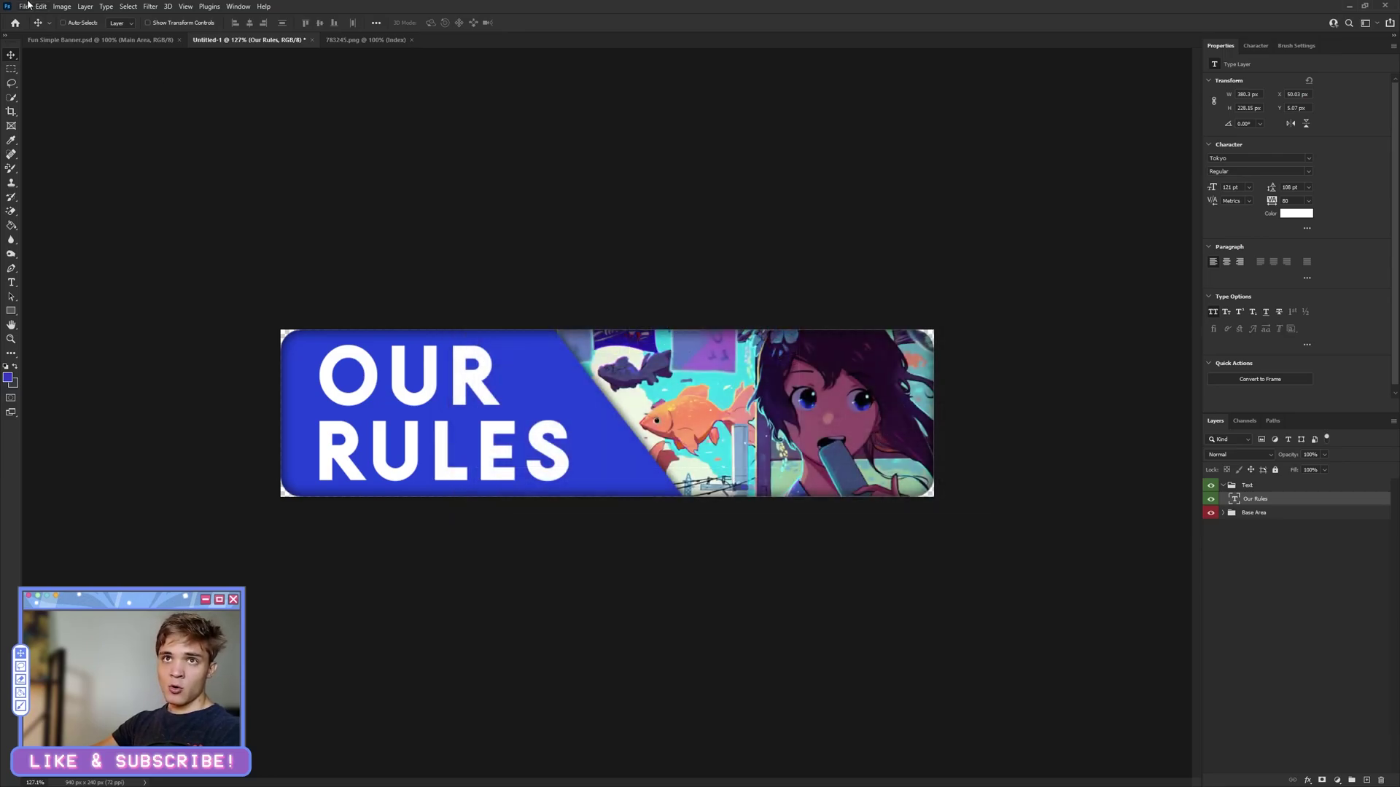
pyautogui.click(26, 6)
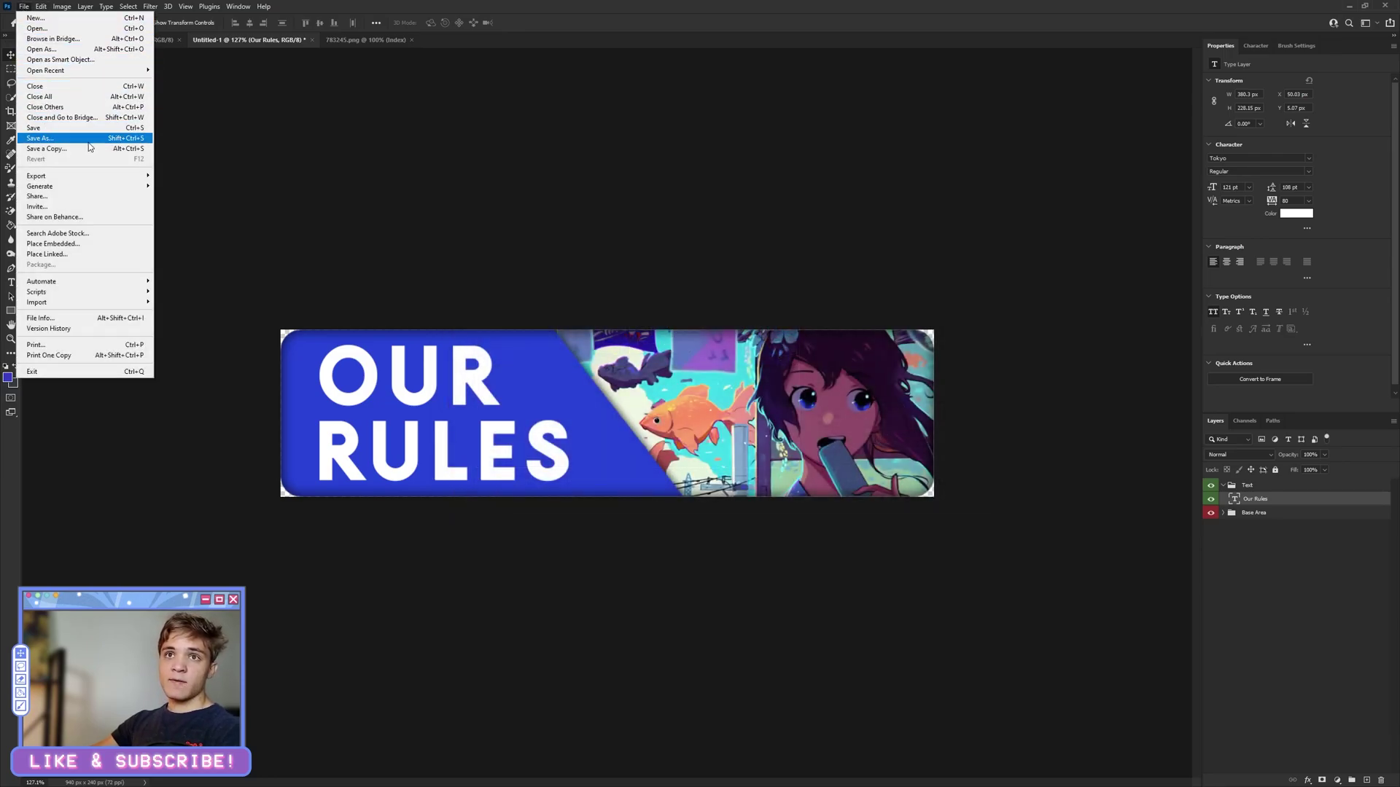
pyautogui.click(508, 137)
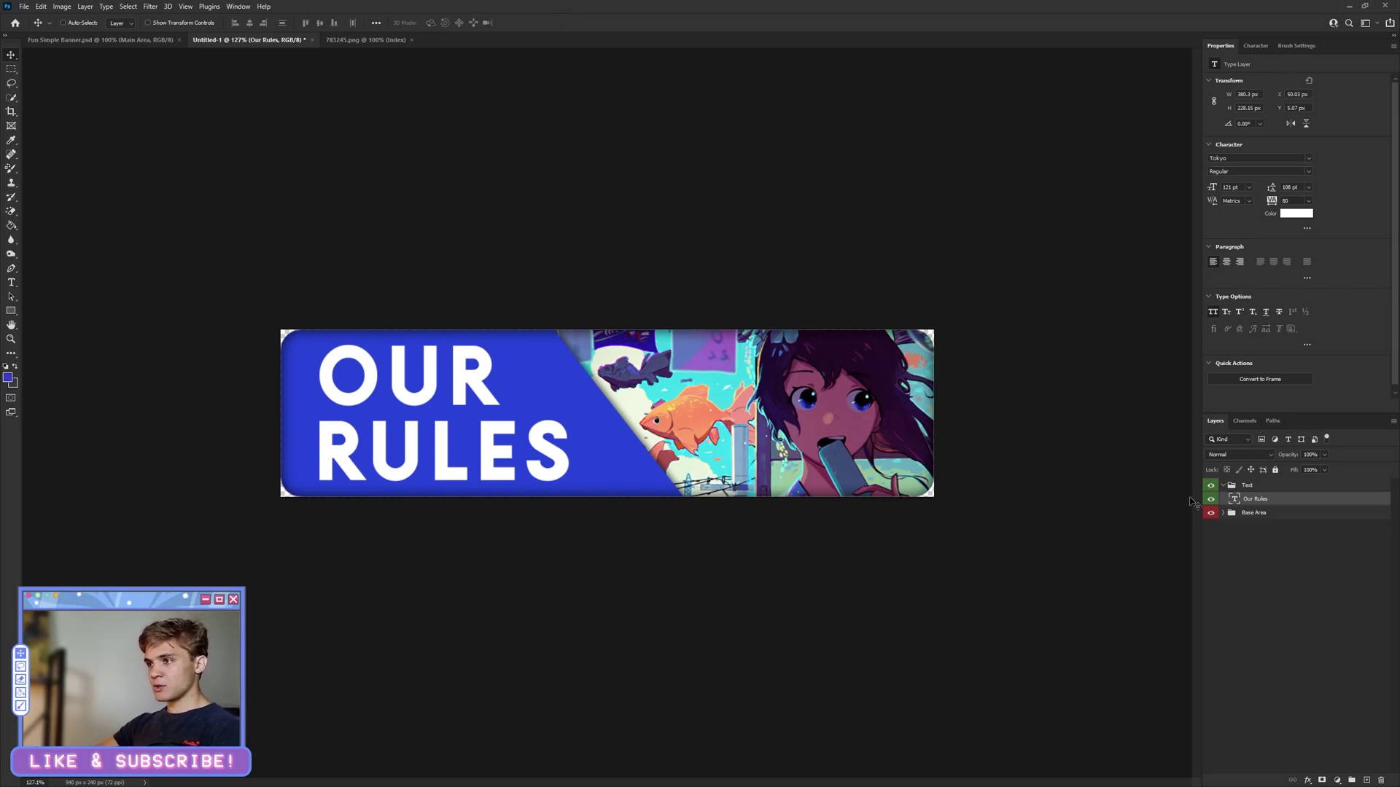
# Step: Collapse the Text group and create a transparent 940 × 240 px document
pyautogui.click(1223, 485)
pyautogui.click(1256, 551)
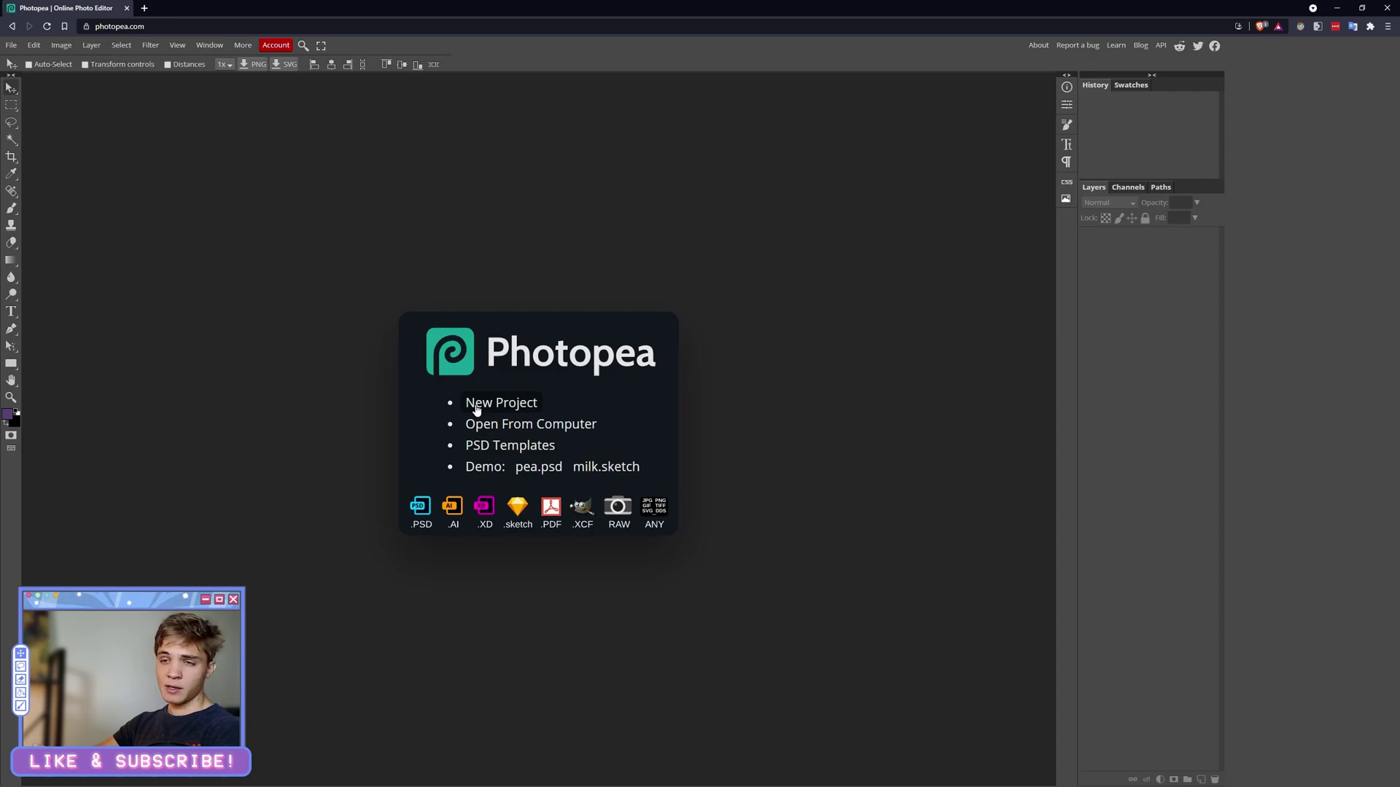
pyautogui.click(477, 406)
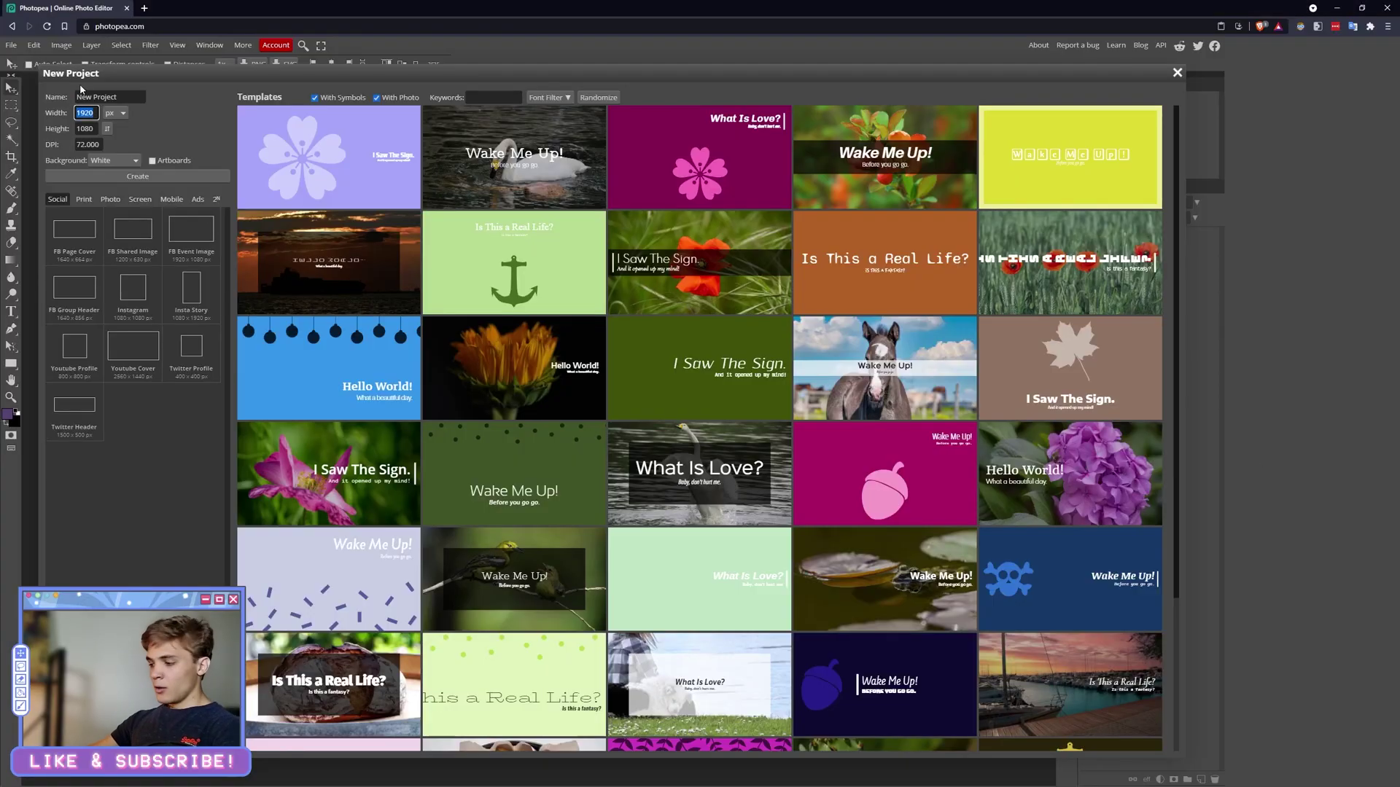
pyautogui.write('940')
pyautogui.press('Tab')
pyautogui.press('Tab')
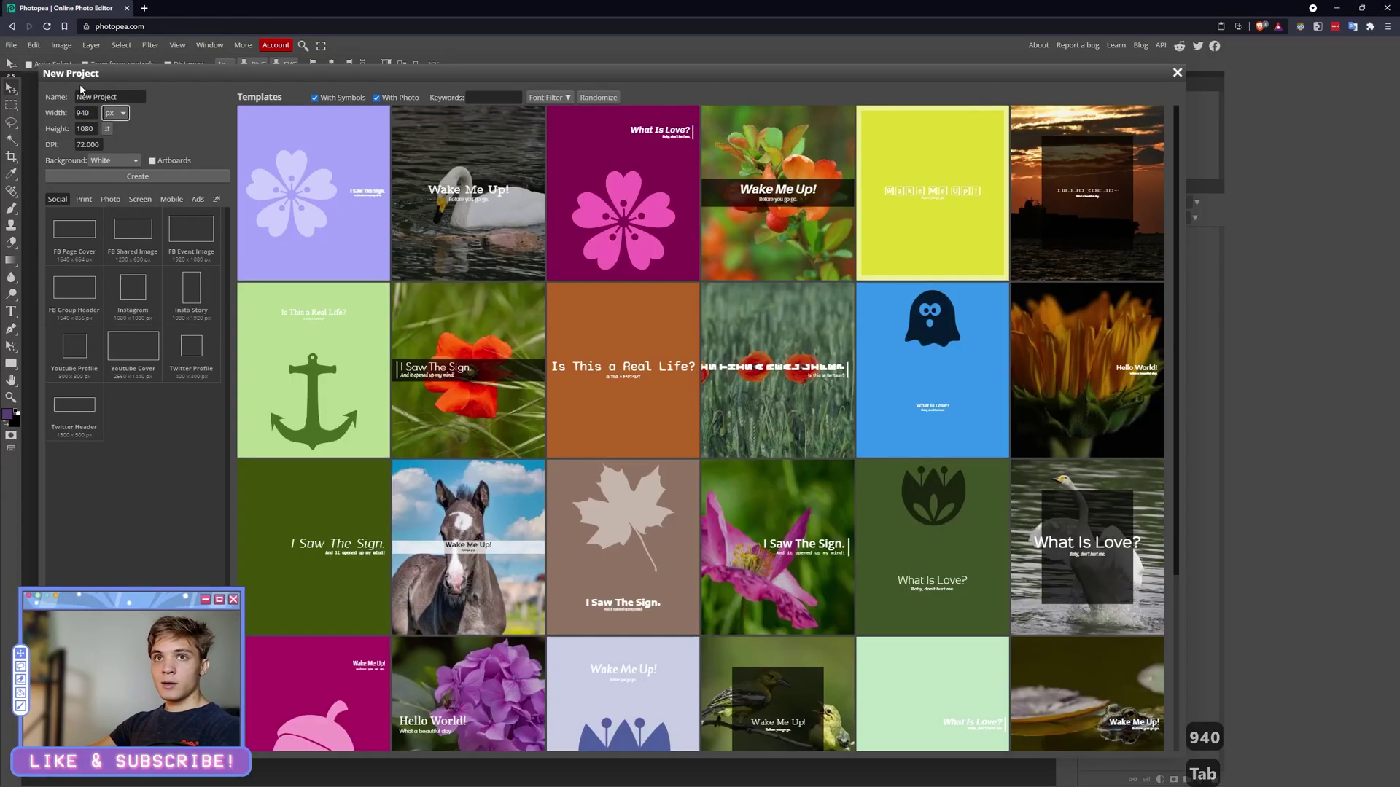
pyautogui.write('240')
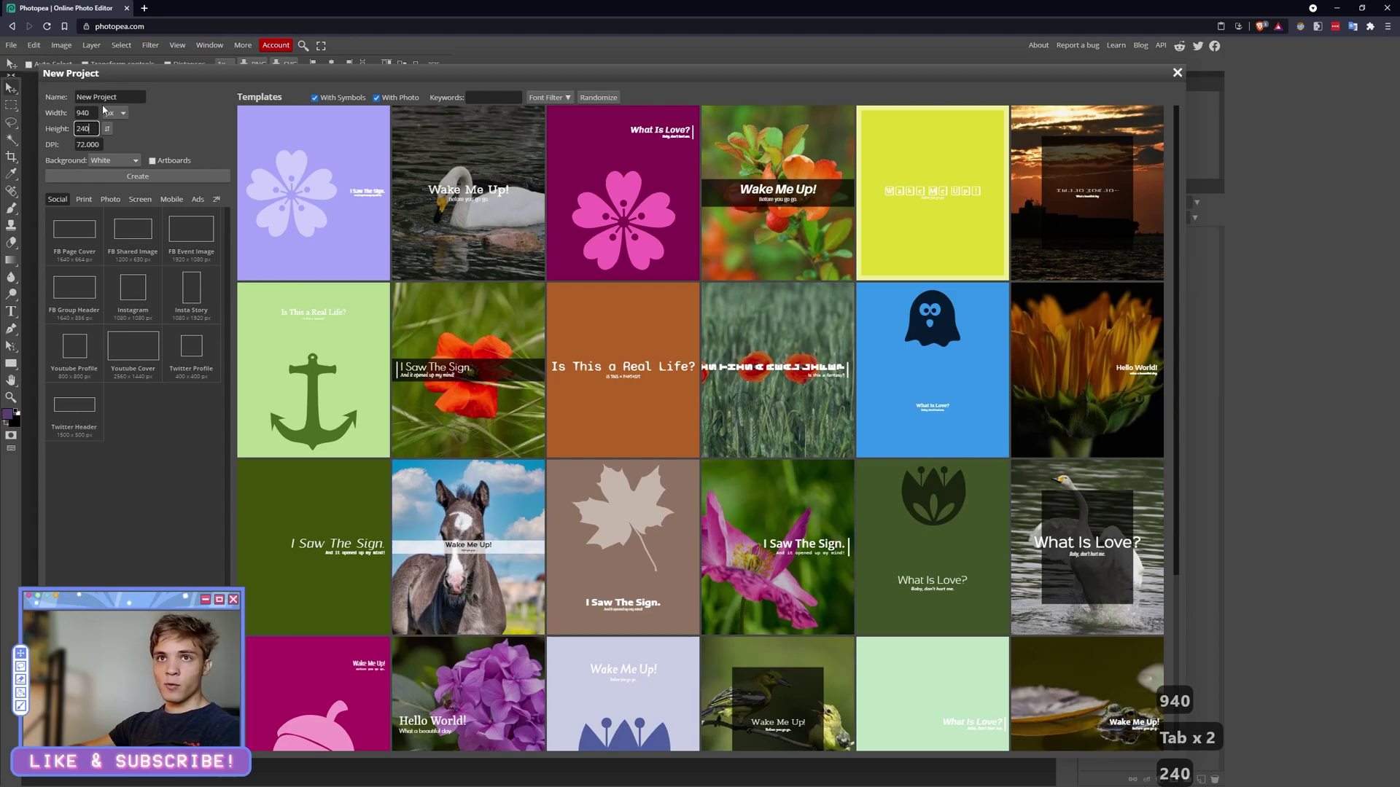
pyautogui.click(124, 161)
pyautogui.click(111, 194)
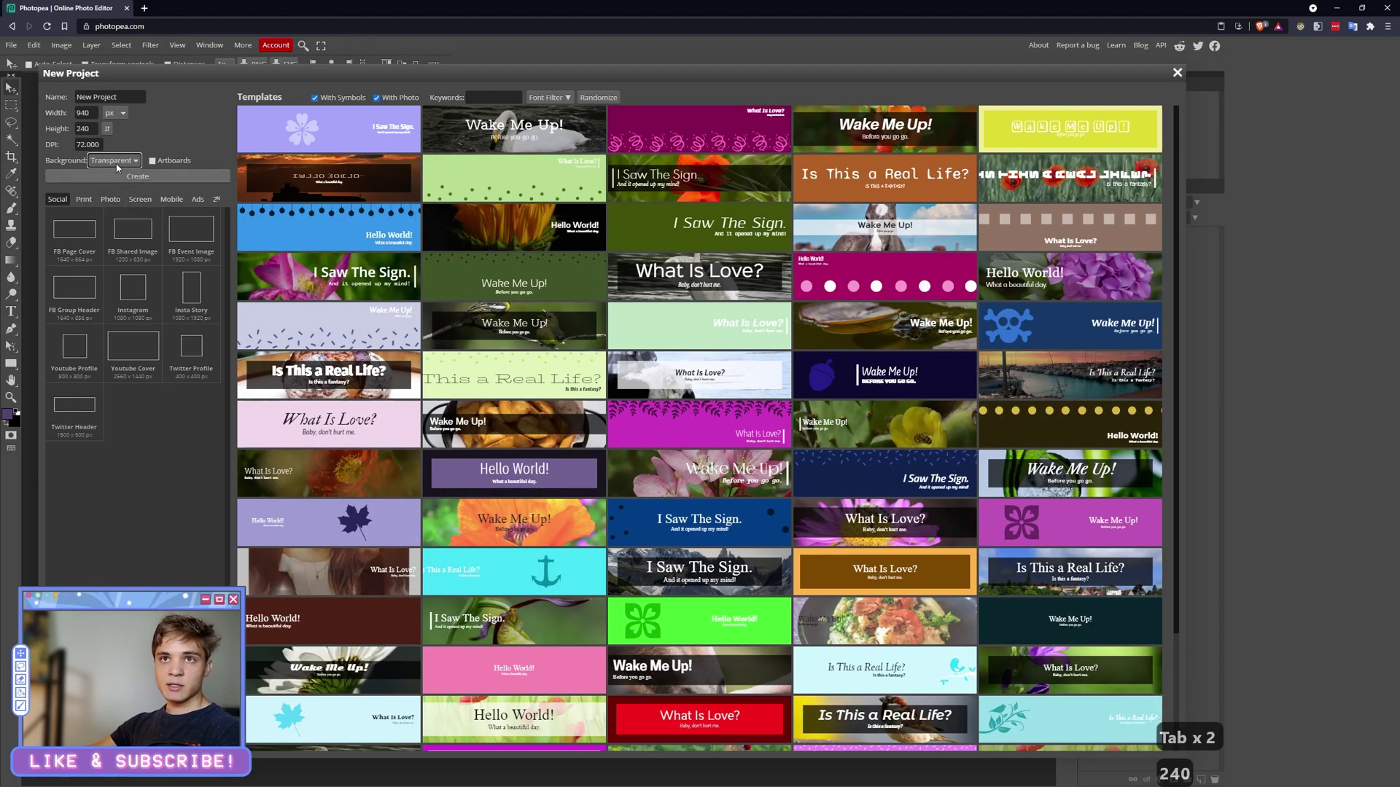
pyautogui.click(144, 177)
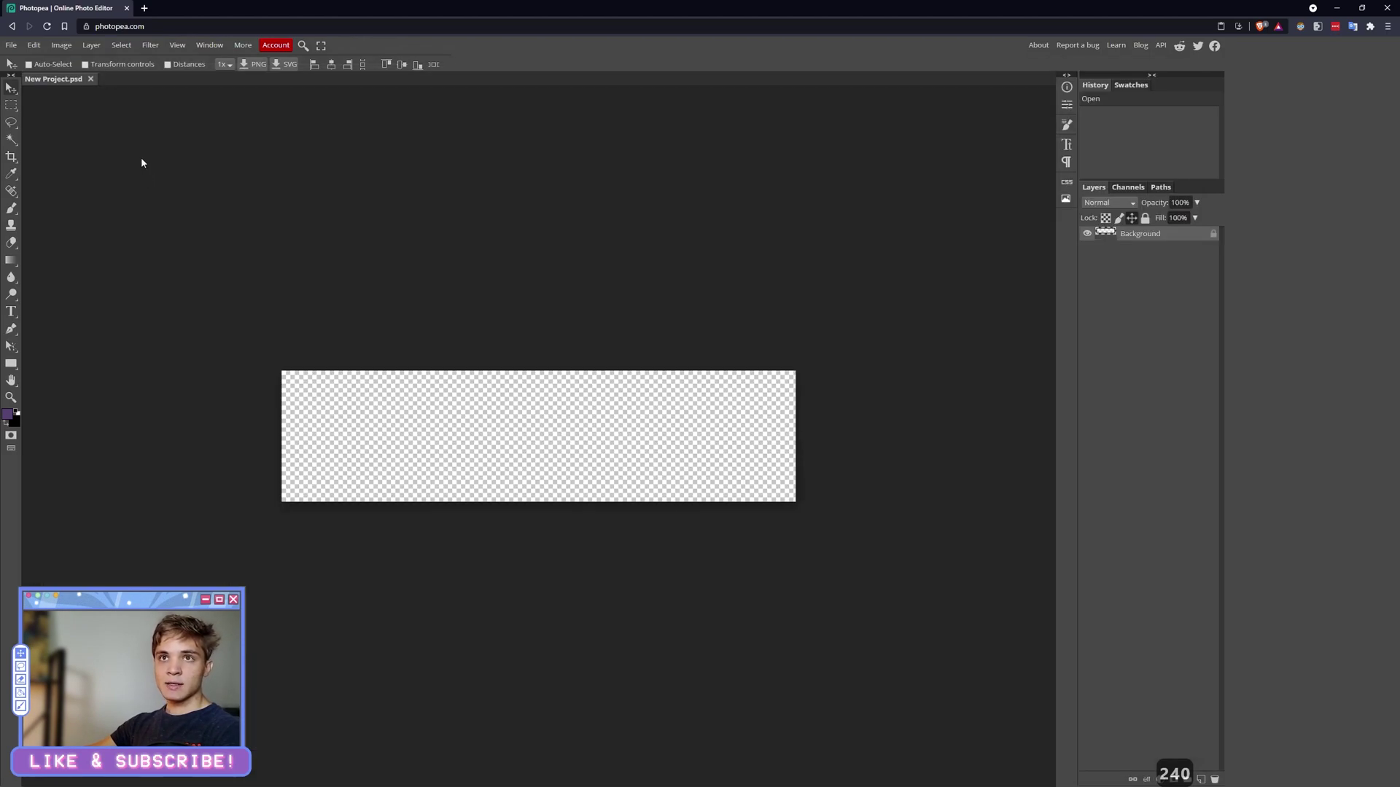
# Step: Switch to the blank New Project.psd tab
pyautogui.click(11, 47)
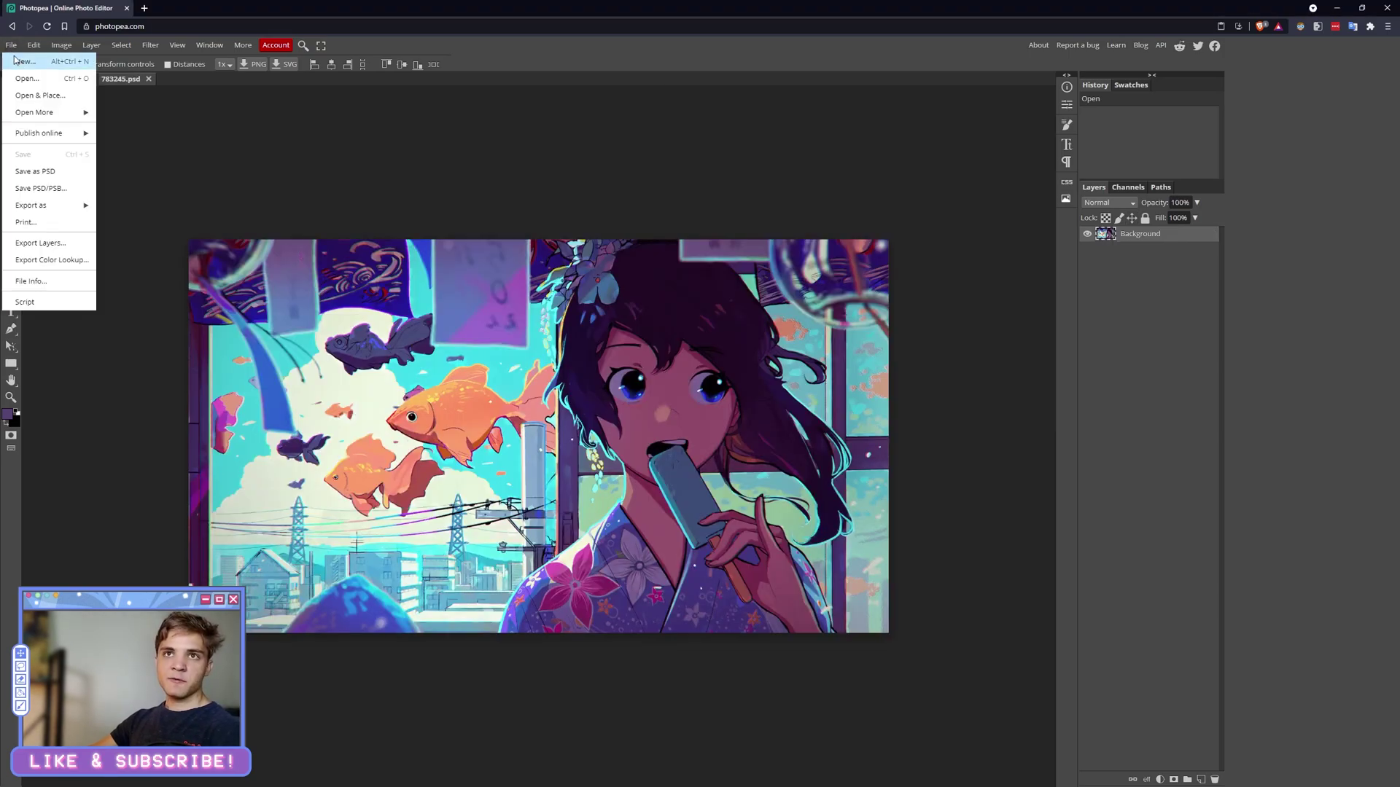
pyautogui.click(207, 88)
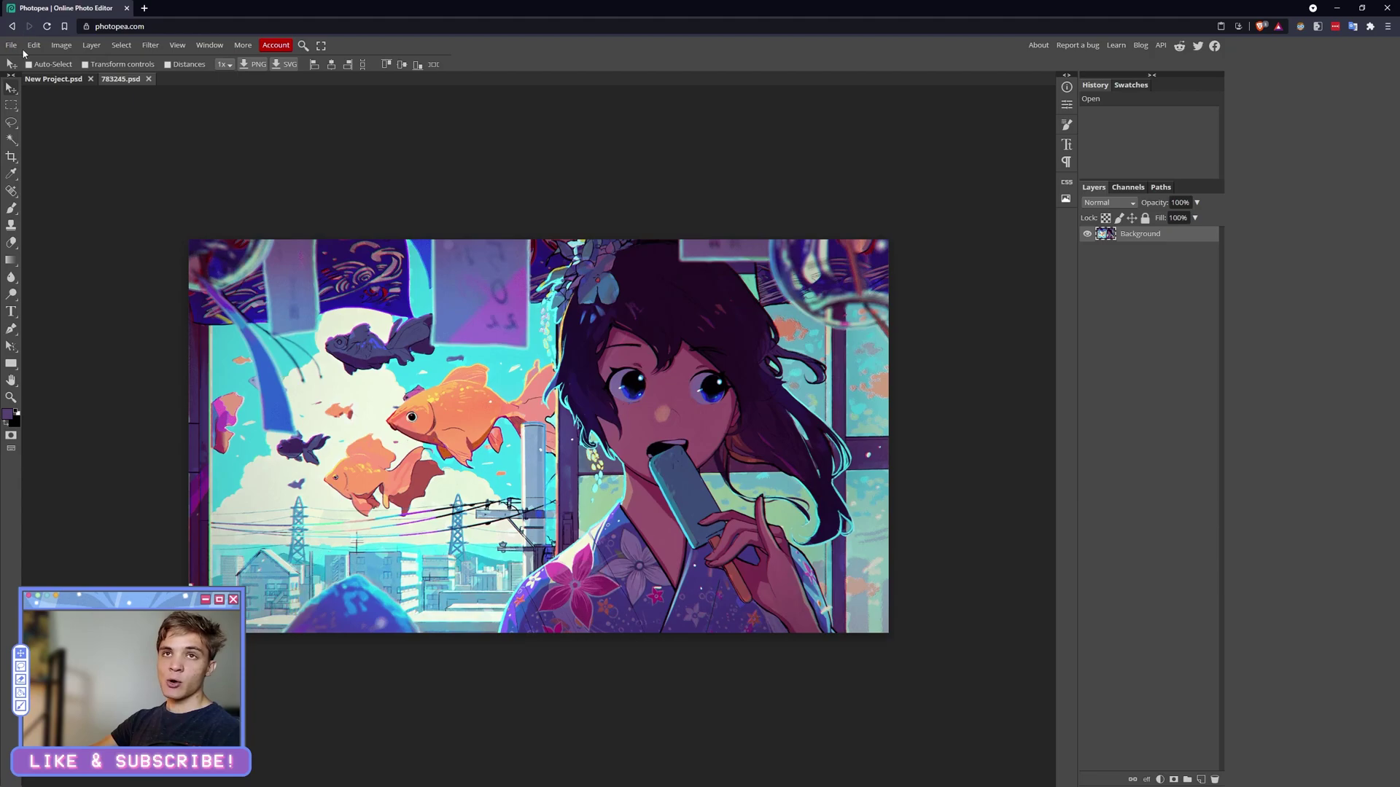
pyautogui.click(67, 82)
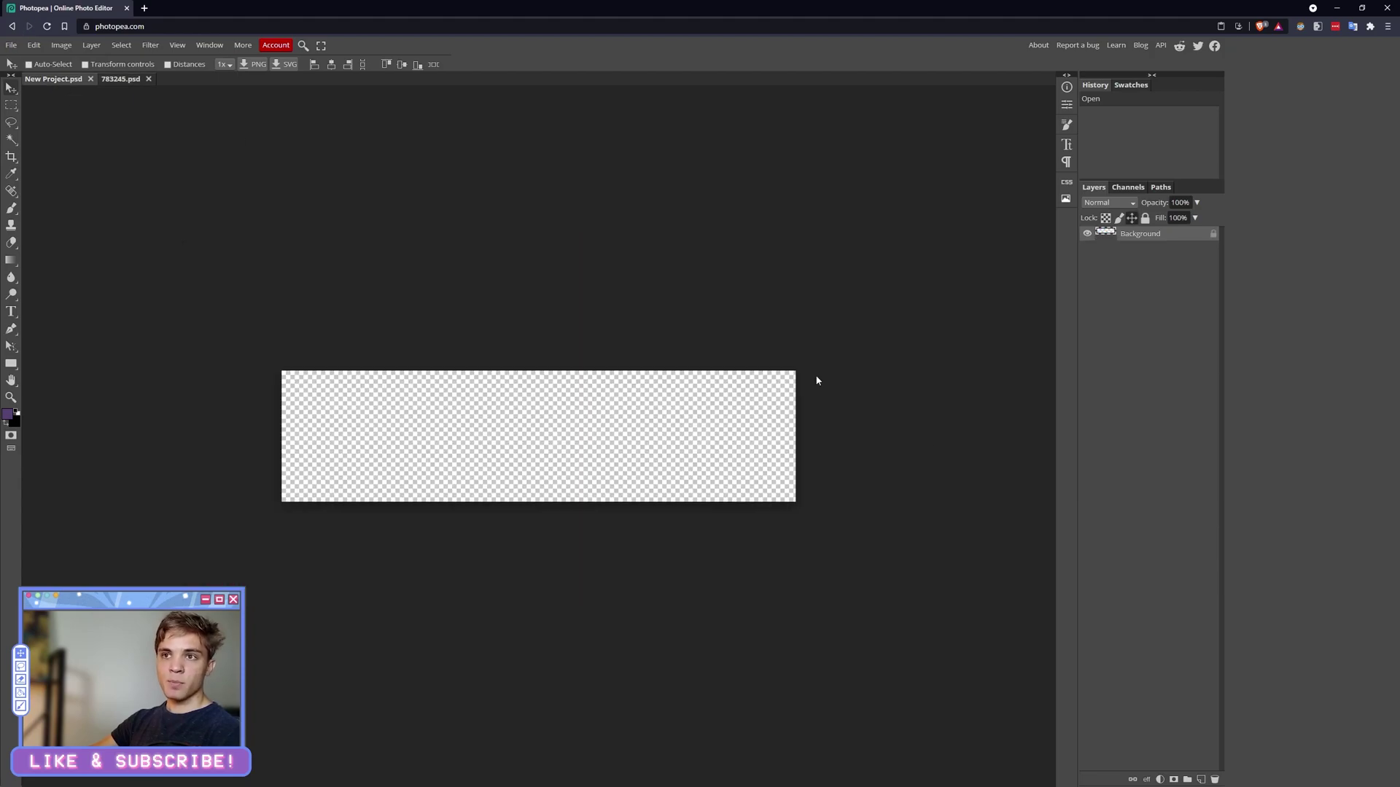
# Step: Draw a red rectangle across the canvas centre and reset the shape mode to New Layer
pyautogui.rightClick(11, 364)
pyautogui.click(57, 363)
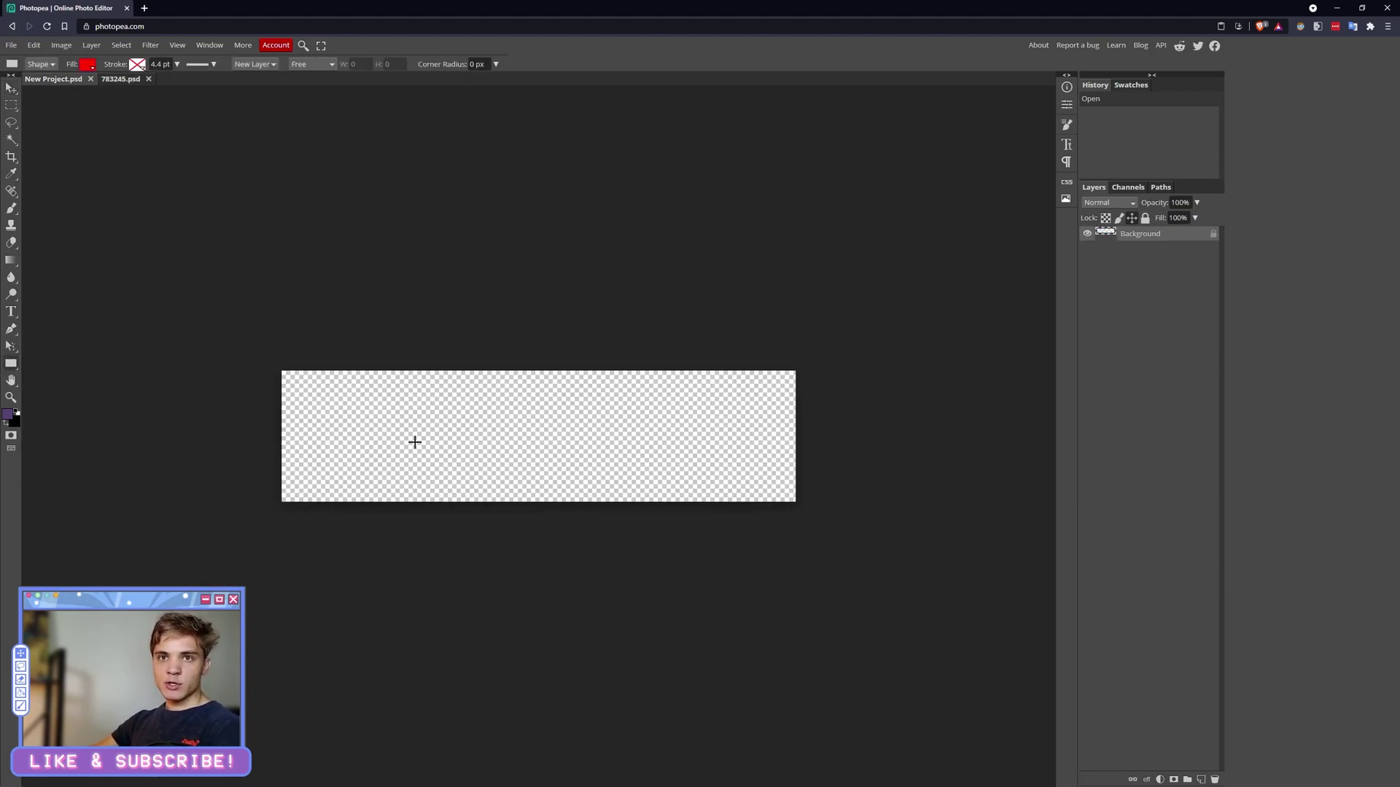
pyautogui.moveTo(315, 394); pyautogui.dragTo(762, 478)
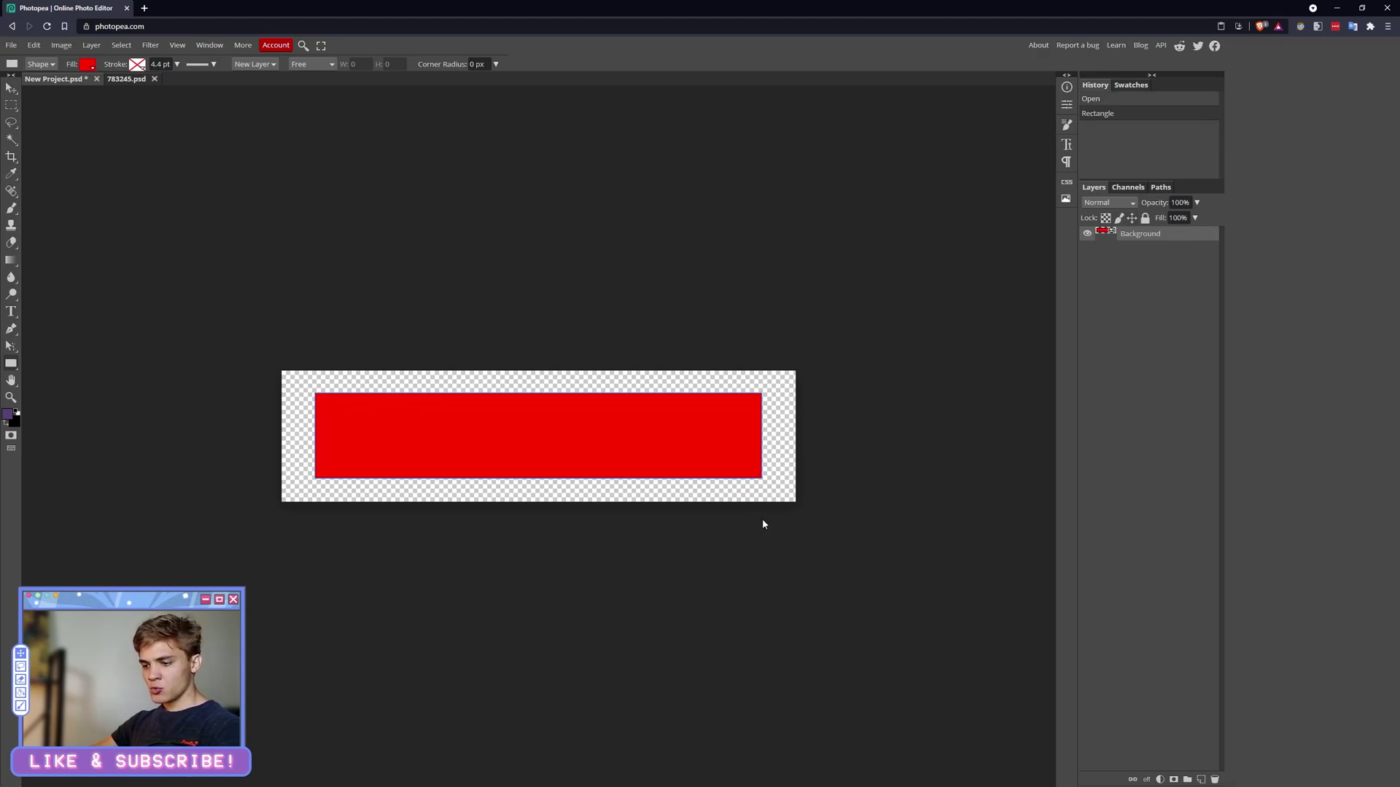
pyautogui.hotkey('ctrl', 'shift', 't')
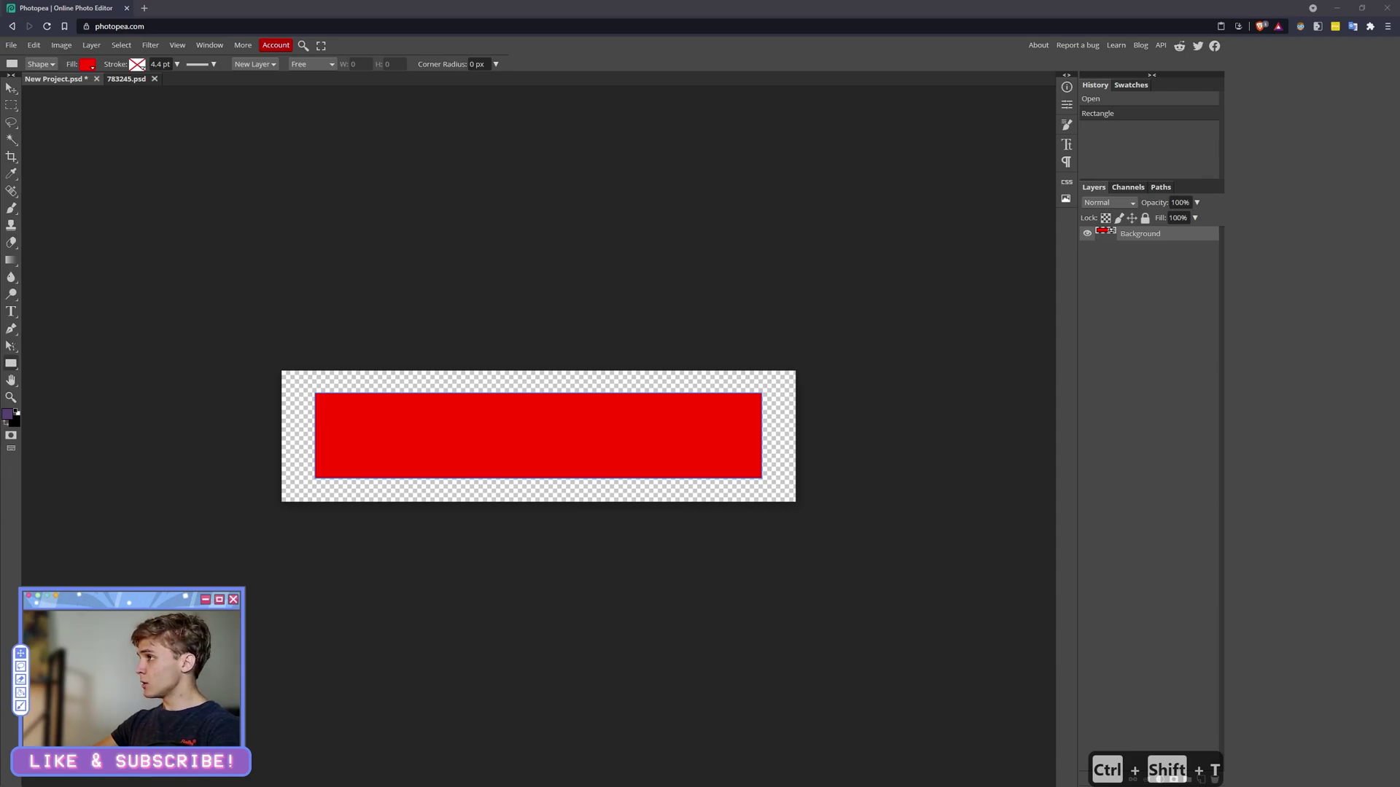
pyautogui.click(899, 5)
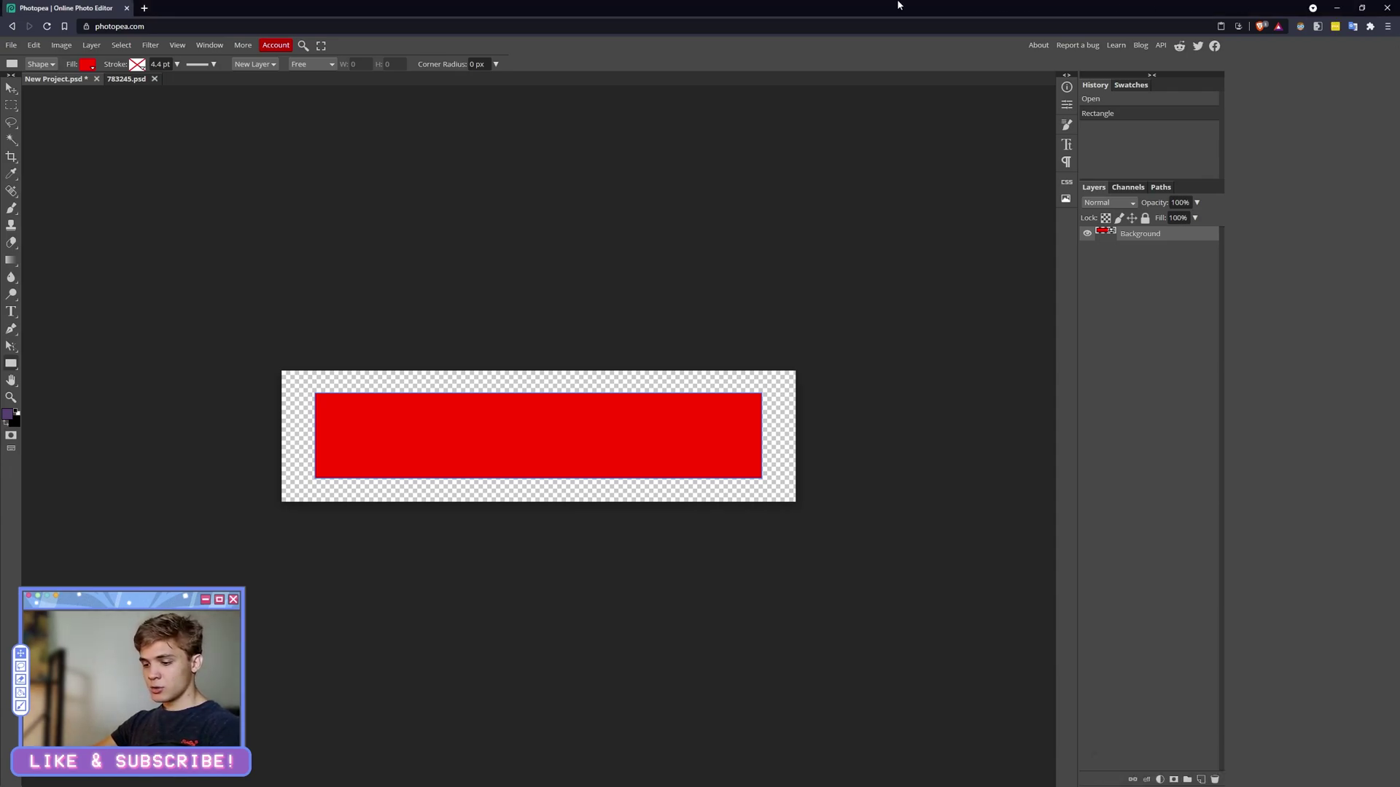
pyautogui.hotkey('alt', 'shift', 't')
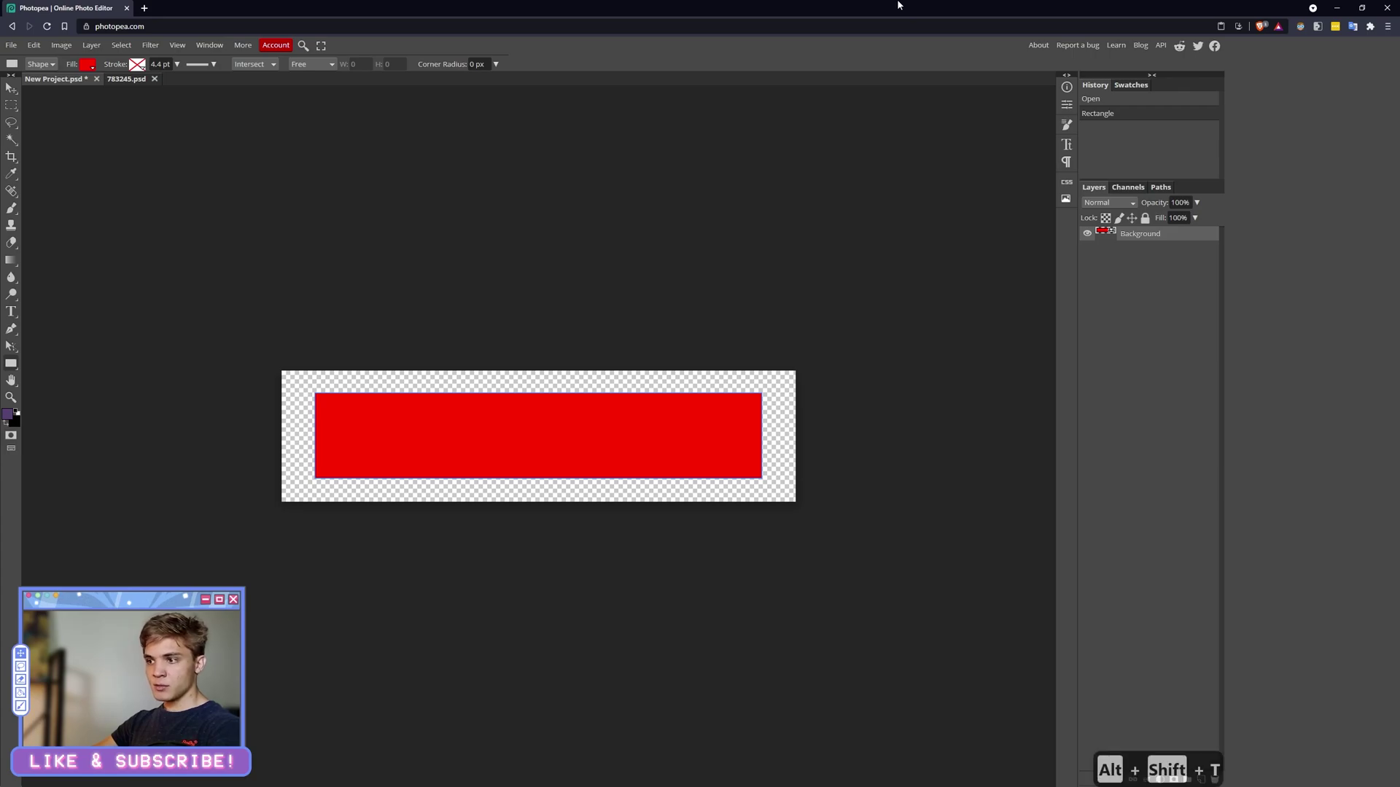
pyautogui.hotkey('alt', 't')
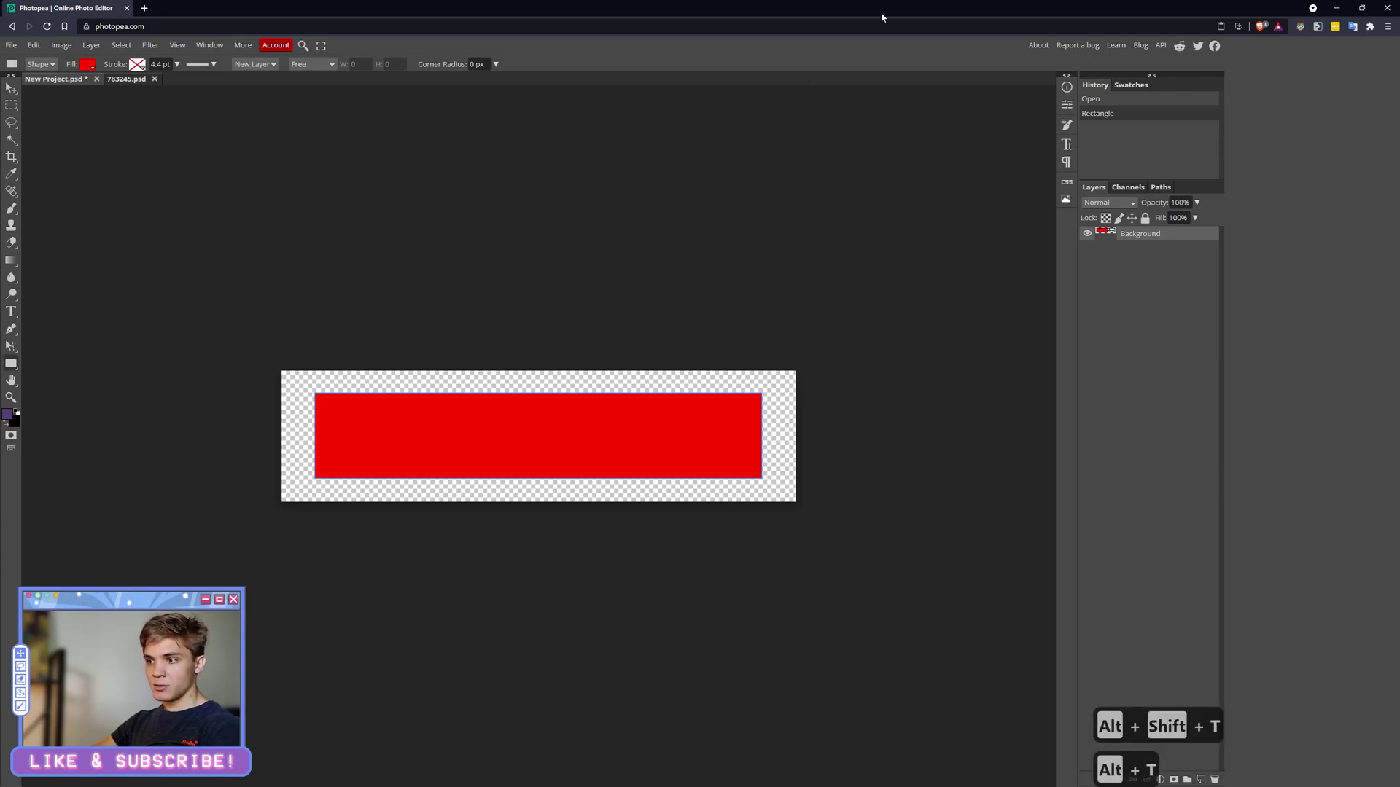
pyautogui.click(34, 45)
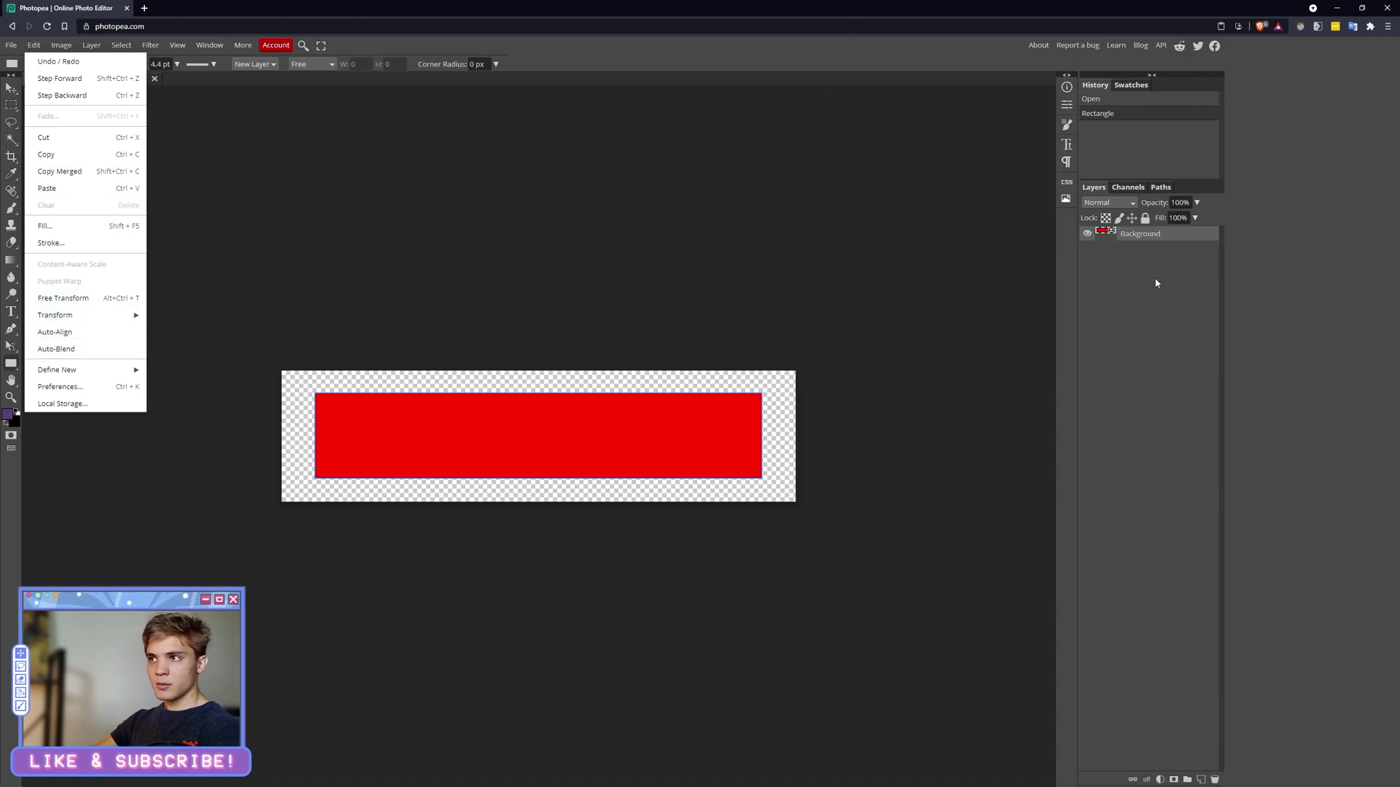
# Step: Free-transform the rectangle so it stretches to all four canvas edges
pyautogui.hotkey('ctrl', 'alt', 't')
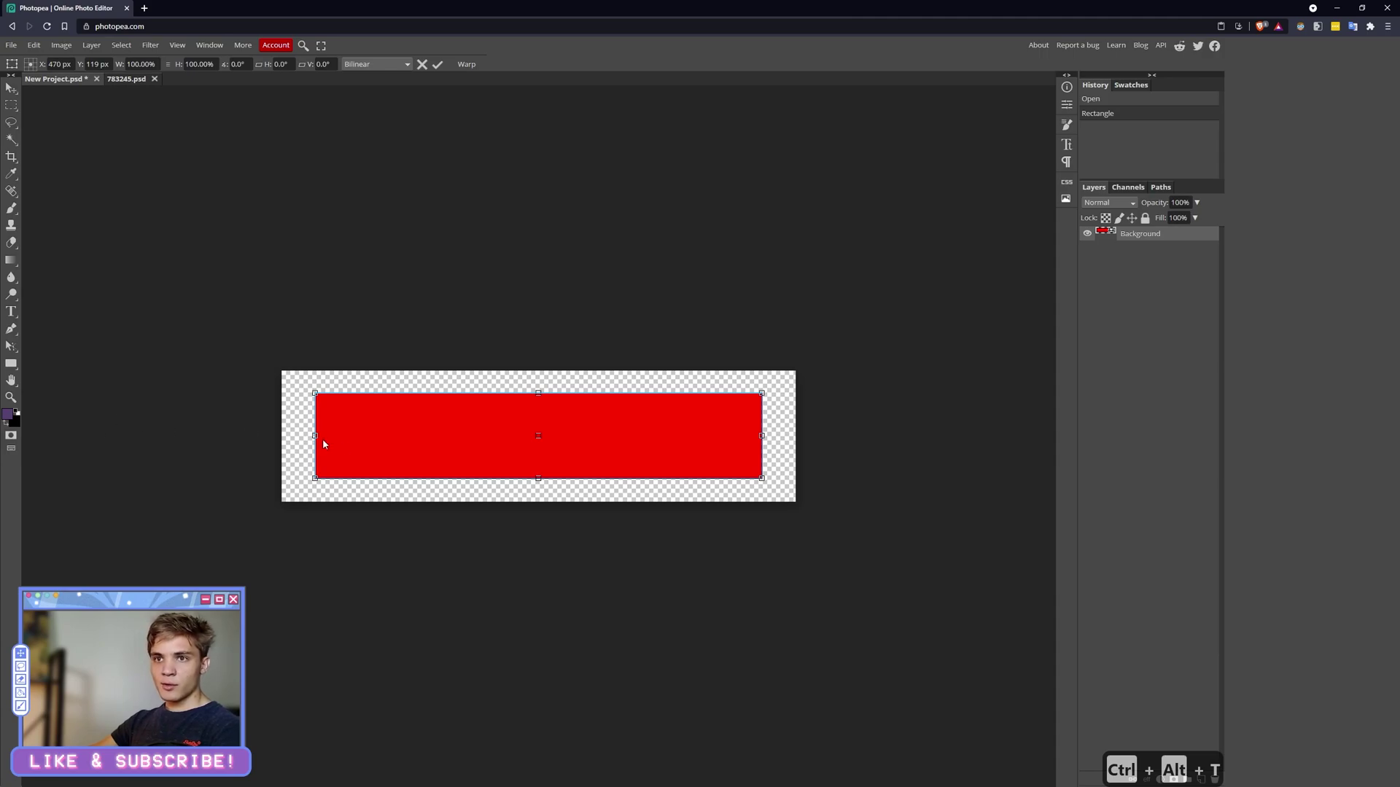
pyautogui.moveTo(317, 437); pyautogui.dragTo(282, 437)
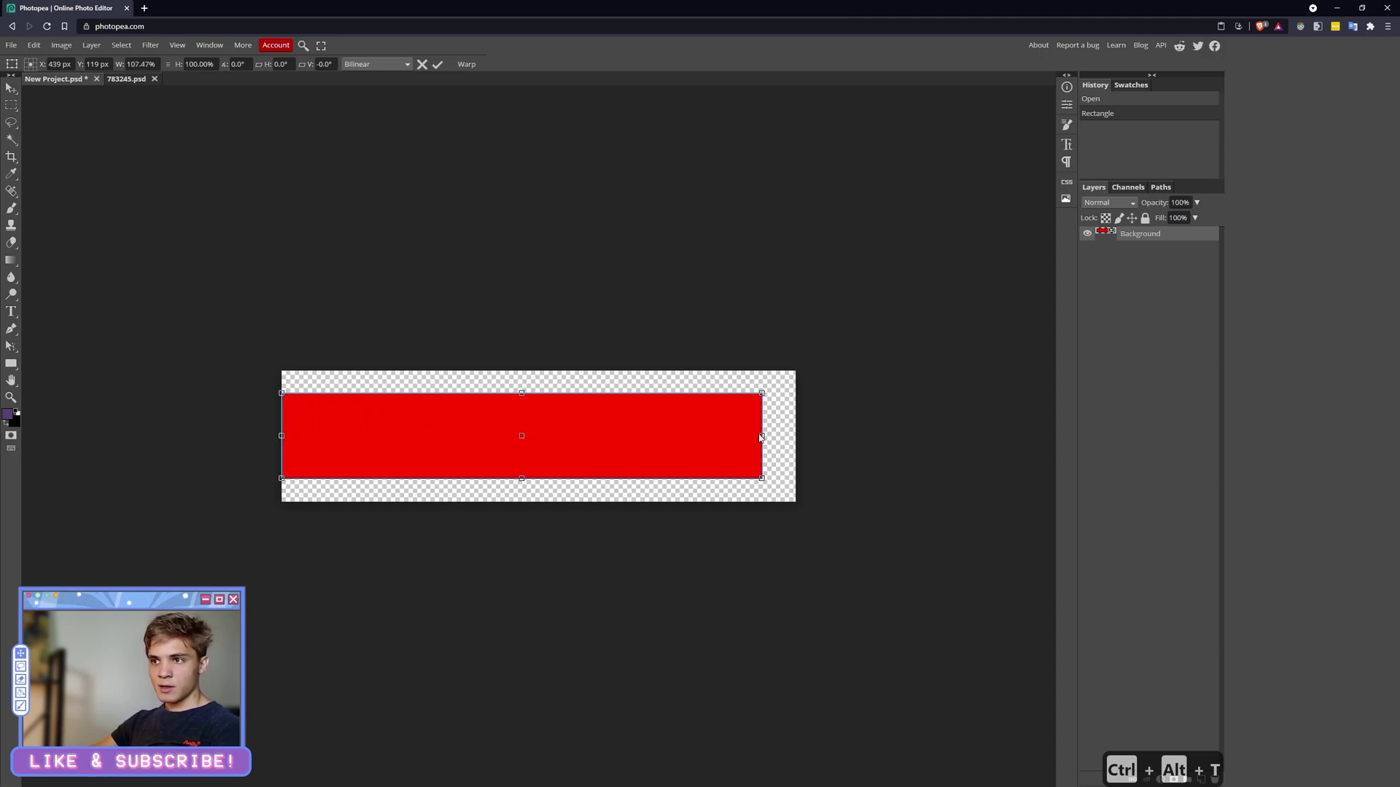
pyautogui.moveTo(759, 438); pyautogui.dragTo(796, 436)
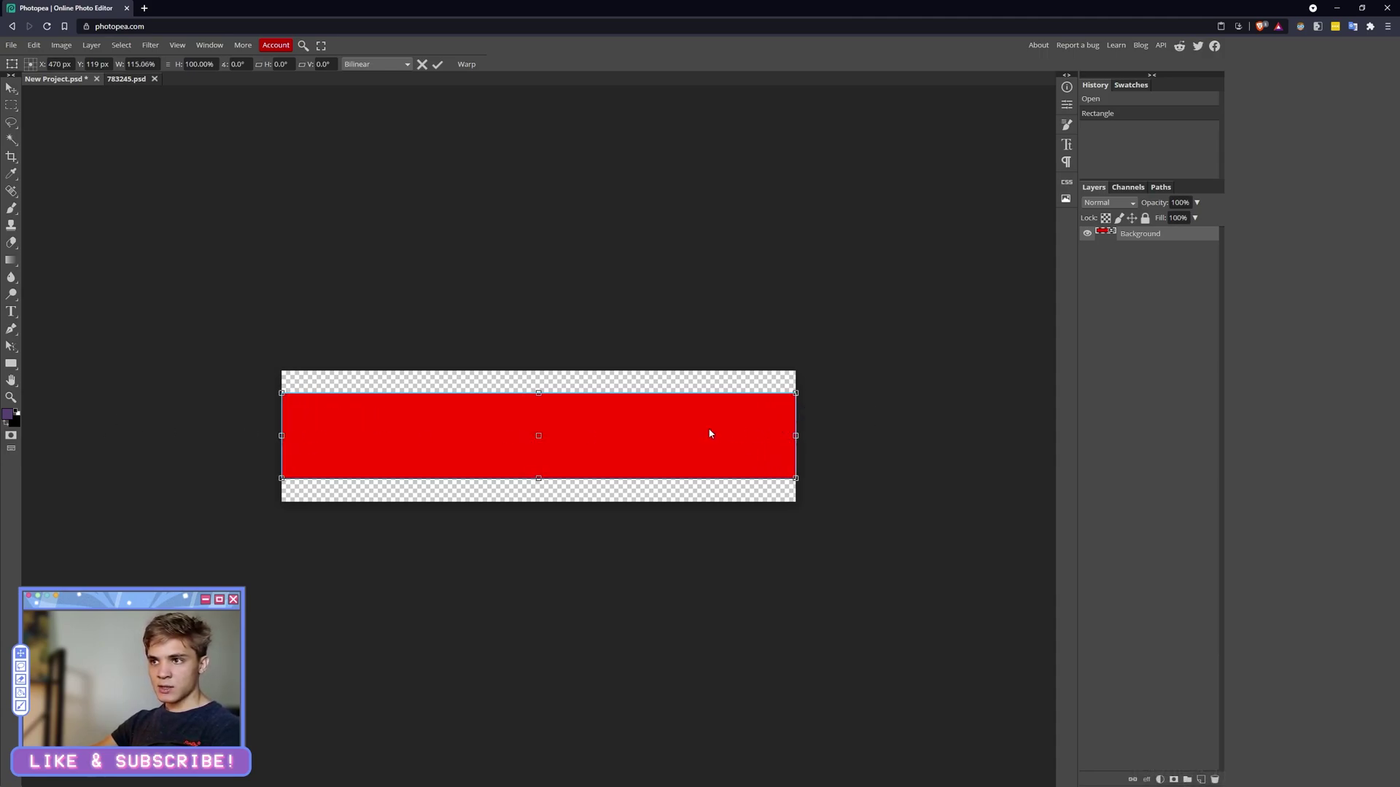
pyautogui.moveTo(540, 392); pyautogui.dragTo(540, 371)
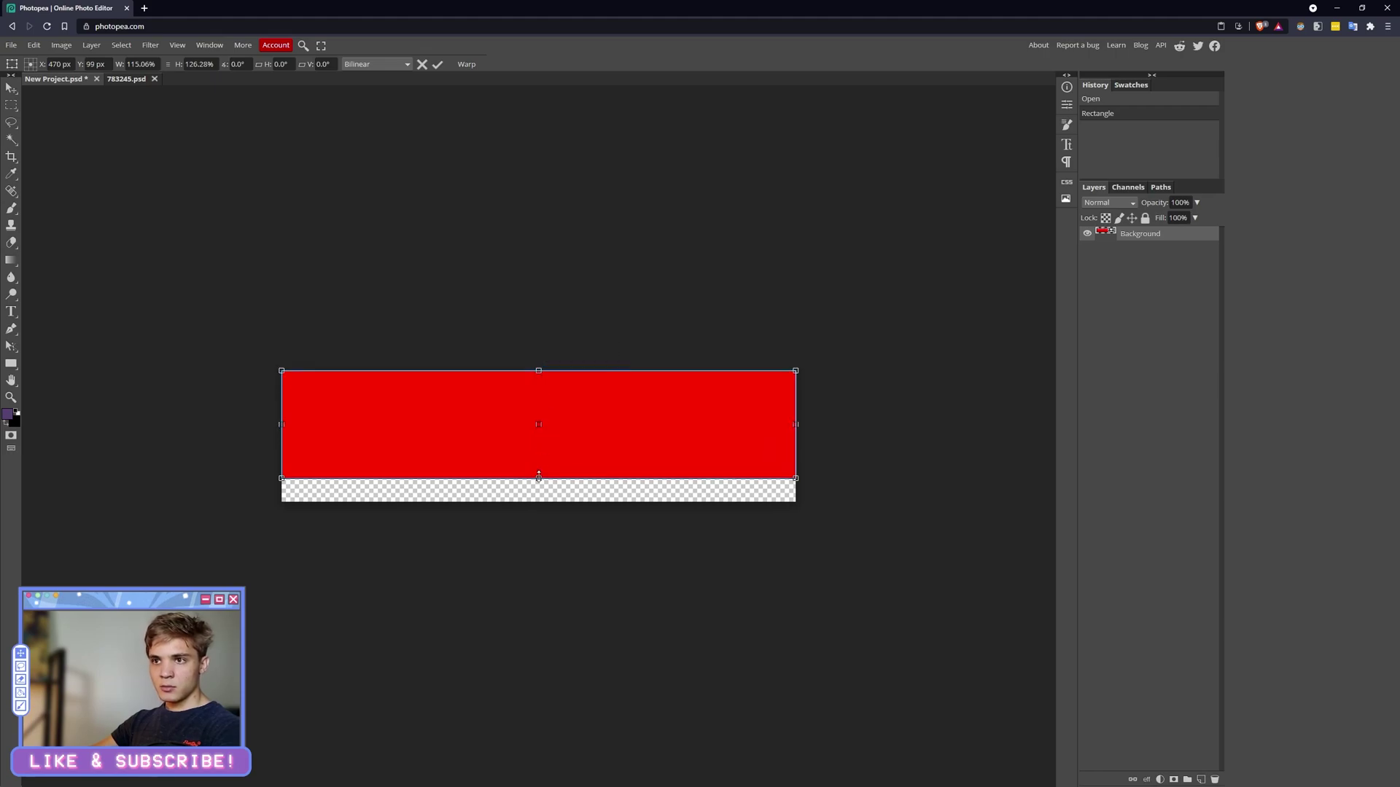
pyautogui.moveTo(538, 479); pyautogui.dragTo(537, 501)
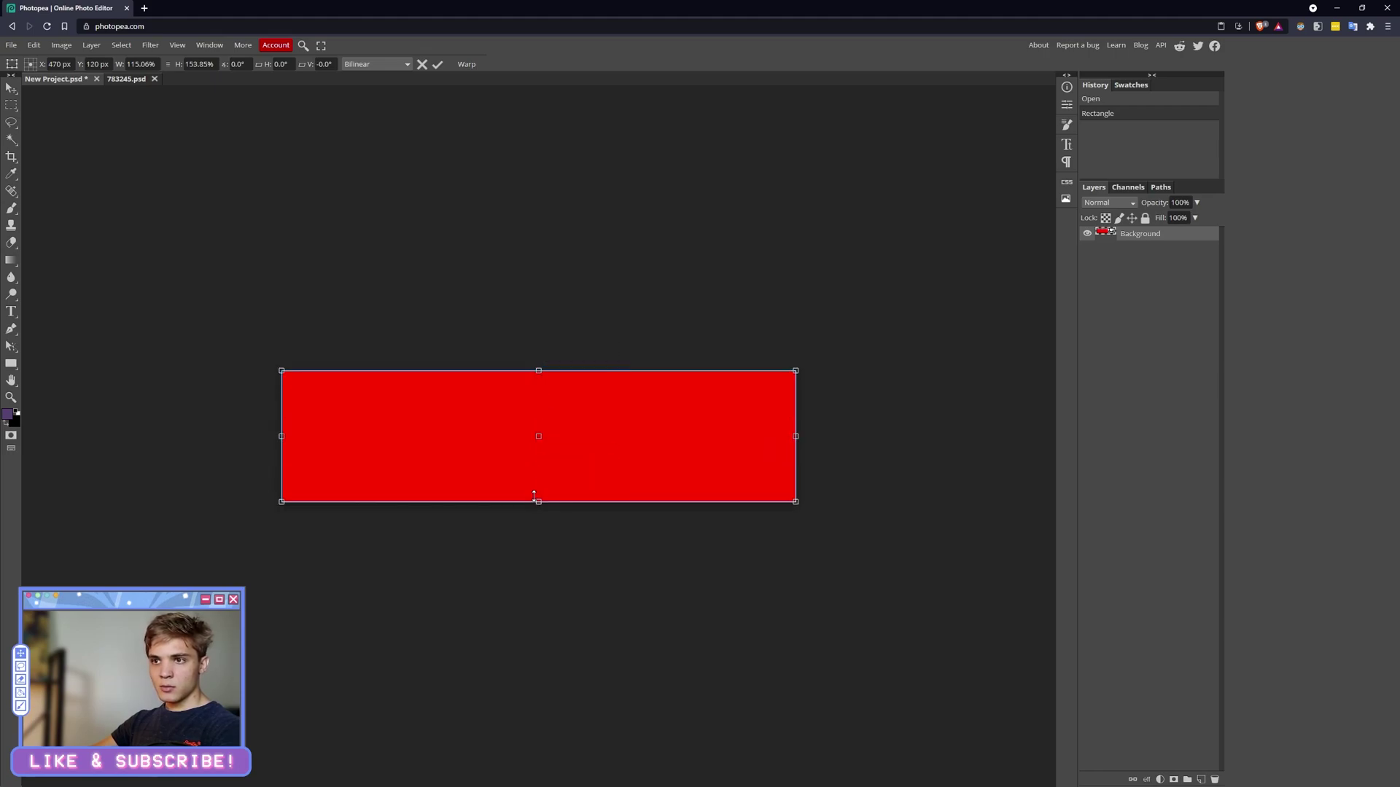
pyautogui.click(439, 65)
# Step: Set the rectangle's corner radius to 30 px in its shape properties
pyautogui.click(1066, 104)
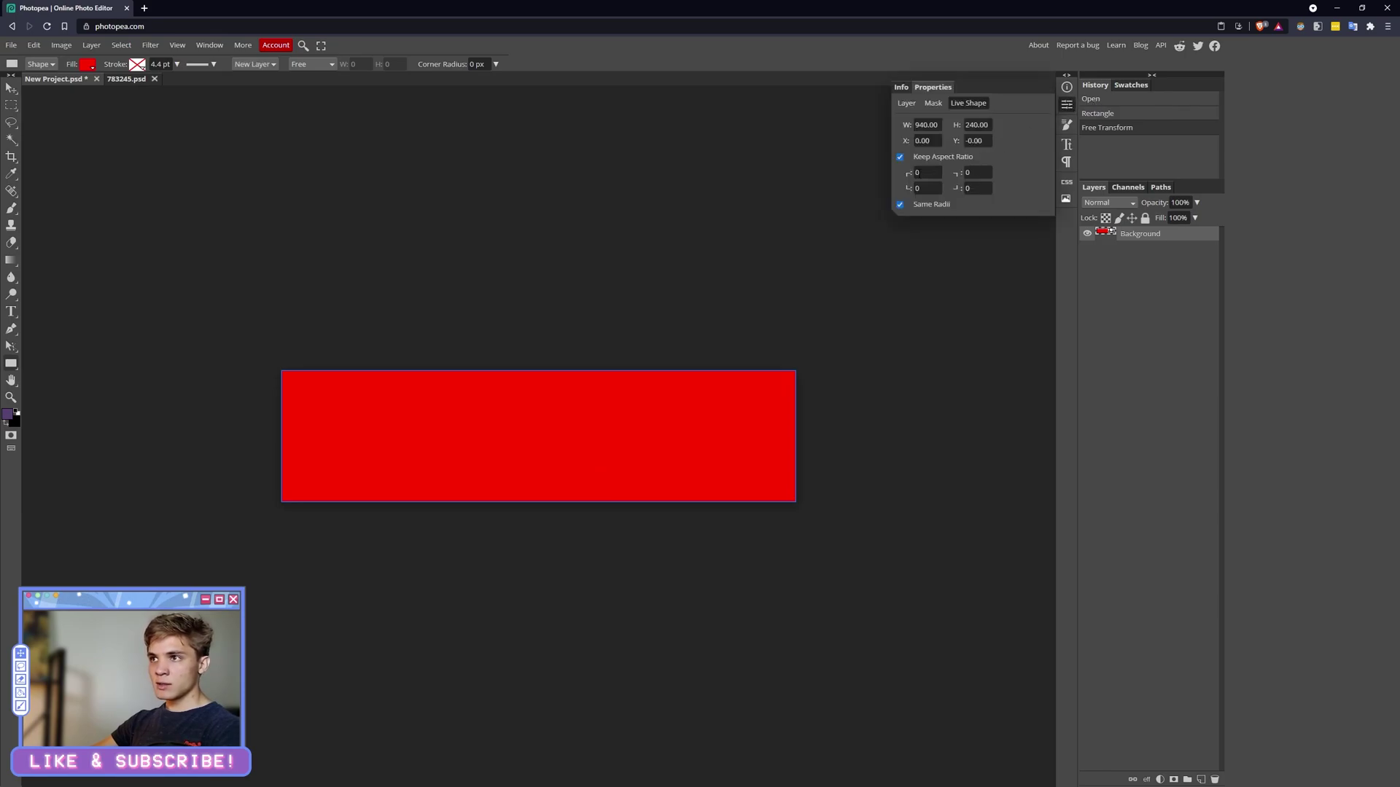
pyautogui.click(922, 173)
pyautogui.write('10')
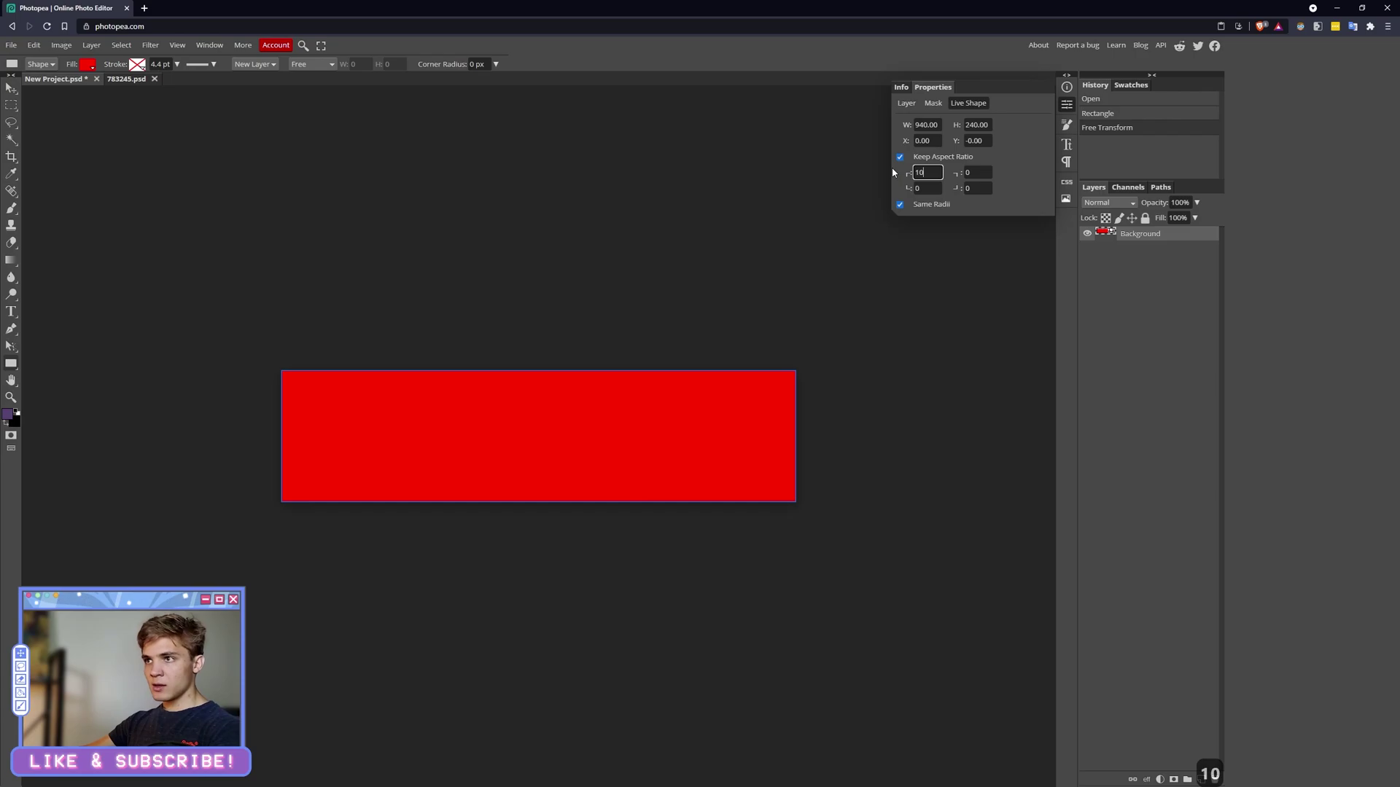
pyautogui.press('Return')
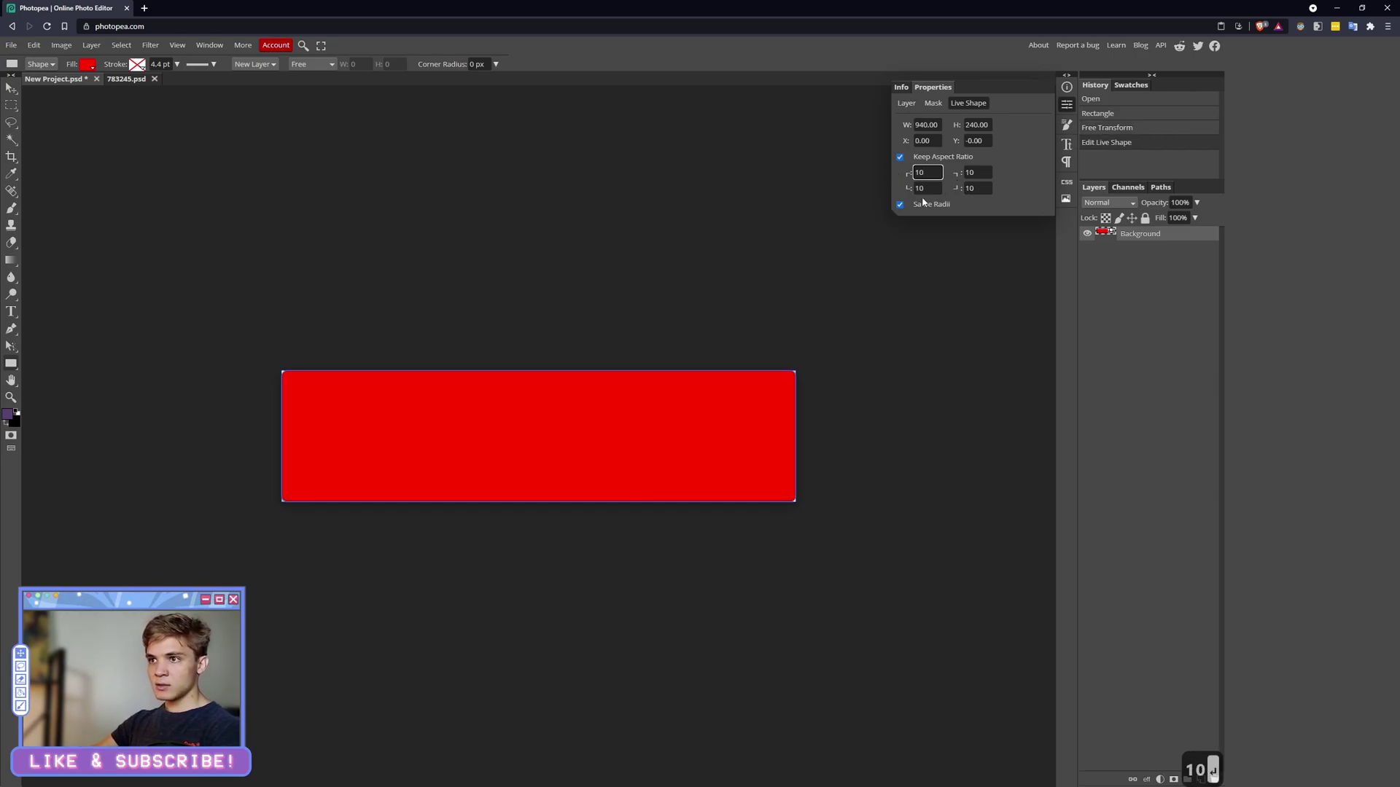
pyautogui.write('20')
pyautogui.press('Return')
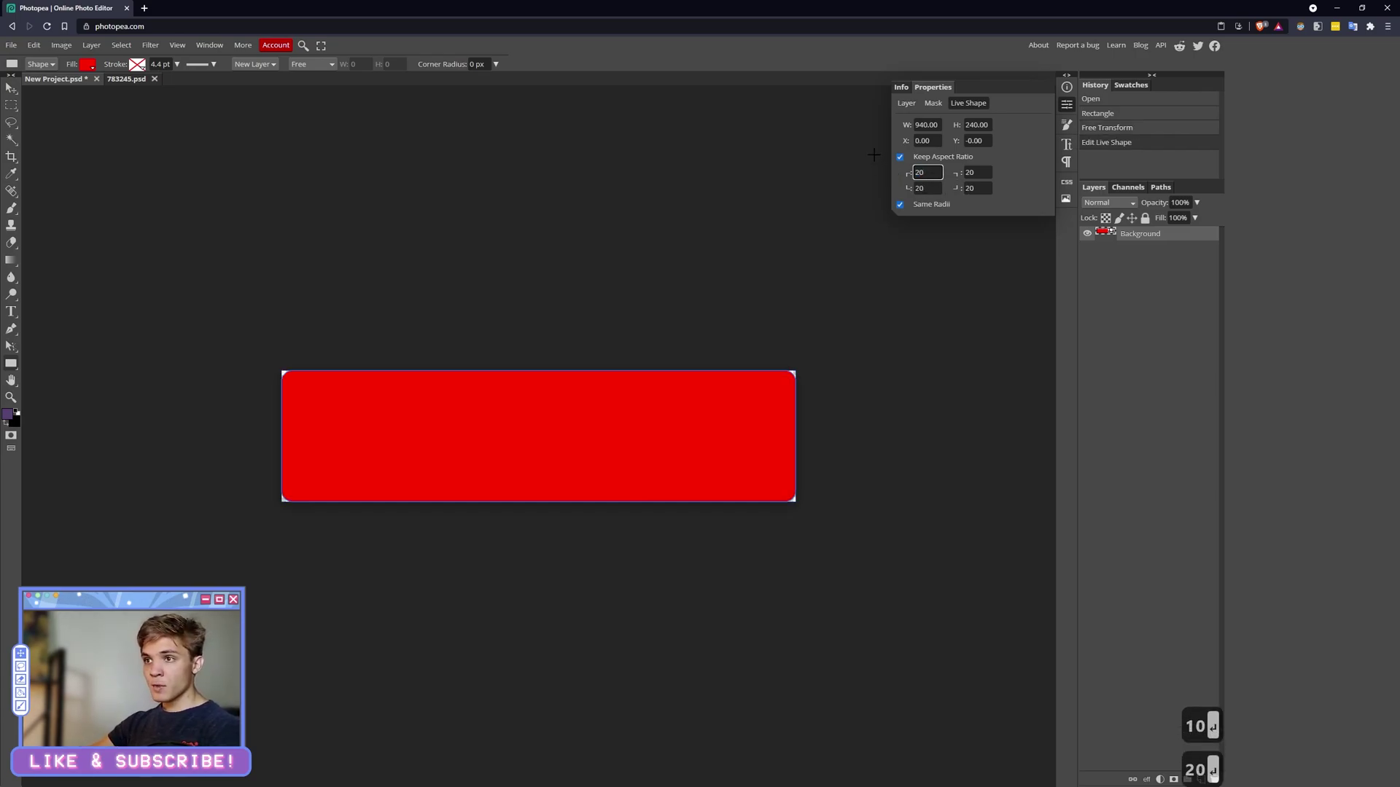
pyautogui.write('25')
pyautogui.press('Return')
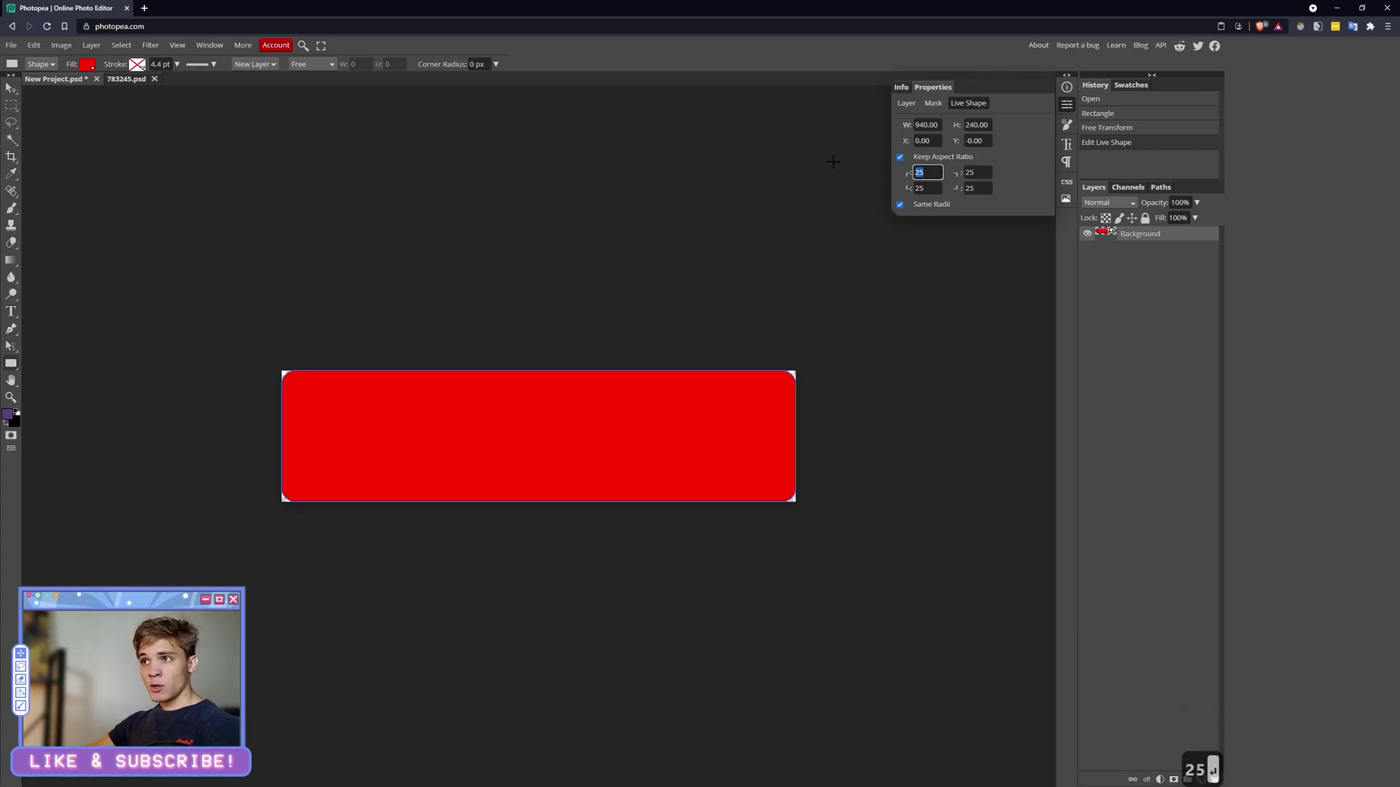
pyautogui.write('30')
pyautogui.press('Return')
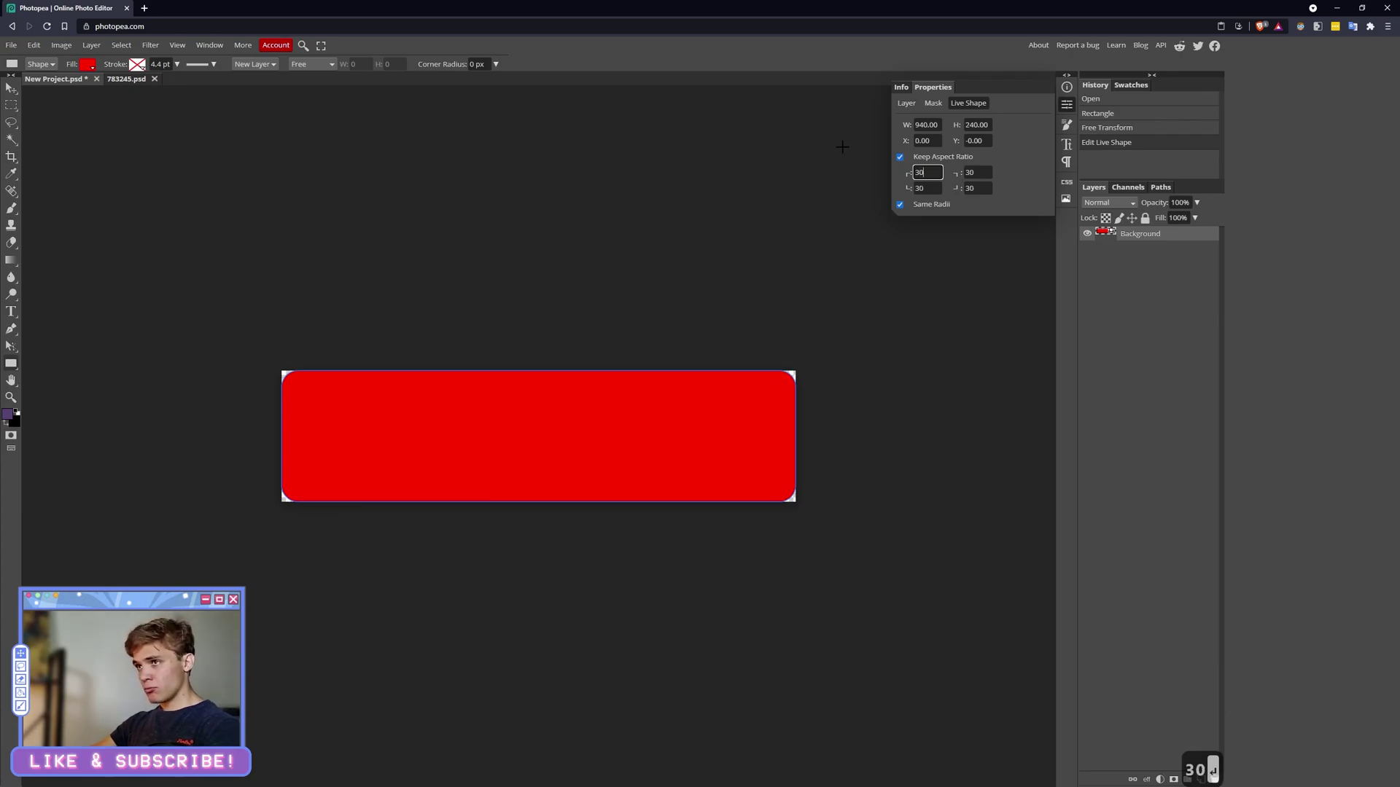
# Step: Rename the rectangle's layer to 'Base'
pyautogui.doubleClick(1133, 234)
pyautogui.write('Base')
pyautogui.press('Return')
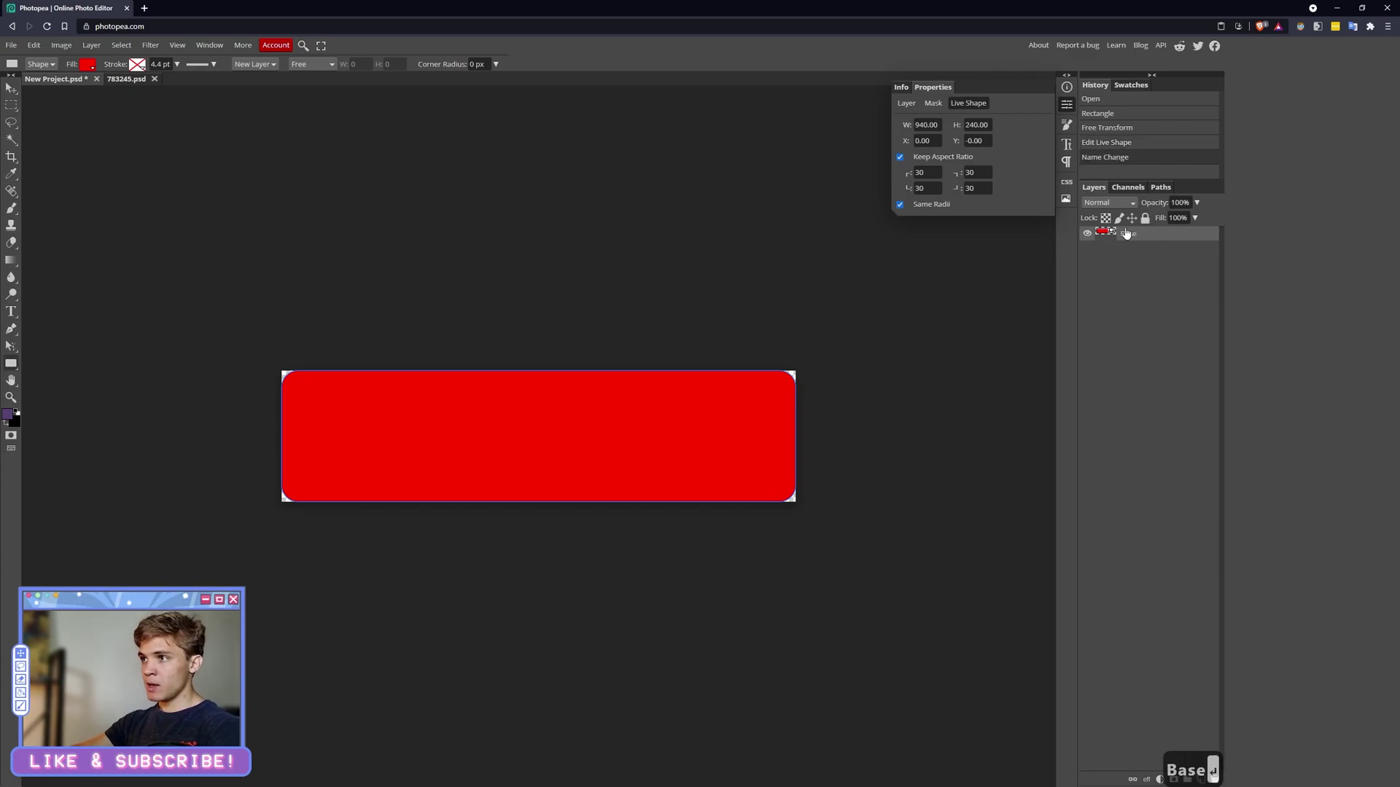
# Step: Add an Inner Shadow to the Base layer with 60% opacity
pyautogui.rightClick(1123, 232)
pyautogui.click(1133, 238)
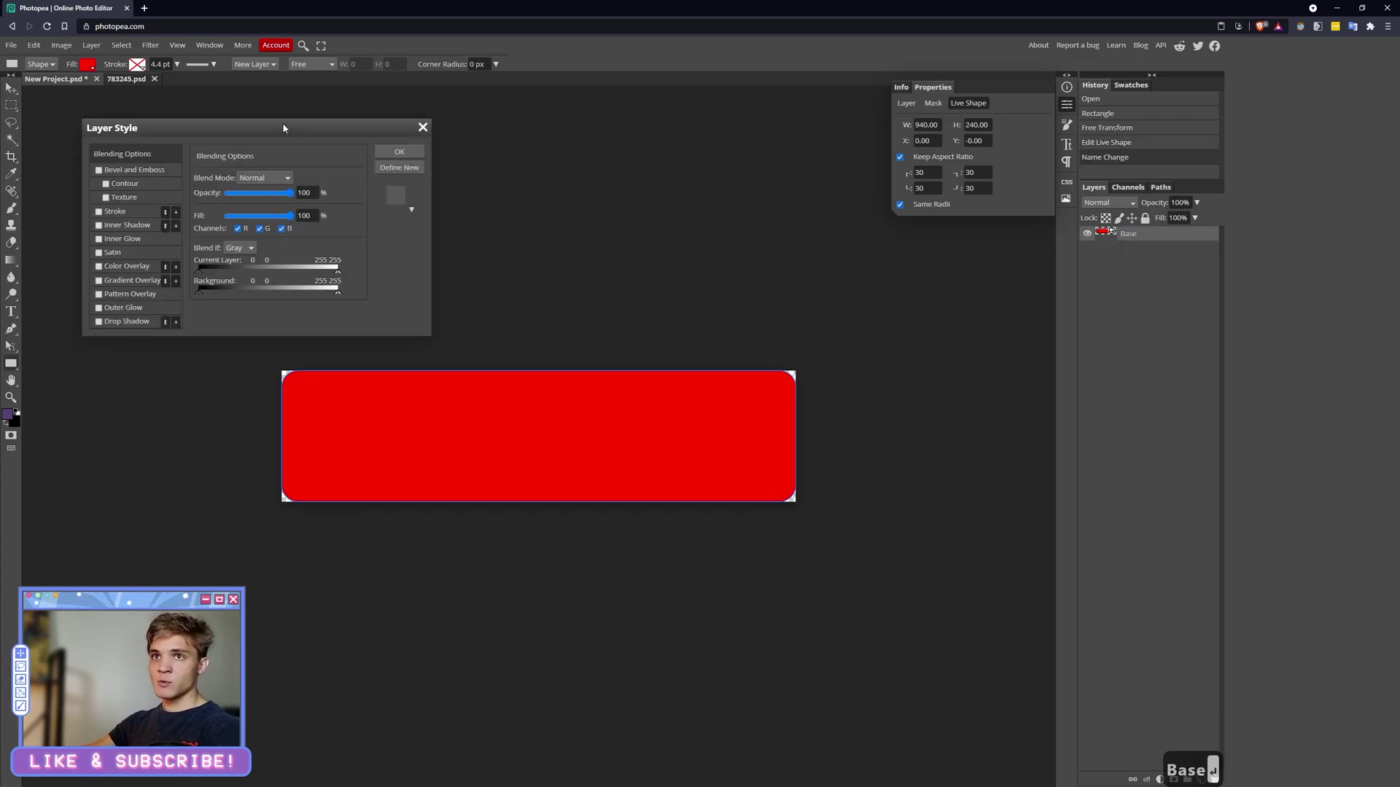
pyautogui.moveTo(284, 128); pyautogui.dragTo(1051, 235)
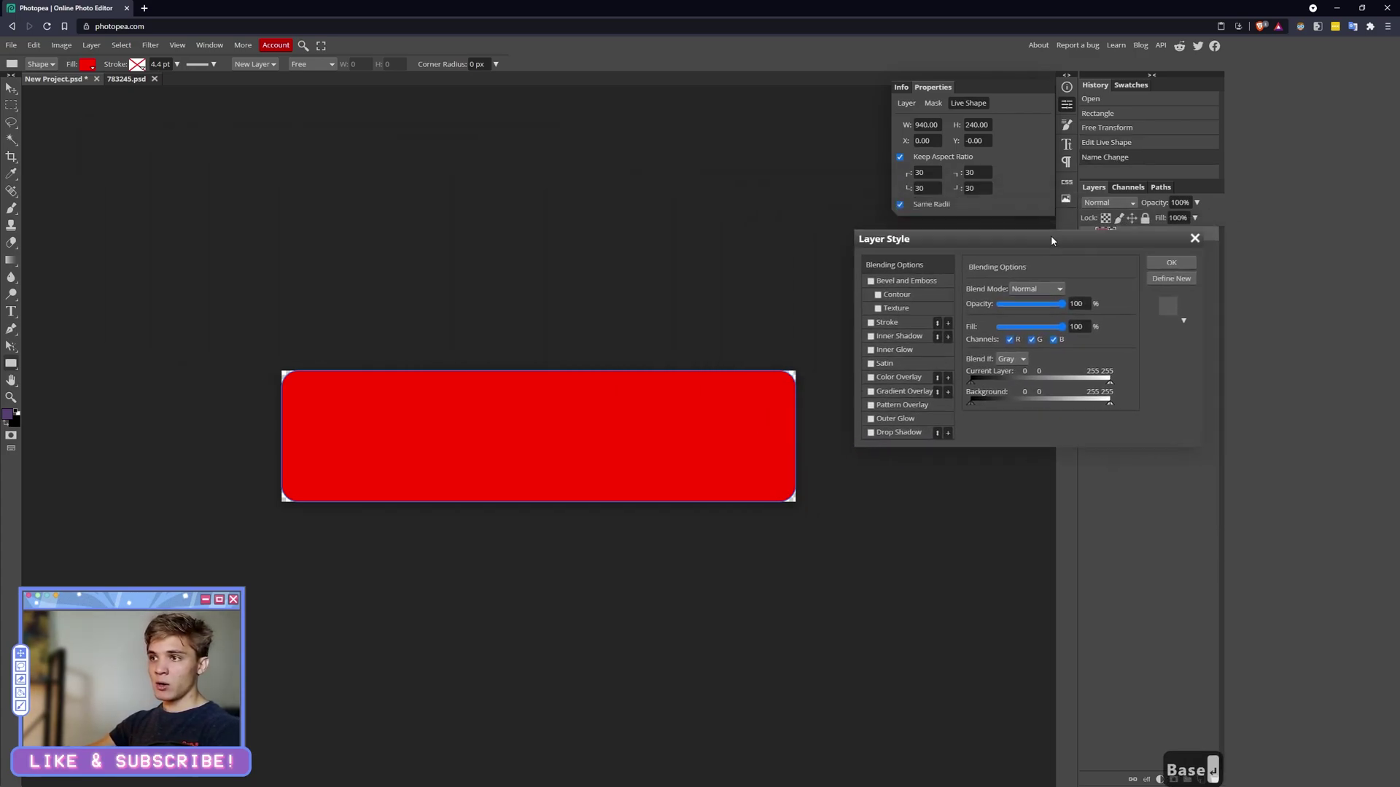
pyautogui.click(878, 339)
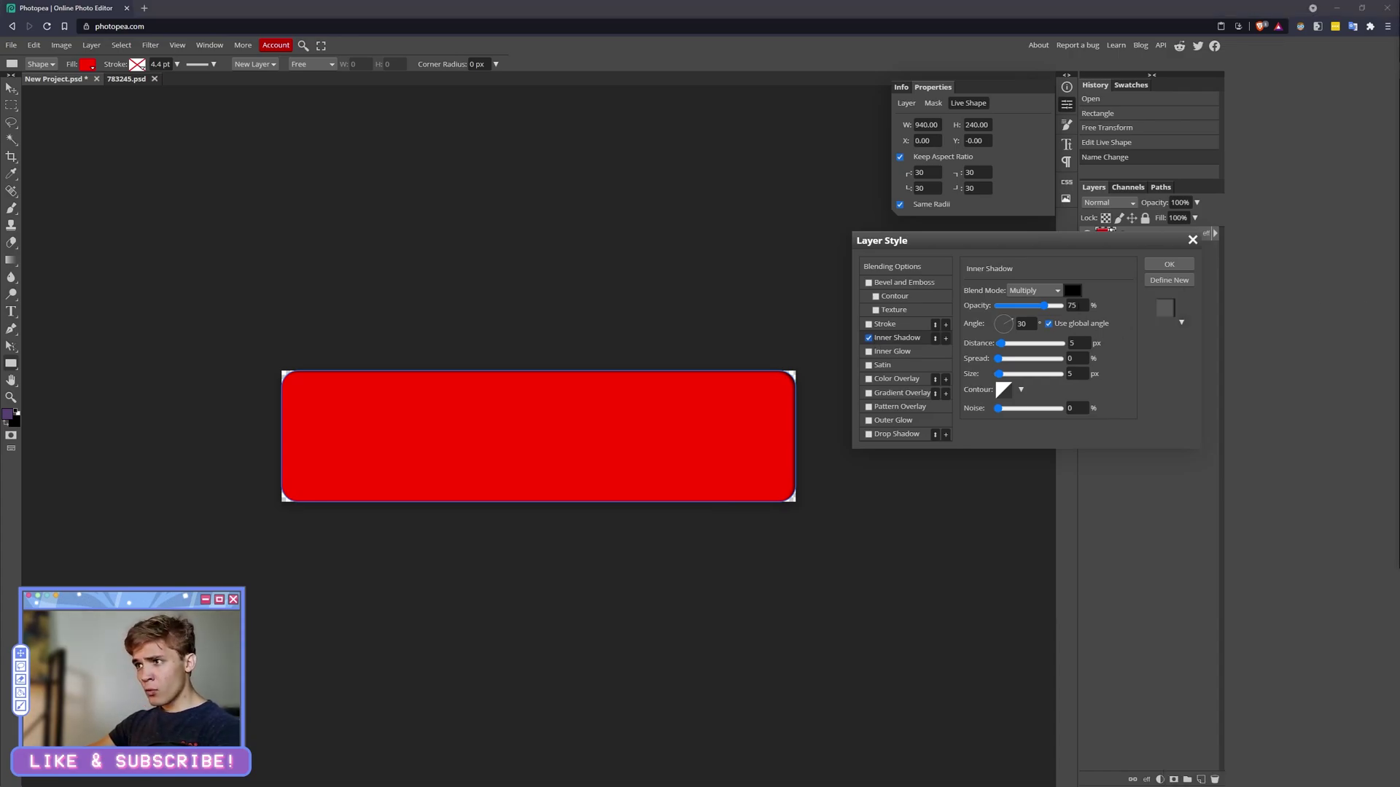
pyautogui.click(1051, 303)
pyautogui.write('53')
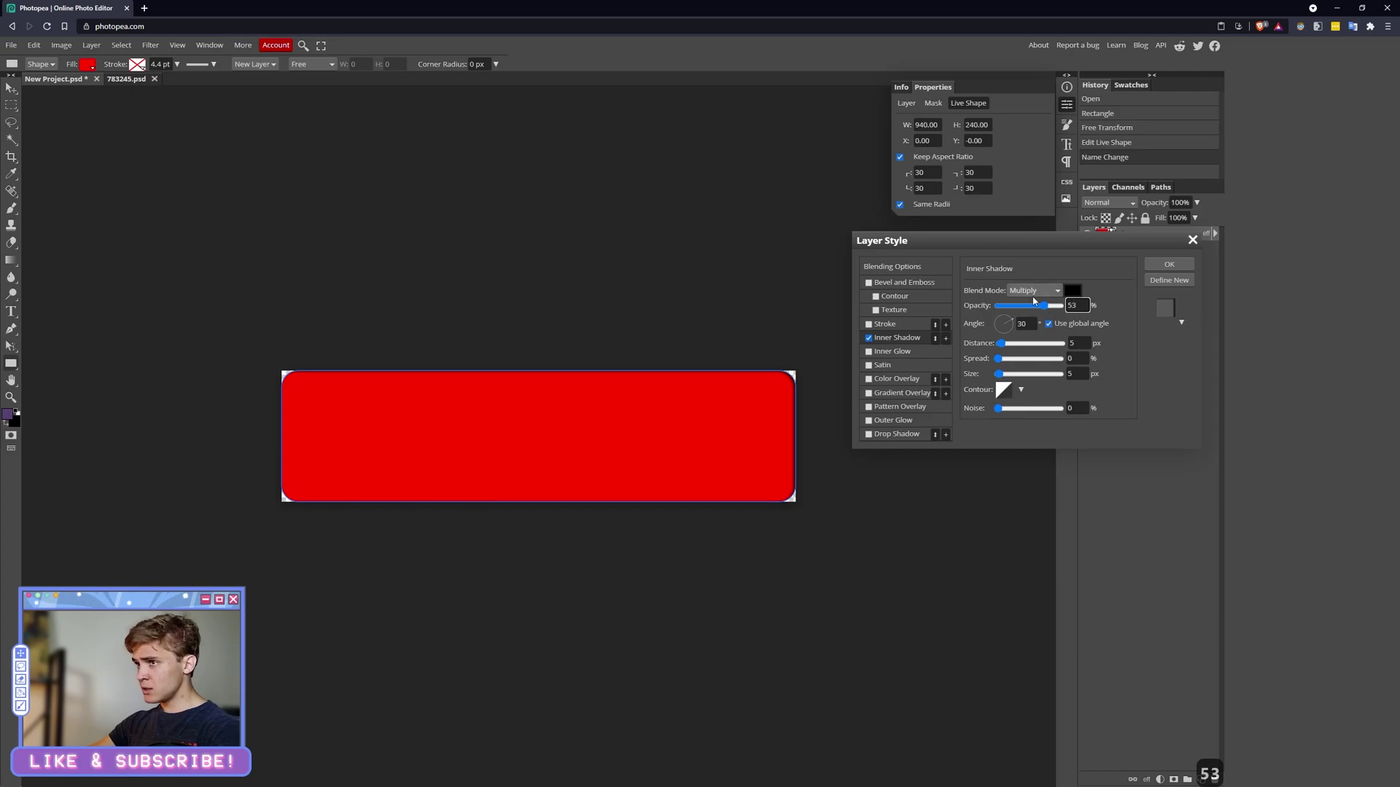
pyautogui.click(1036, 306)
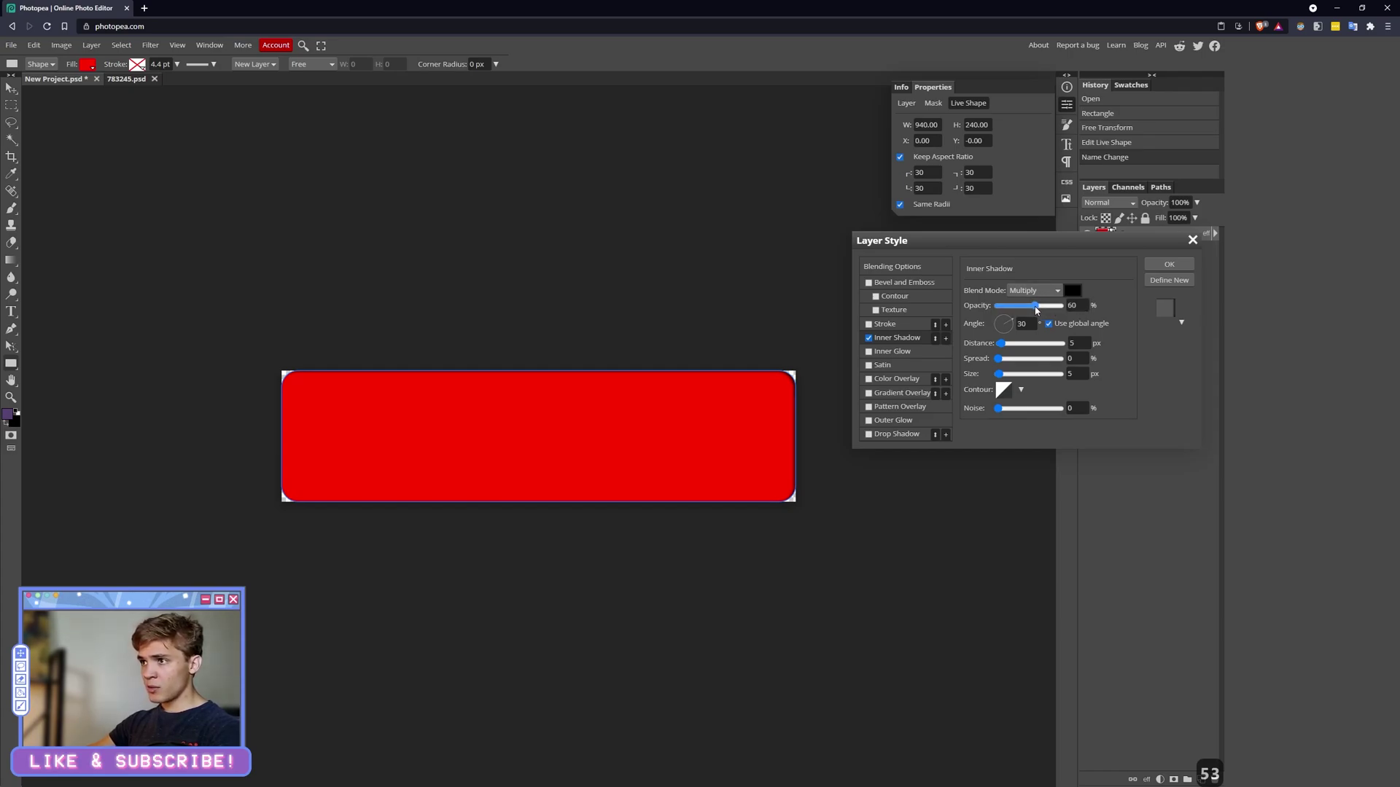
pyautogui.moveTo(1036, 310); pyautogui.dragTo(1034, 310)
# Step: Set the inner shadow's distance to 0, spread to 19 and size to 21, then apply
pyautogui.click(1081, 345)
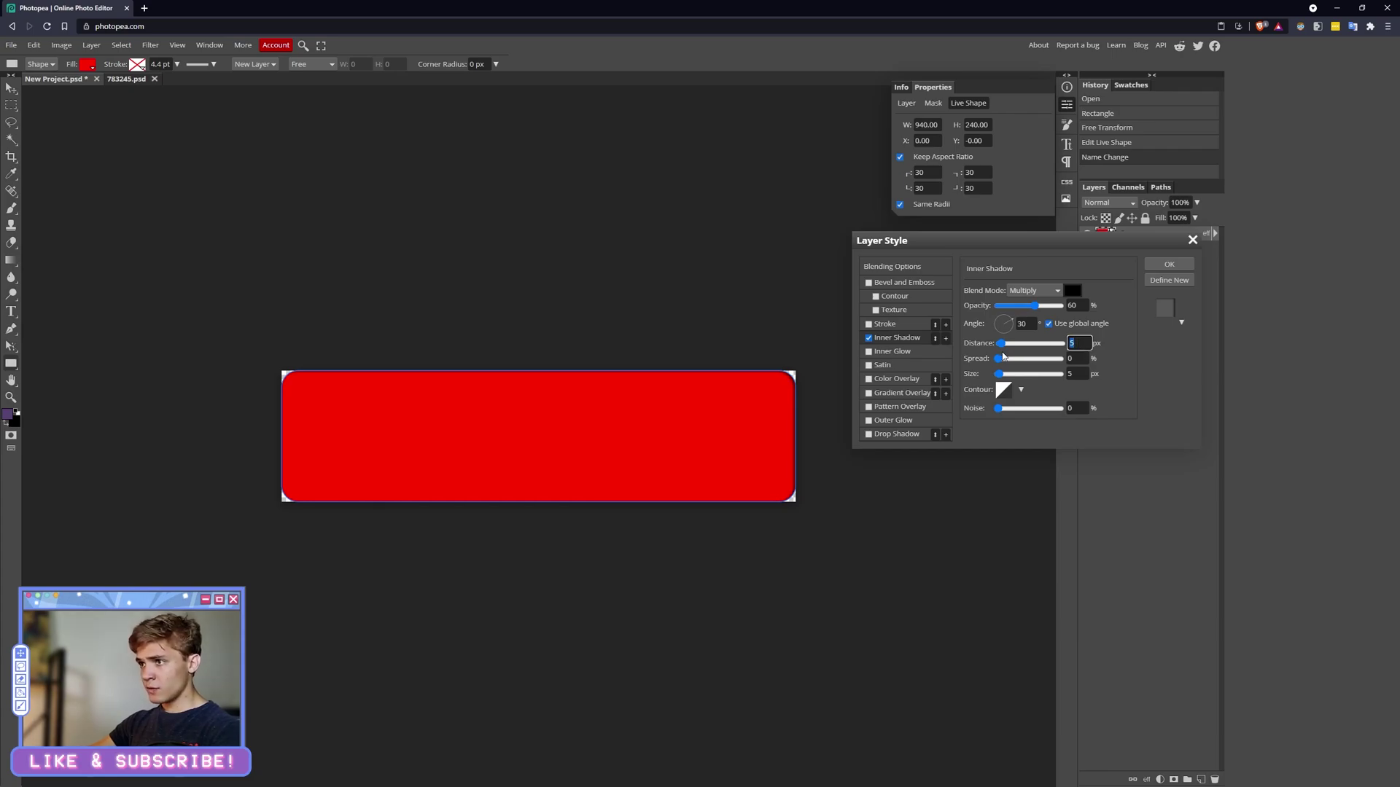
pyautogui.write('0')
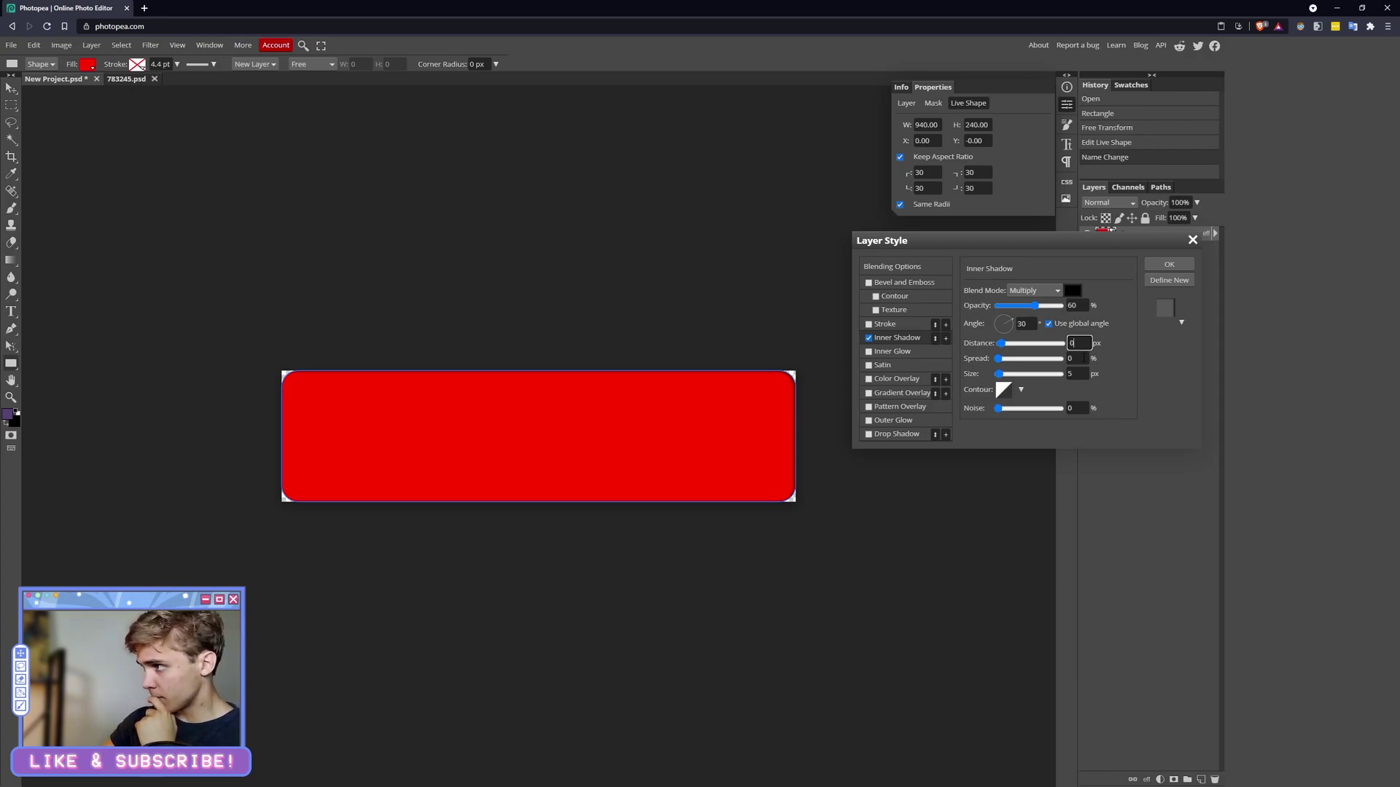
pyautogui.press('Tab')
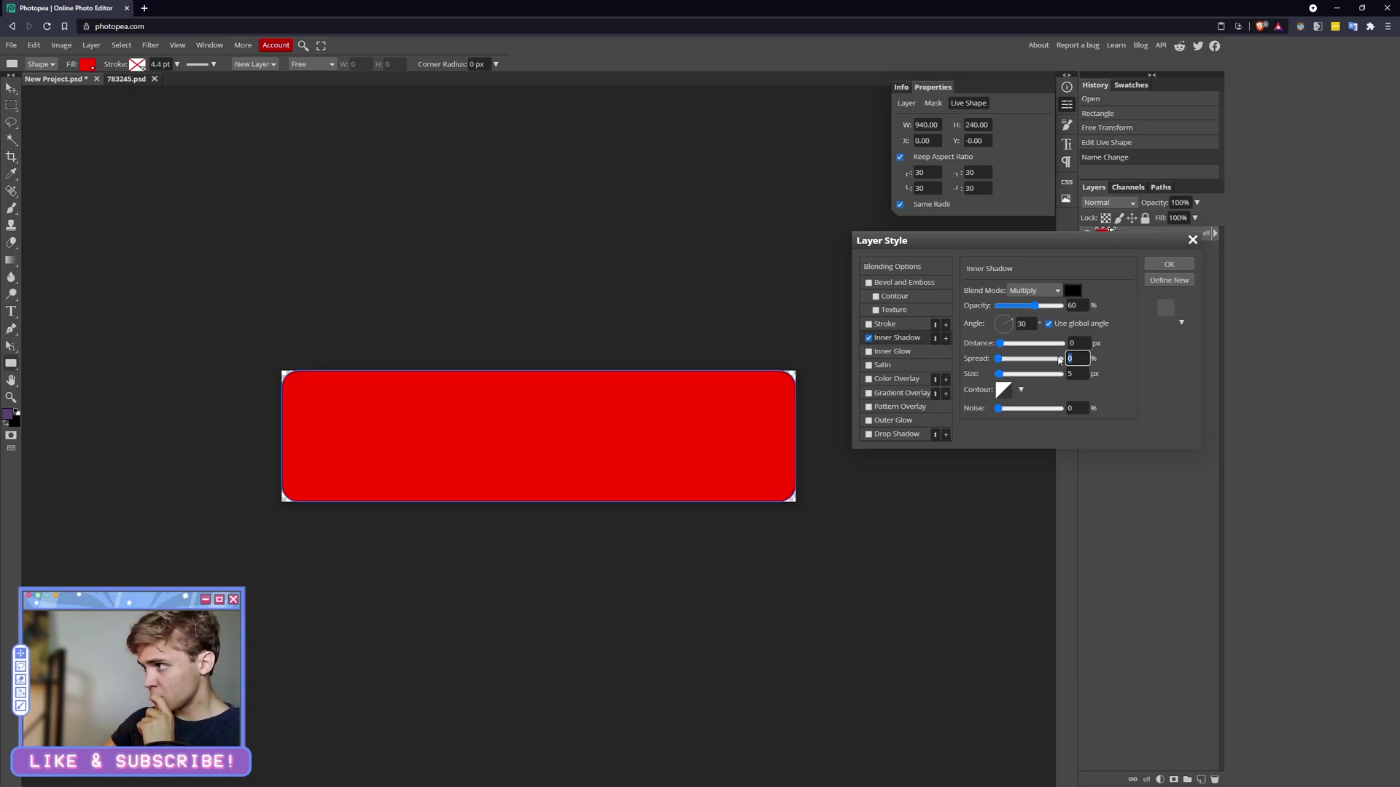
pyautogui.write('19')
pyautogui.press('Return')
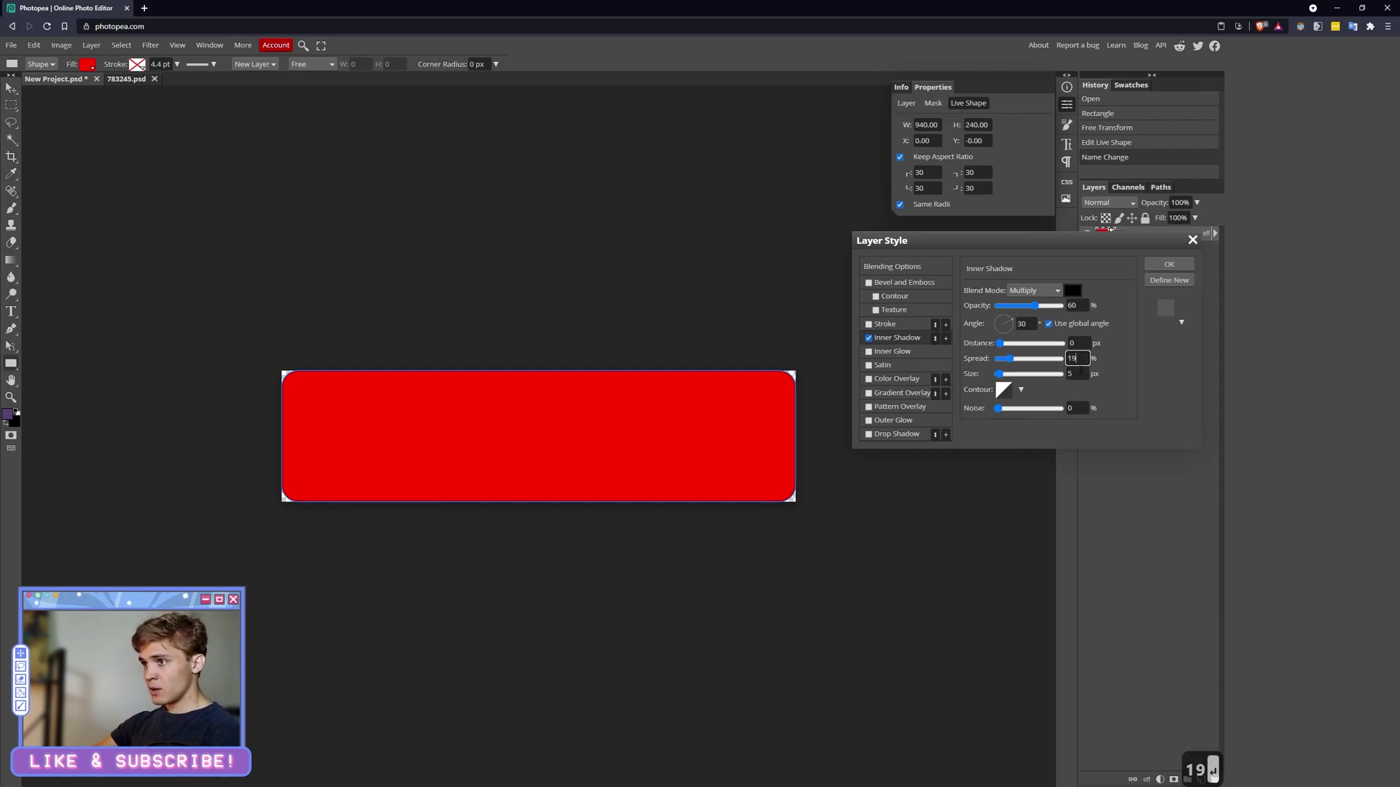
pyautogui.click(1081, 373)
pyautogui.write('21')
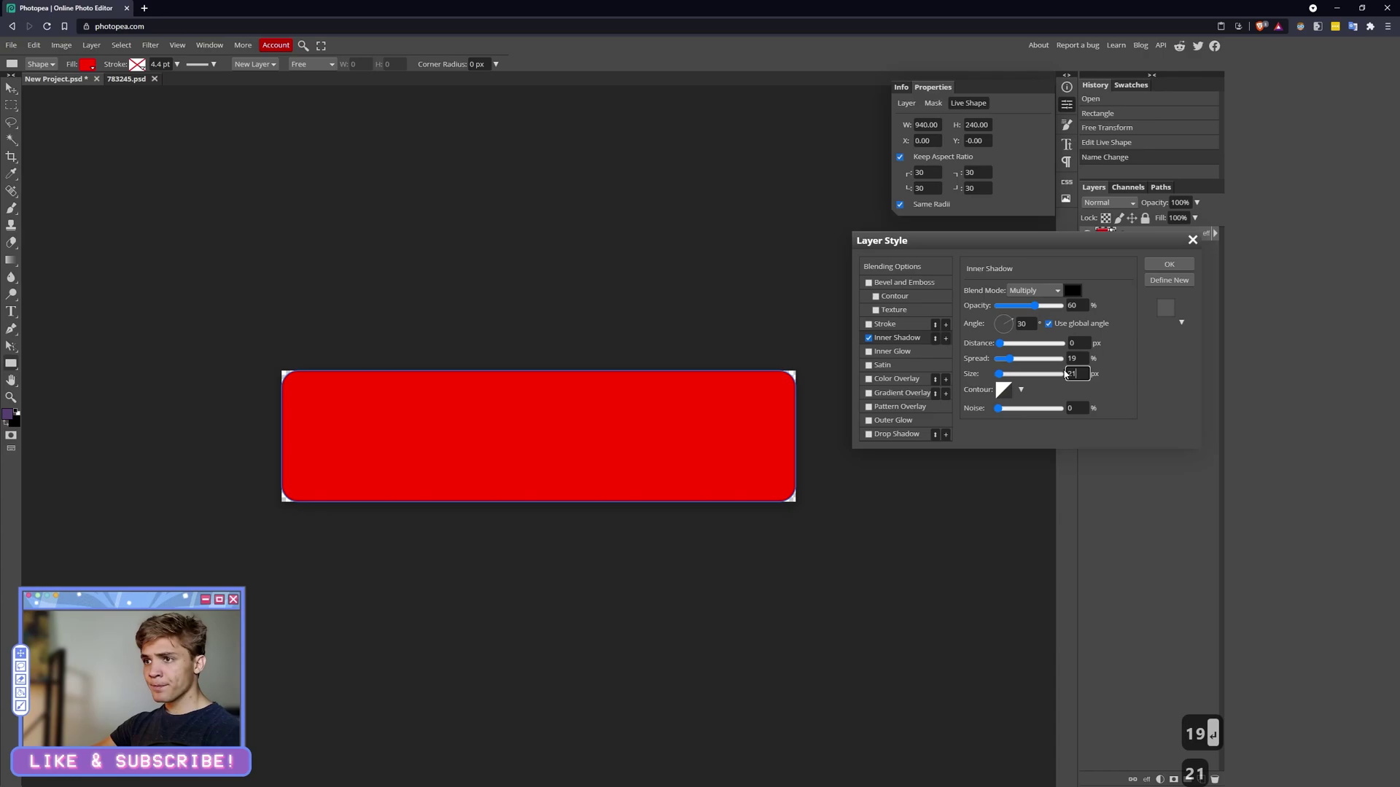
pyautogui.press('Return')
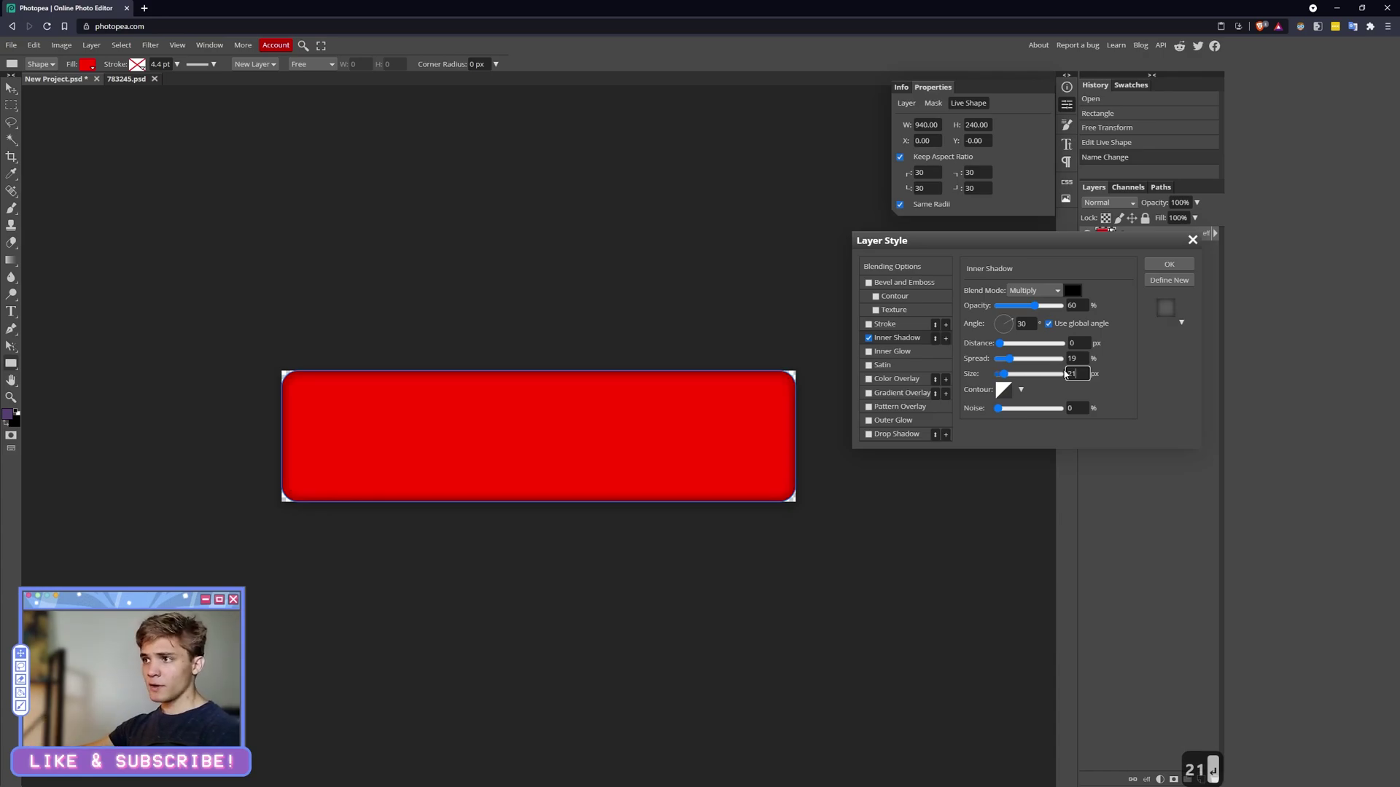
pyautogui.click(1169, 263)
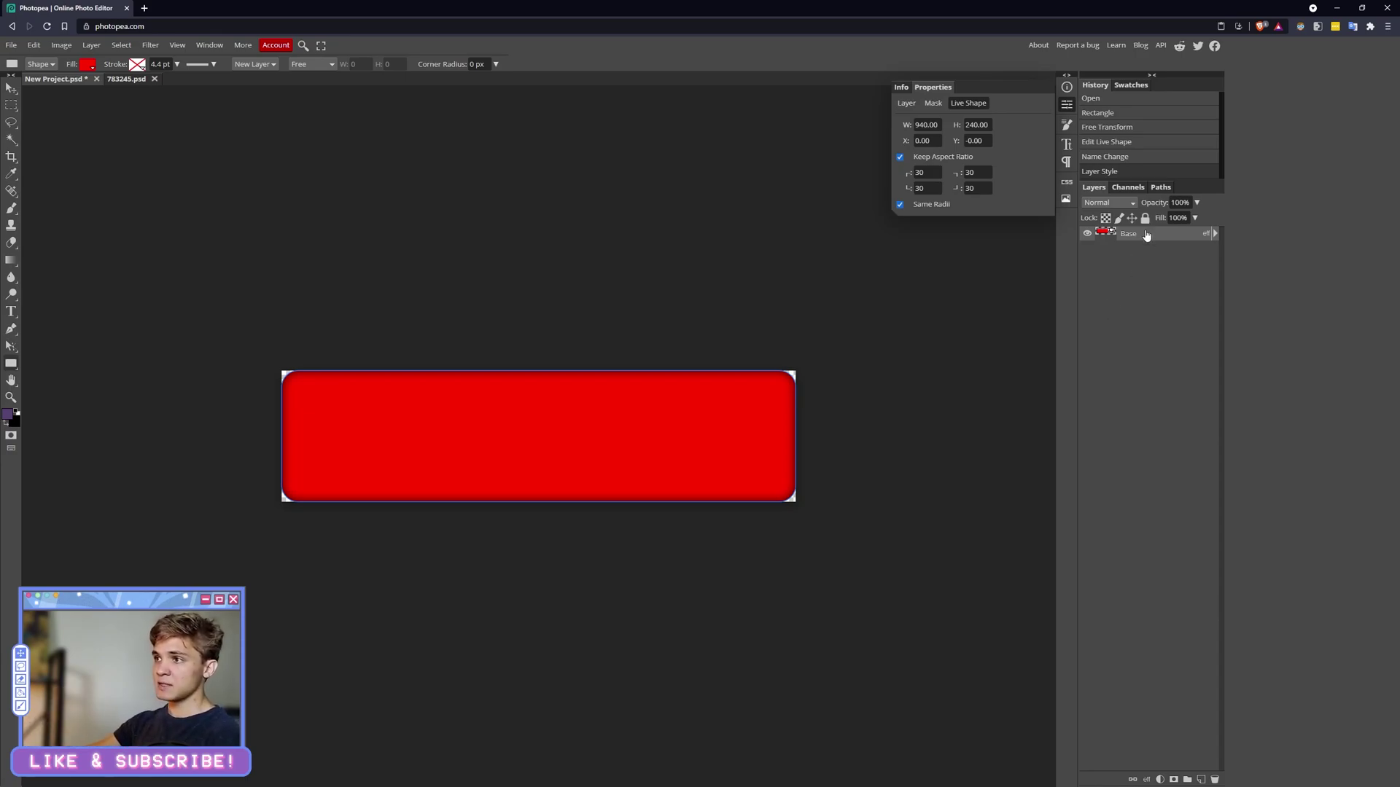
# Step: Drag the anime image from 783245.psd into the banner document
pyautogui.click(127, 81)
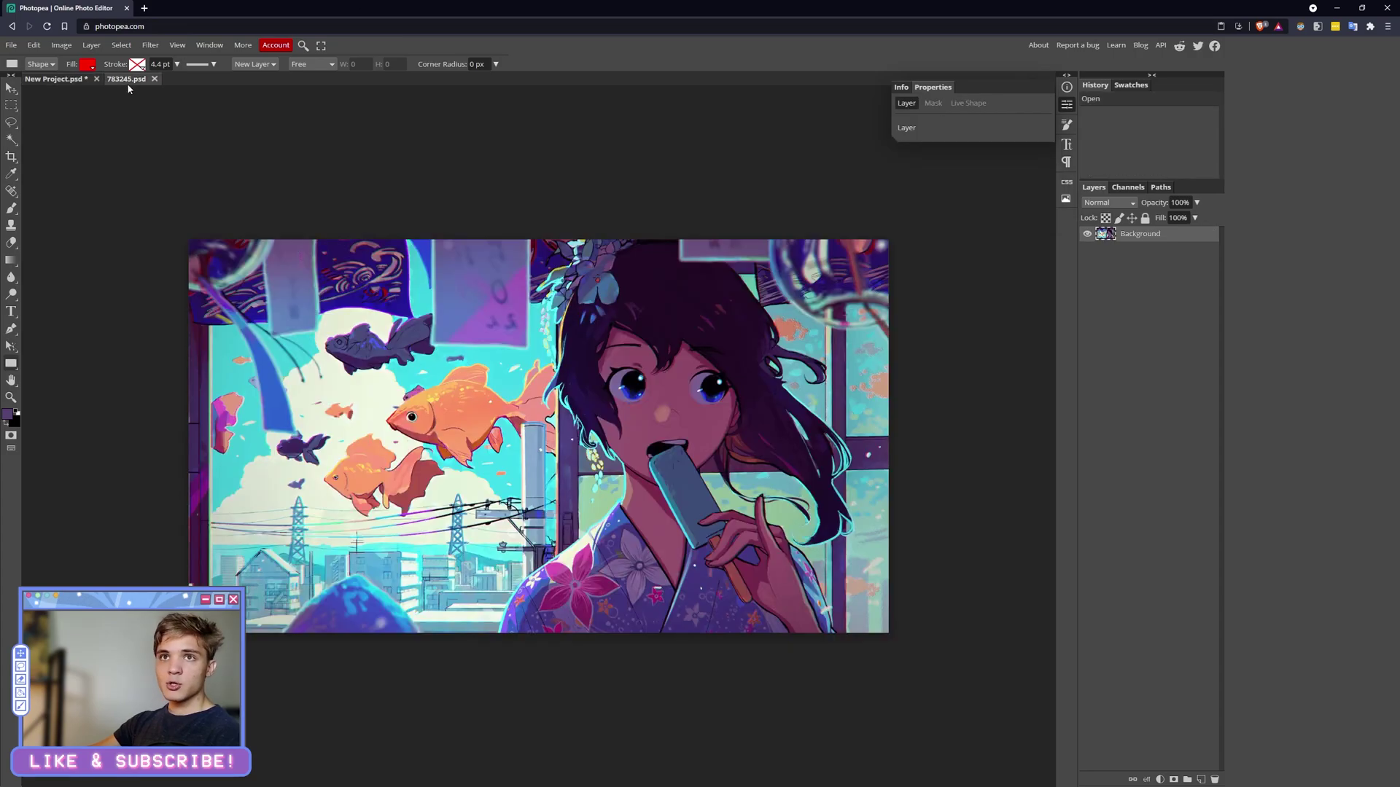
pyautogui.click(10, 86)
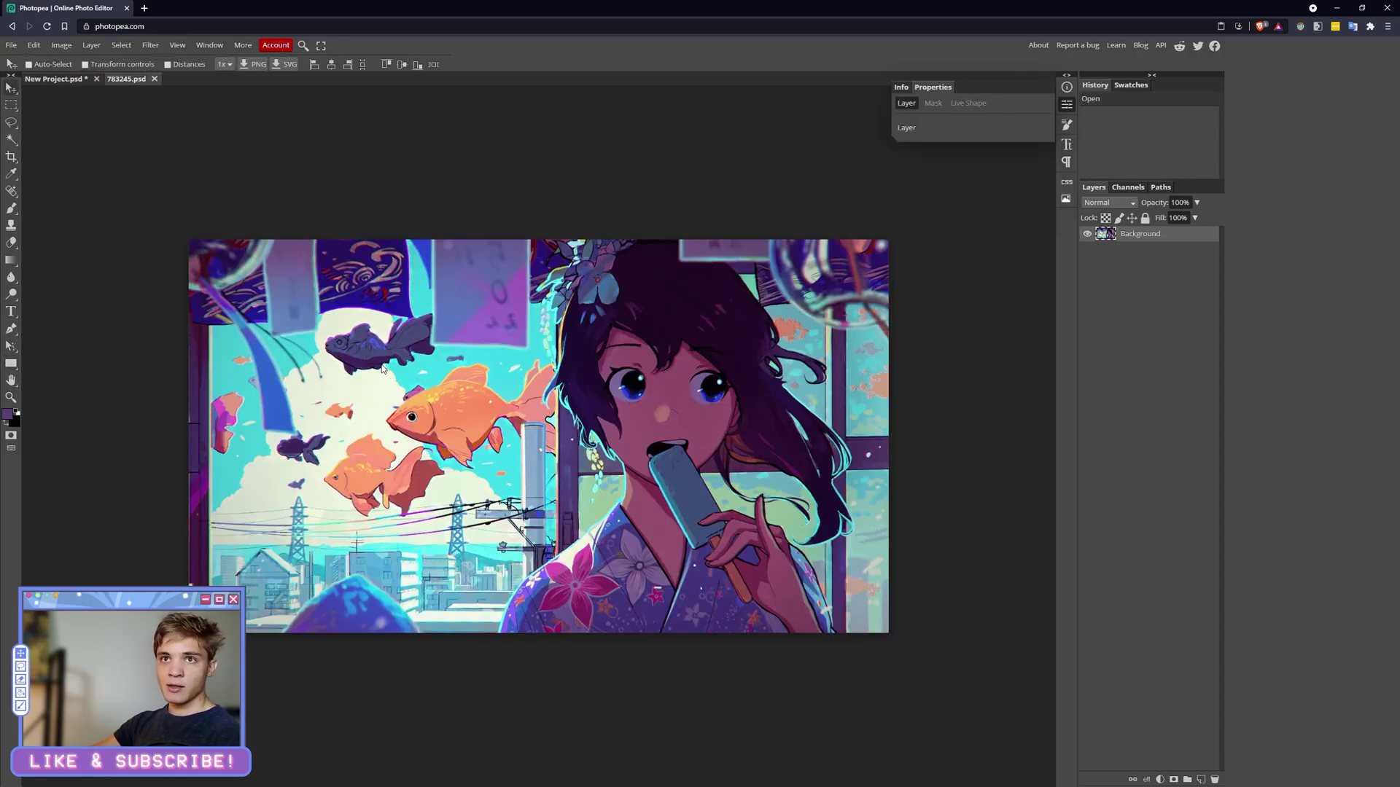
pyautogui.moveTo(377, 357); pyautogui.dragTo(513, 382)
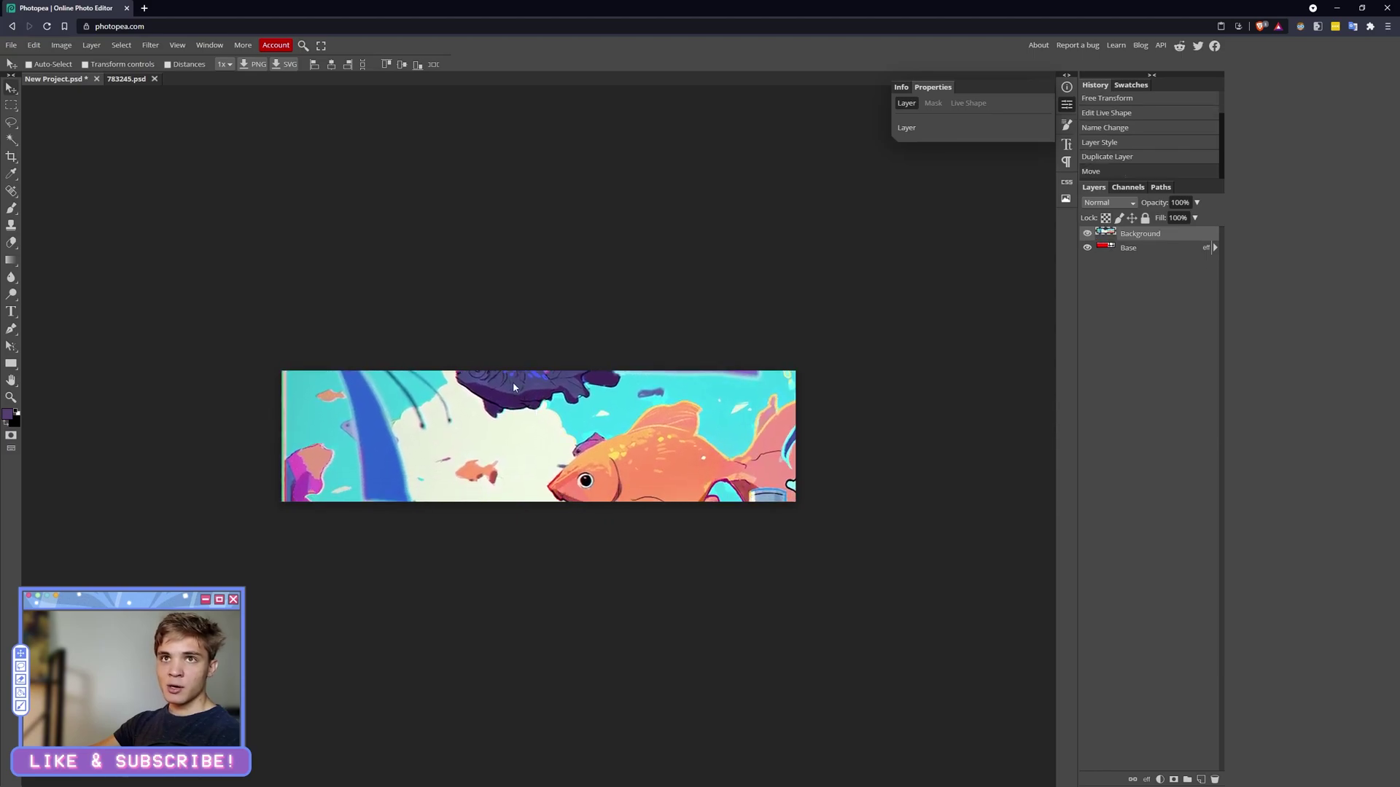
pyautogui.click(135, 82)
pyautogui.click(50, 80)
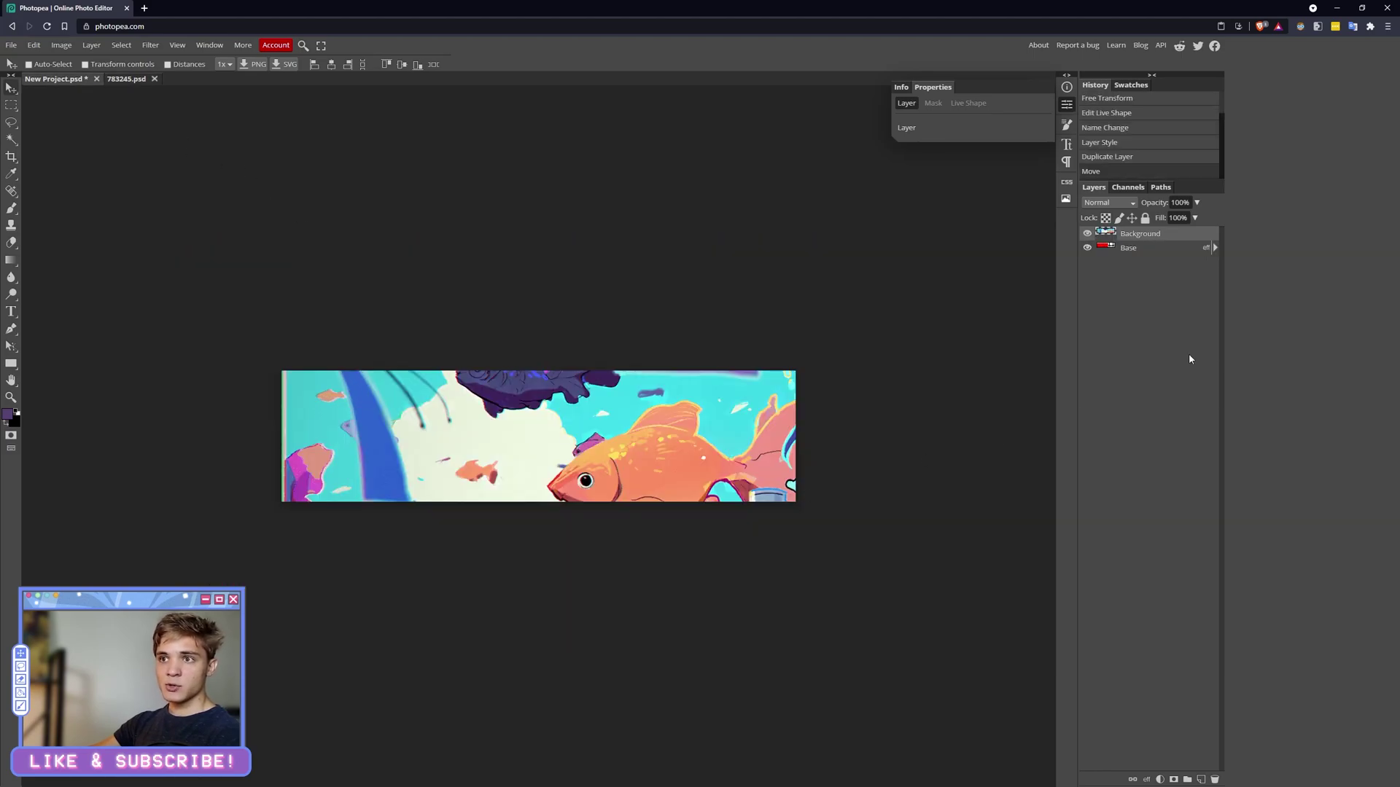
# Step: Scale the anime image down and position it over the red panel's right side
pyautogui.hotkey('ctrl', 'alt', 't')
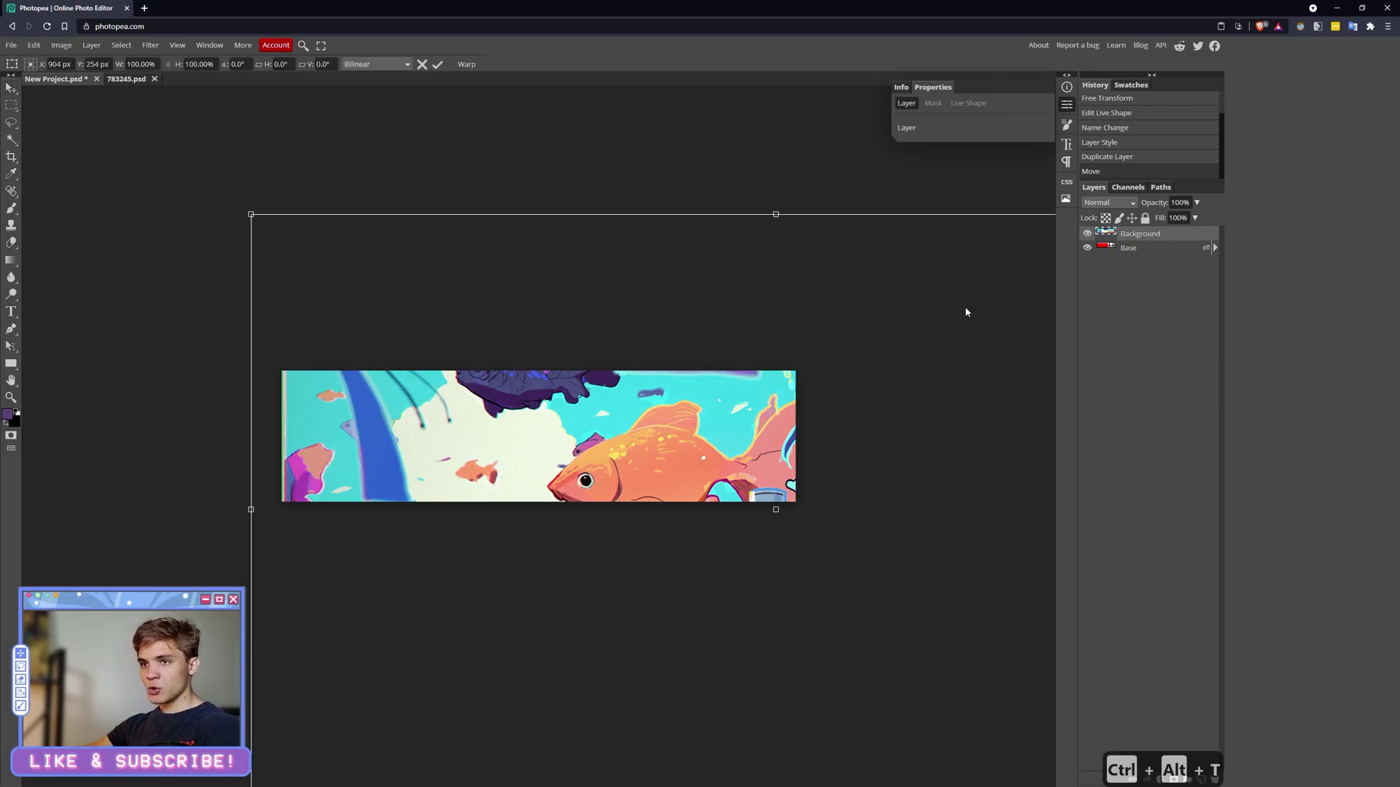
pyautogui.moveTo(248, 216); pyautogui.dragTo(802, 532)
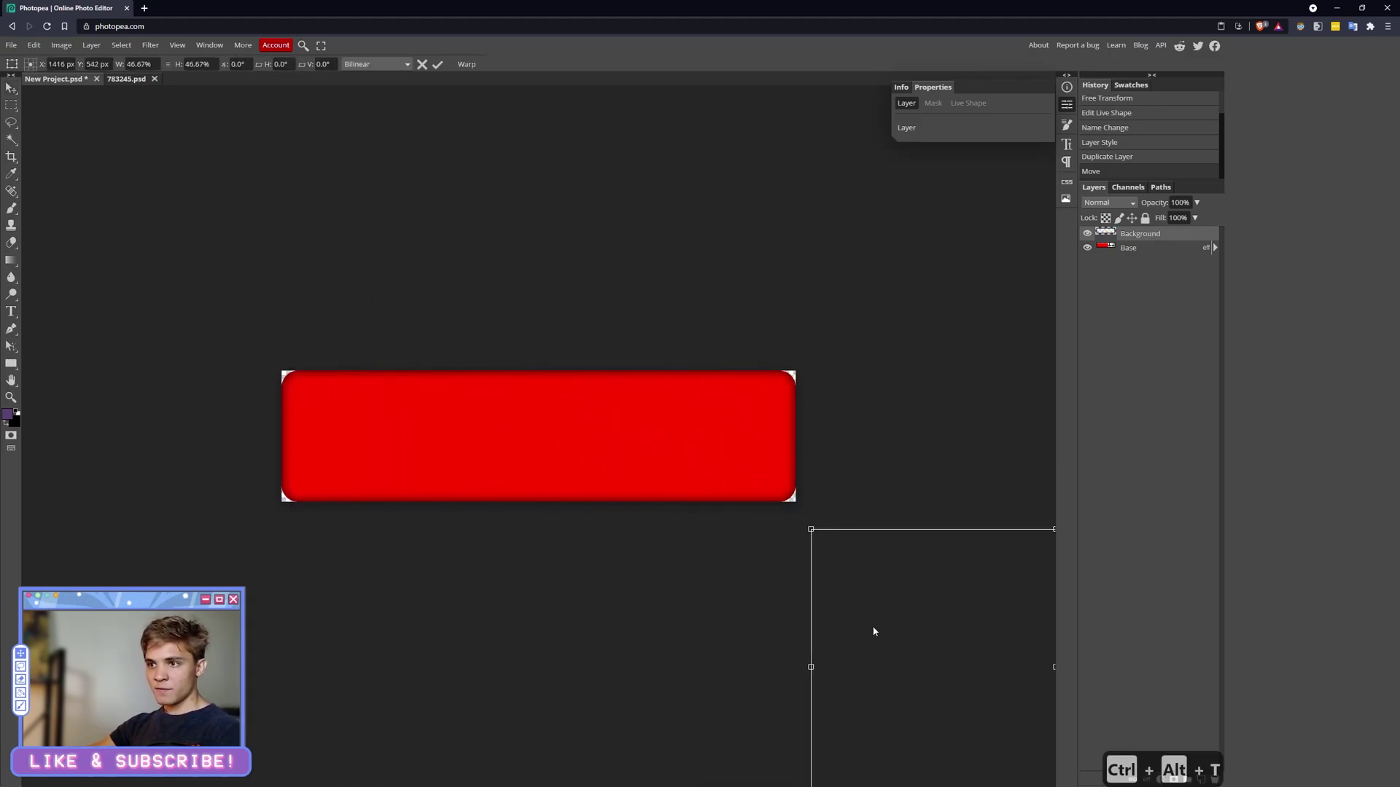
pyautogui.moveTo(872, 632); pyautogui.dragTo(503, 364)
pyautogui.moveTo(426, 255); pyautogui.dragTo(606, 402)
pyautogui.moveTo(760, 447); pyautogui.dragTo(657, 438)
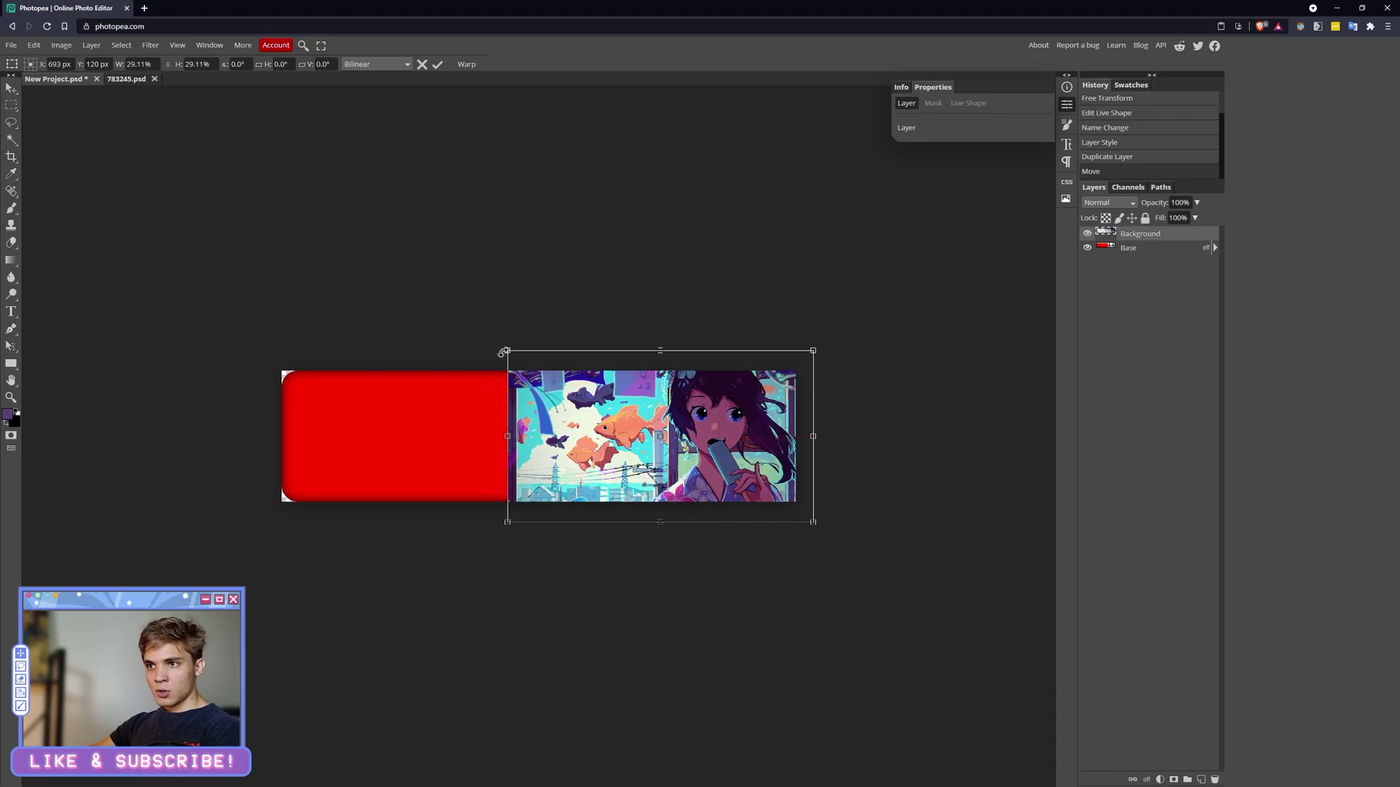
pyautogui.moveTo(506, 352); pyautogui.dragTo(390, 349)
pyautogui.moveTo(398, 292); pyautogui.dragTo(446, 316)
pyautogui.moveTo(681, 427); pyautogui.dragTo(698, 460)
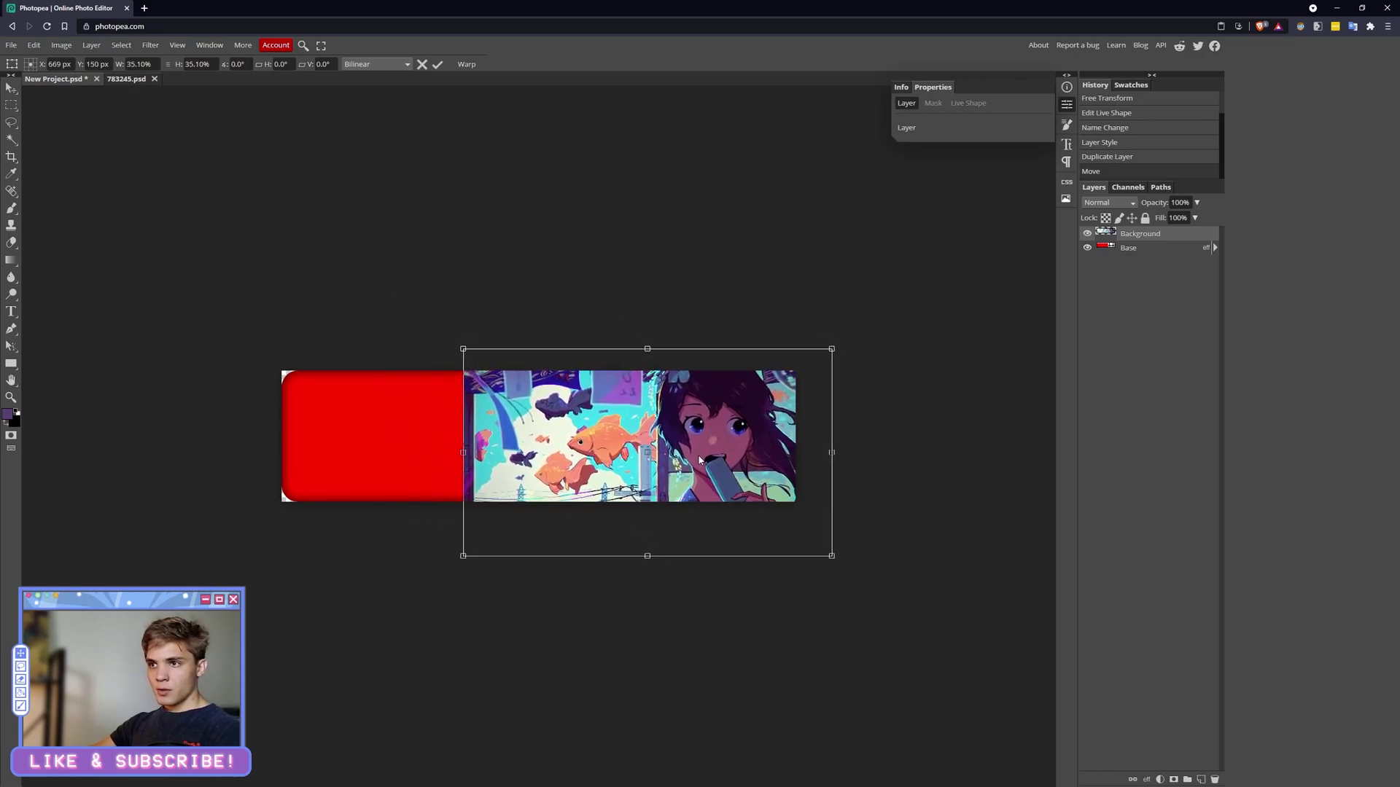
pyautogui.click(438, 64)
# Step: Clip the anime image to the panel, then add a new layer clipped the same way
pyautogui.rightClick(1143, 239)
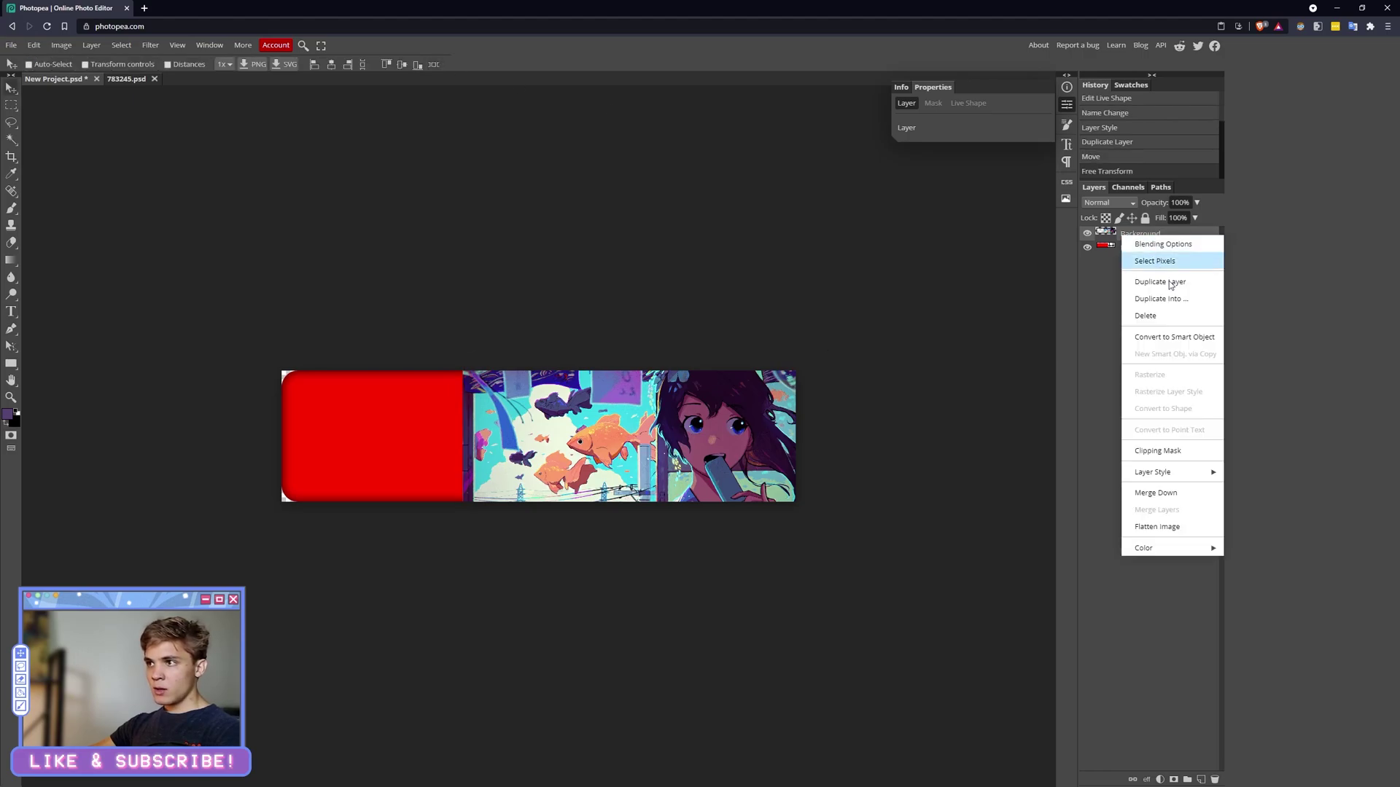
pyautogui.click(1175, 451)
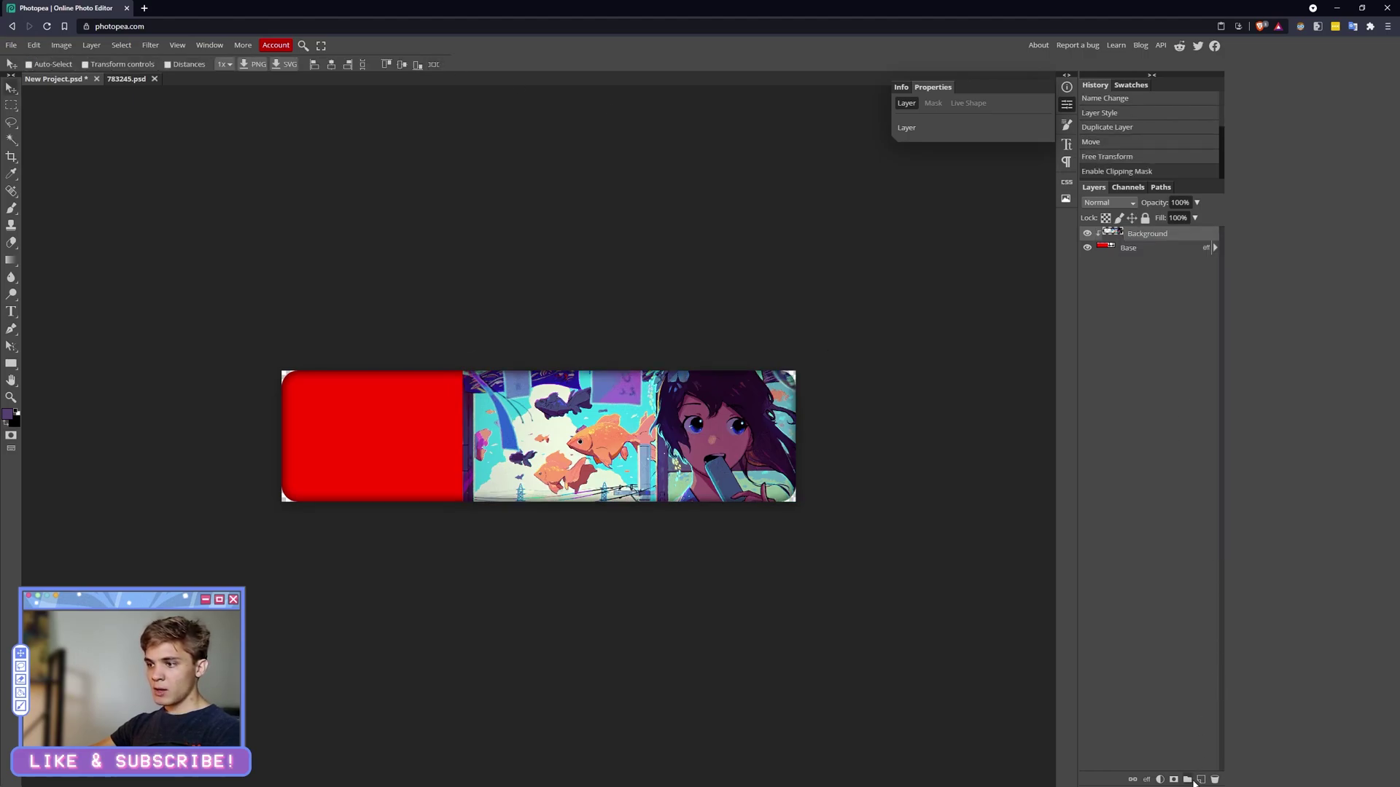
pyautogui.click(1201, 780)
pyautogui.rightClick(1139, 238)
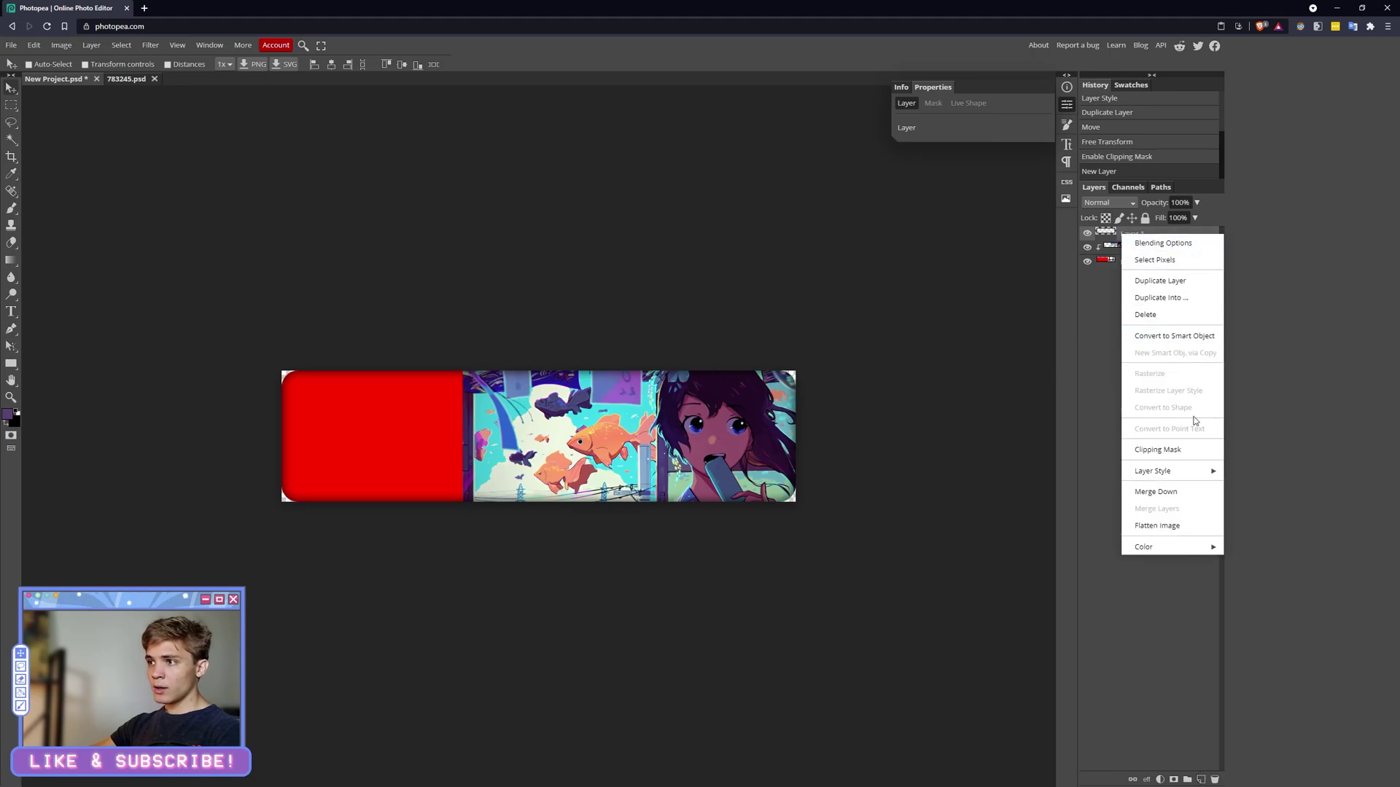
pyautogui.click(1176, 451)
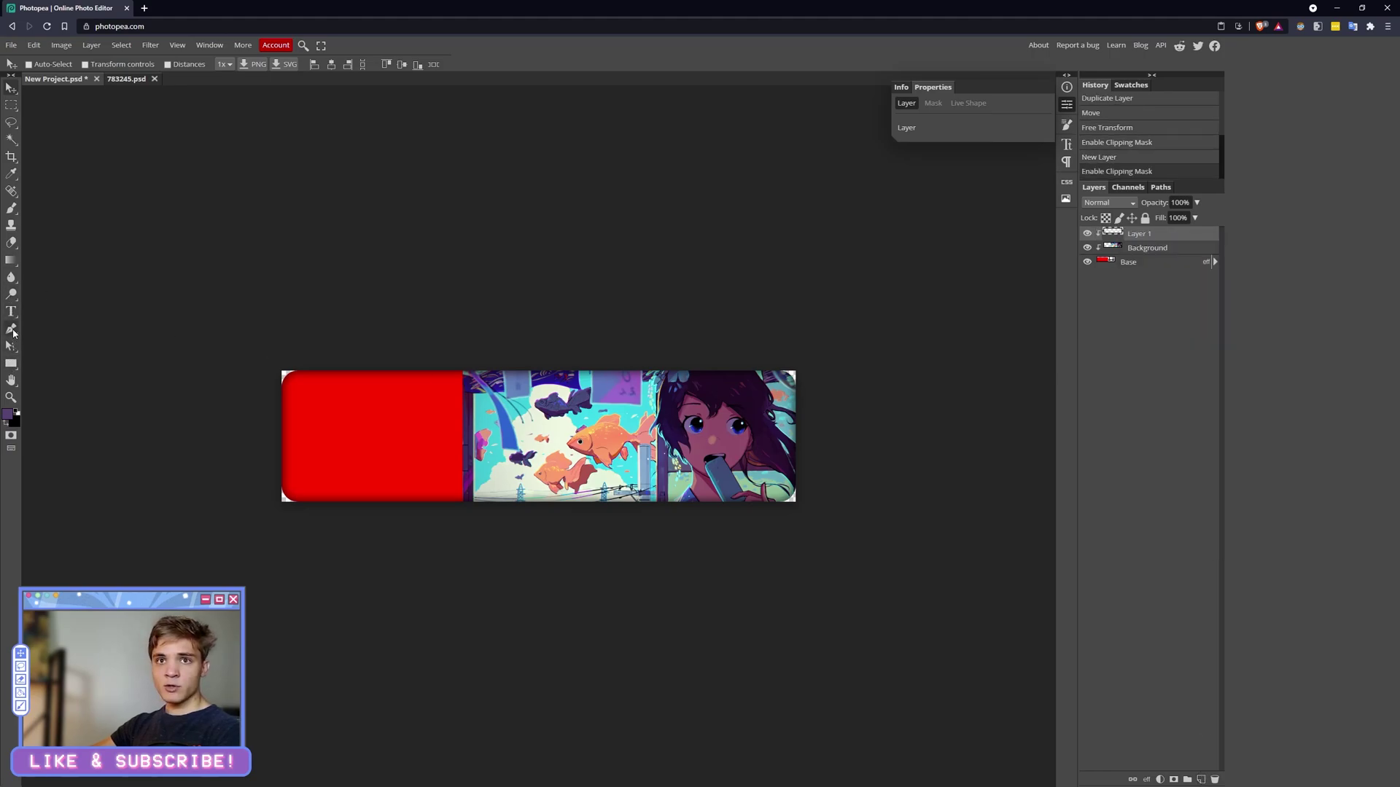
# Step: With the Pen tool, place a slanted edge from the panel top to below the banner, redoing misplaced anchors
pyautogui.click(10, 328)
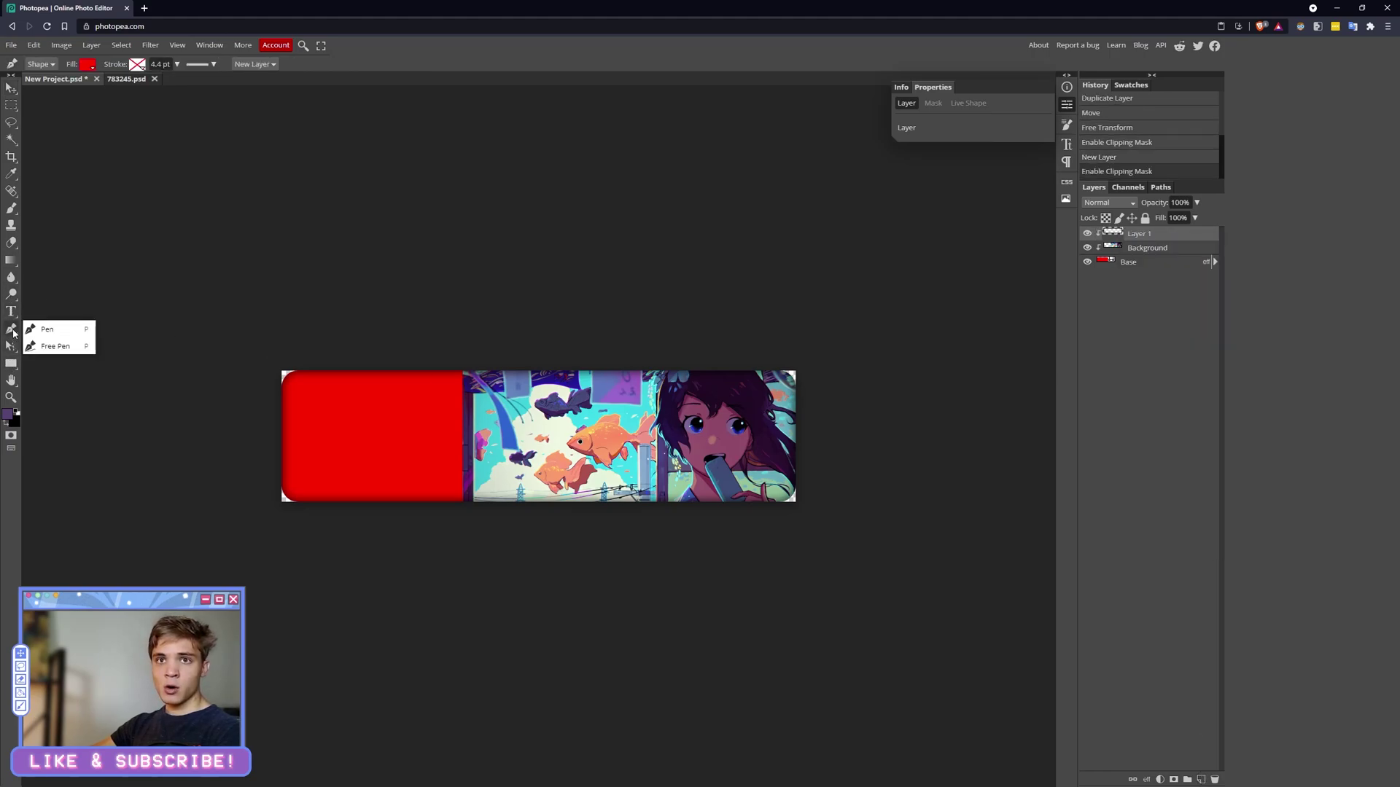
pyautogui.click(470, 365)
pyautogui.click(578, 514)
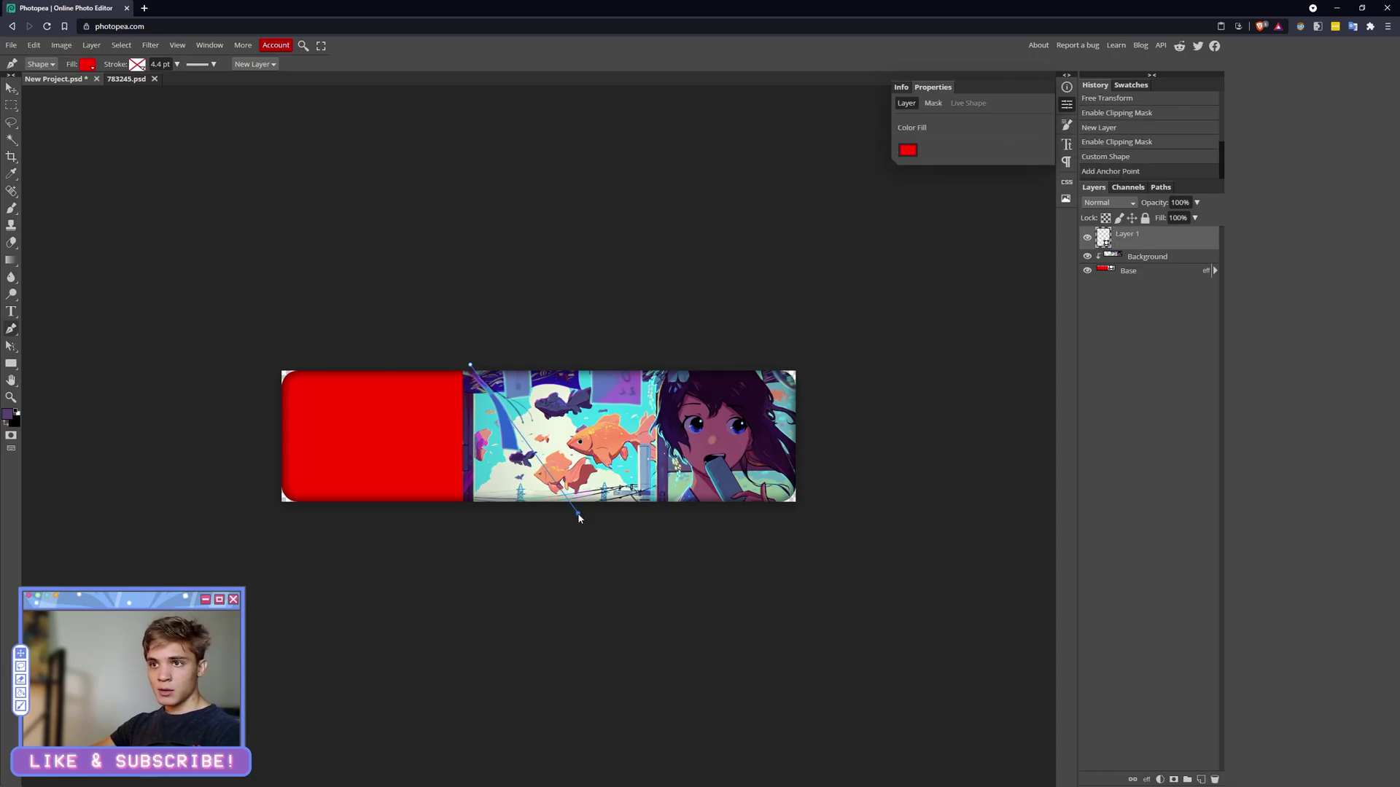
pyautogui.hotkey('ctrl', 'z')
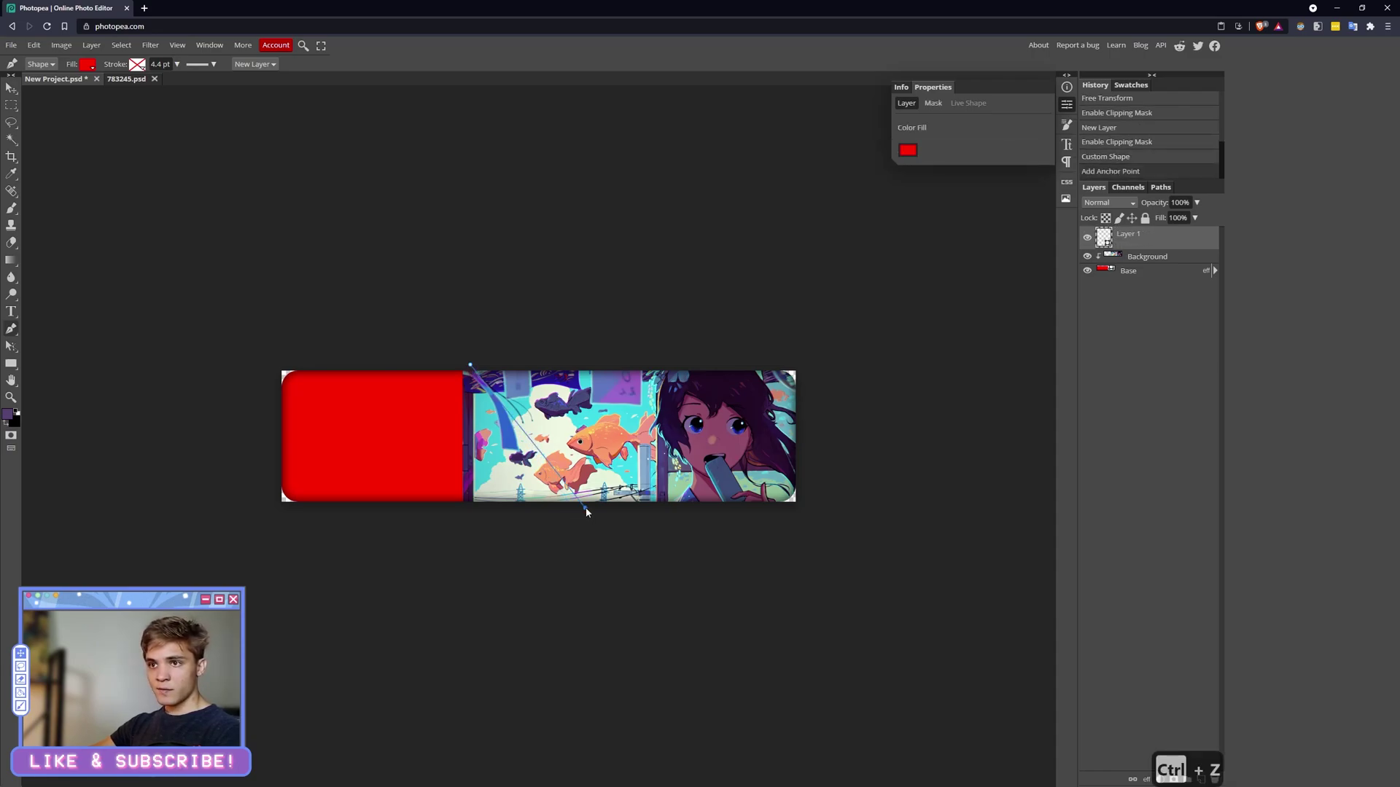
pyautogui.hotkey('ctrl', 'z')
pyautogui.hotkey('ctrl', 'z')
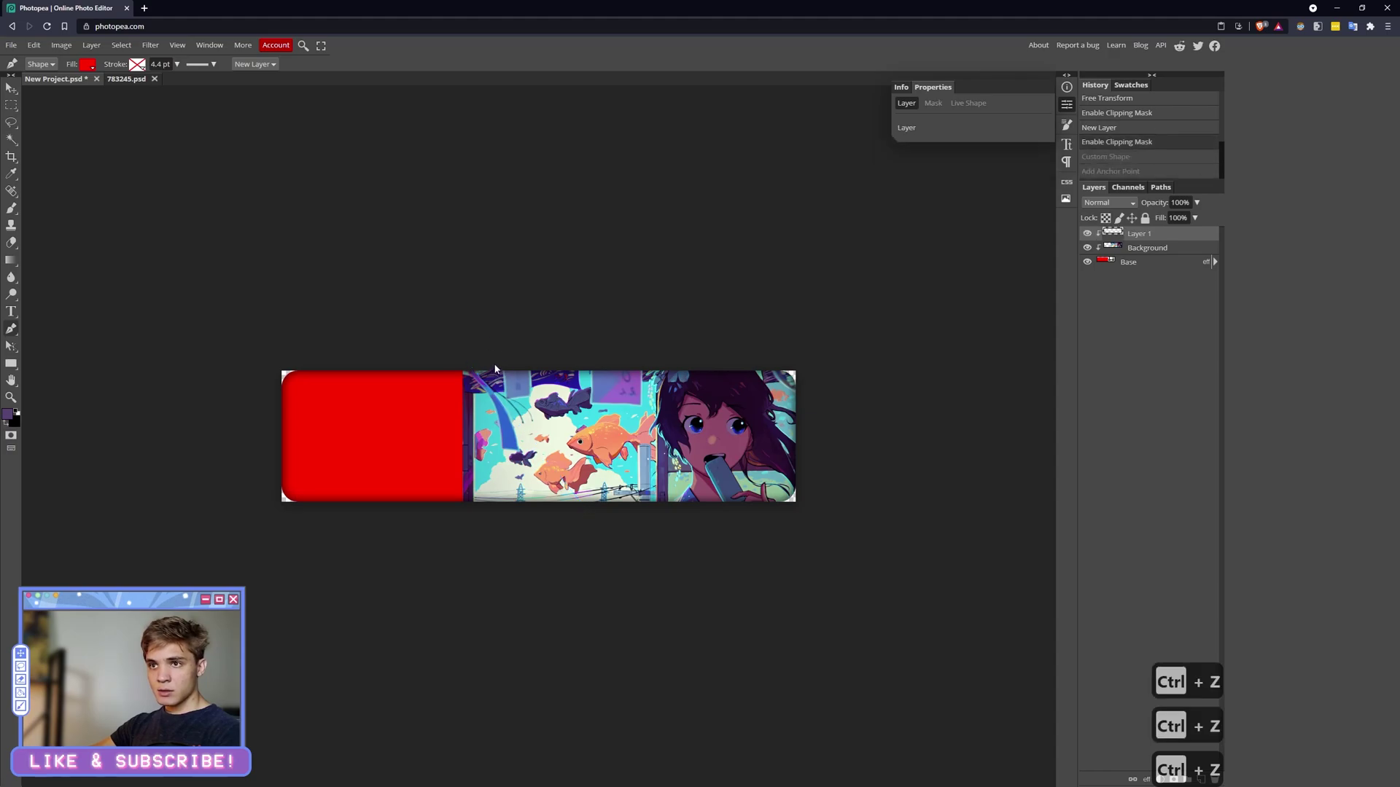
pyautogui.click(494, 365)
pyautogui.click(623, 511)
pyautogui.hotkey('ctrl', 'z')
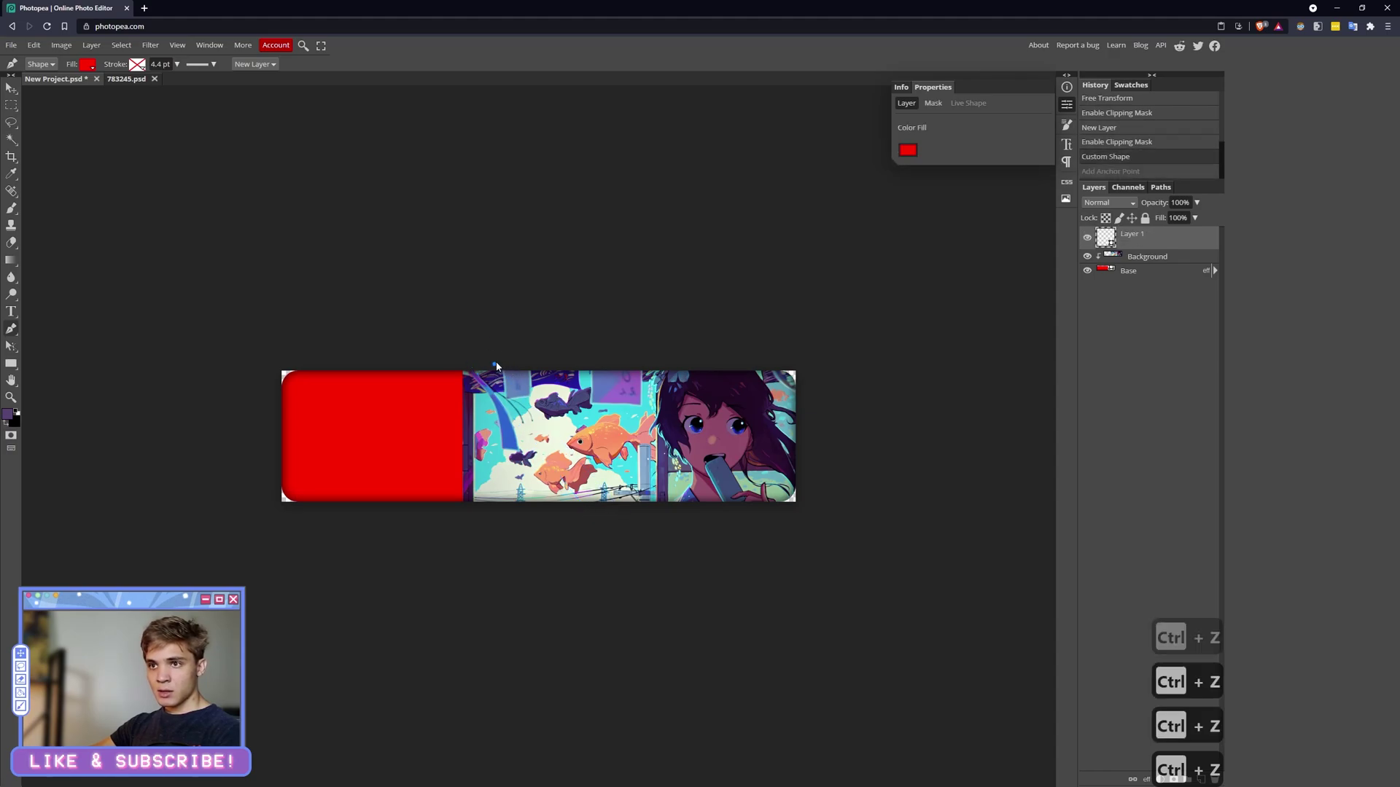
pyautogui.click(489, 363)
pyautogui.click(635, 516)
pyautogui.hotkey('ctrl', 'z')
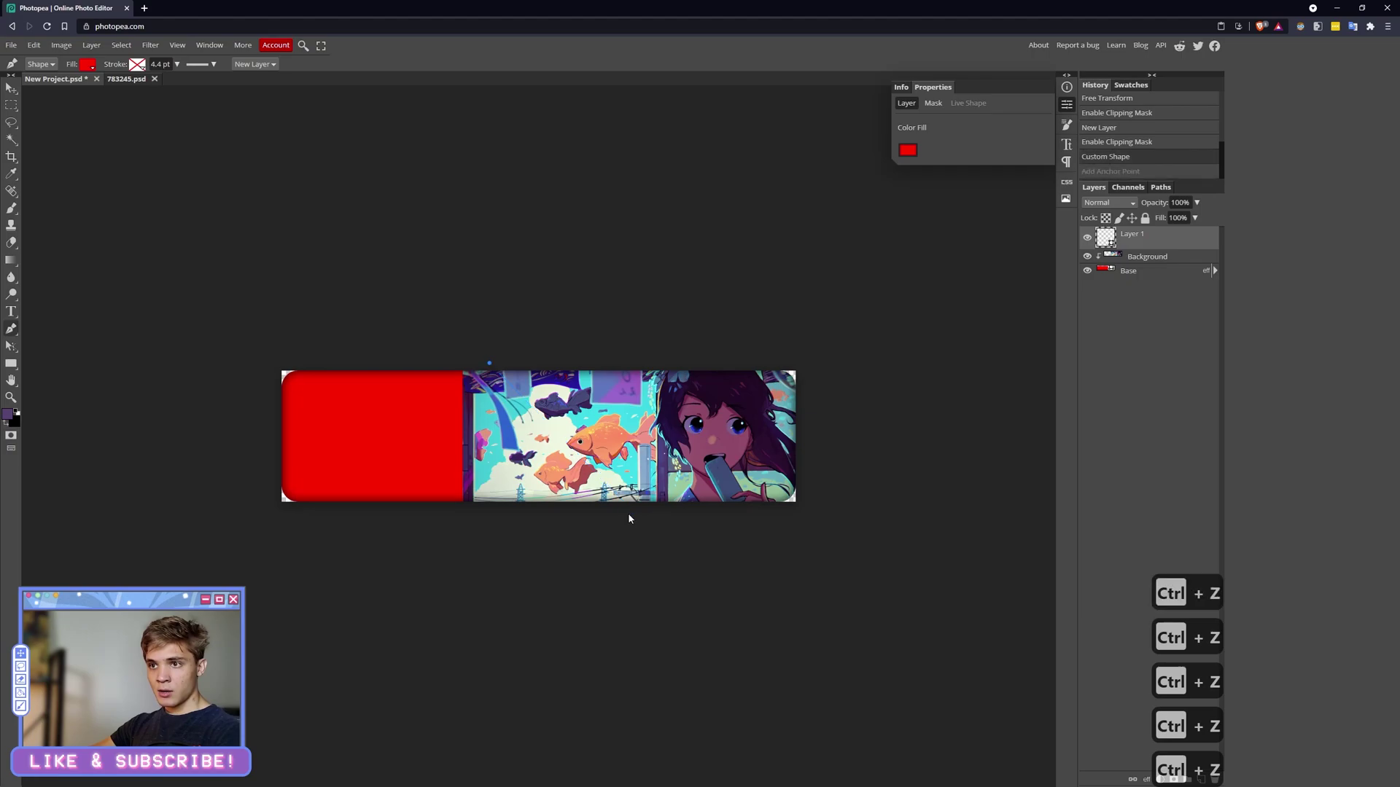
# Step: Close the slanted shape around the panel's left part and convert the path into a selection
pyautogui.click(628, 513)
pyautogui.click(260, 515)
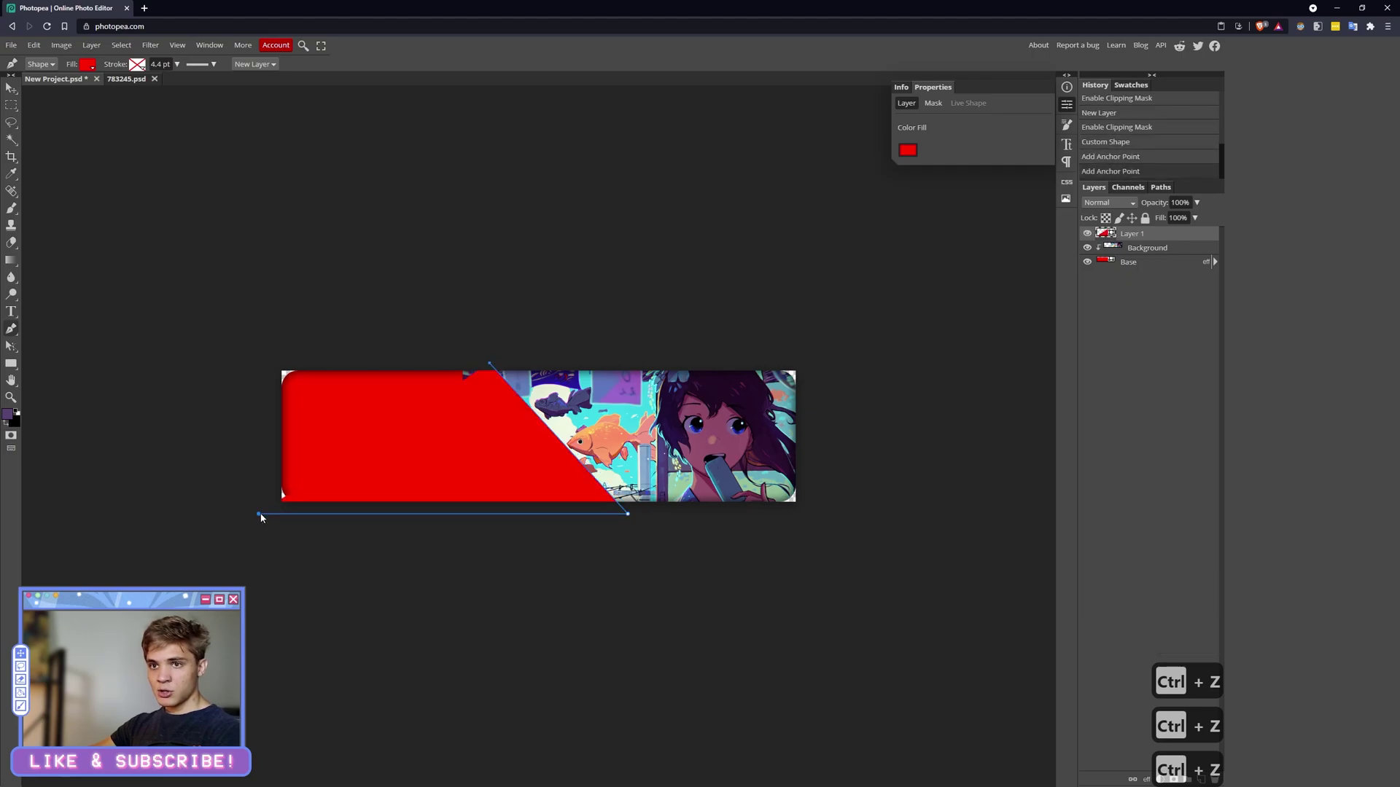
pyautogui.click(259, 358)
pyautogui.click(472, 358)
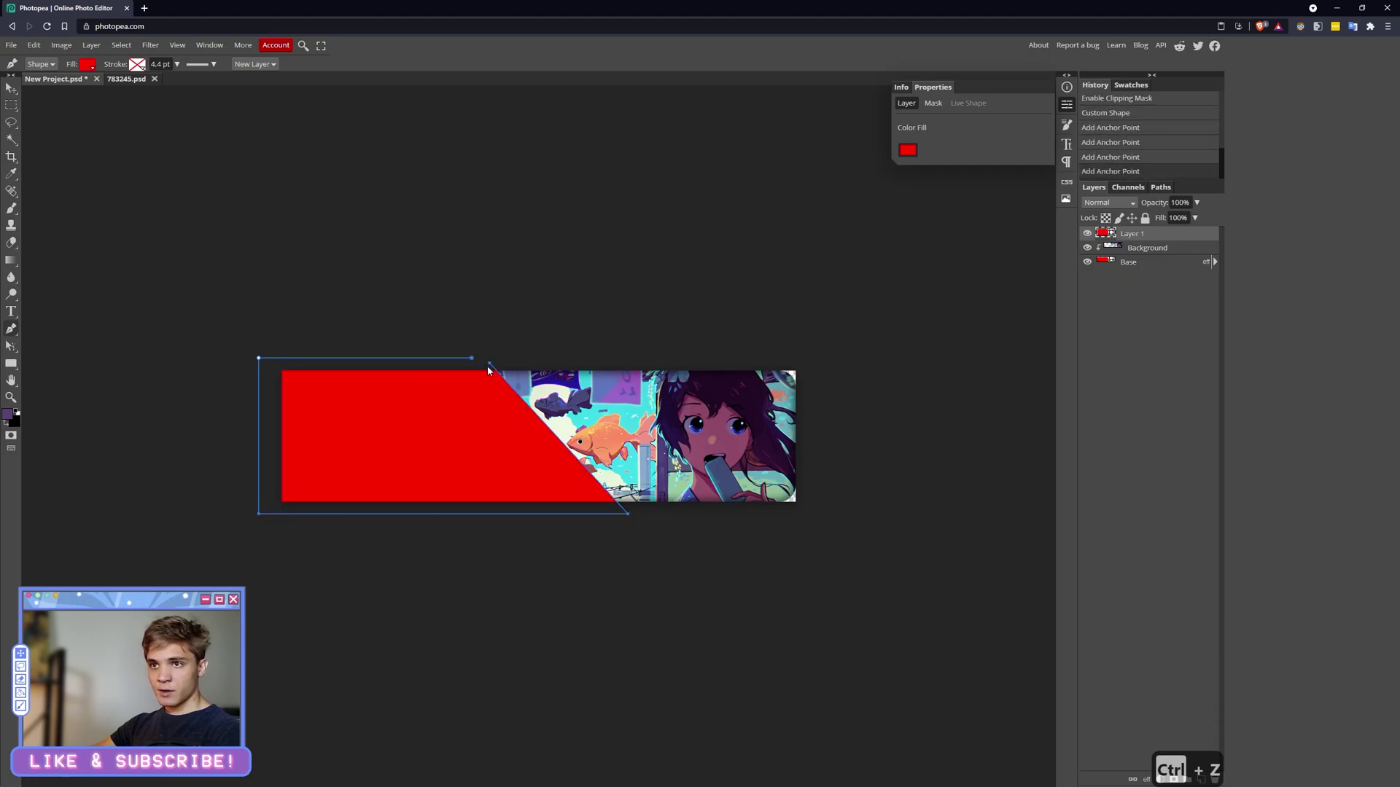
pyautogui.click(489, 364)
pyautogui.rightClick(475, 386)
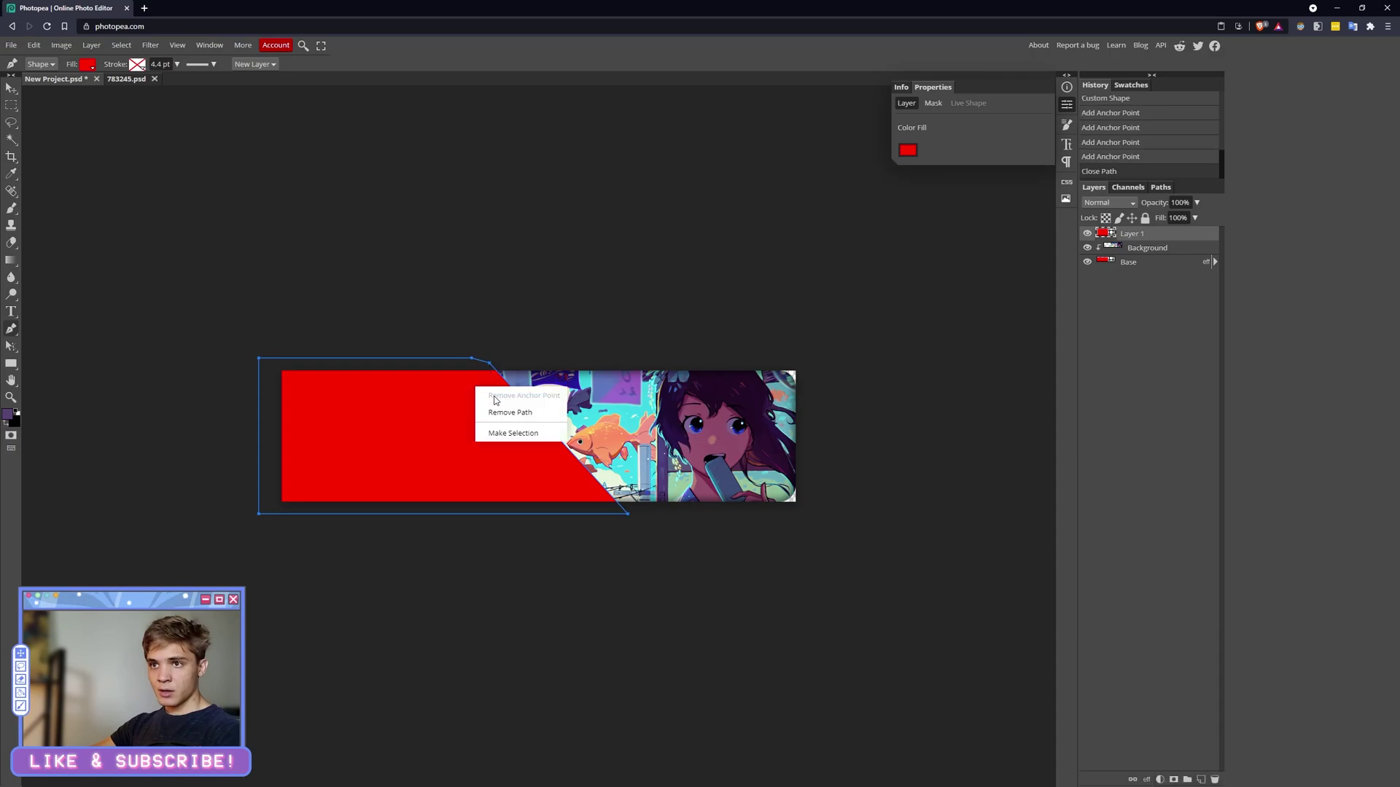
pyautogui.click(530, 430)
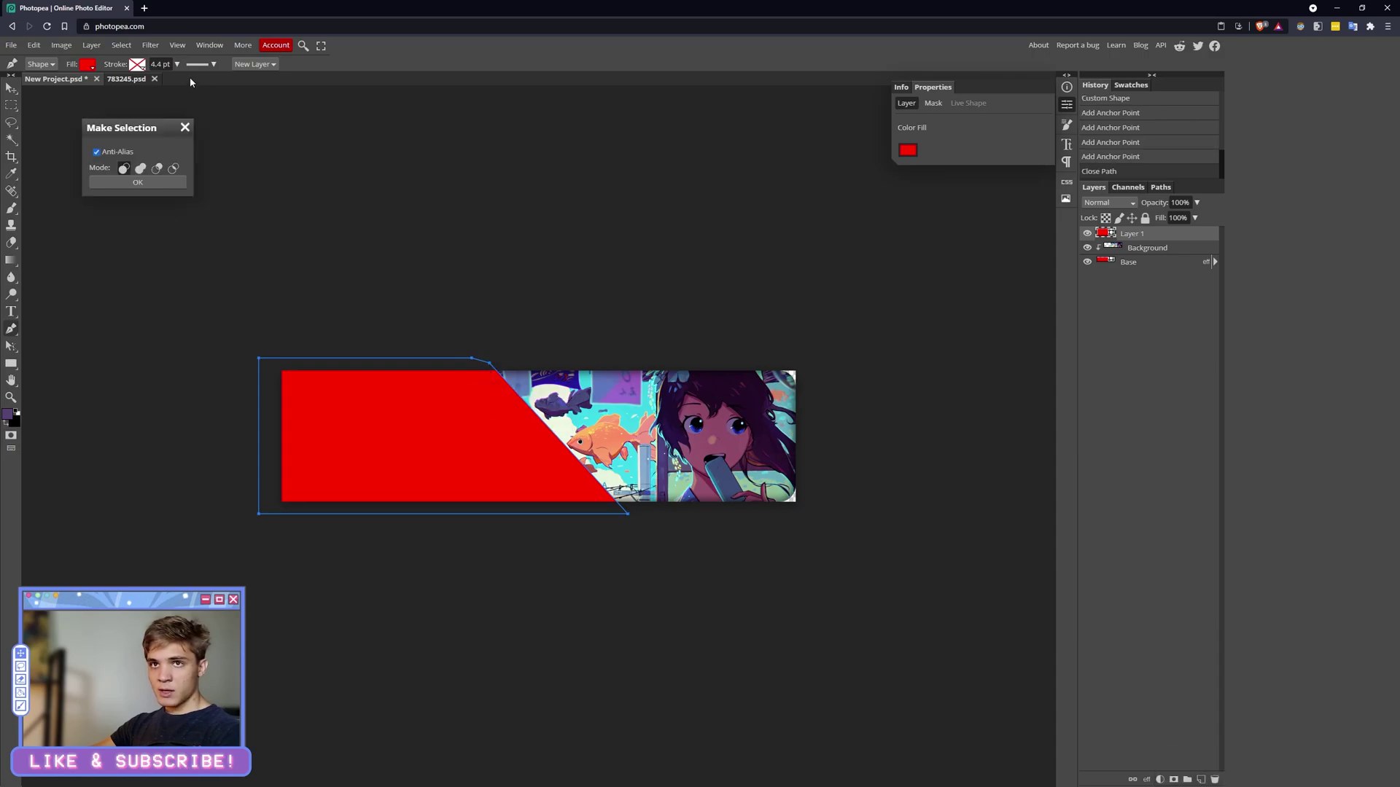
pyautogui.click(125, 183)
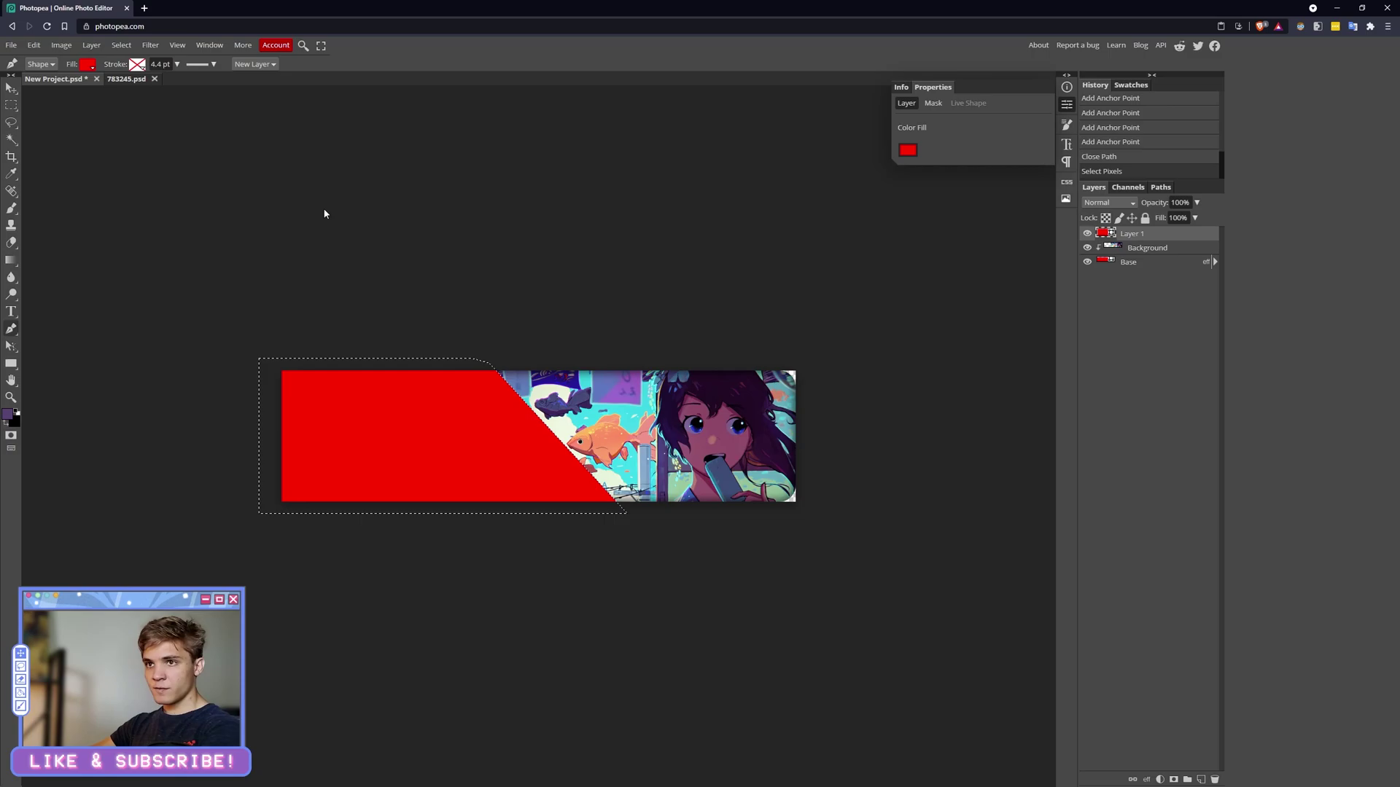
# Step: Set up a Custom #2743d6 blue fill and apply it to Layer 1
pyautogui.hotkey('shift', 'F5')
pyautogui.click(153, 156)
pyautogui.click(154, 156)
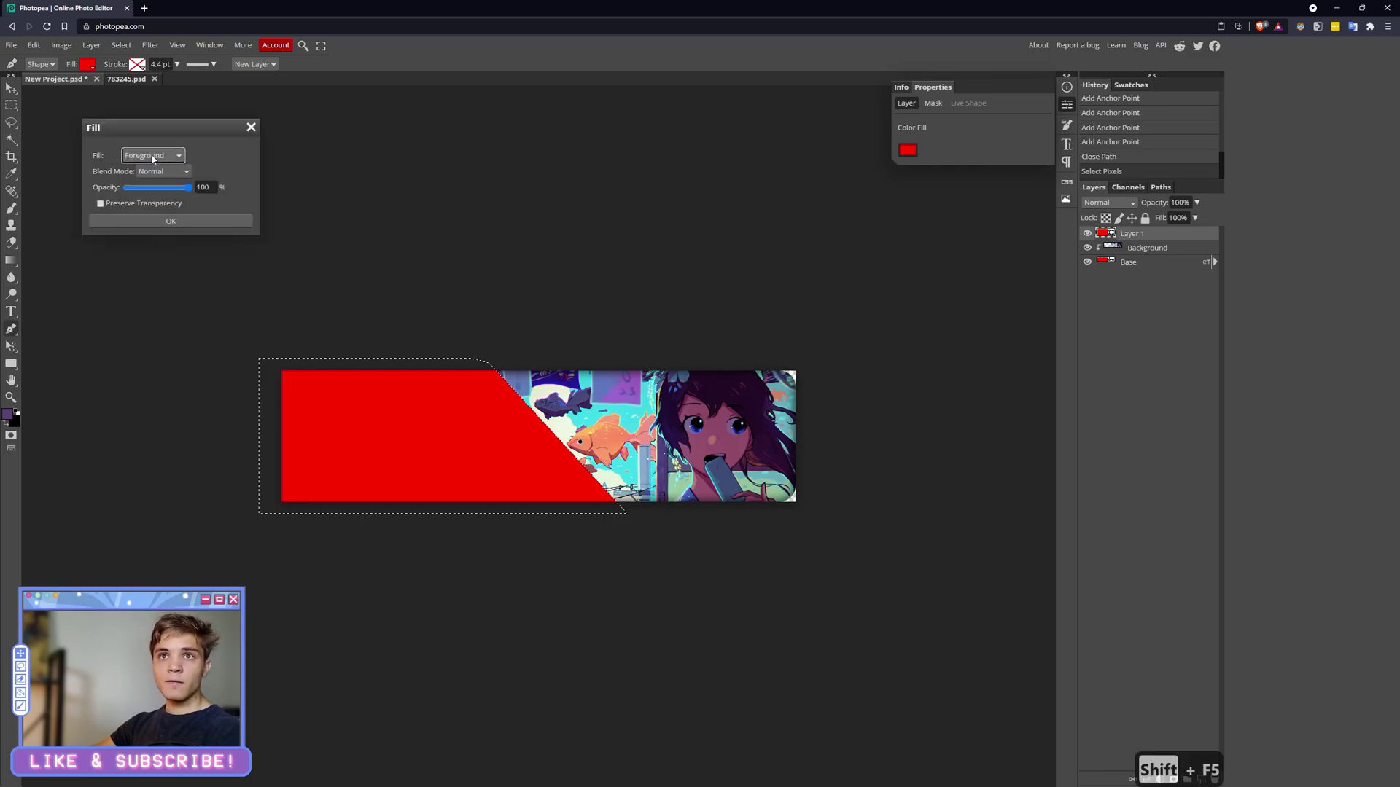
pyautogui.click(152, 156)
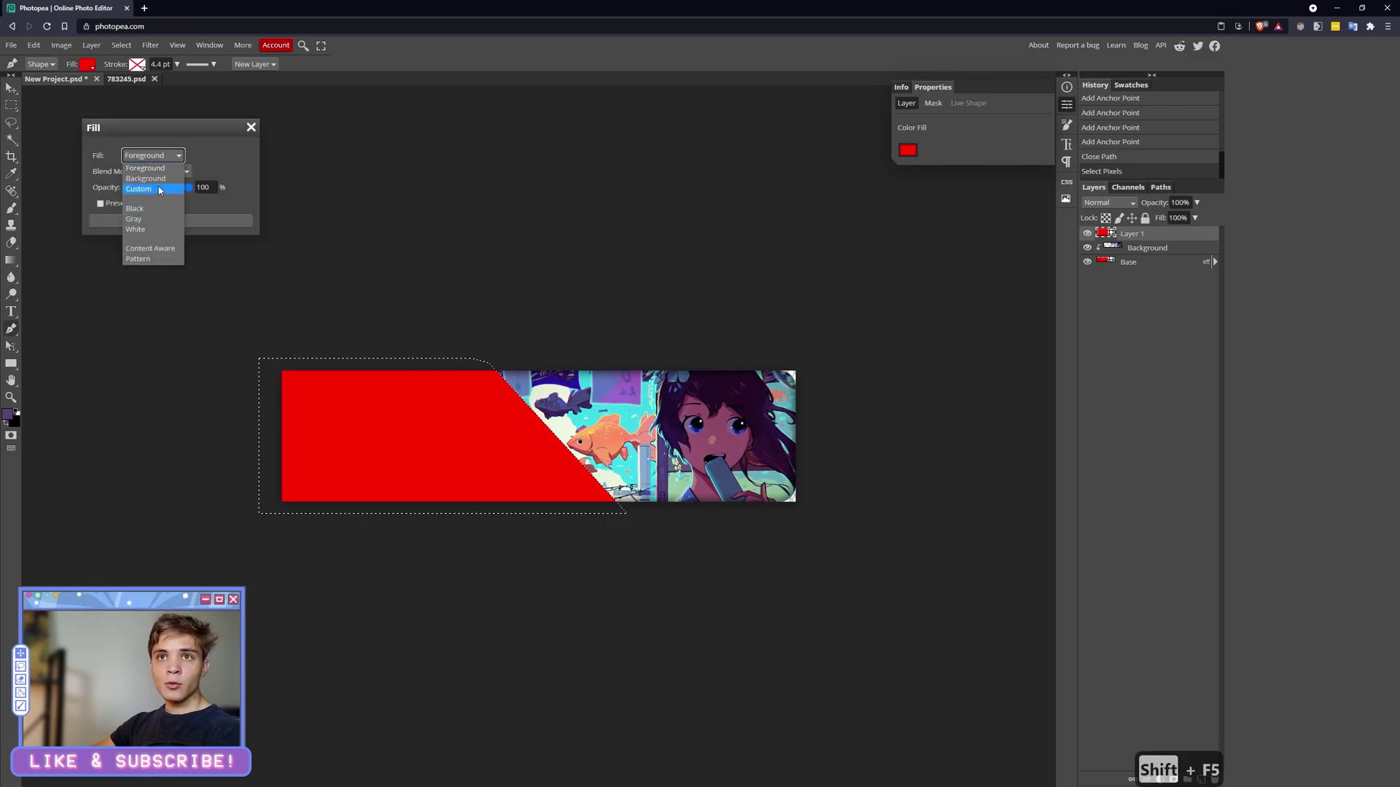
pyautogui.click(151, 189)
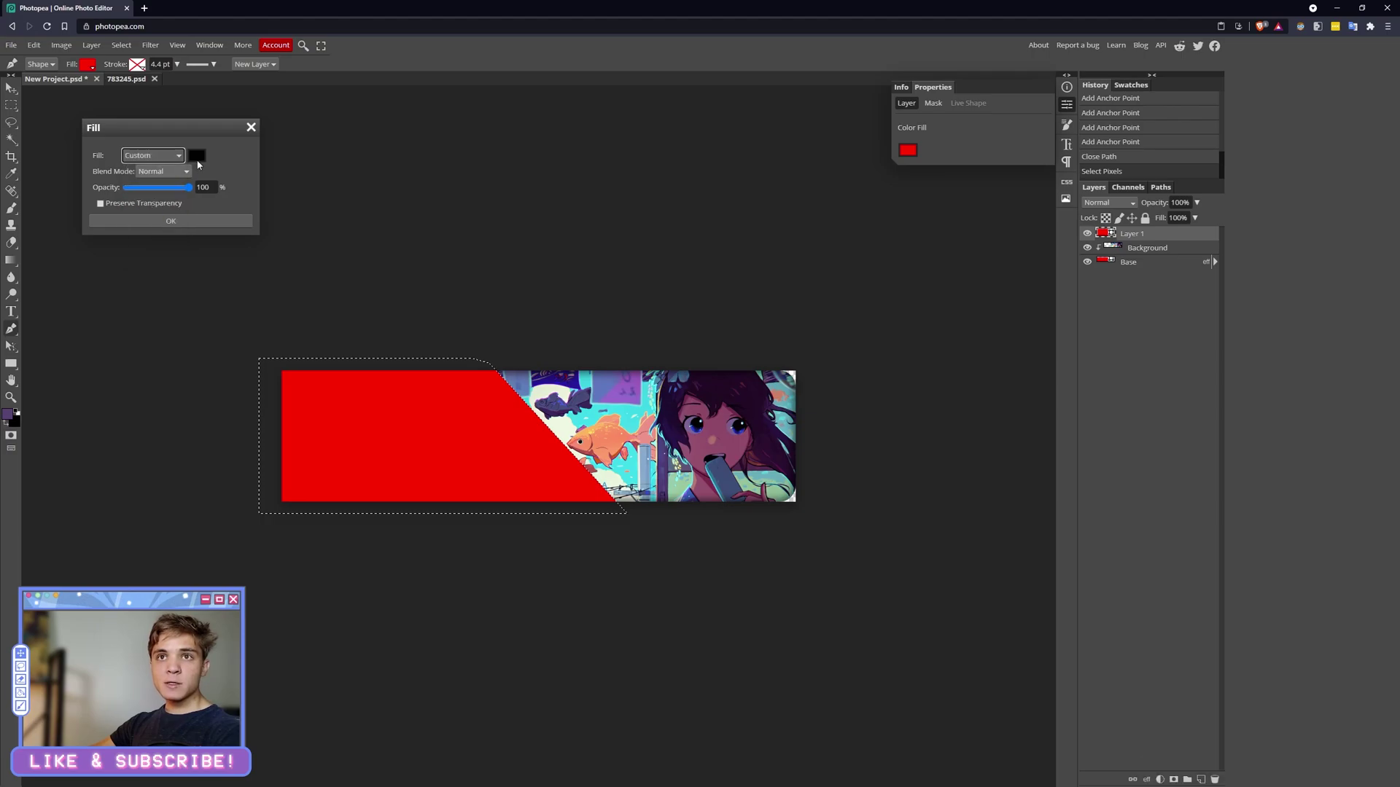
pyautogui.click(196, 156)
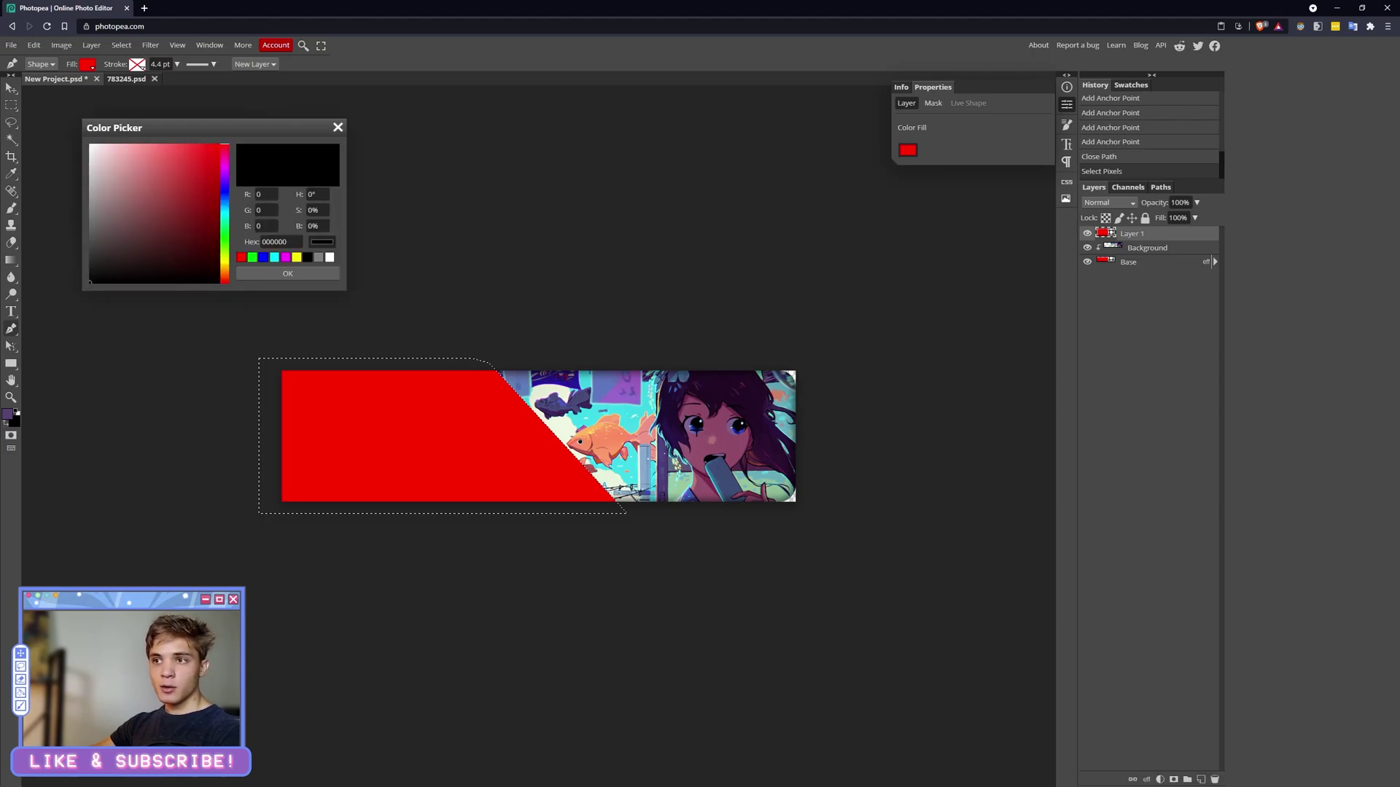
pyautogui.click(224, 193)
pyautogui.click(195, 166)
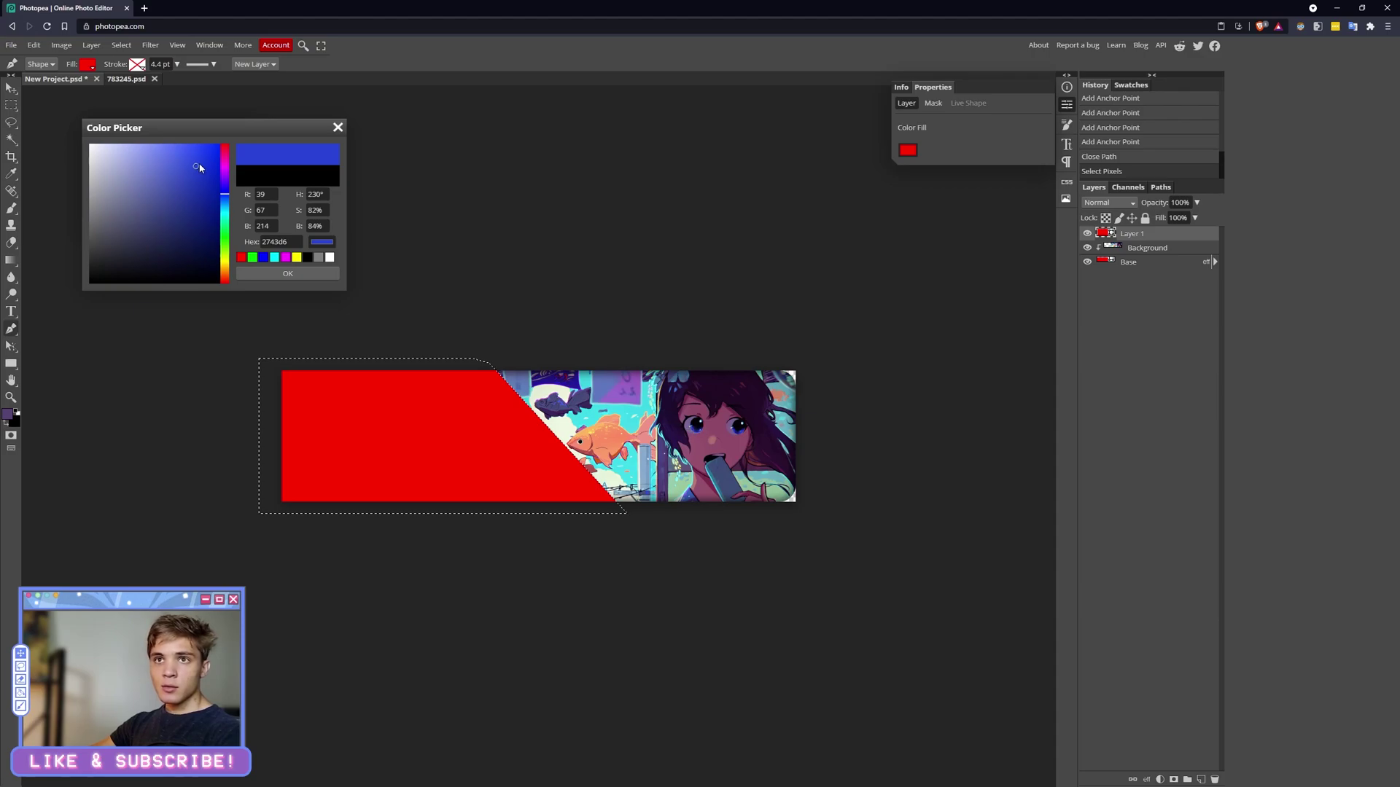
pyautogui.click(306, 281)
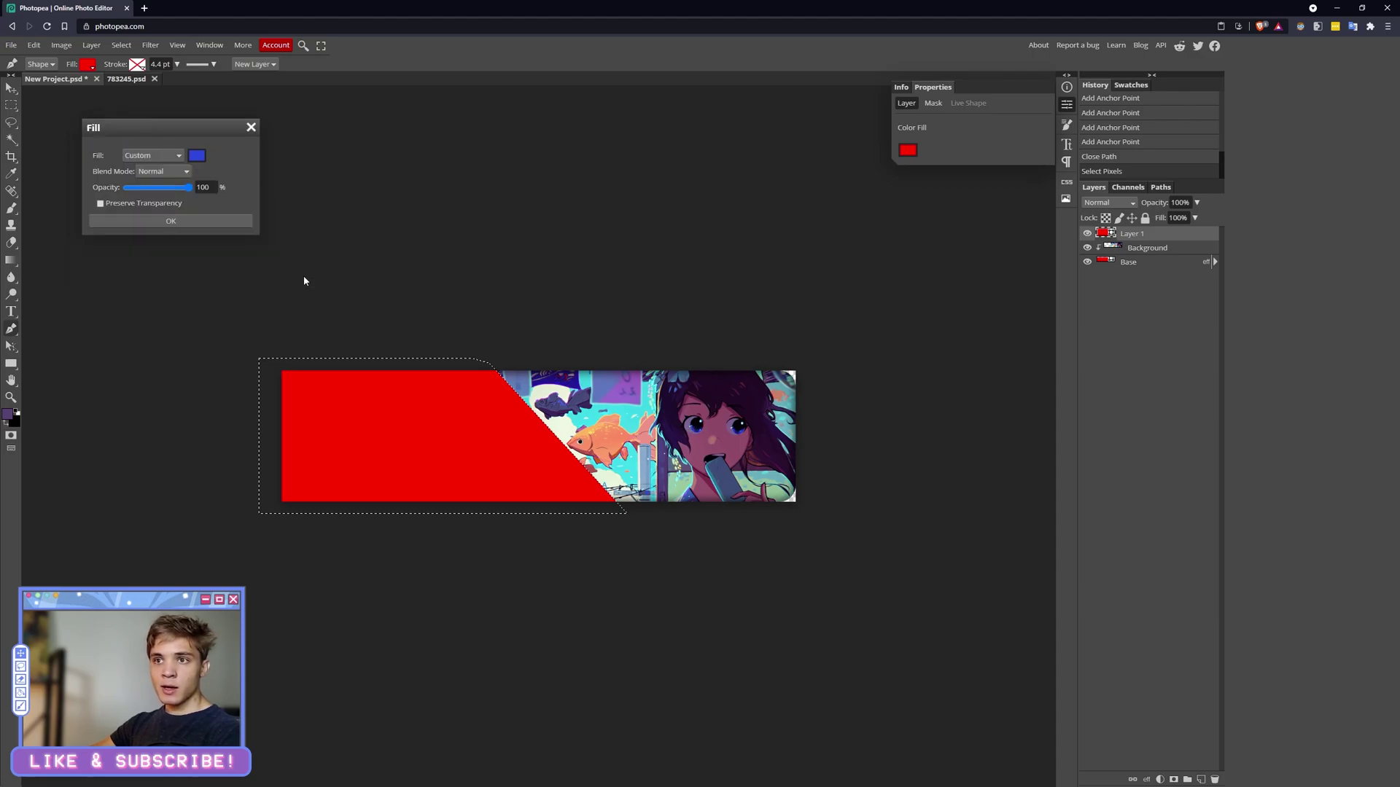
pyautogui.click(171, 221)
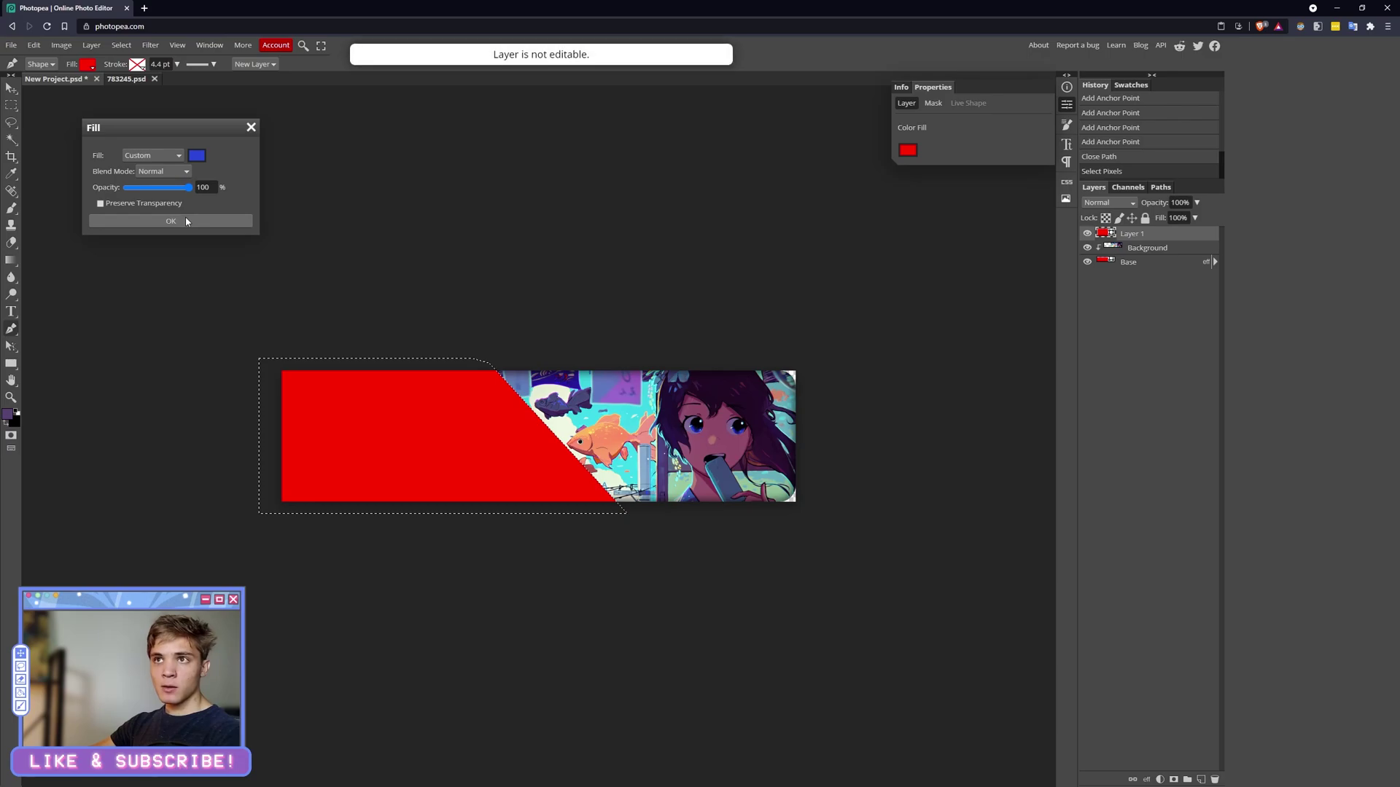
# Step: Retry the blue fill, then close the Fill dialog and reopen Layer 1's options
pyautogui.rightClick(1124, 233)
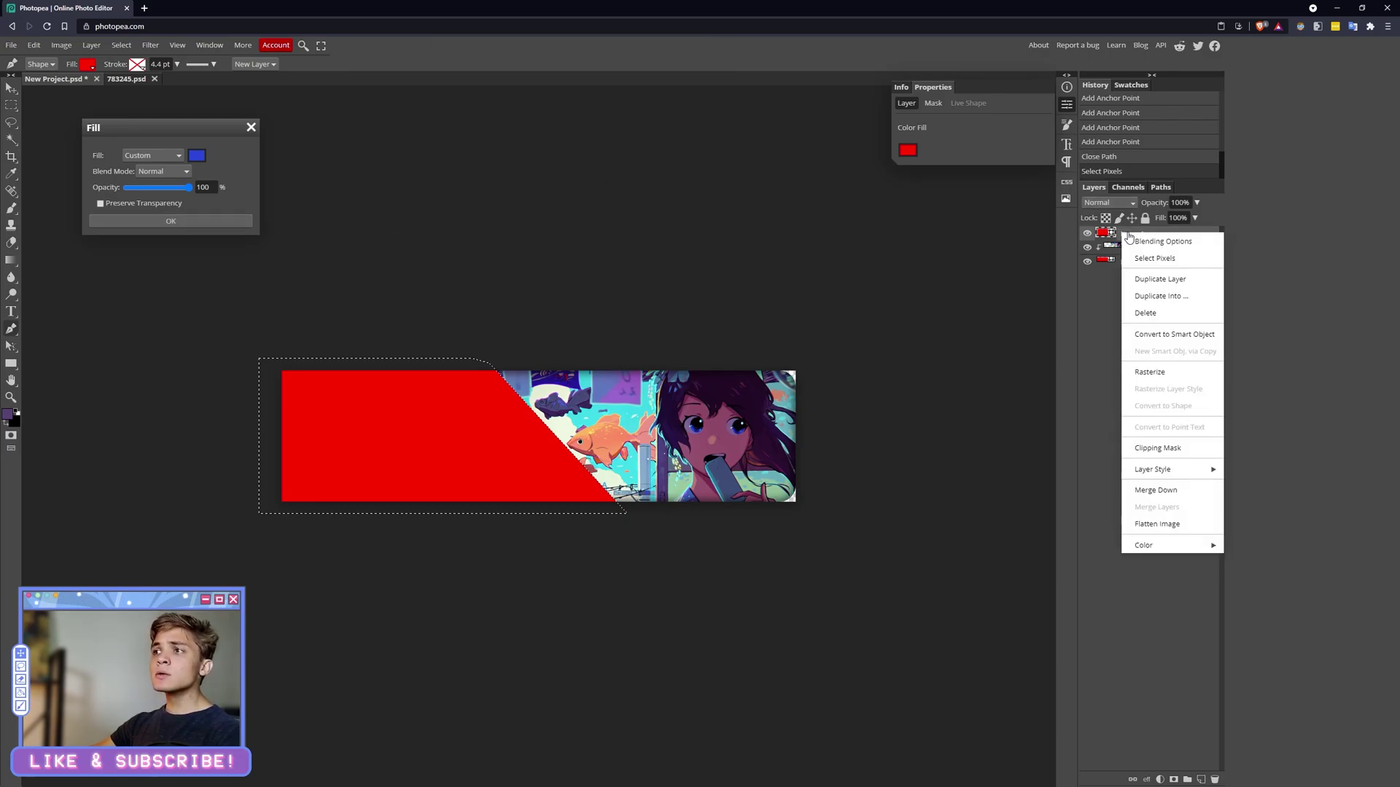
pyautogui.click(1159, 315)
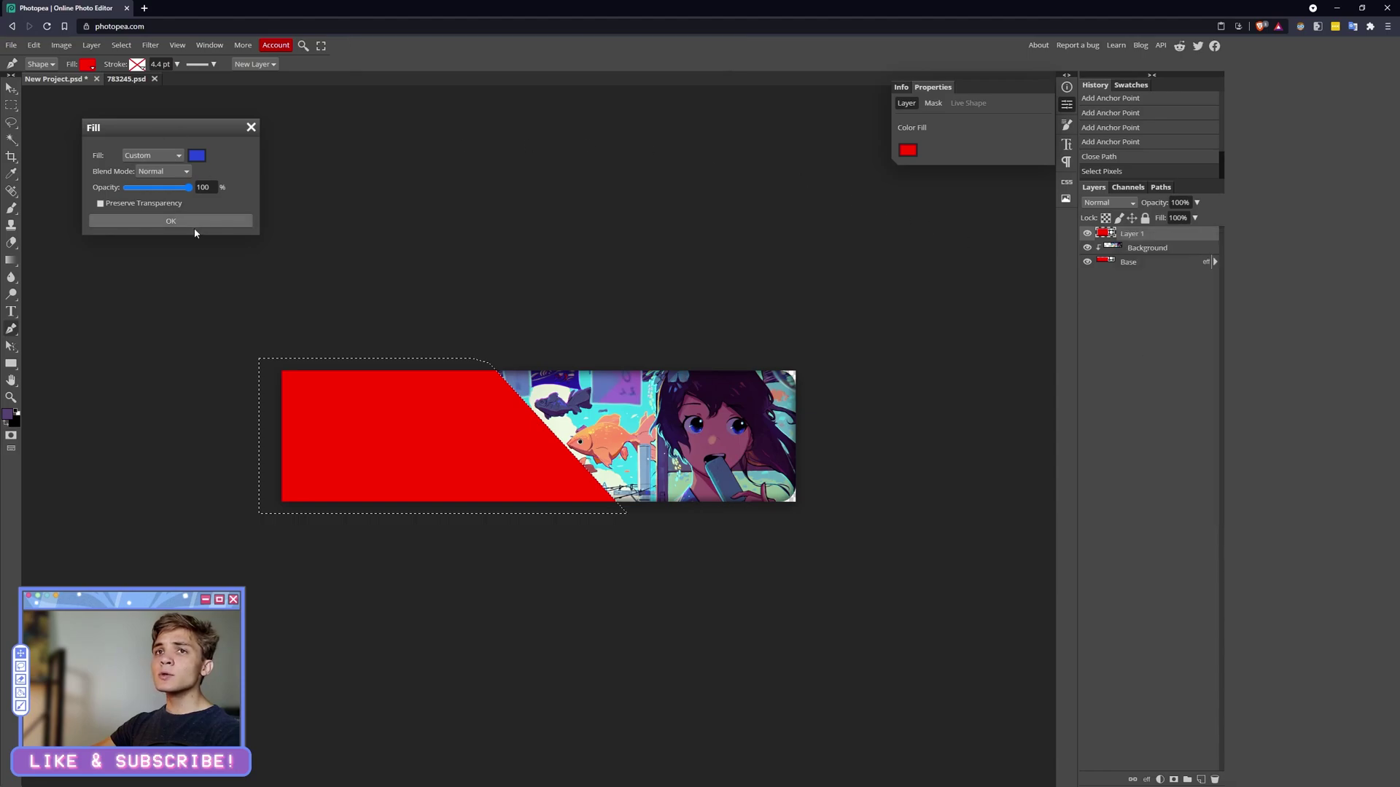
pyautogui.click(172, 220)
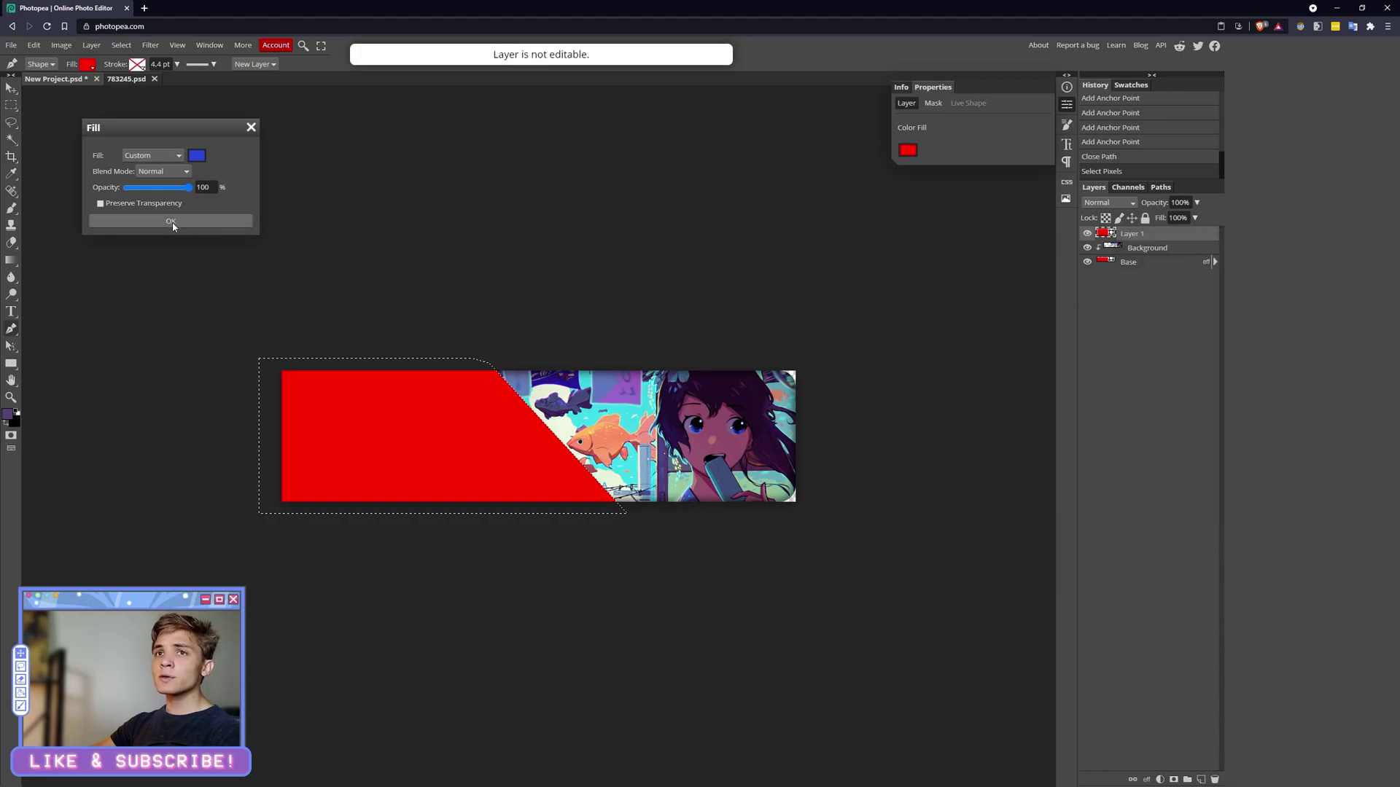
pyautogui.click(250, 128)
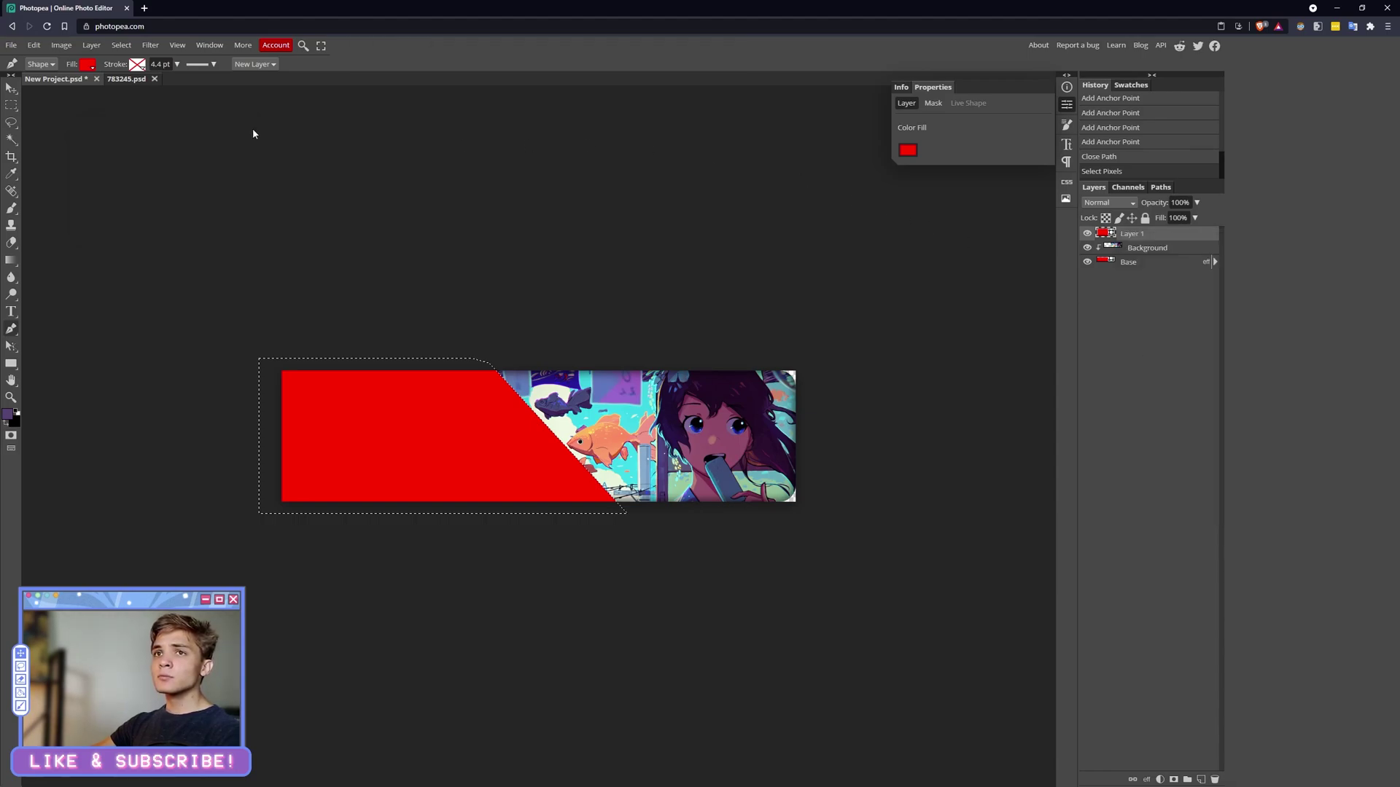
pyautogui.rightClick(1131, 233)
# Step: Rasterize Layer 1 and give it a 100% blue Color Overlay (#2743d6)
pyautogui.click(1165, 369)
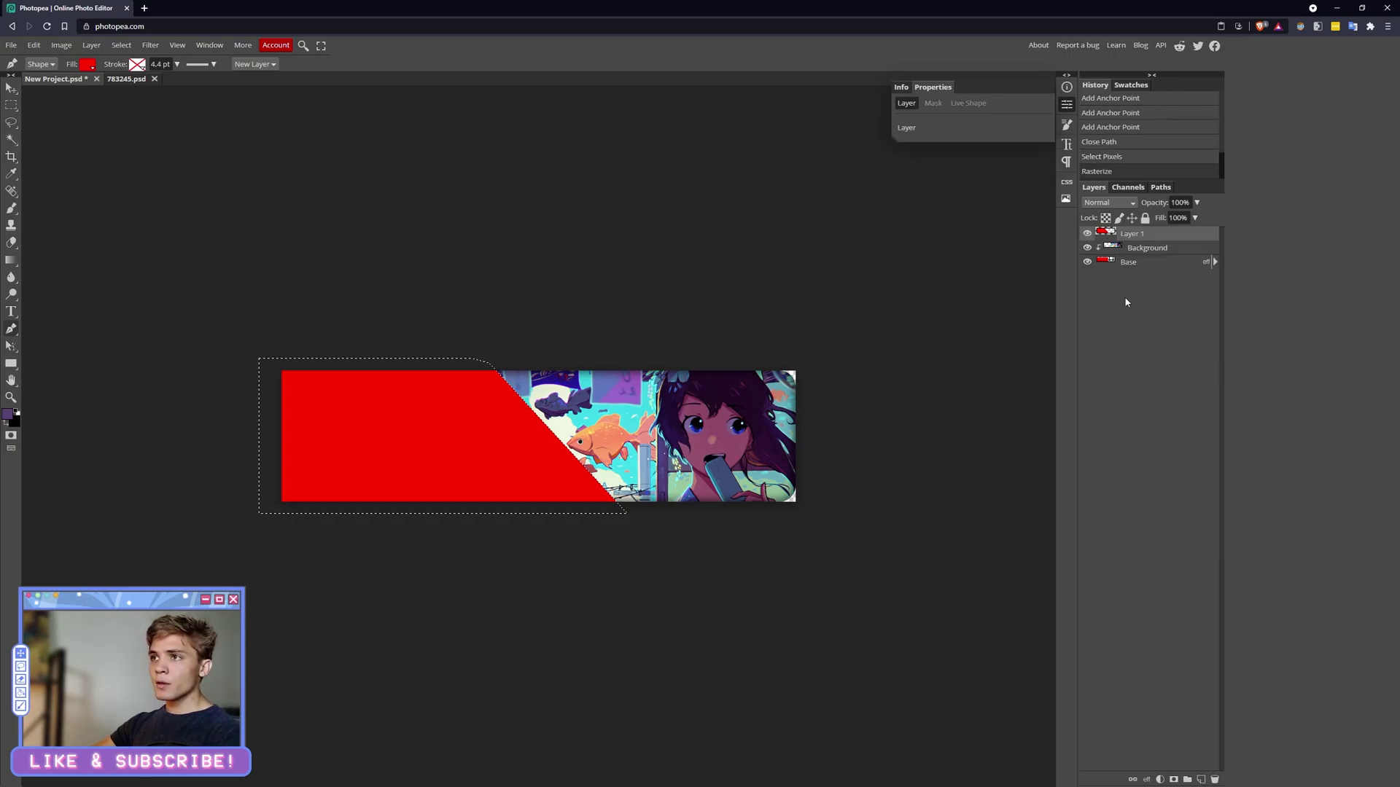
pyautogui.rightClick(1140, 239)
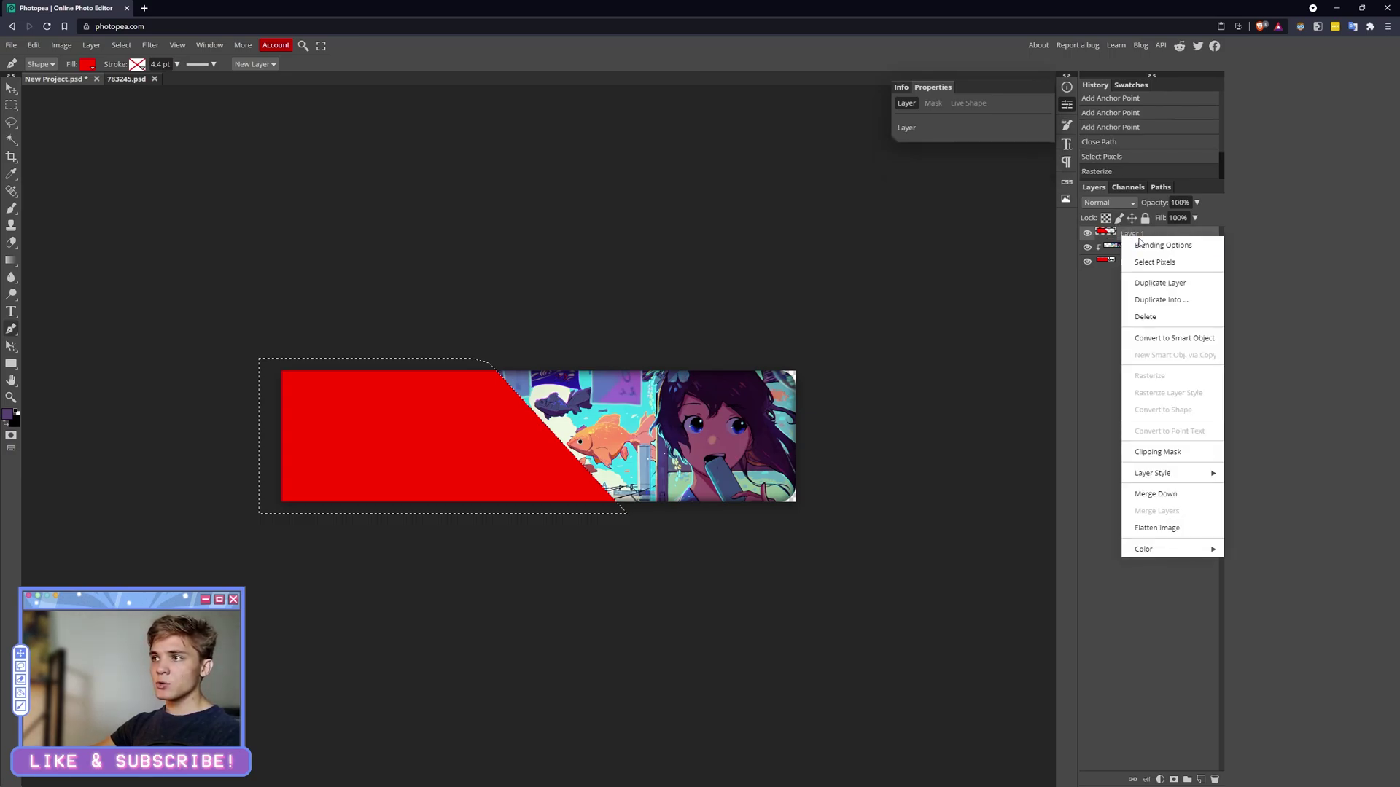
pyautogui.click(1144, 246)
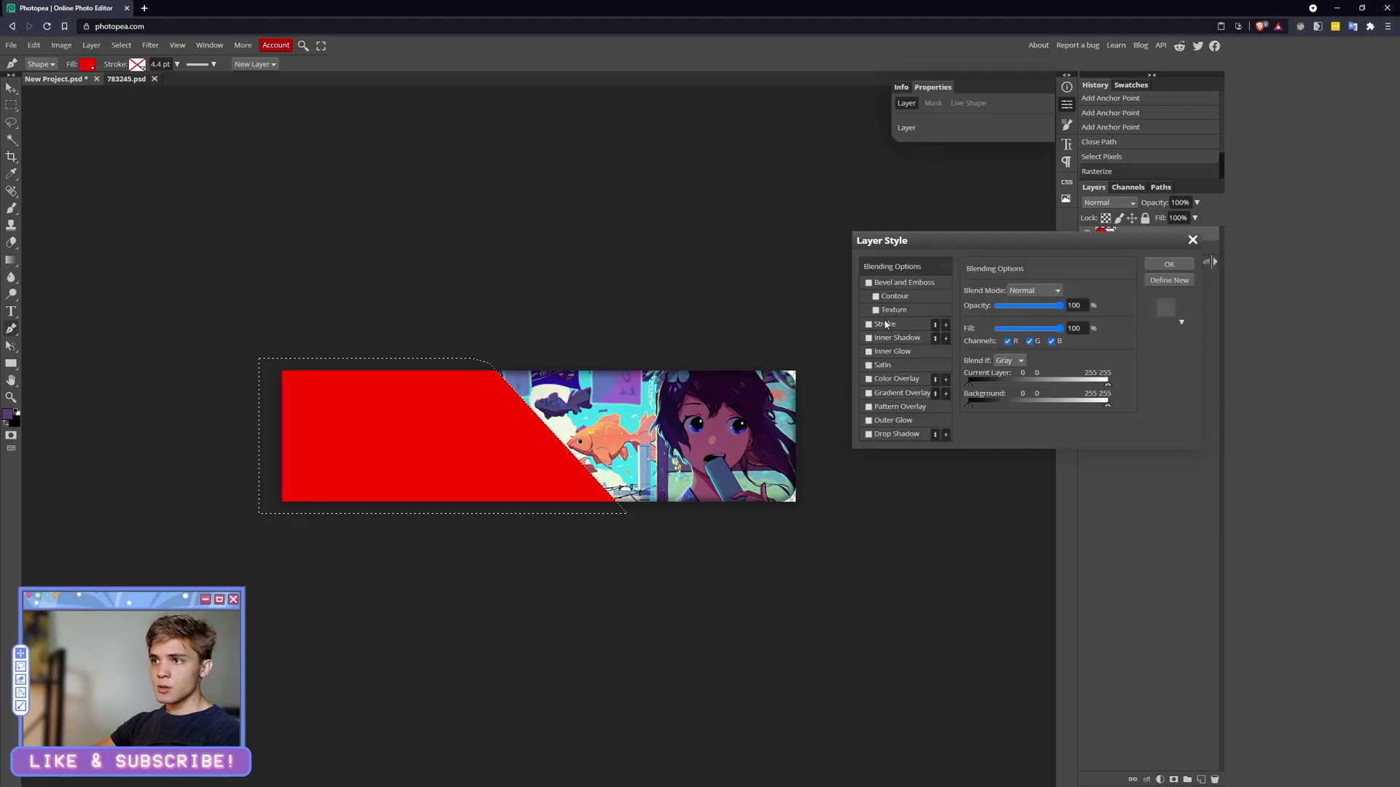
pyautogui.click(886, 379)
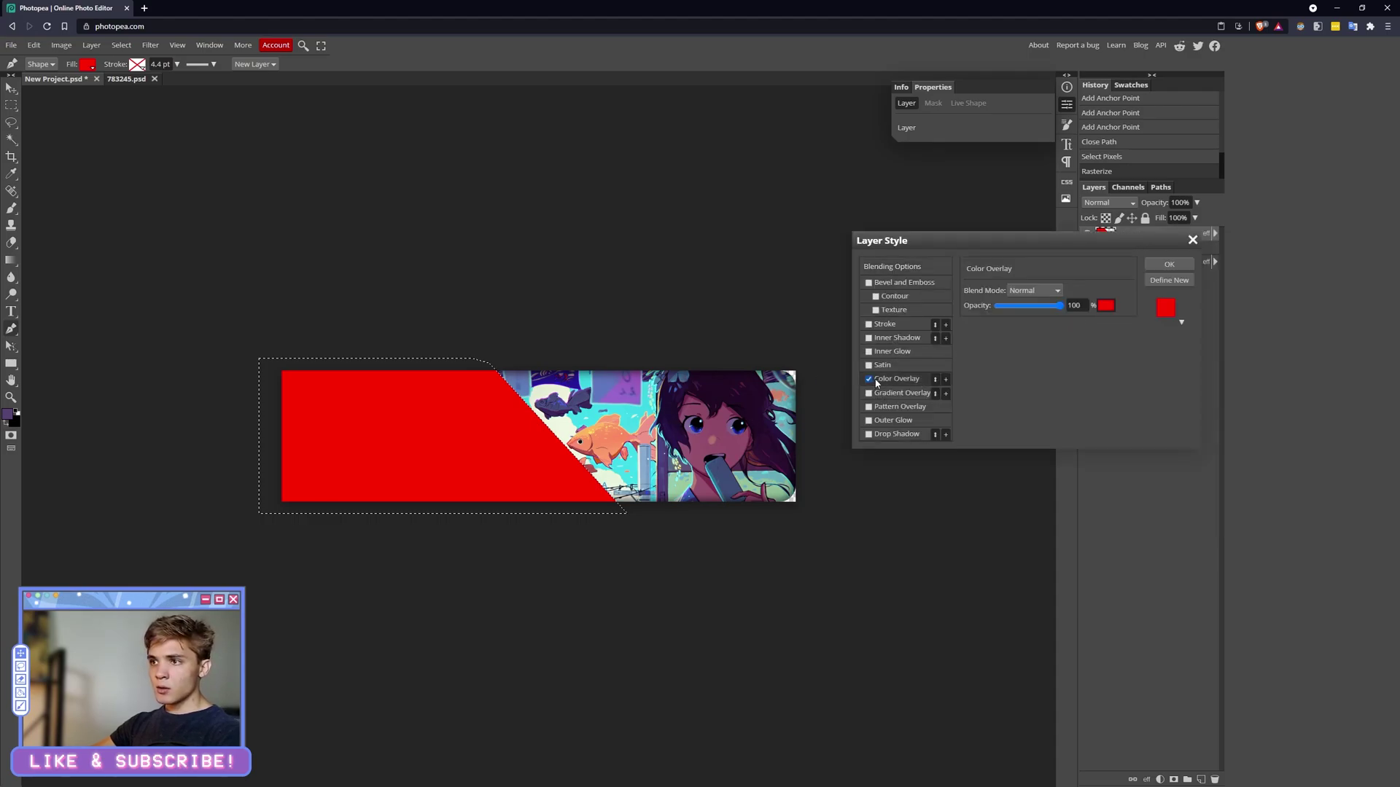
pyautogui.click(1106, 306)
pyautogui.click(224, 193)
pyautogui.click(195, 166)
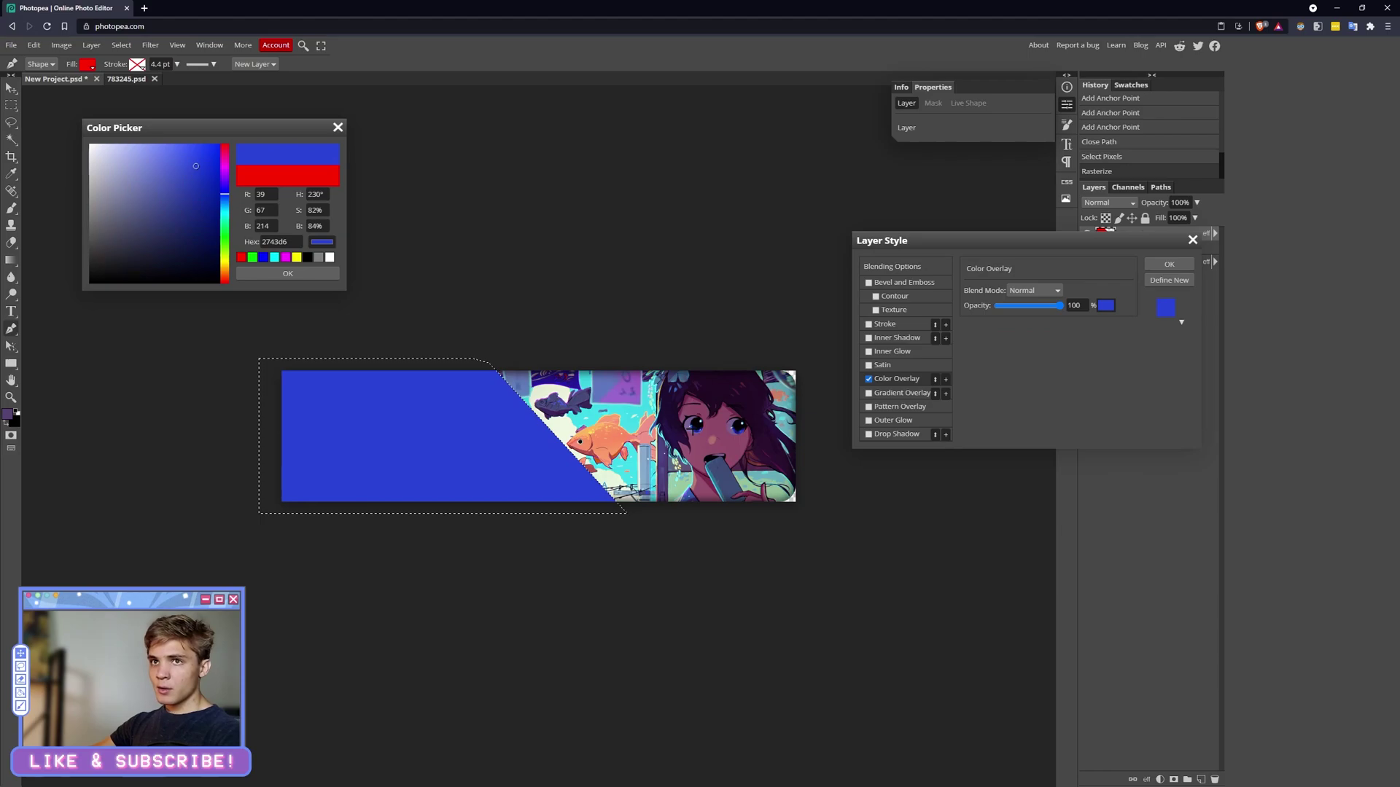
pyautogui.click(306, 274)
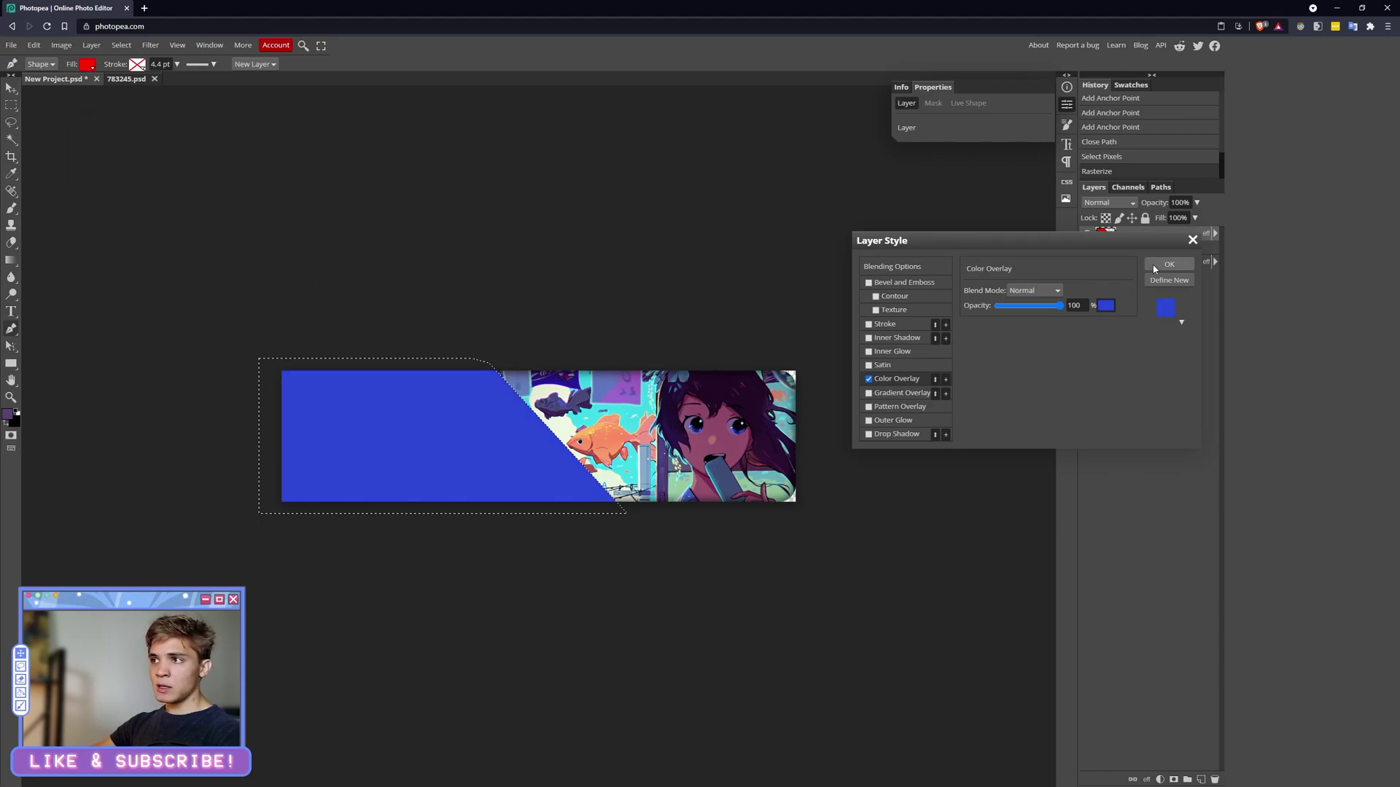
pyautogui.click(1169, 263)
# Step: Deselect the selection outline around the slanted banner
pyautogui.click(8, 103)
pyautogui.rightClick(503, 414)
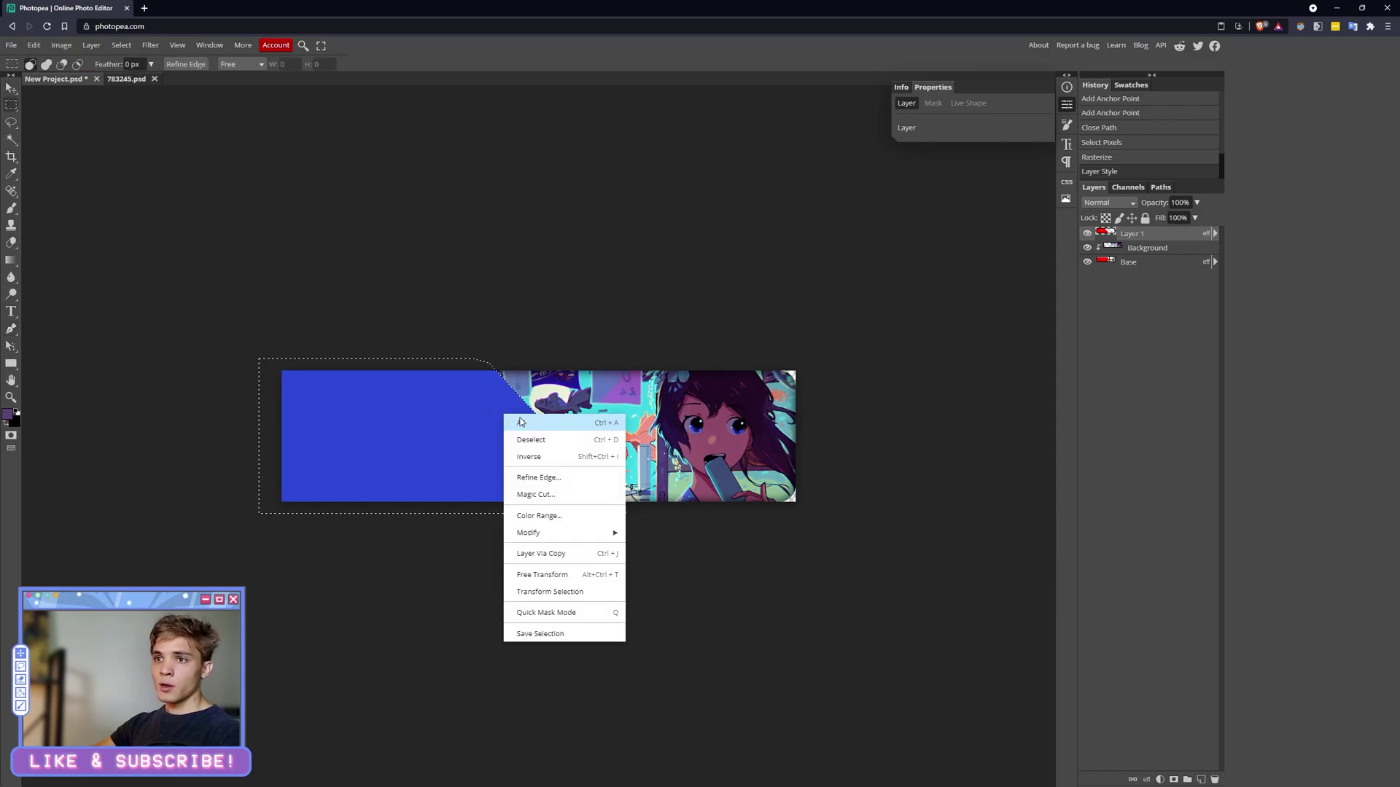
pyautogui.click(533, 440)
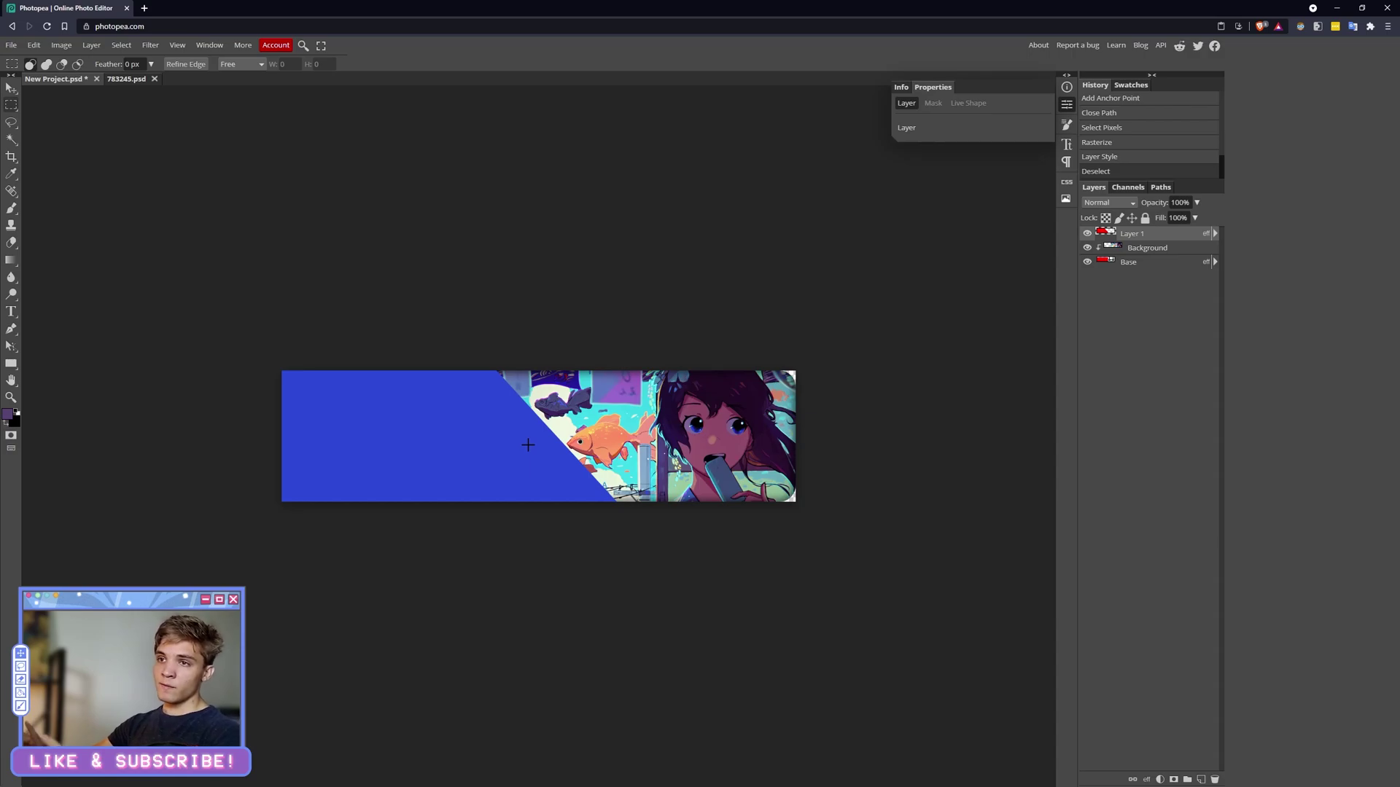
# Step: Rasterize Layer 1's blue overlay style and clip it as a mask to the Base panel layer
pyautogui.rightClick(1187, 237)
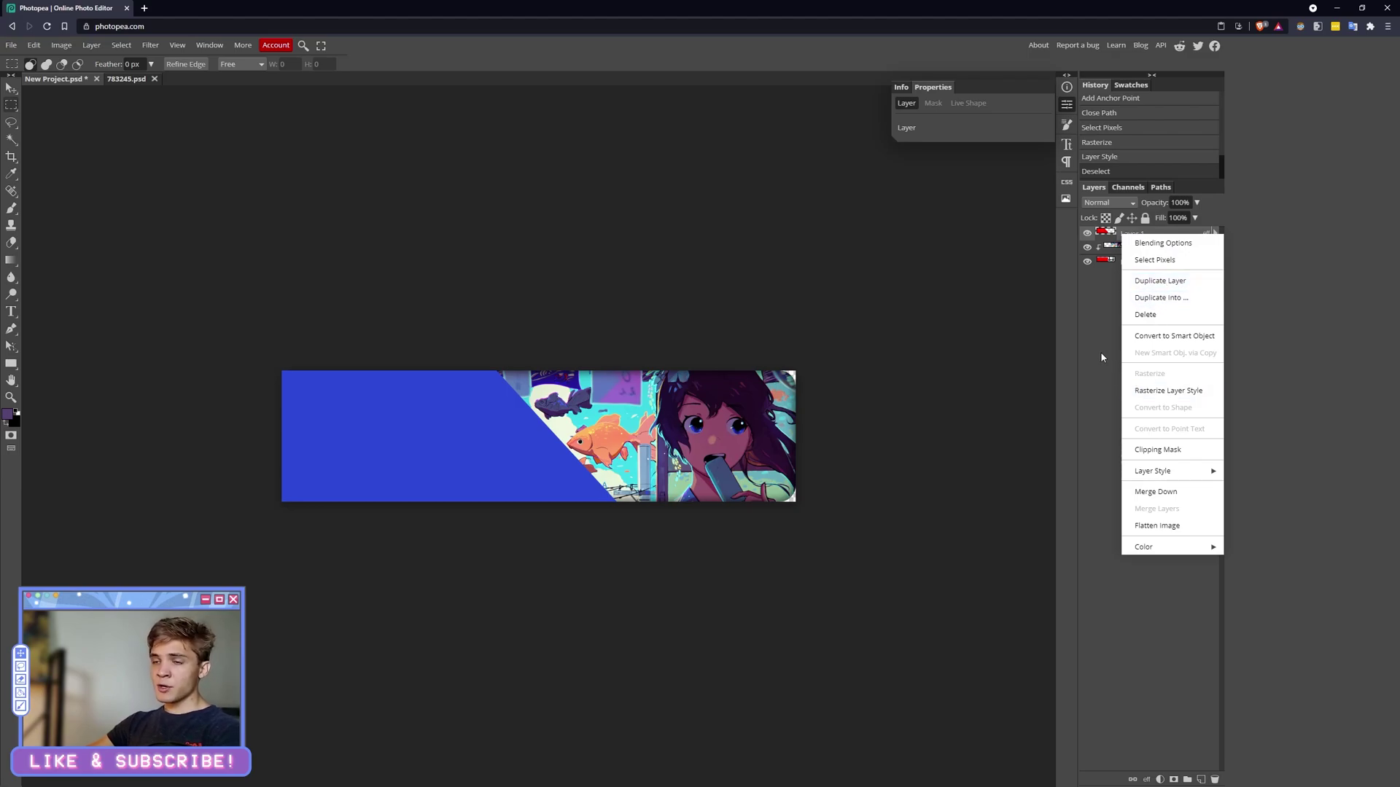
pyautogui.click(1163, 390)
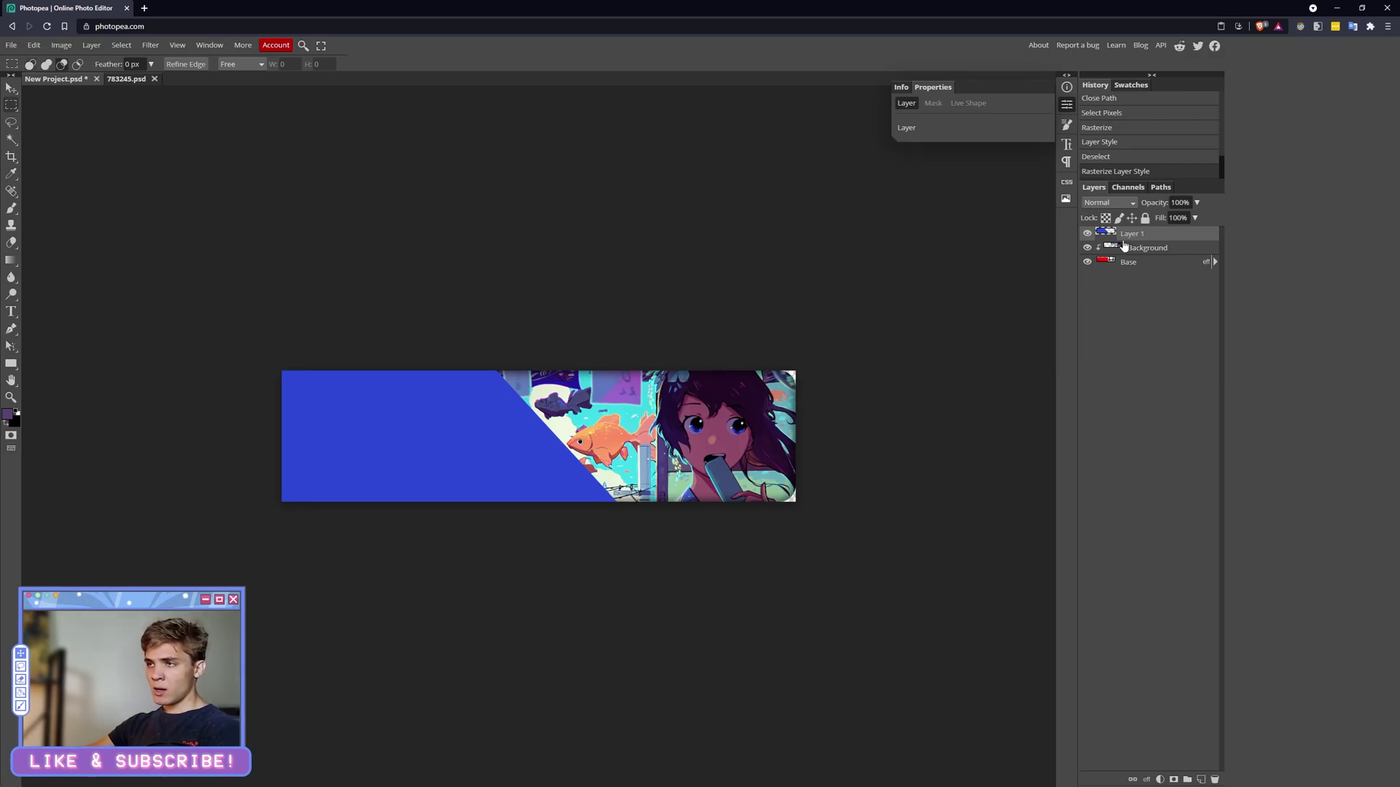
pyautogui.rightClick(1127, 237)
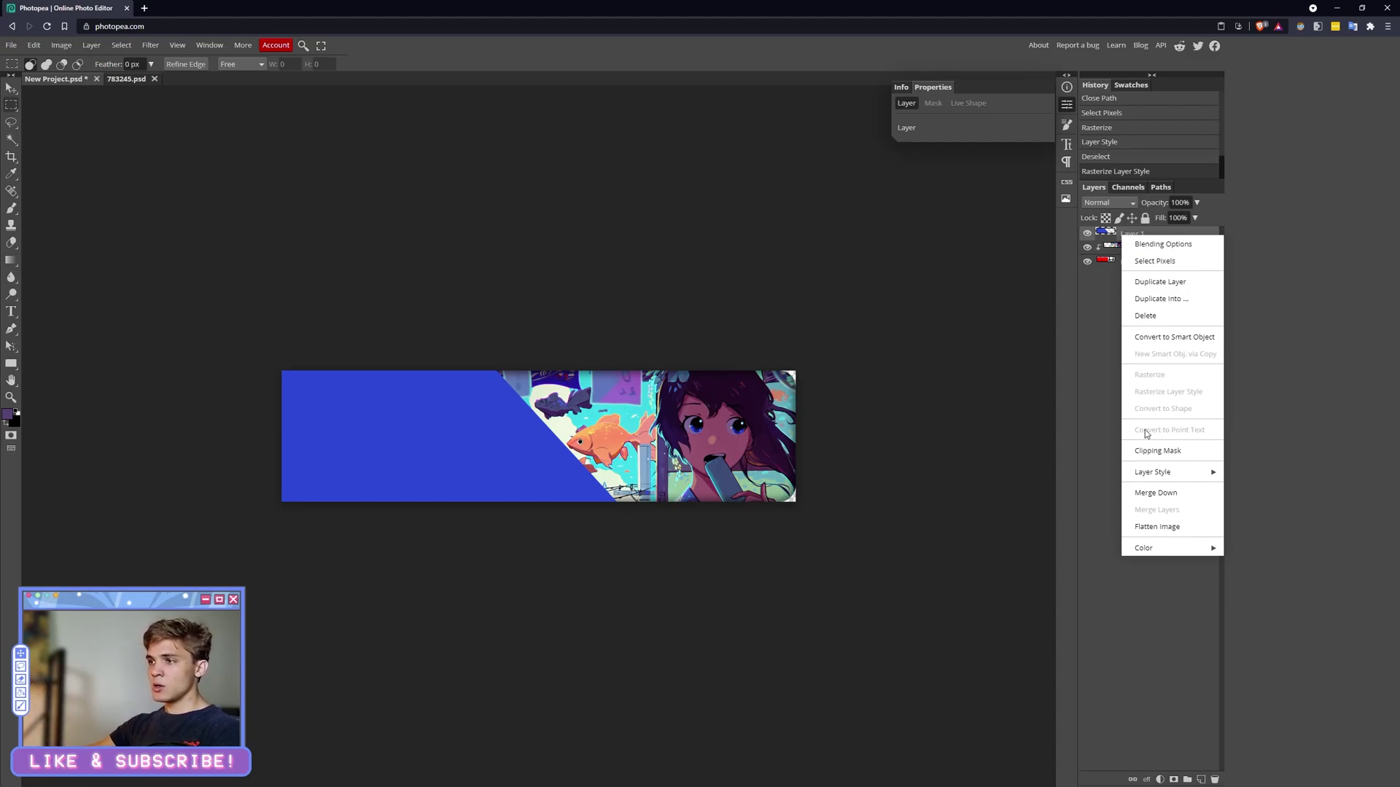
pyautogui.click(1159, 451)
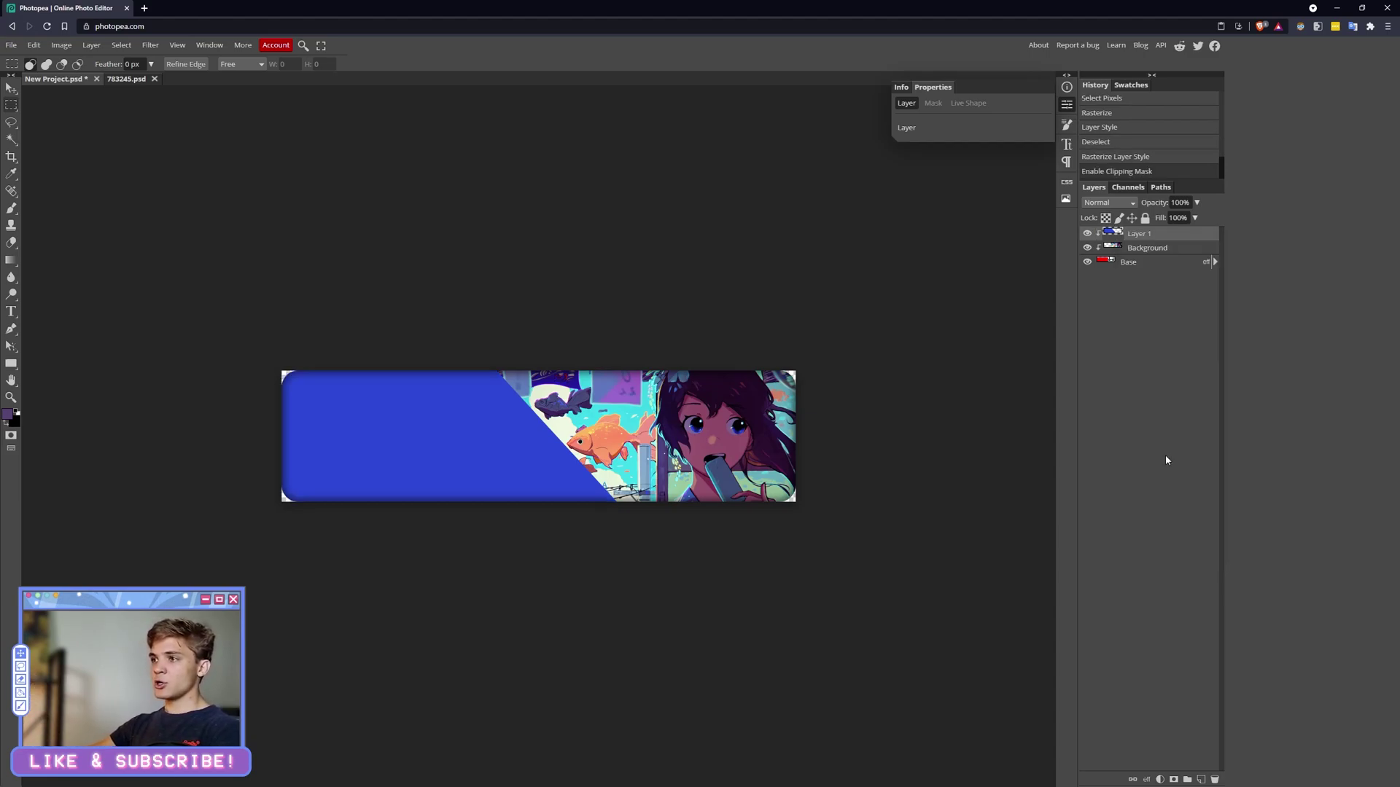
pyautogui.click(1123, 265)
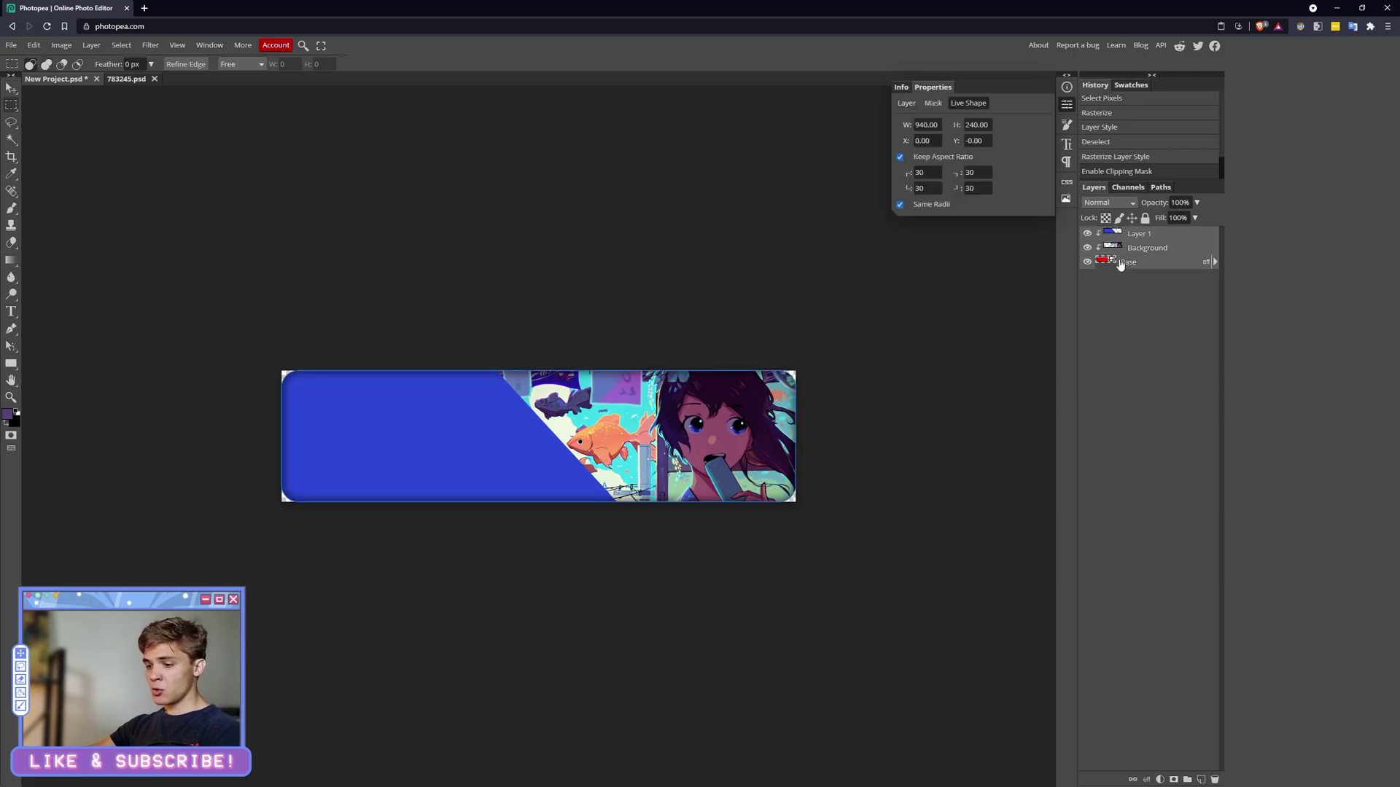
# Step: Group the banner layers into a folder named 'Base' and tag it purple
pyautogui.hotkey('ctrl', 'g')
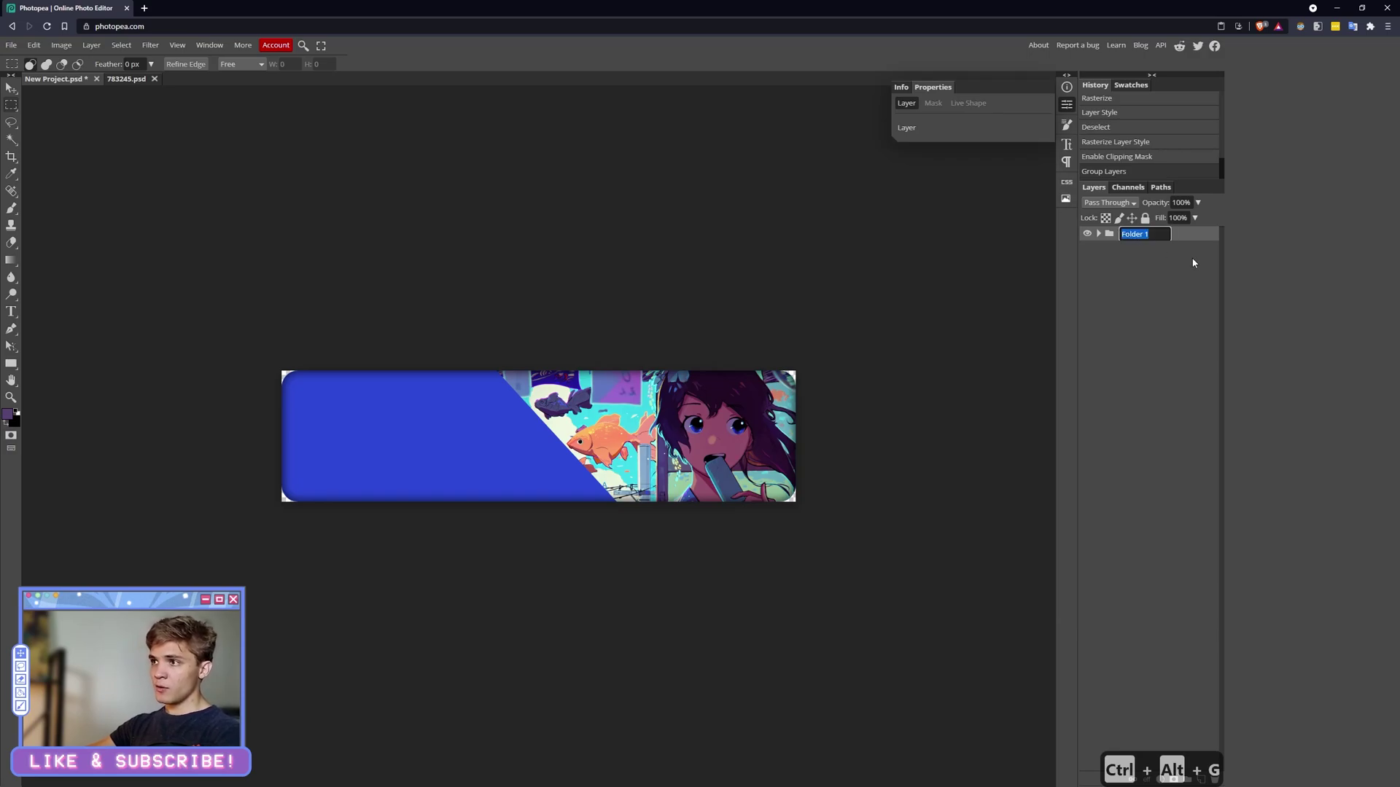
pyautogui.write('Base')
pyautogui.press('Return')
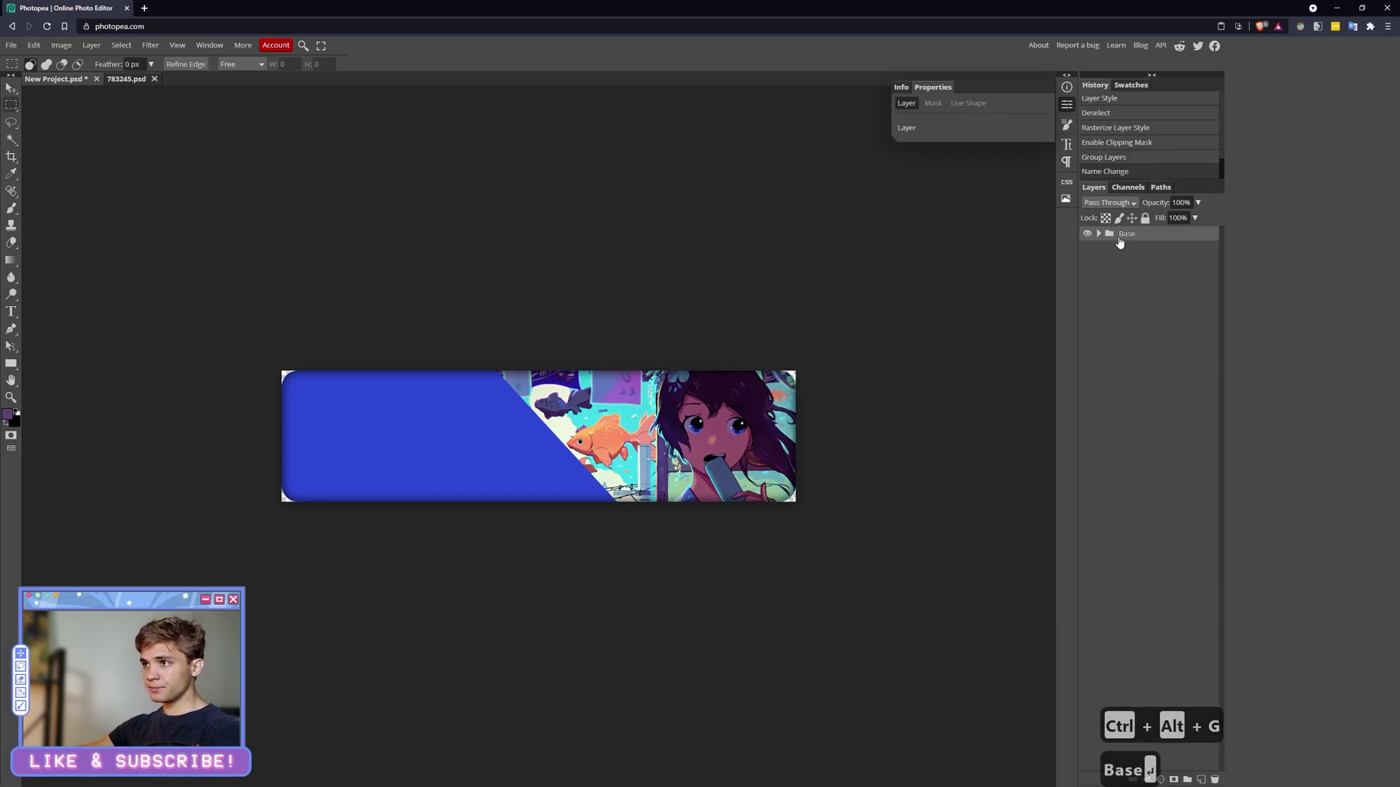
pyautogui.rightClick(1120, 239)
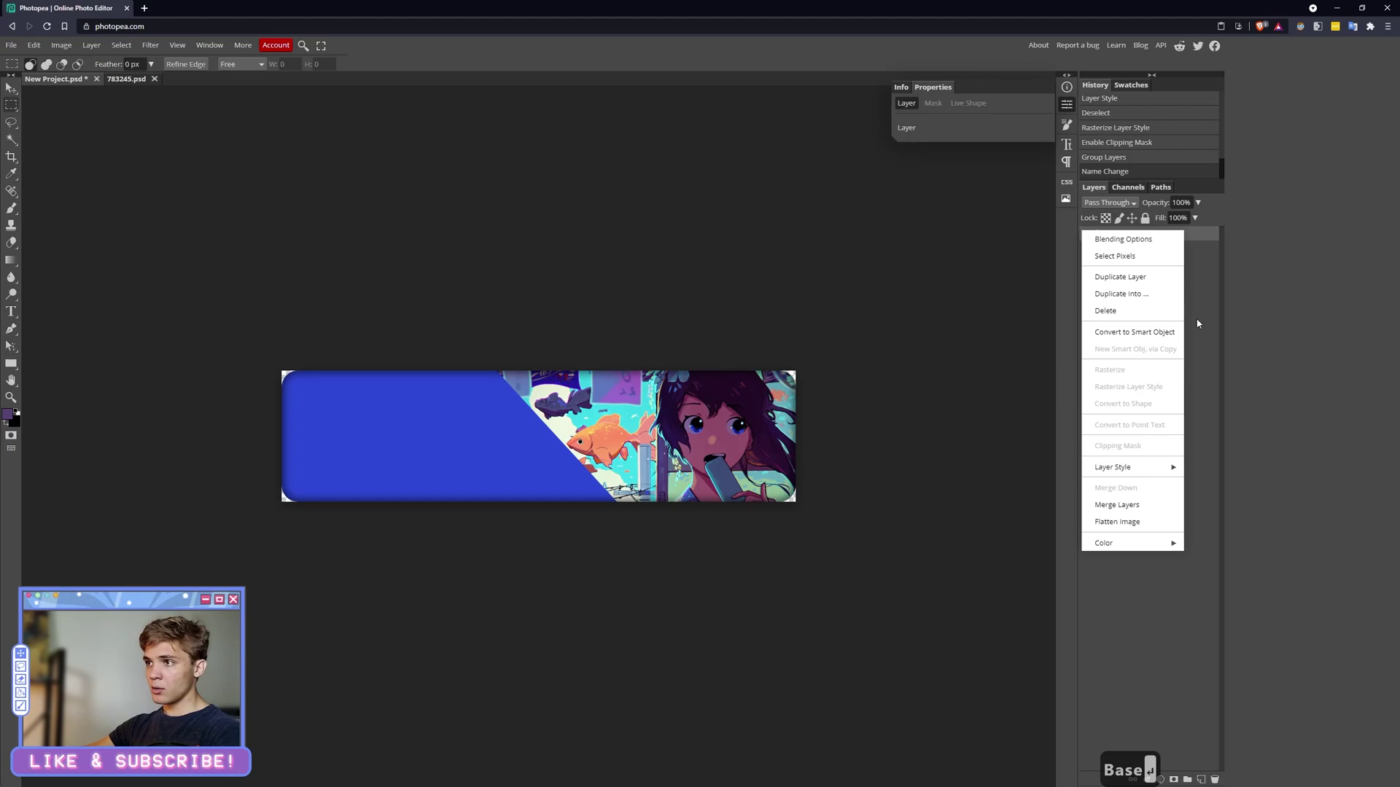
pyautogui.click(1198, 323)
pyautogui.rightClick(1088, 236)
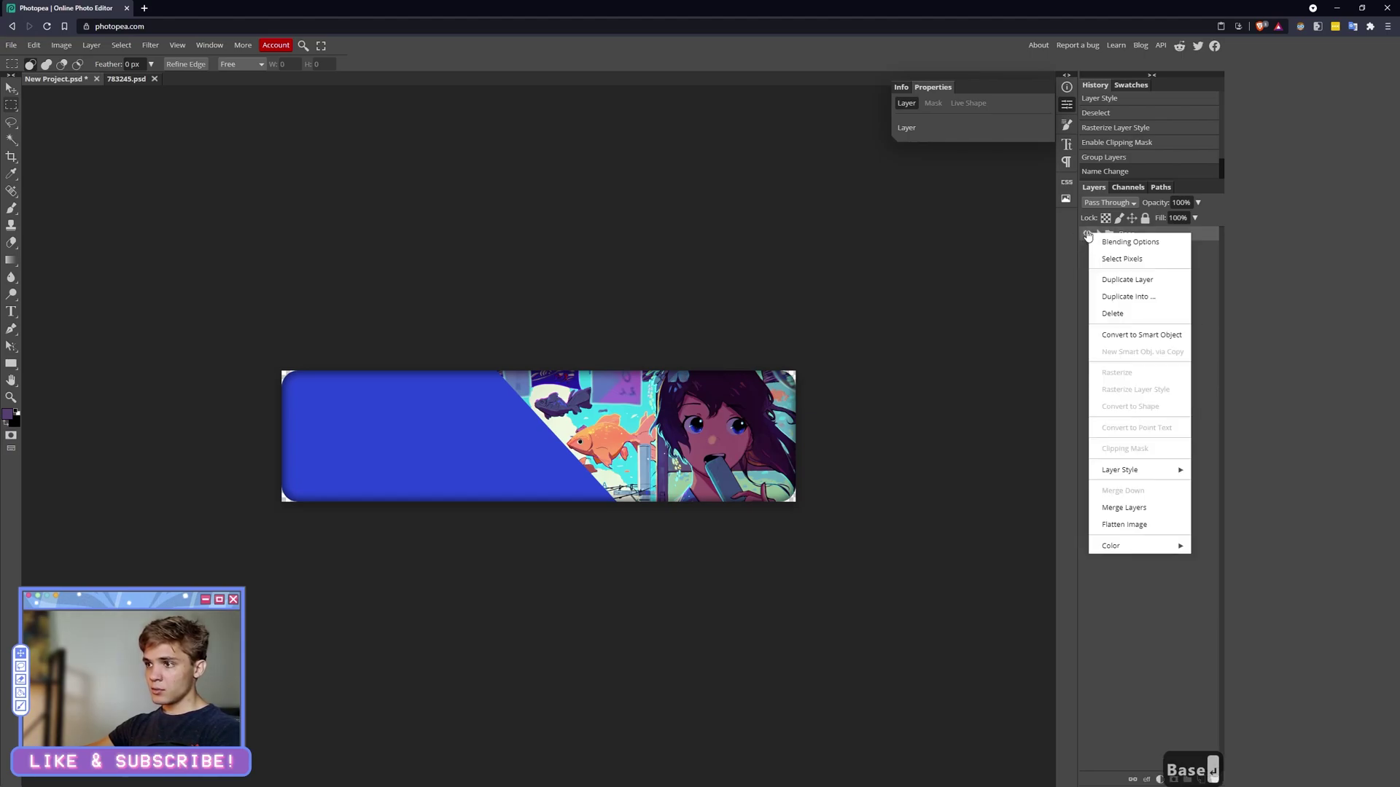
pyautogui.moveTo(1156, 545)
pyautogui.click(1142, 596)
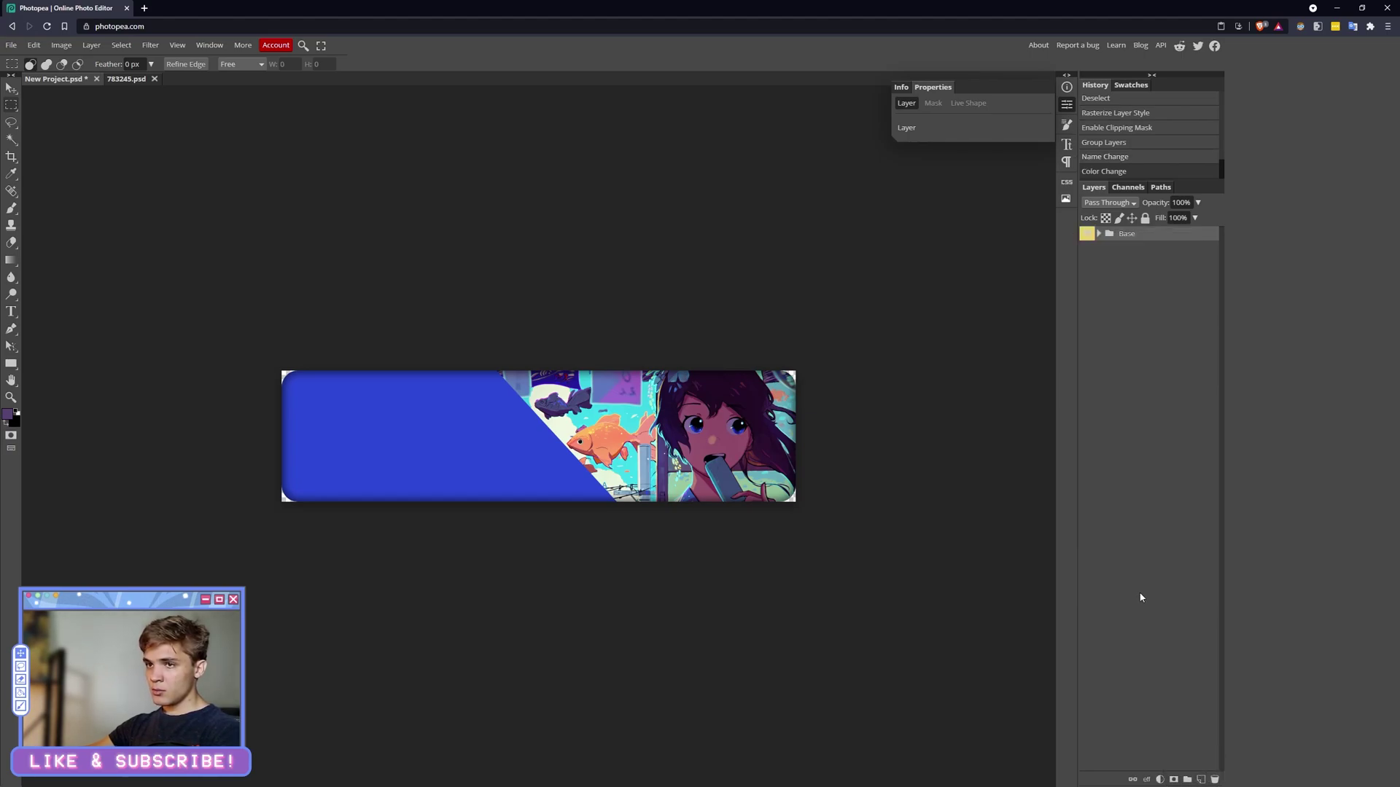
pyautogui.rightClick(1090, 238)
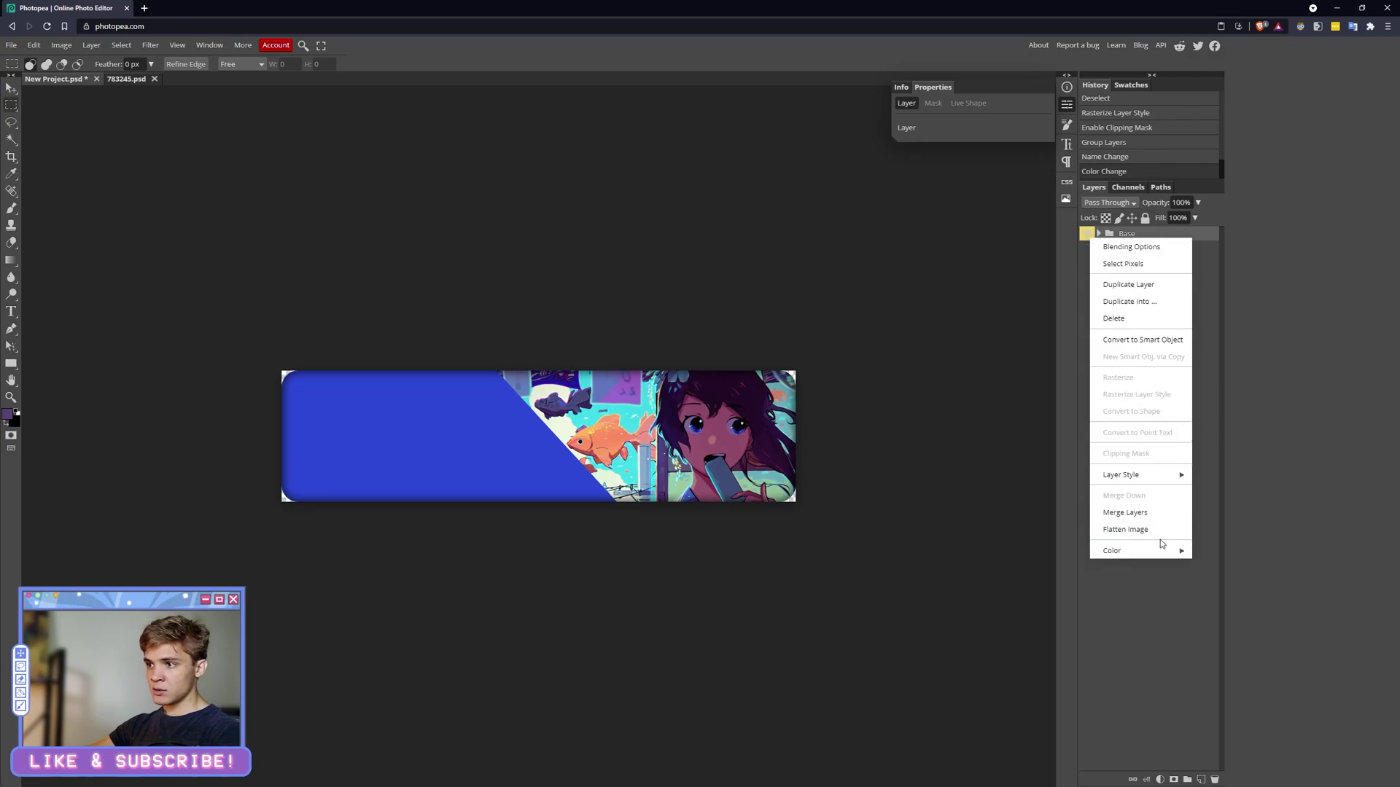
pyautogui.moveTo(1156, 551)
pyautogui.click(1198, 655)
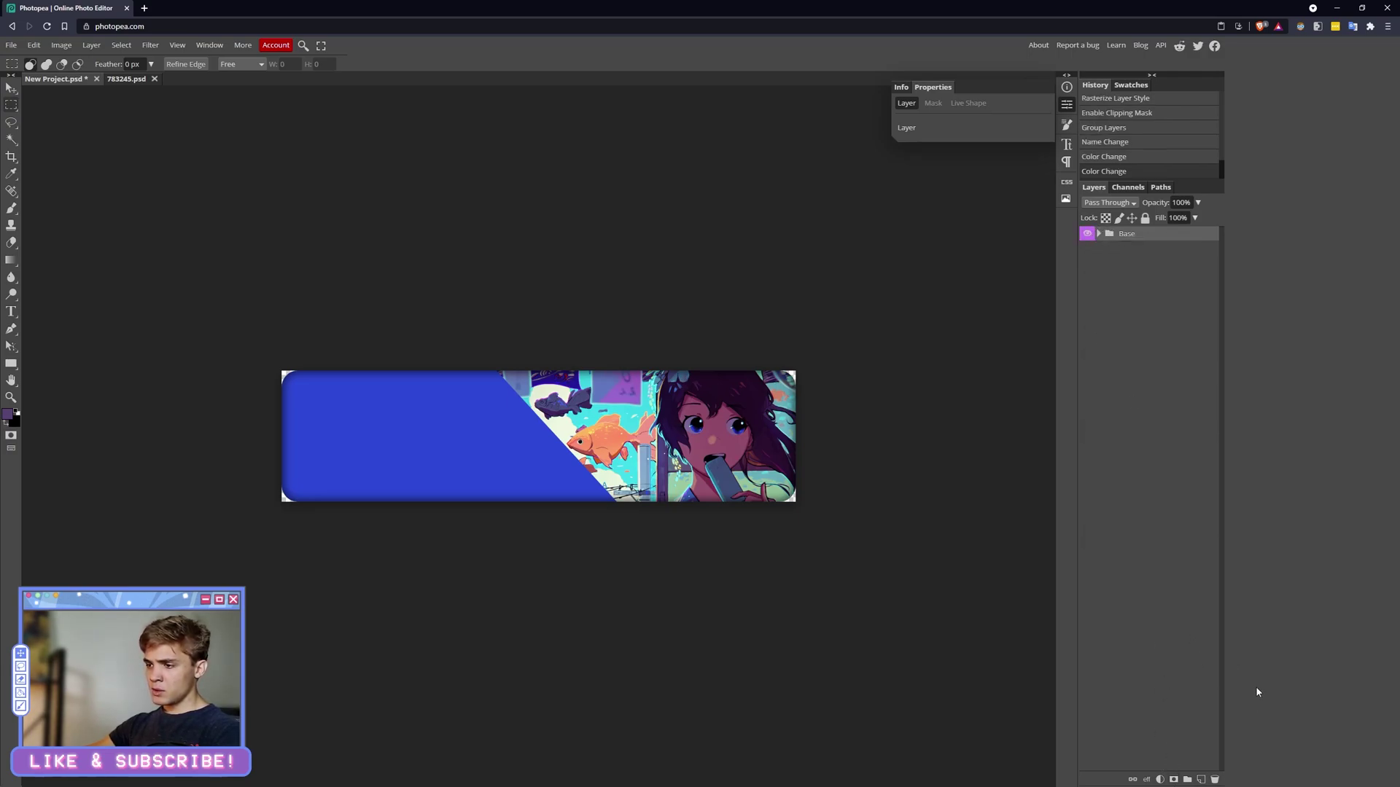
# Step: Add a new empty layer inside its own group named 'Text'
pyautogui.click(1201, 780)
pyautogui.hotkey('ctrl', 'g')
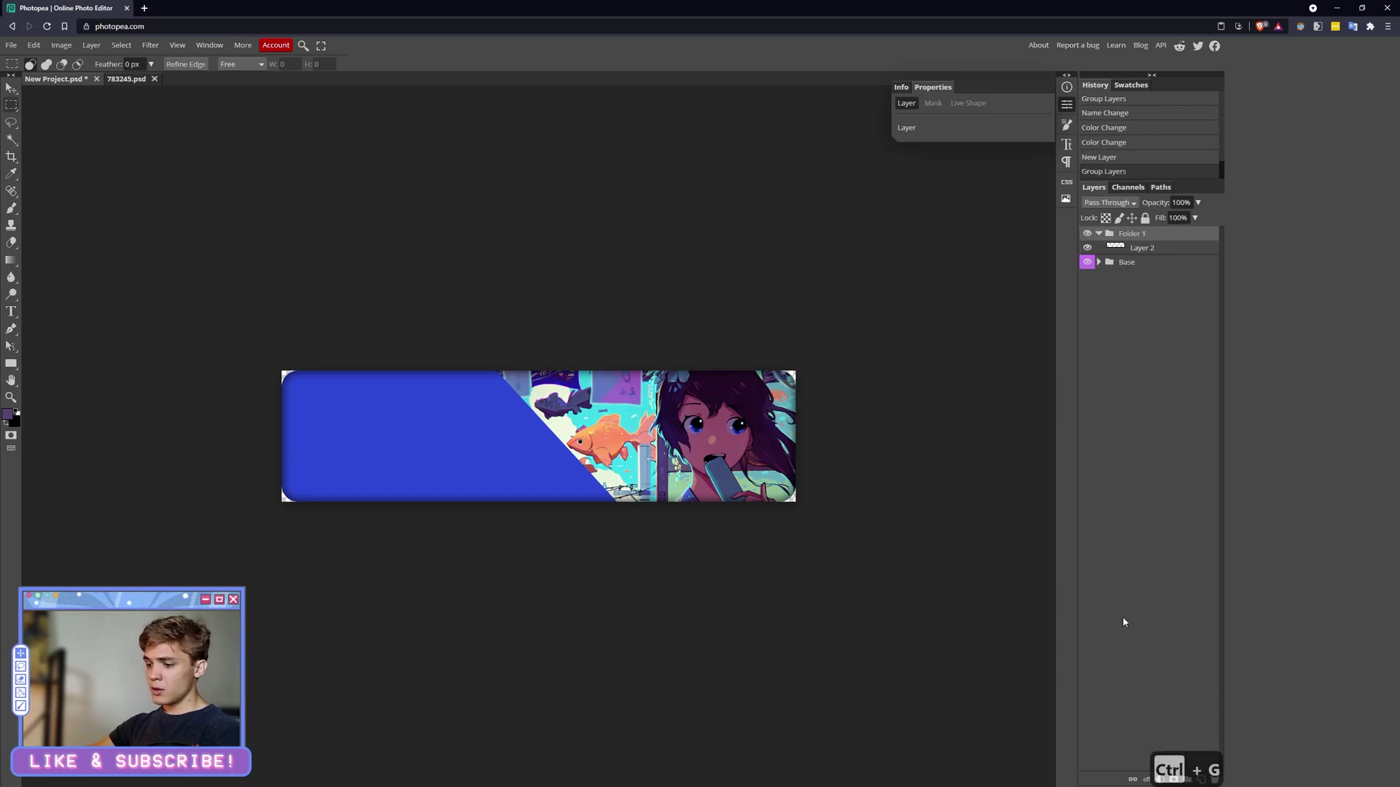
pyautogui.doubleClick(1127, 234)
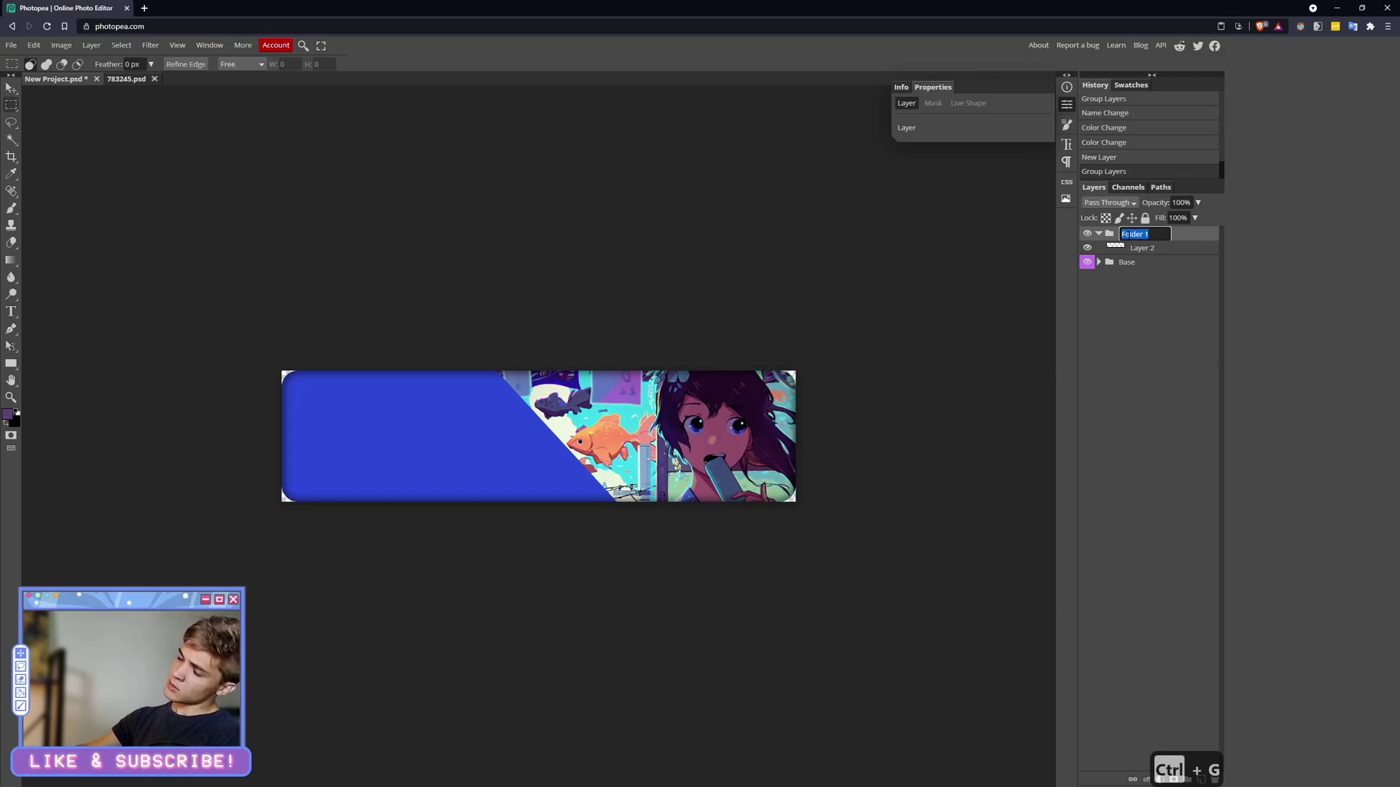
pyautogui.write('Text')
pyautogui.press('Return')
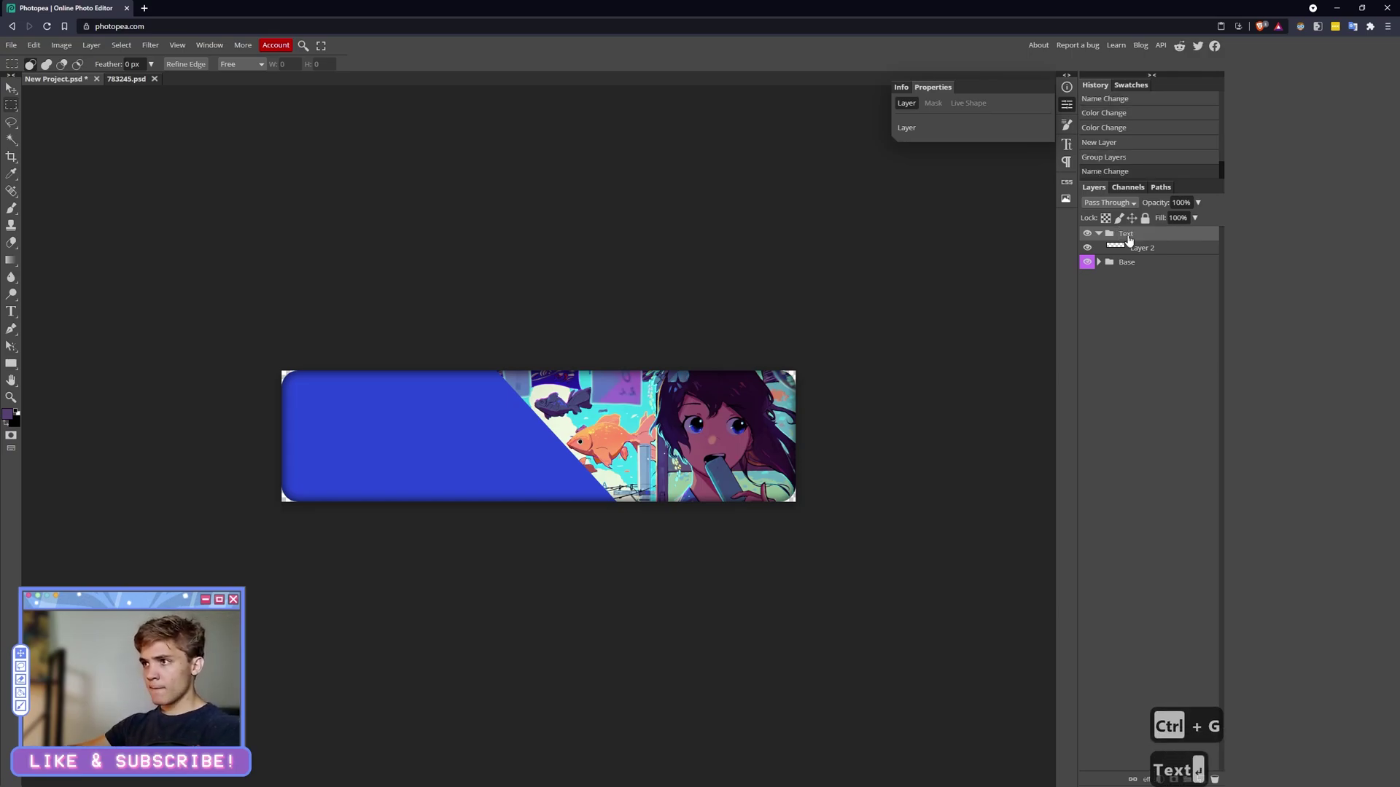
# Step: Rename Layer 1 inside the Base group to 'Left Banenr'
pyautogui.click(1098, 262)
pyautogui.doubleClick(1151, 276)
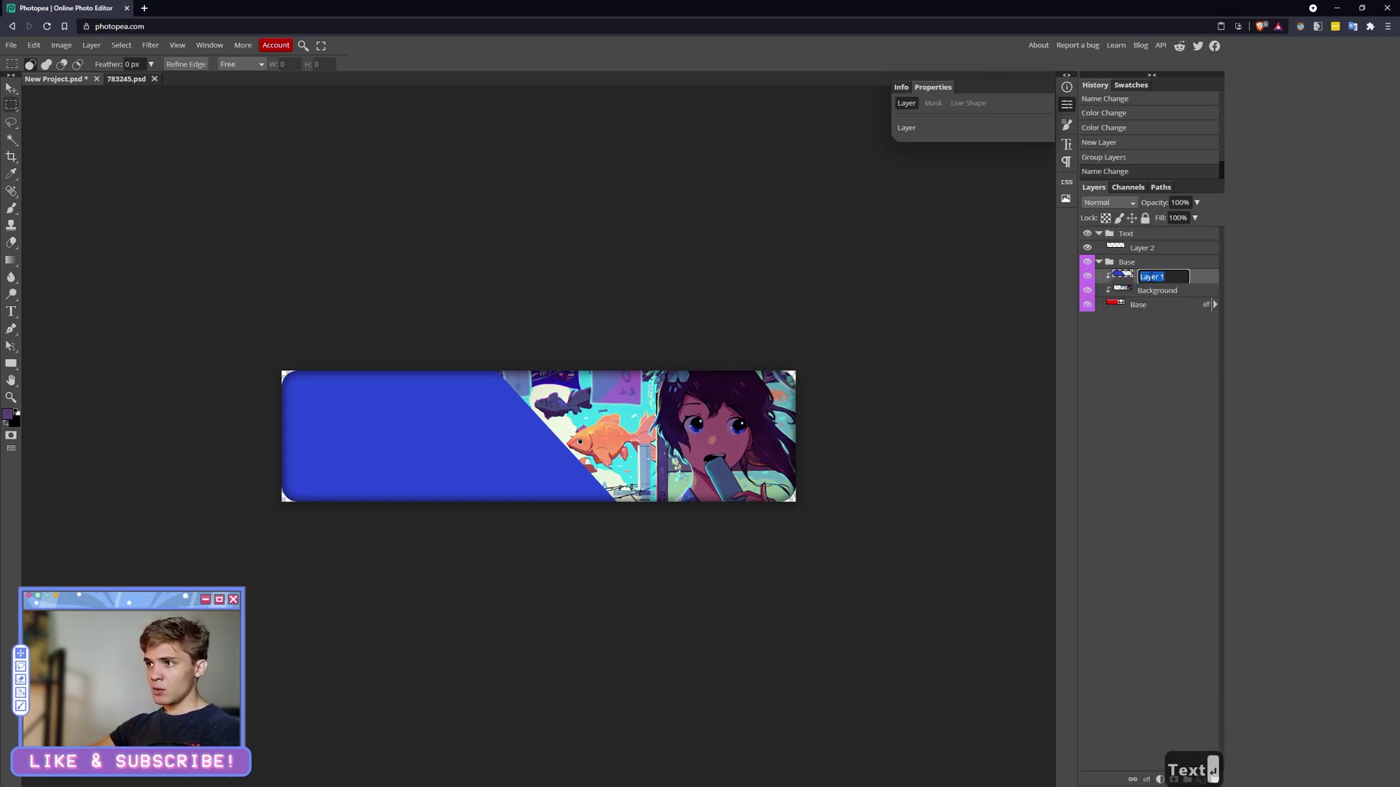
pyautogui.write('Left Banenr')
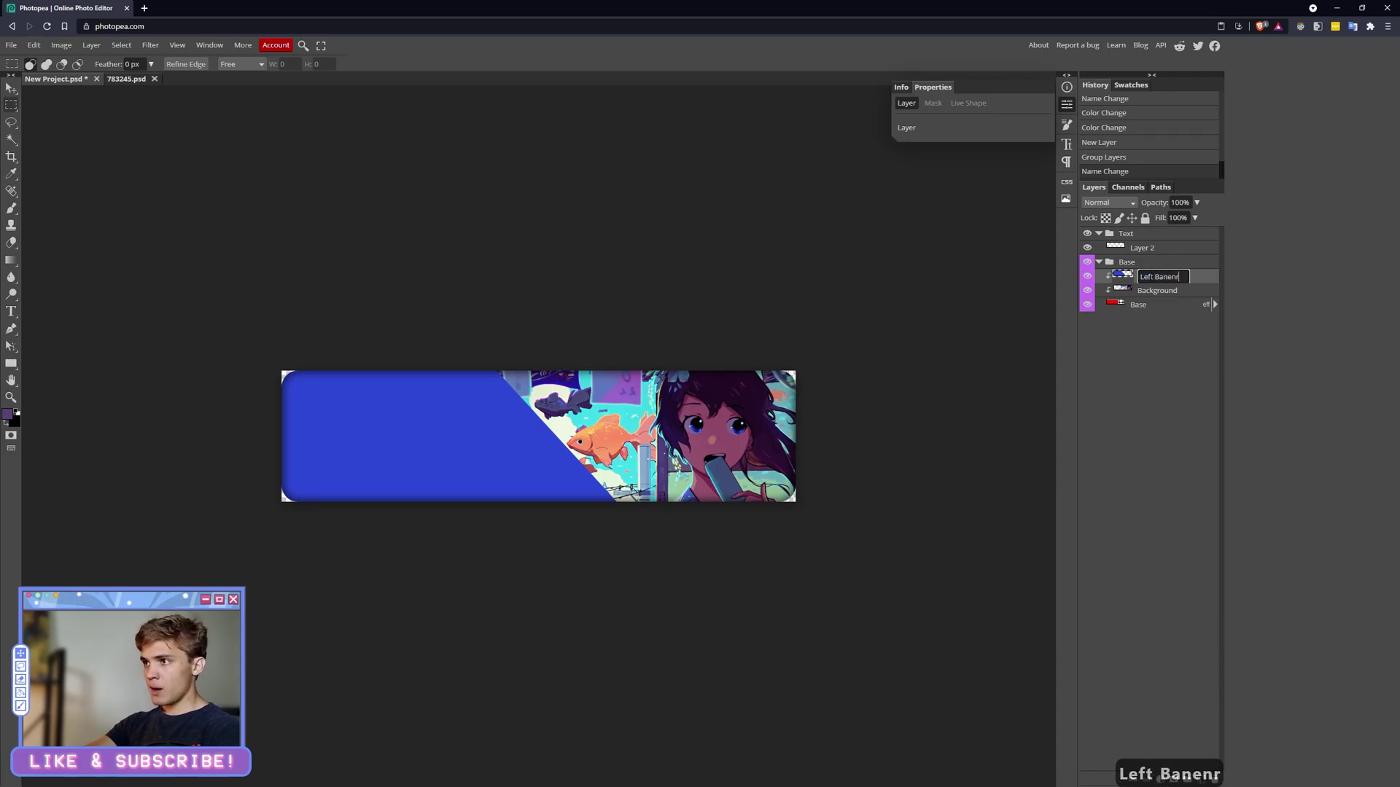
pyautogui.press('Return')
# Step: Enable a Drop Shadow in the Left Banenr layer's Blending Options
pyautogui.rightClick(1152, 281)
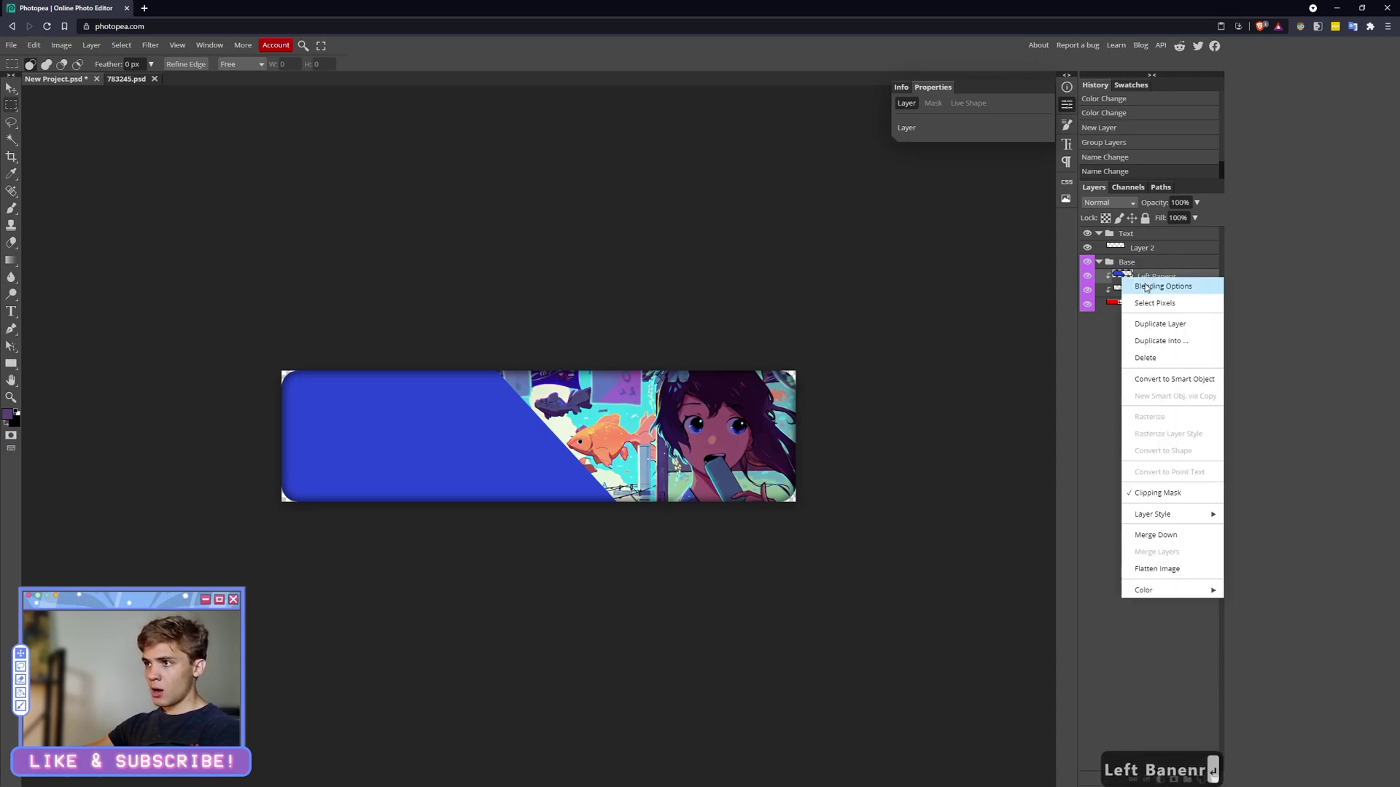
pyautogui.click(1155, 284)
pyautogui.click(889, 338)
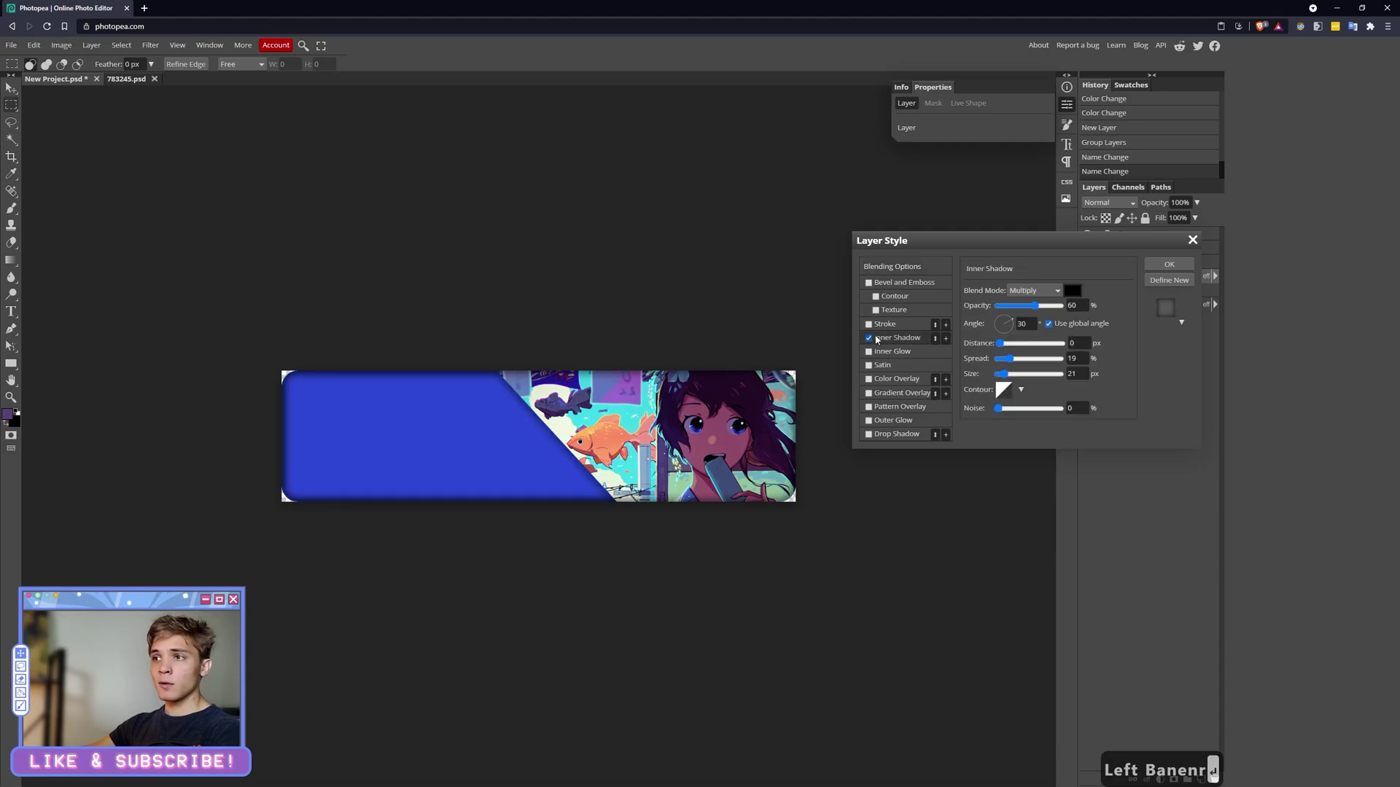
pyautogui.click(869, 339)
pyautogui.click(869, 434)
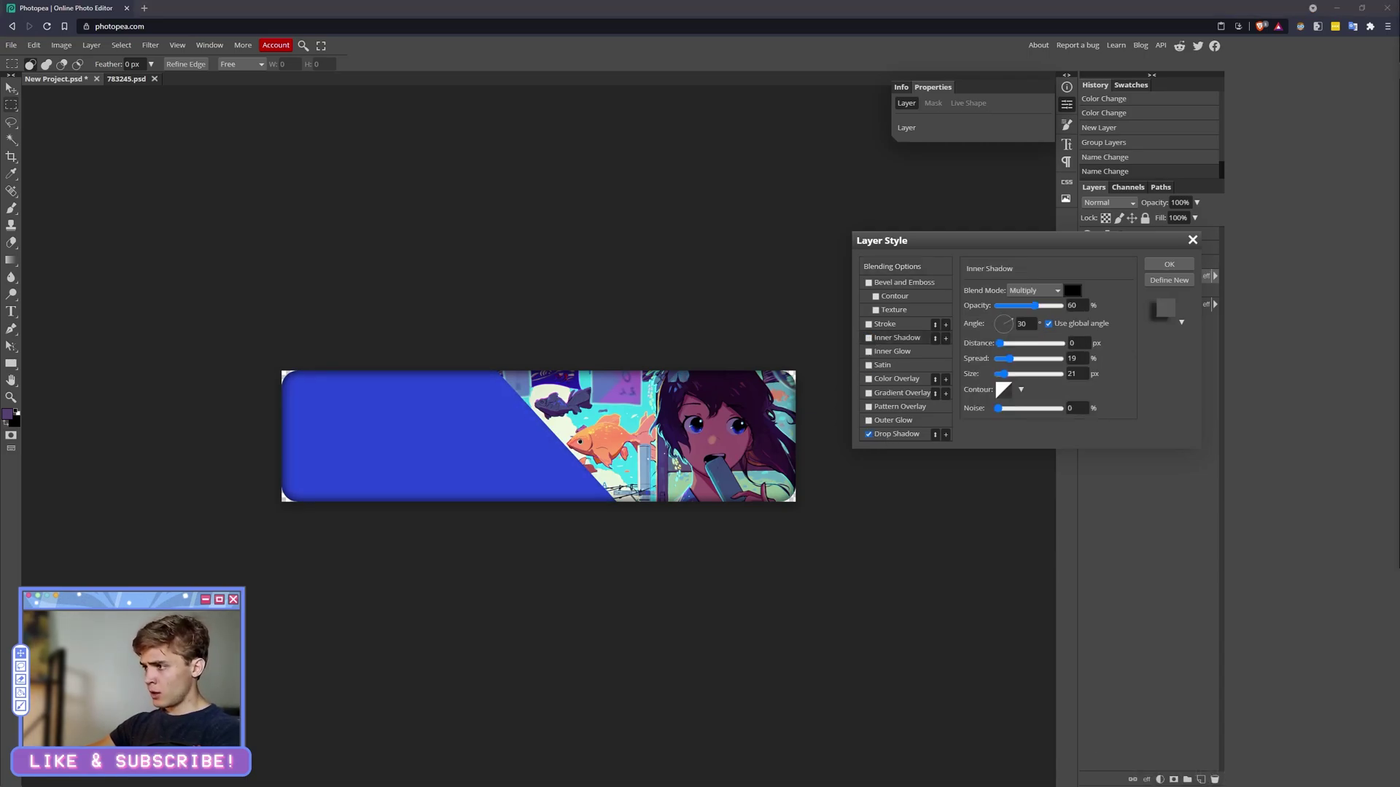
pyautogui.click(903, 434)
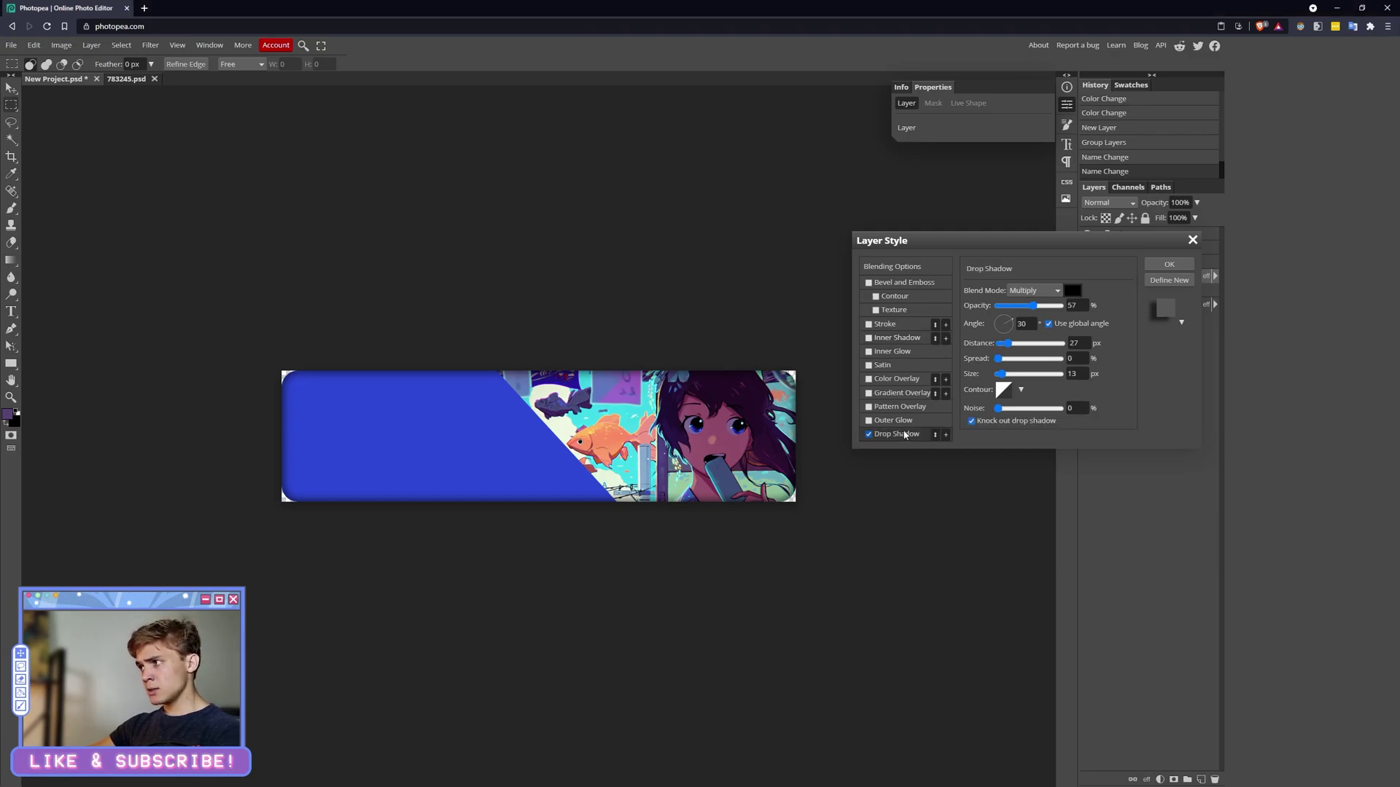
# Step: Set the shadow to 60% opacity, 180° angle, distance 4, spread 4, size 10, and apply
pyautogui.click(1076, 305)
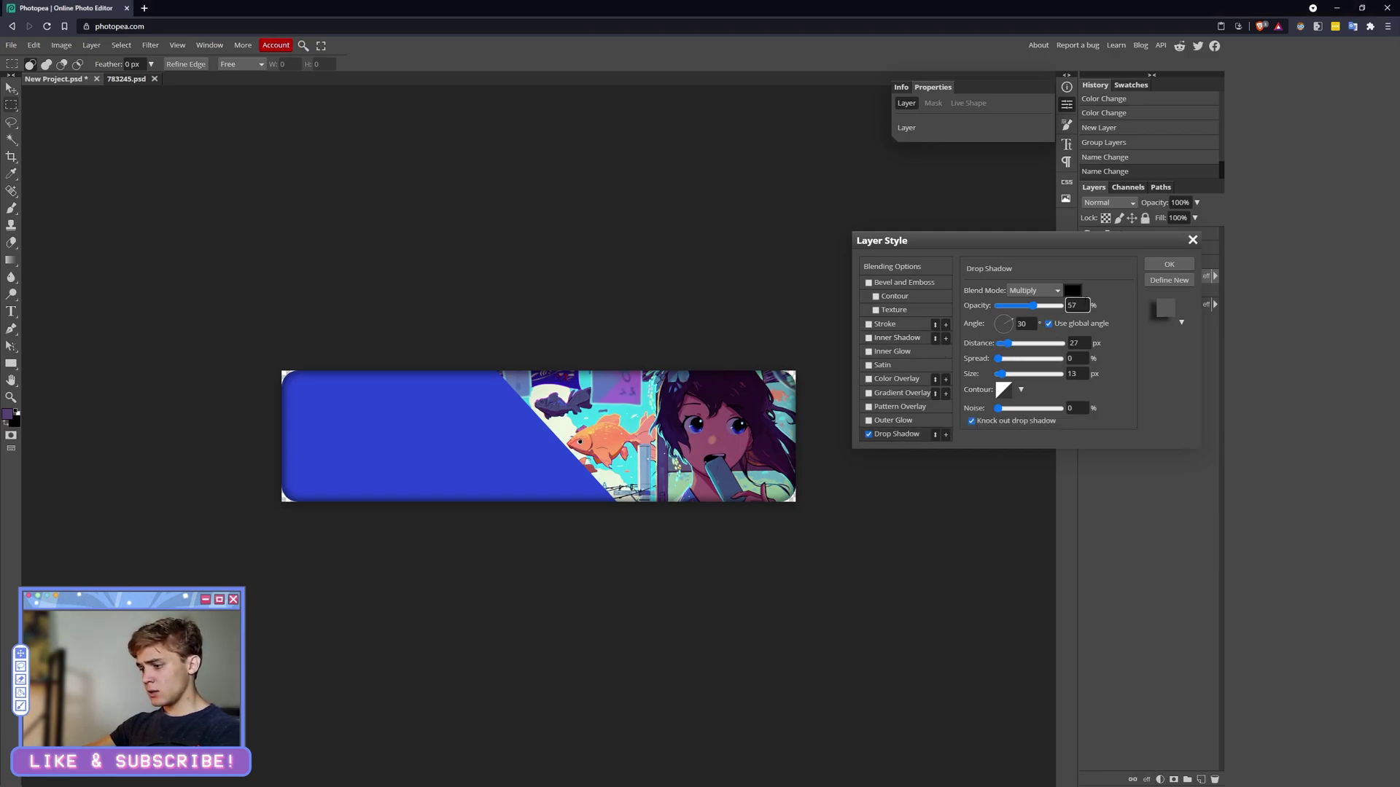
pyautogui.press('BackSpace')
pyautogui.press('BackSpace')
pyautogui.press('BackSpace')
pyautogui.write('60')
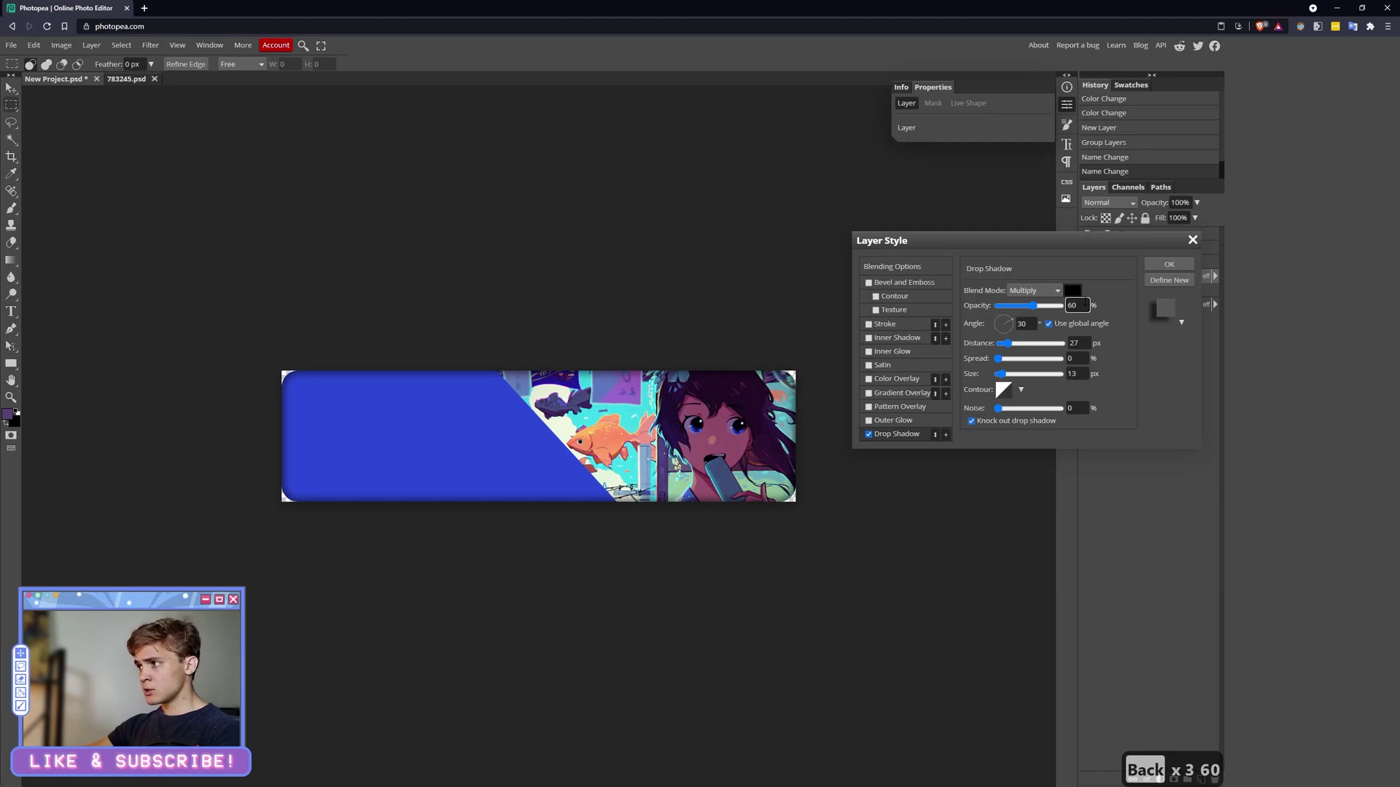
pyautogui.doubleClick(1075, 343)
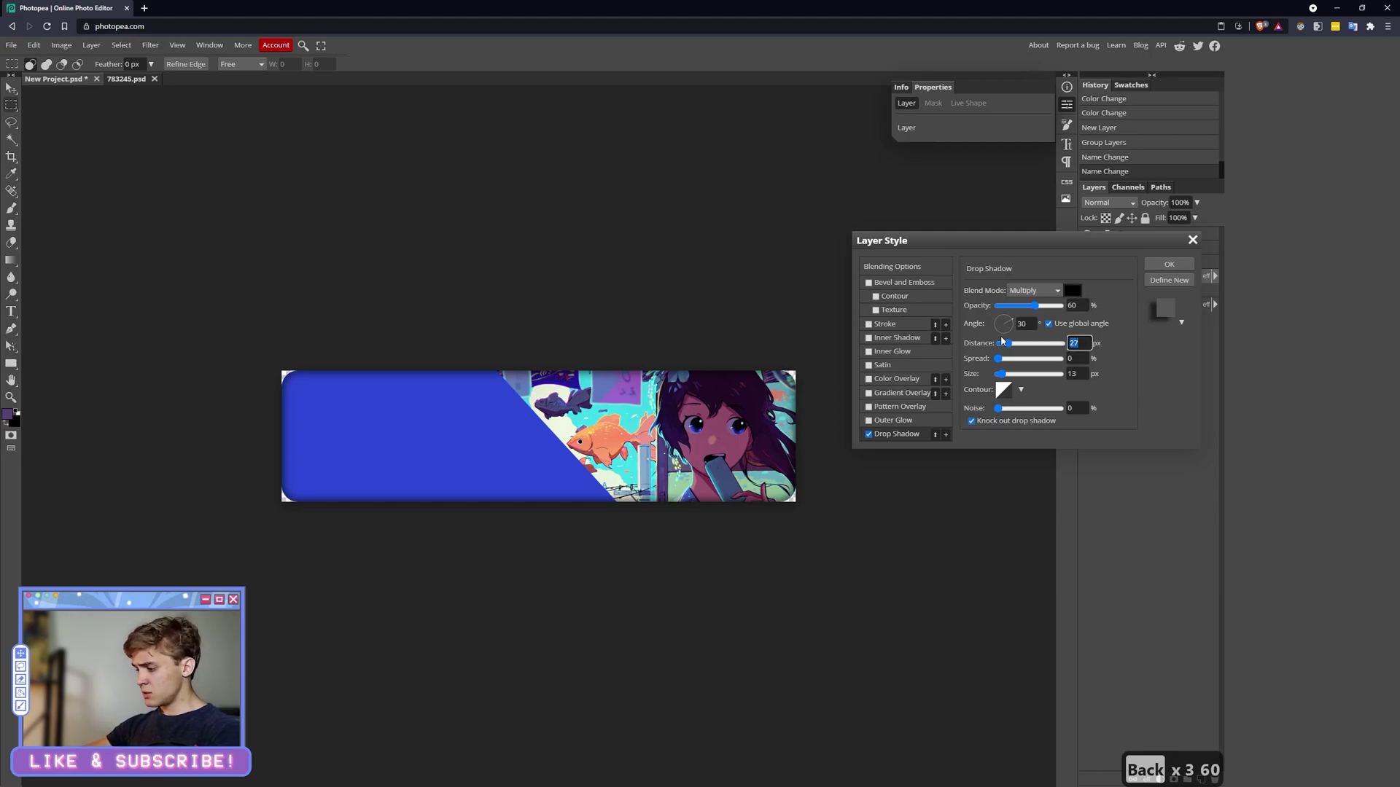
pyautogui.write('4')
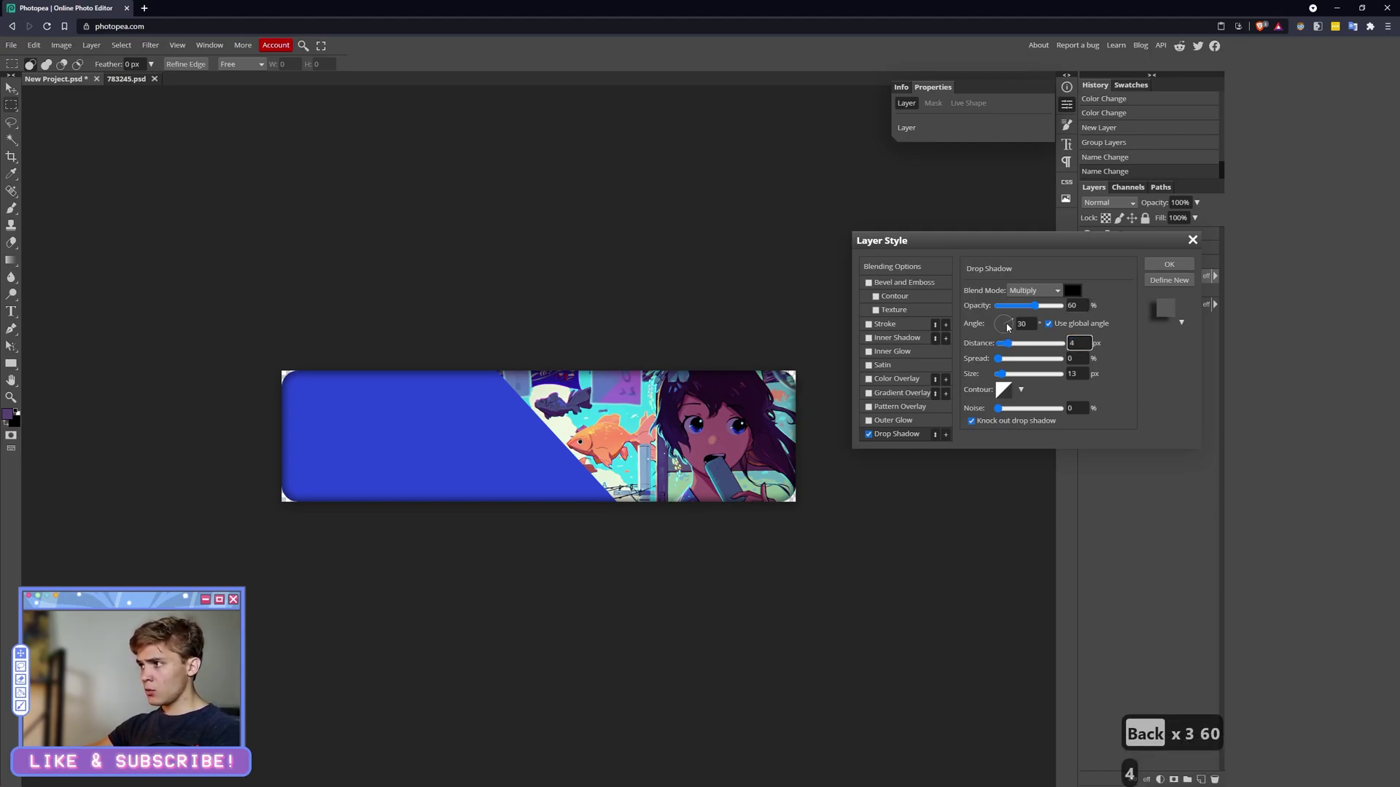
pyautogui.click(1008, 326)
pyautogui.write('180')
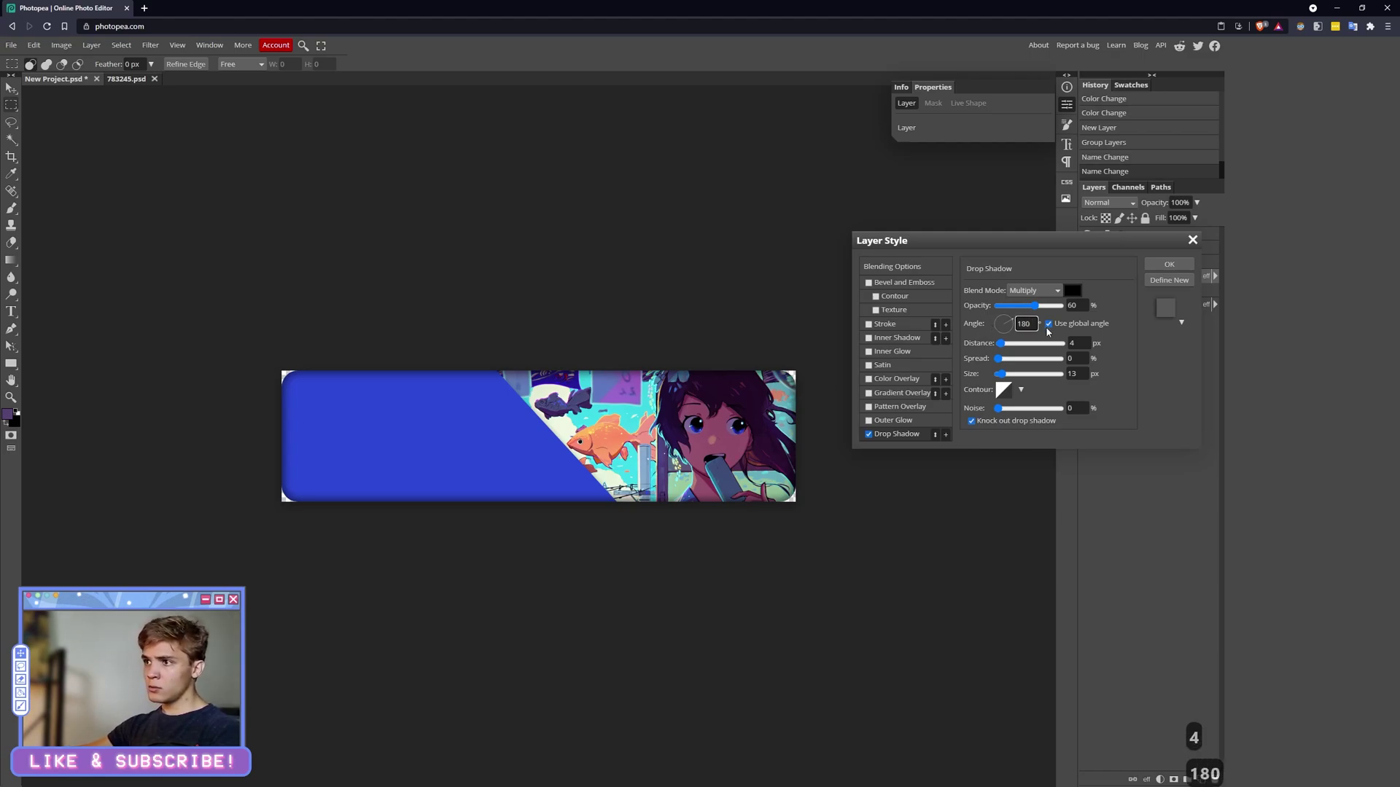
pyautogui.click(1076, 358)
pyautogui.write('4')
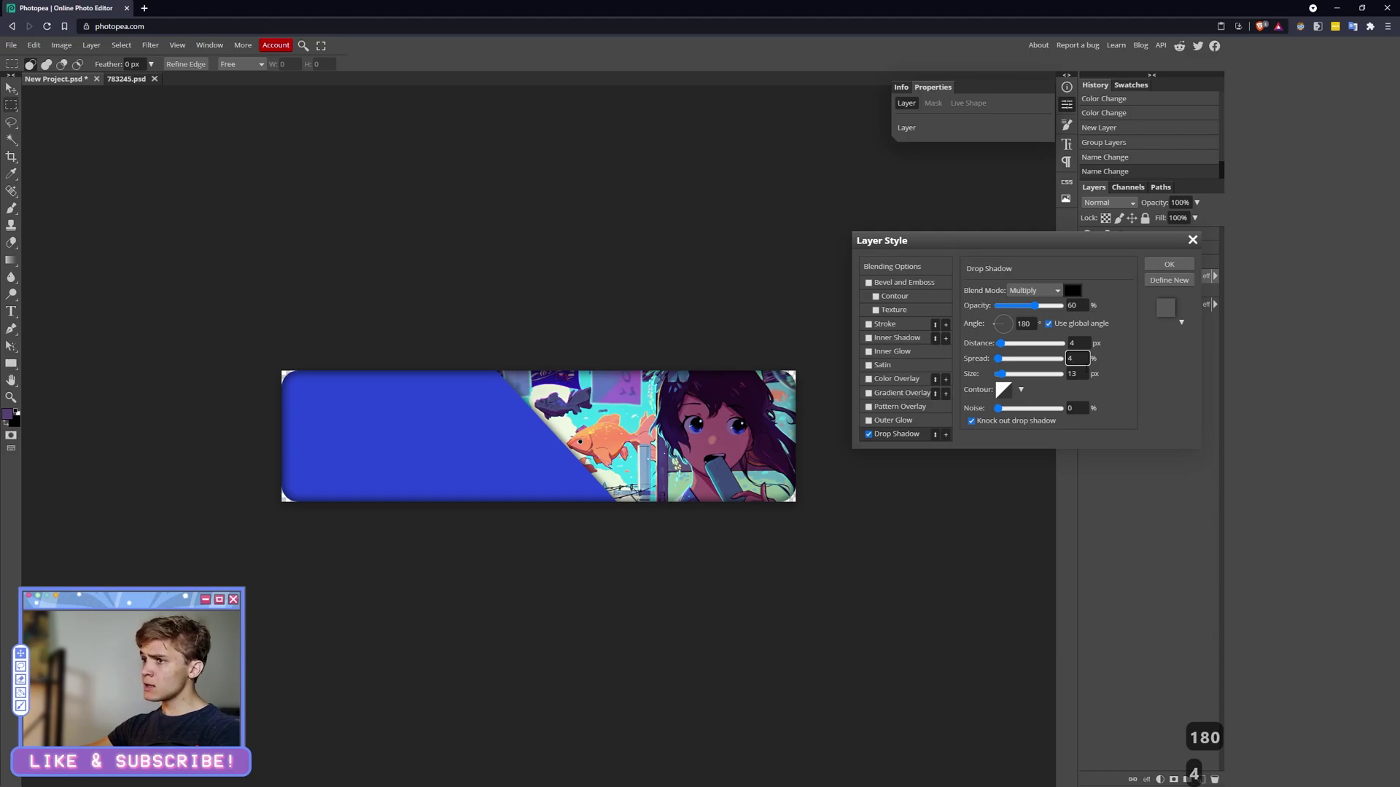
pyautogui.click(1076, 373)
pyautogui.write('10')
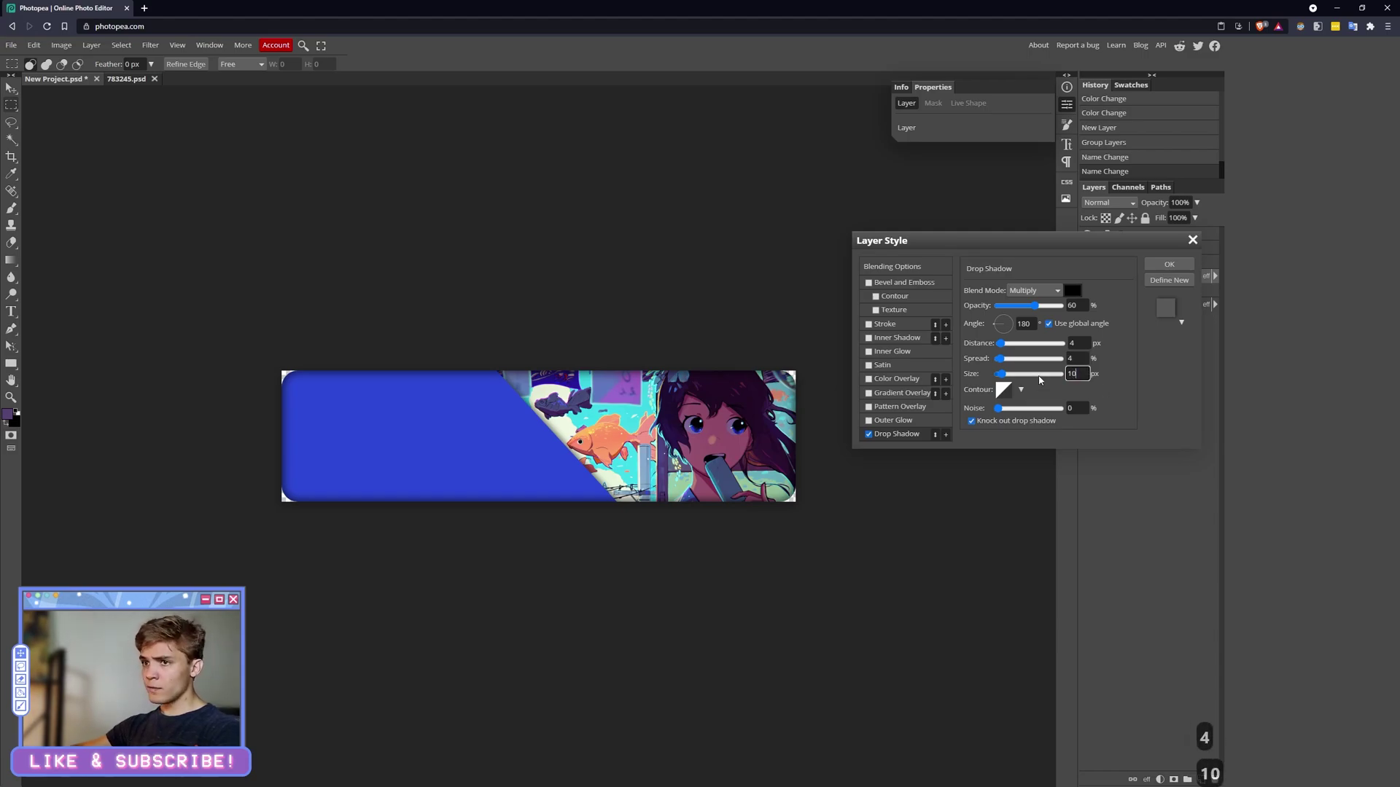
pyautogui.click(1169, 264)
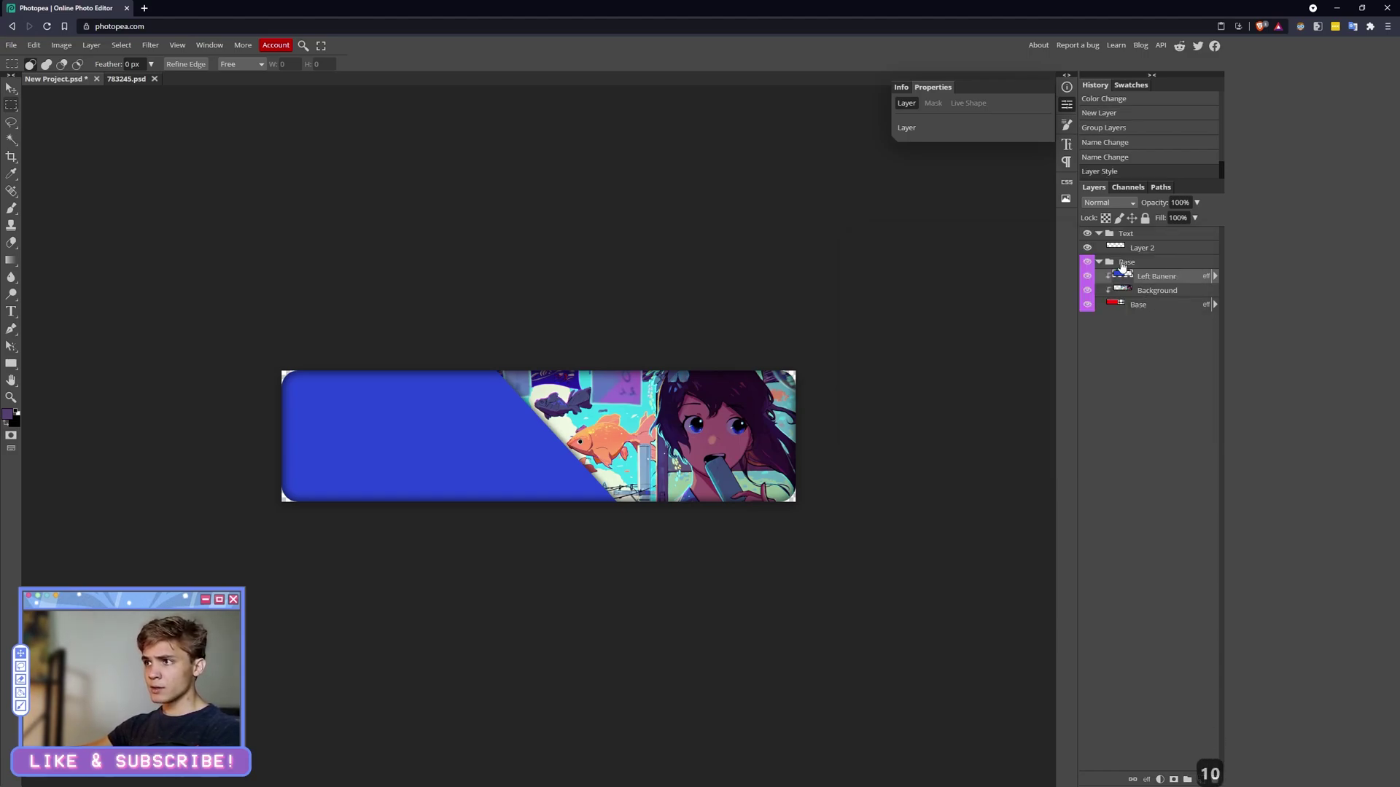
pyautogui.click(1098, 262)
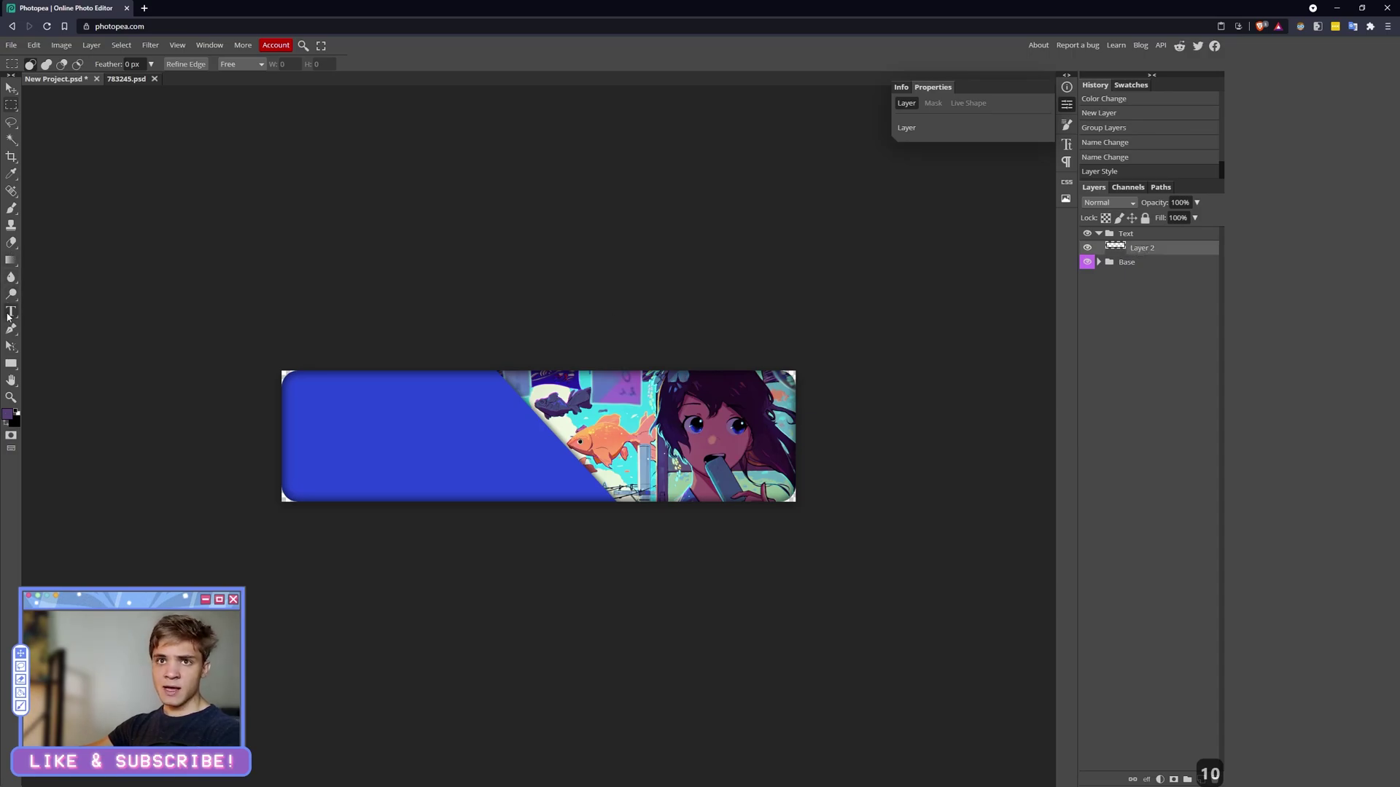
# Step: Choose the Type tool and browse fonts, leaving DejaVu Sans at 24 px selected
pyautogui.click(11, 311)
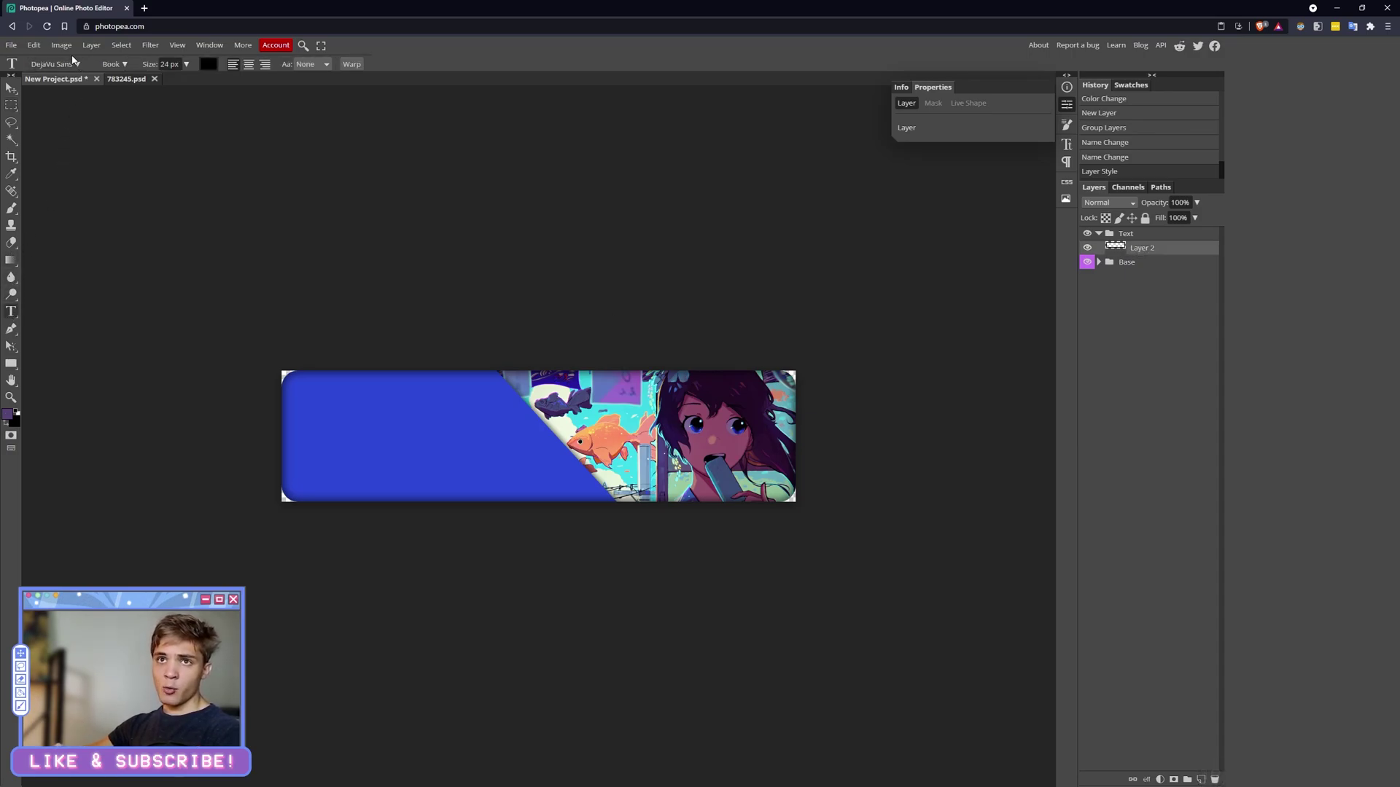
pyautogui.click(70, 65)
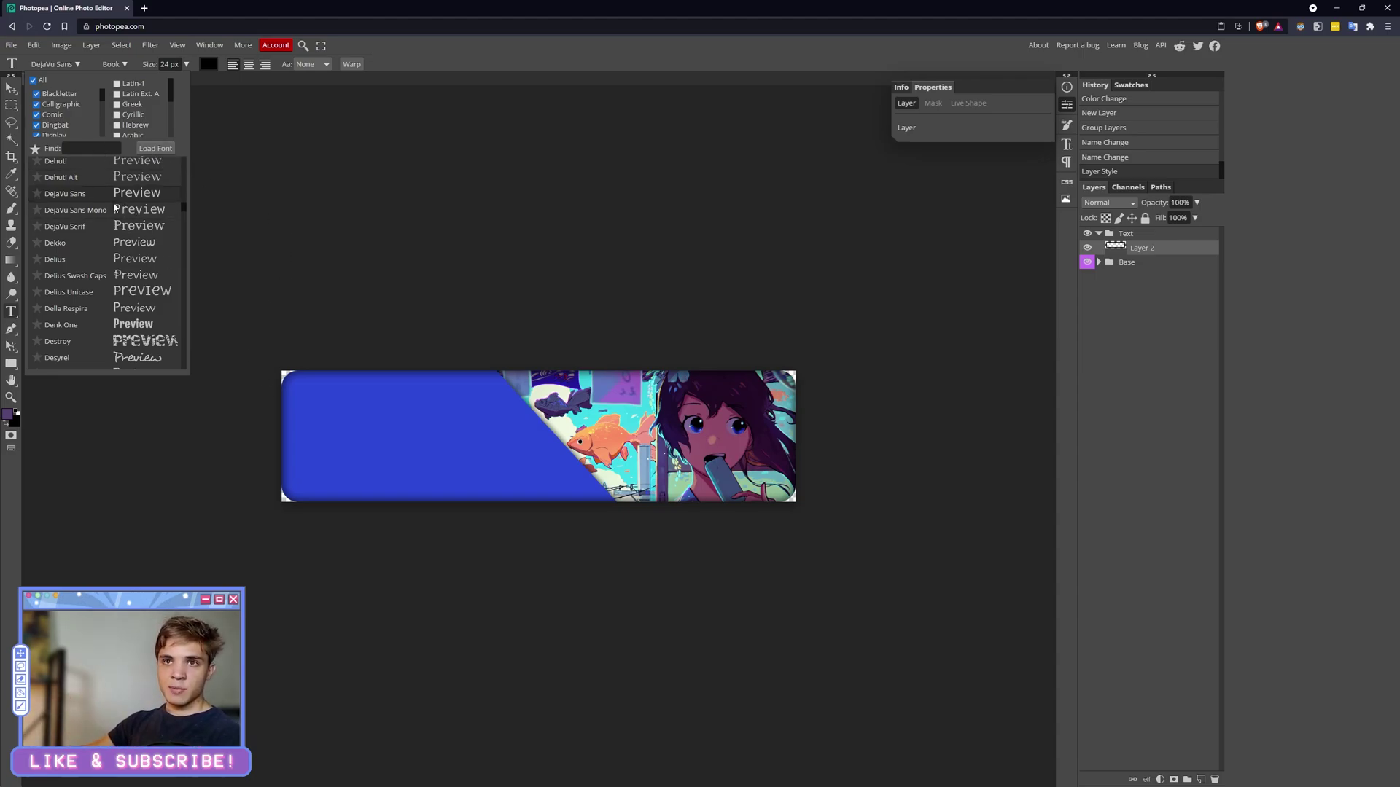
pyautogui.click(86, 199)
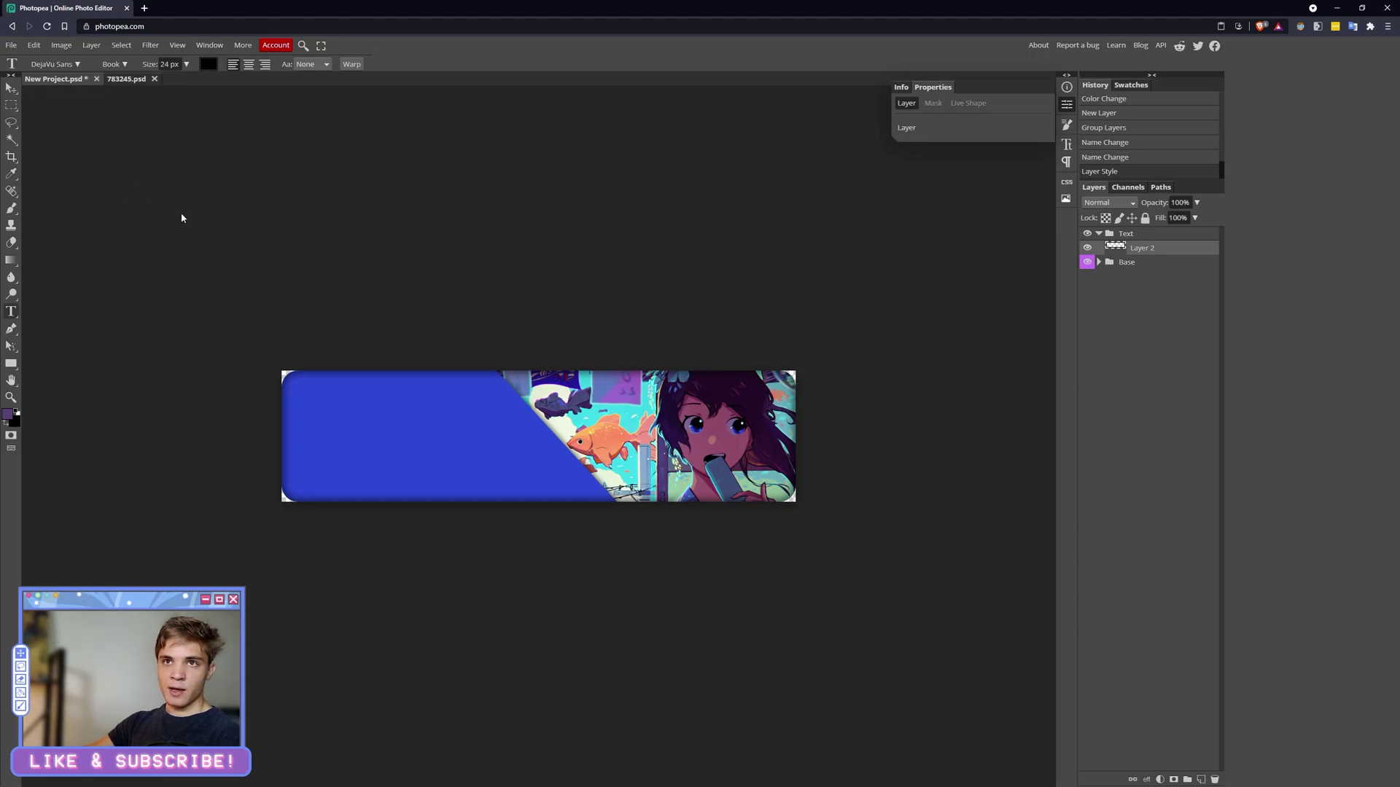
# Step: Type 'OUR' / 'RULES' on two lines on the banner in white at 150 px
pyautogui.click(347, 420)
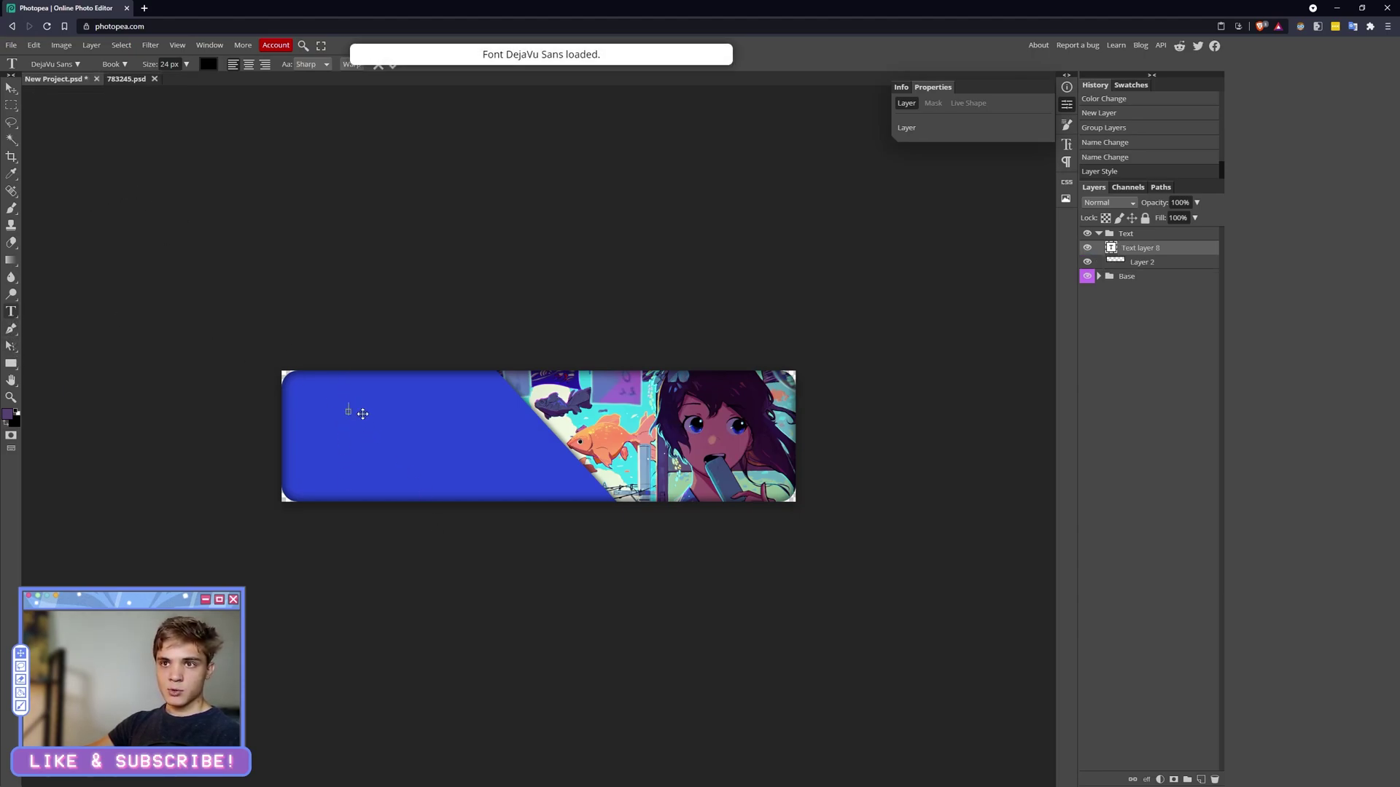
pyautogui.write('OUR')
pyautogui.press('Return')
pyautogui.write('RULES')
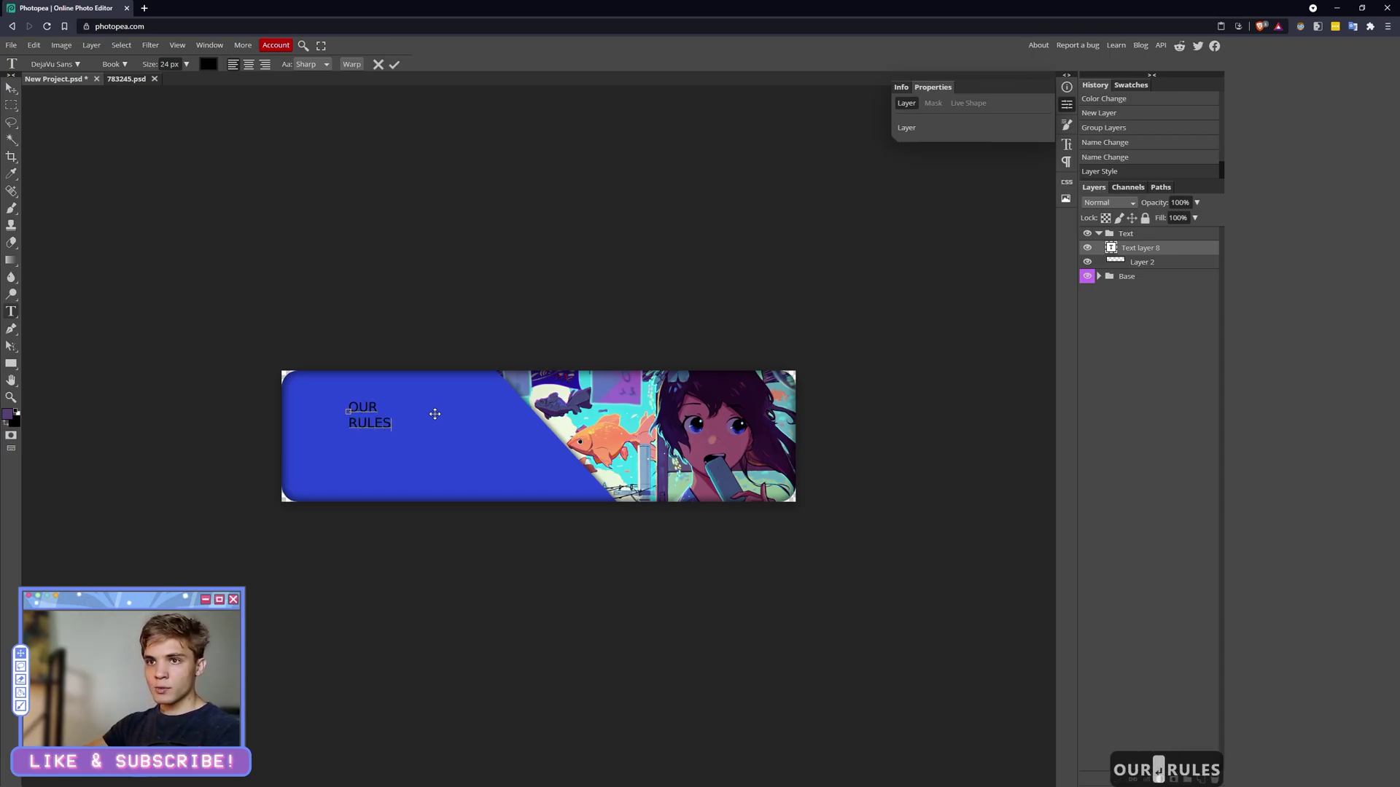
pyautogui.hotkey('ctrl', 'a')
pyautogui.click(210, 65)
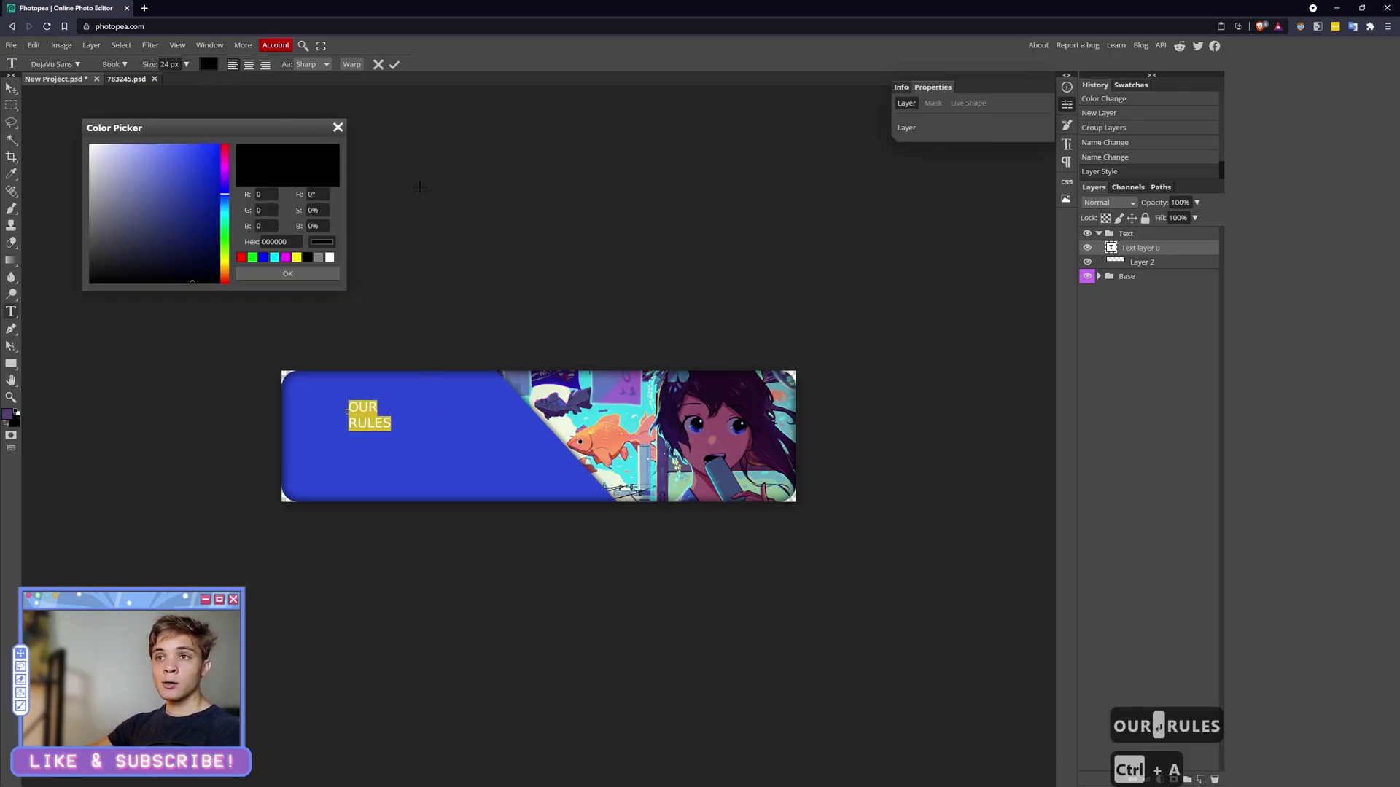
pyautogui.click(90, 146)
pyautogui.click(287, 273)
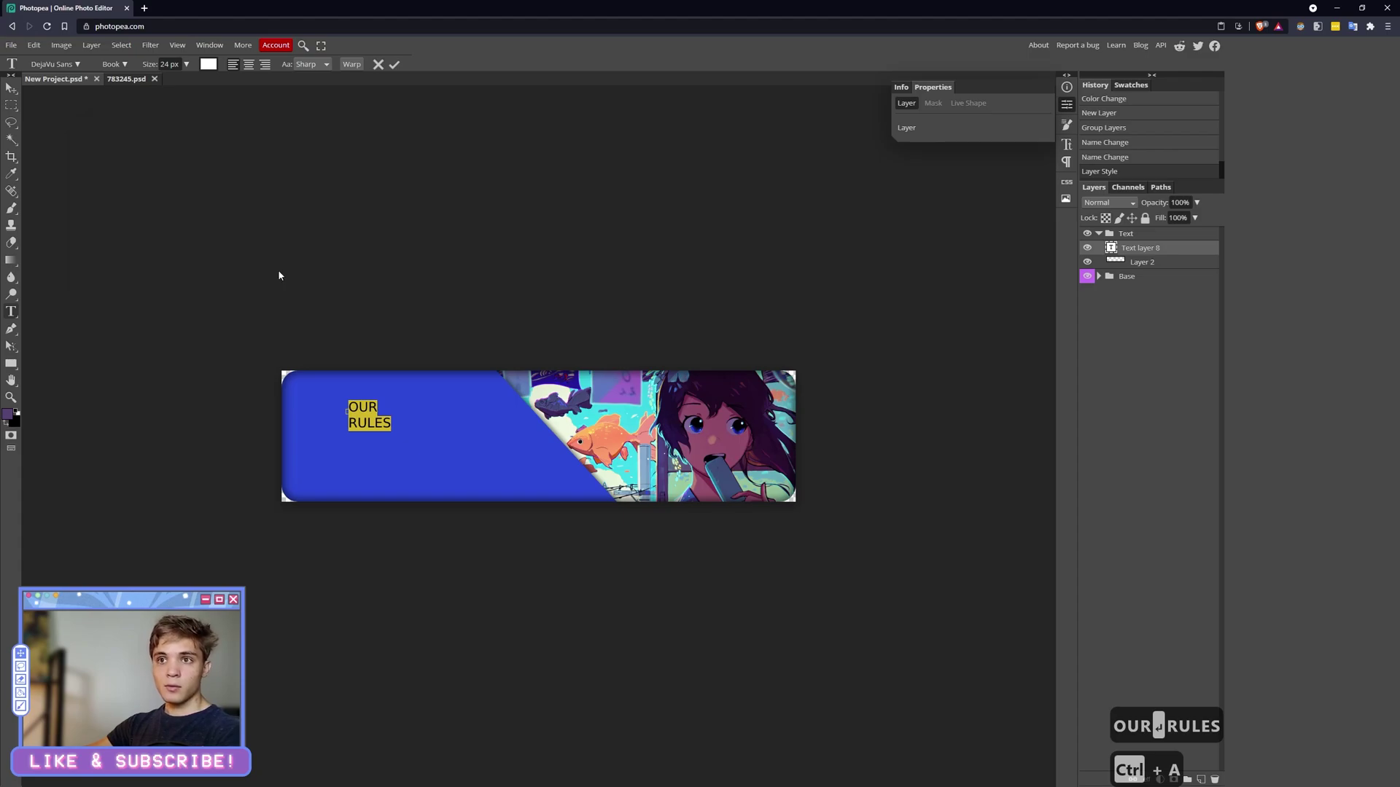
pyautogui.click(186, 64)
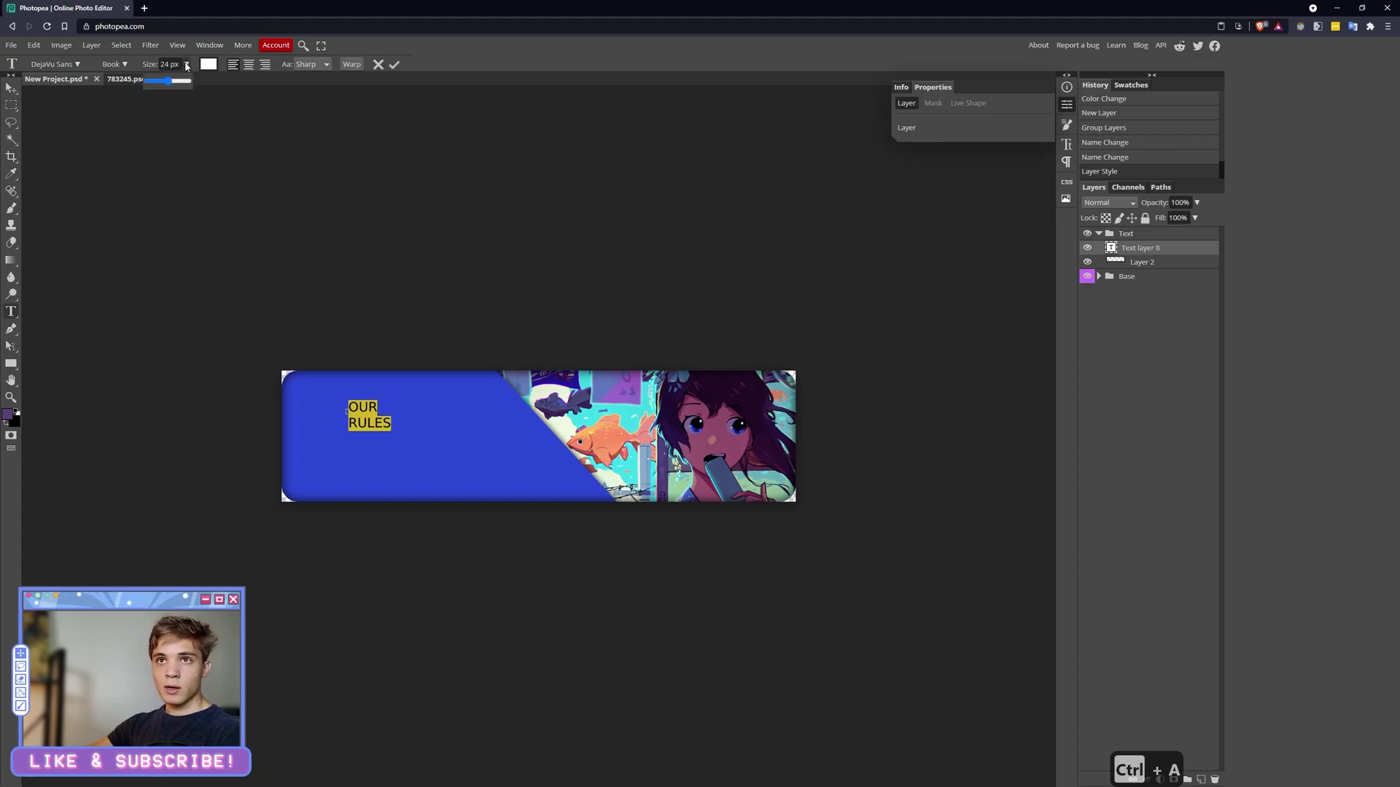
pyautogui.moveTo(150, 81); pyautogui.dragTo(183, 82)
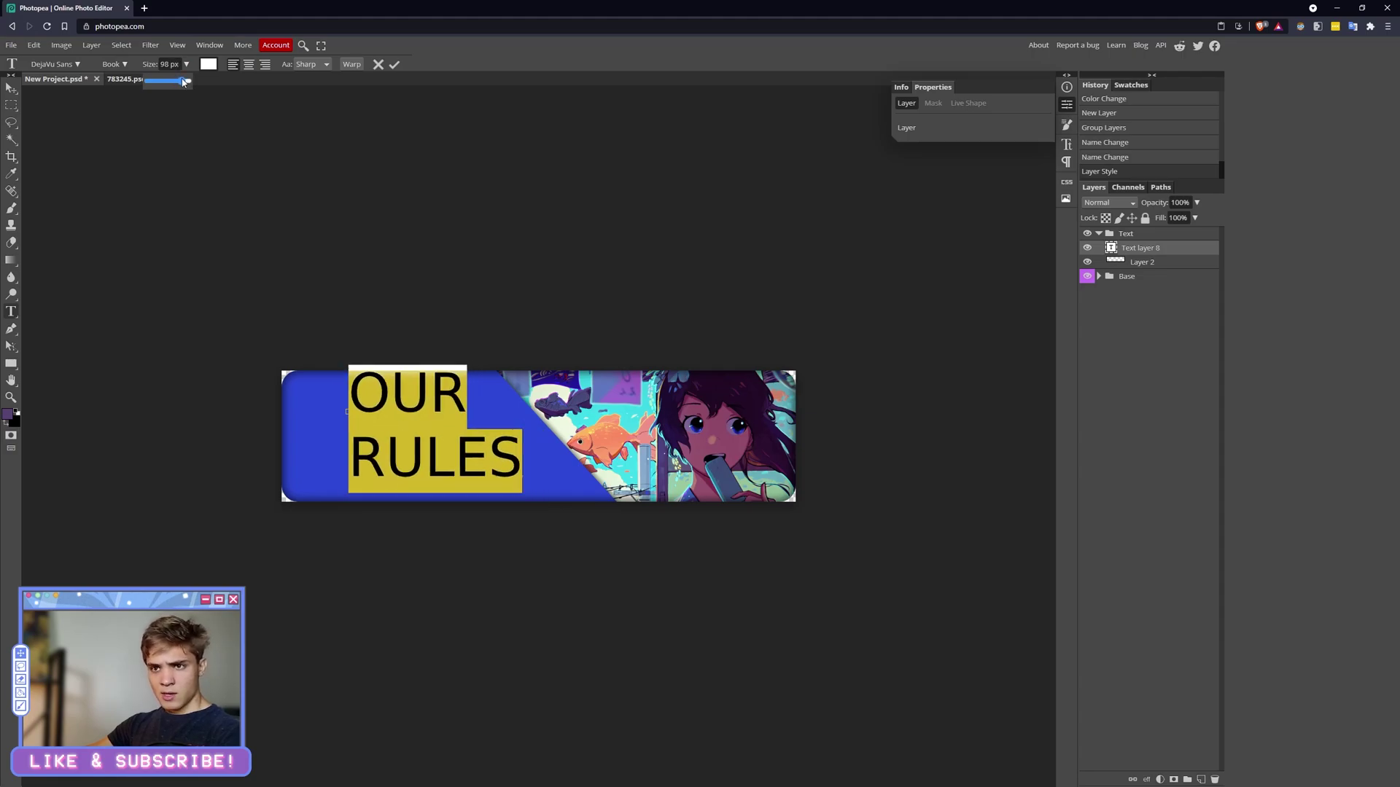
# Step: Nudge the OUR RULES text slightly left and down, and tag the Text group blue
pyautogui.click(11, 88)
pyautogui.moveTo(400, 453); pyautogui.dragTo(373, 460)
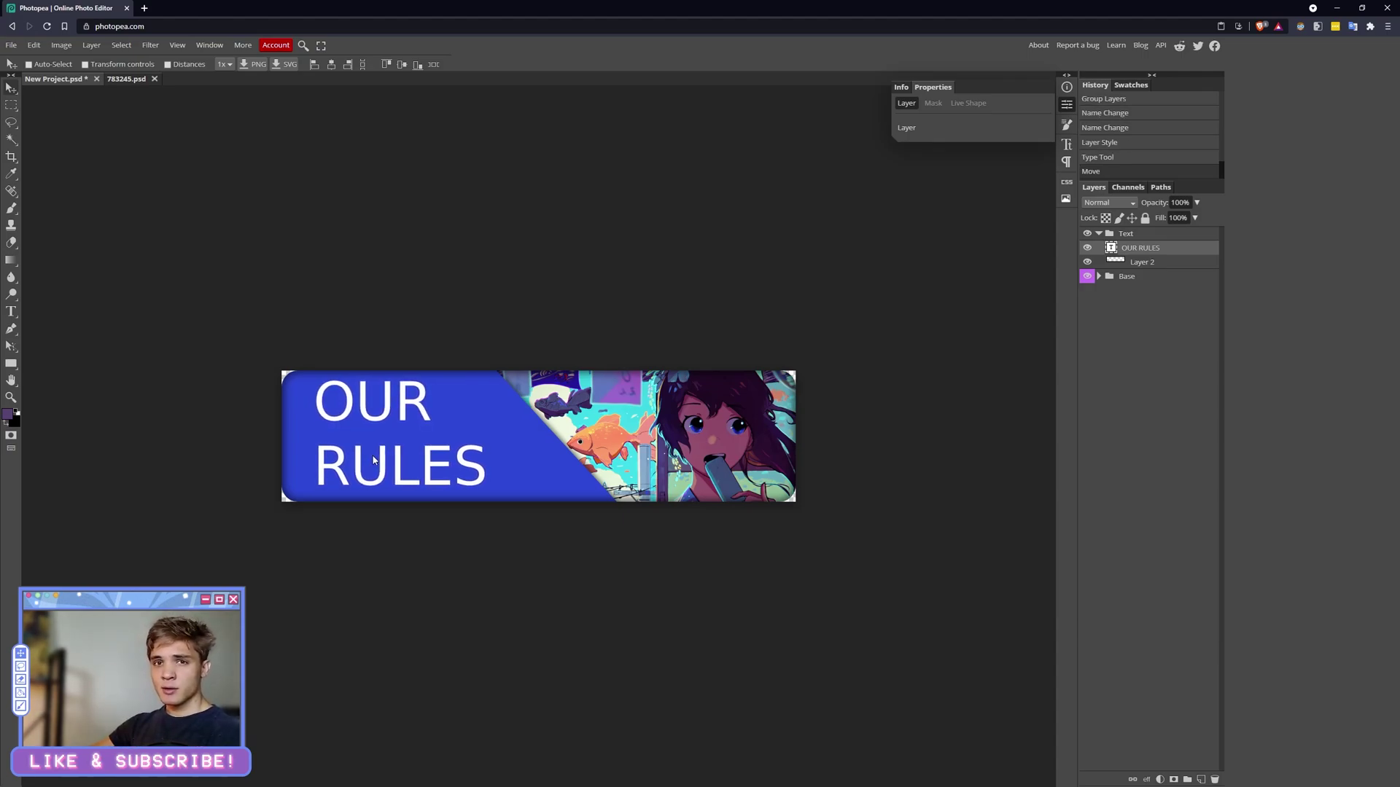
pyautogui.click(1099, 234)
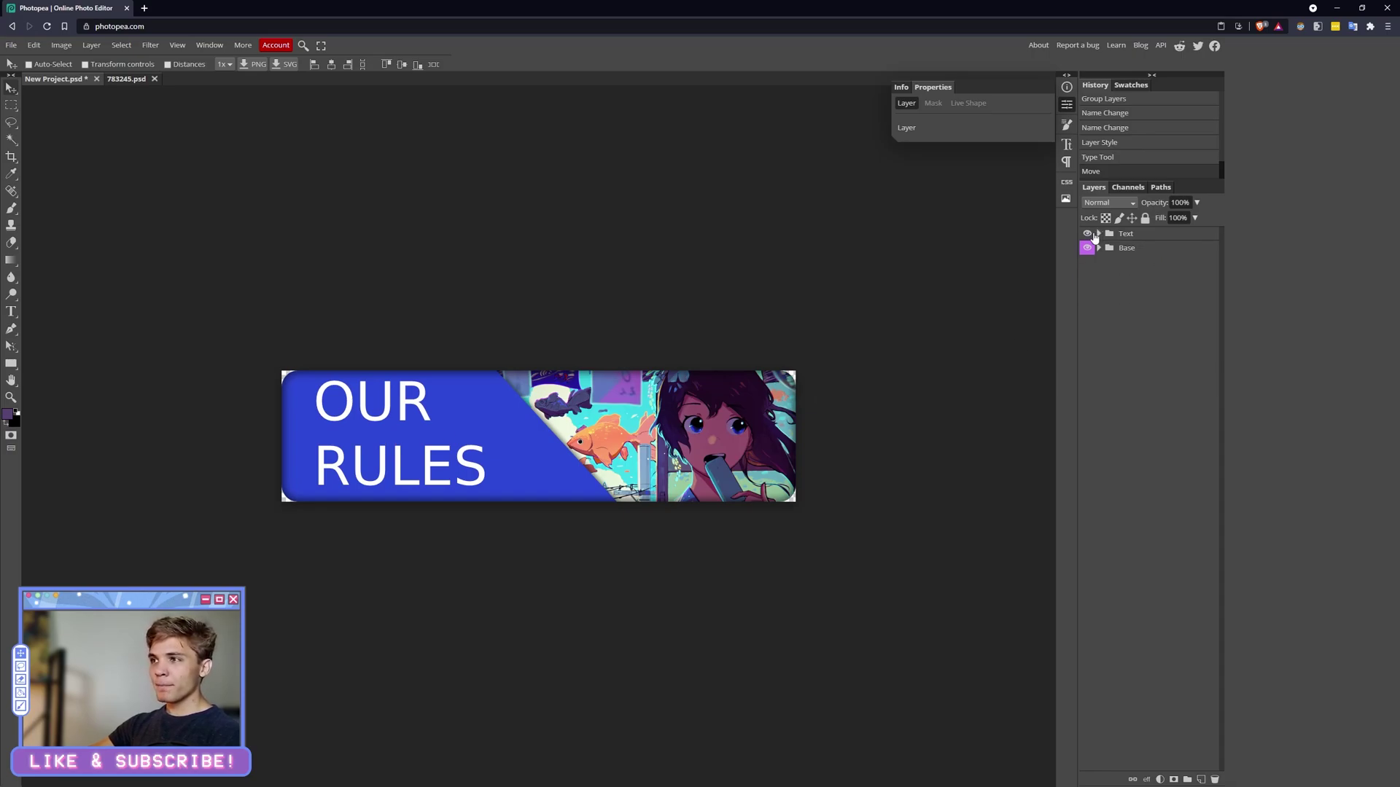
pyautogui.rightClick(1089, 235)
pyautogui.moveTo(1137, 548)
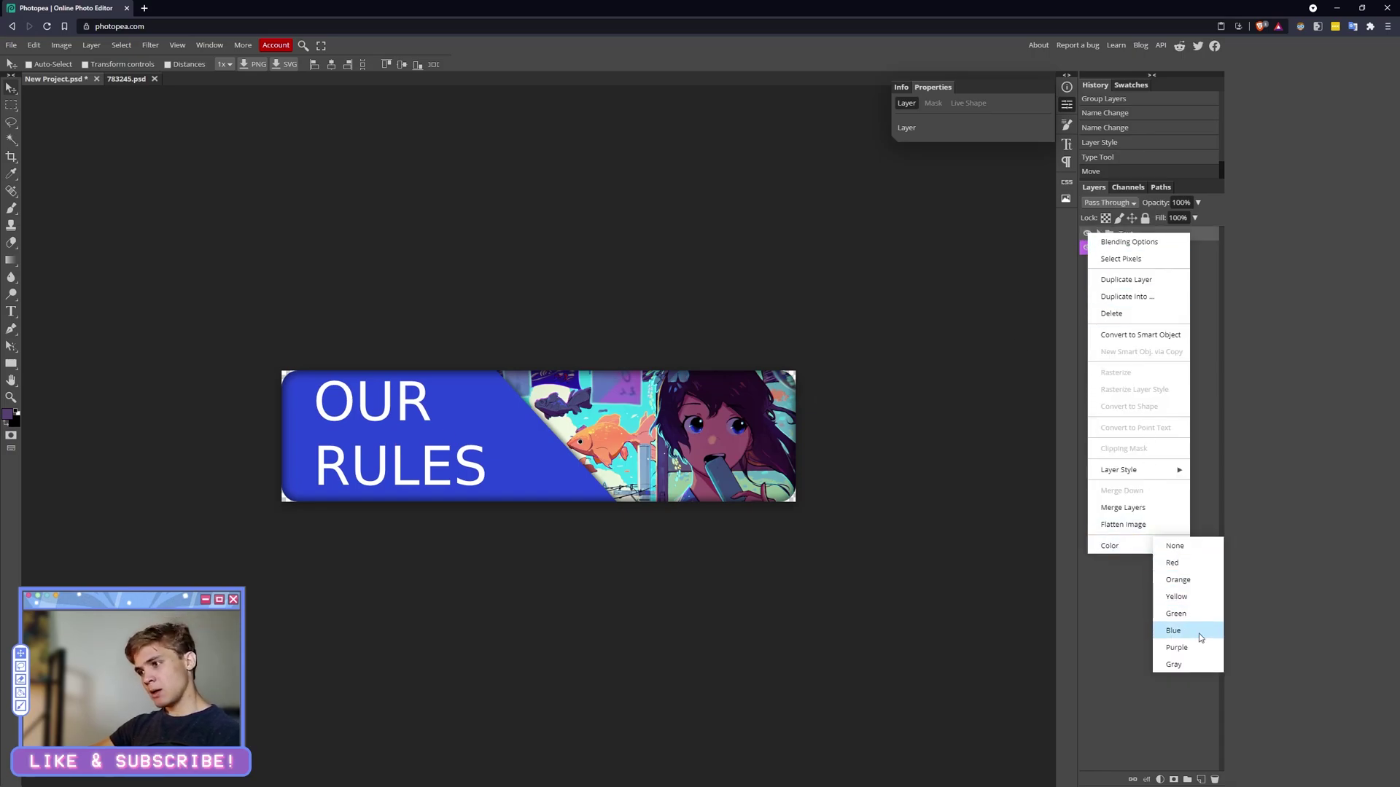
pyautogui.click(1175, 631)
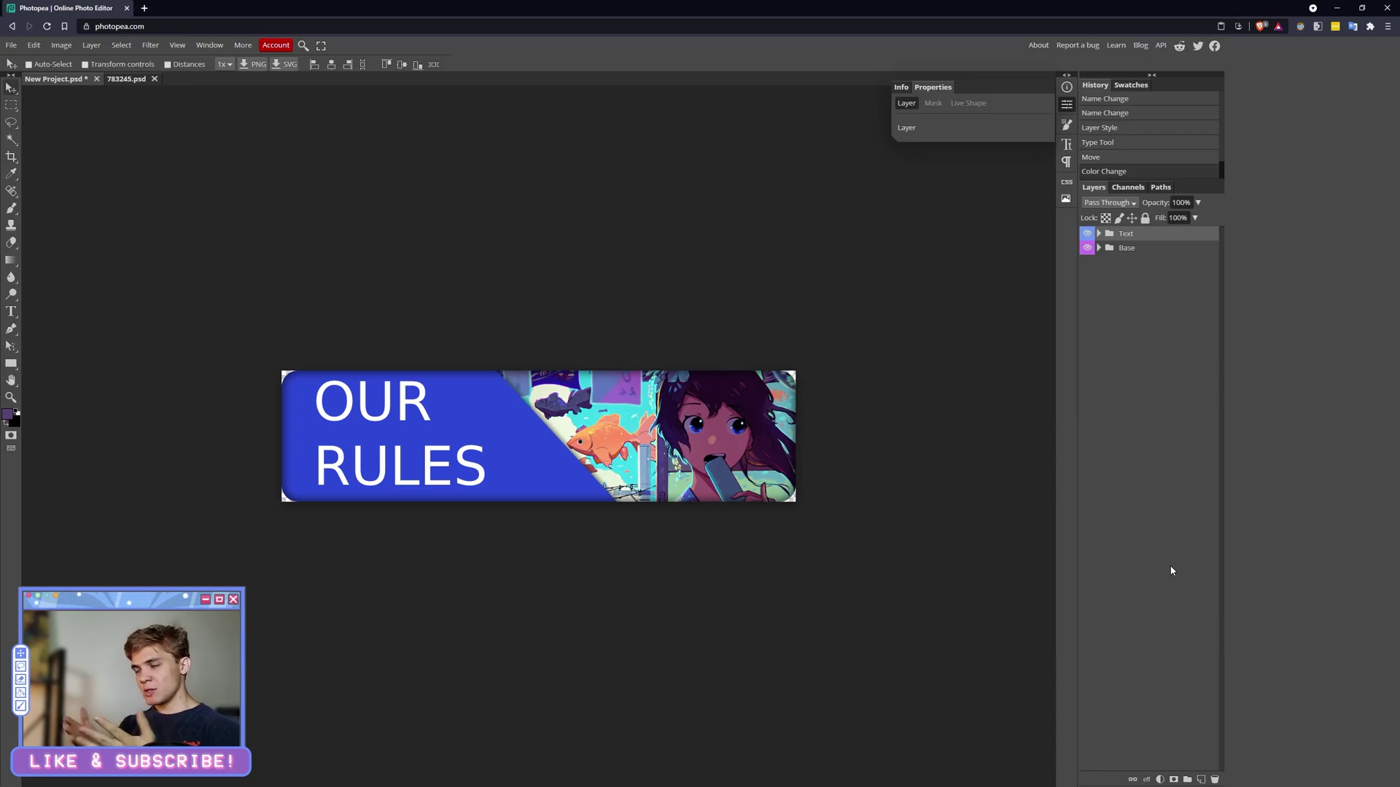